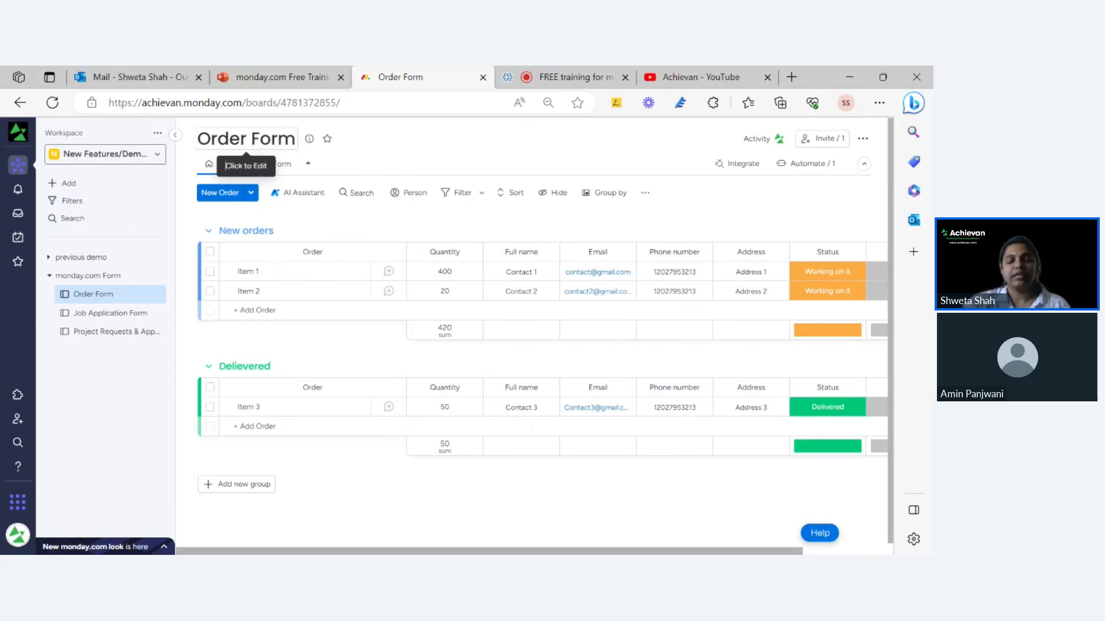
# - Collapse the workspace sidebar, add a Form view to the Order Form board and name the view Order Form
pyautogui.click(175, 141)
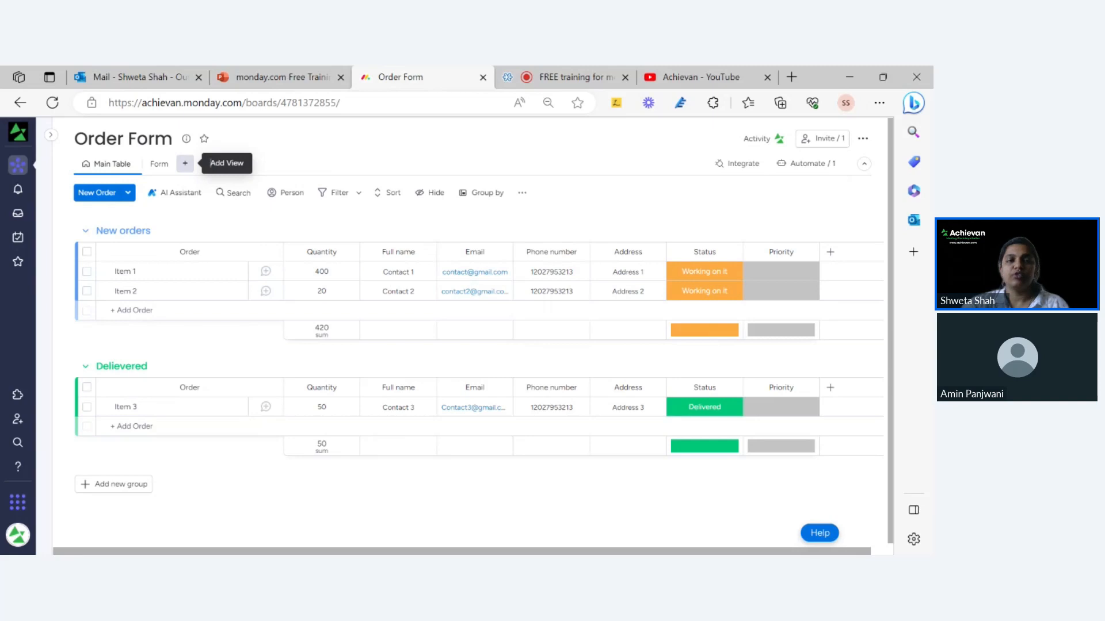
pyautogui.click(187, 167)
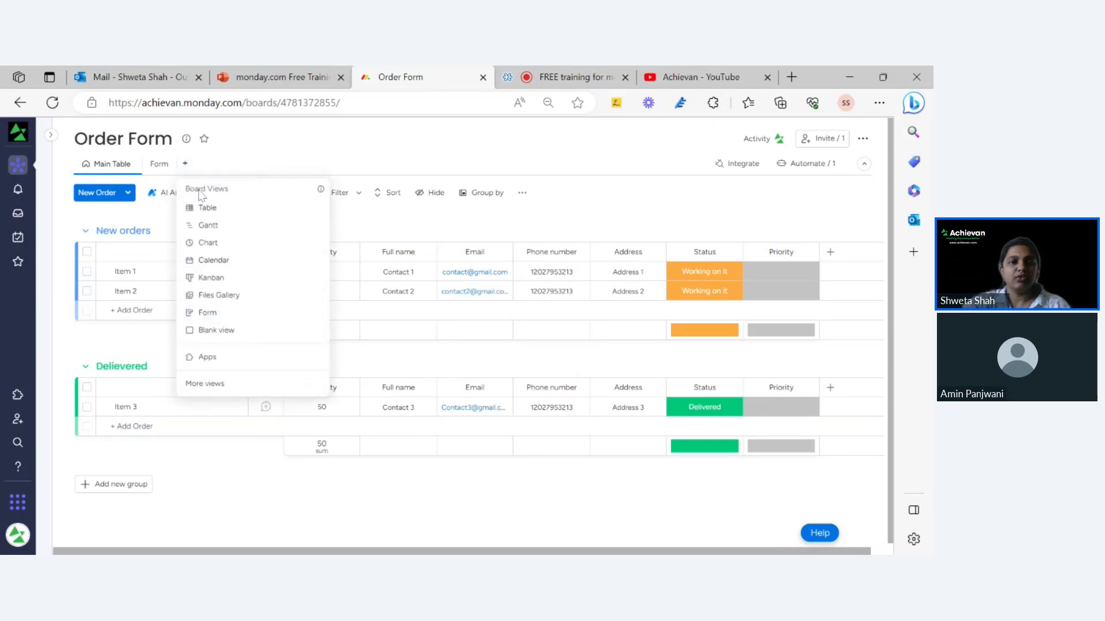
pyautogui.click(232, 314)
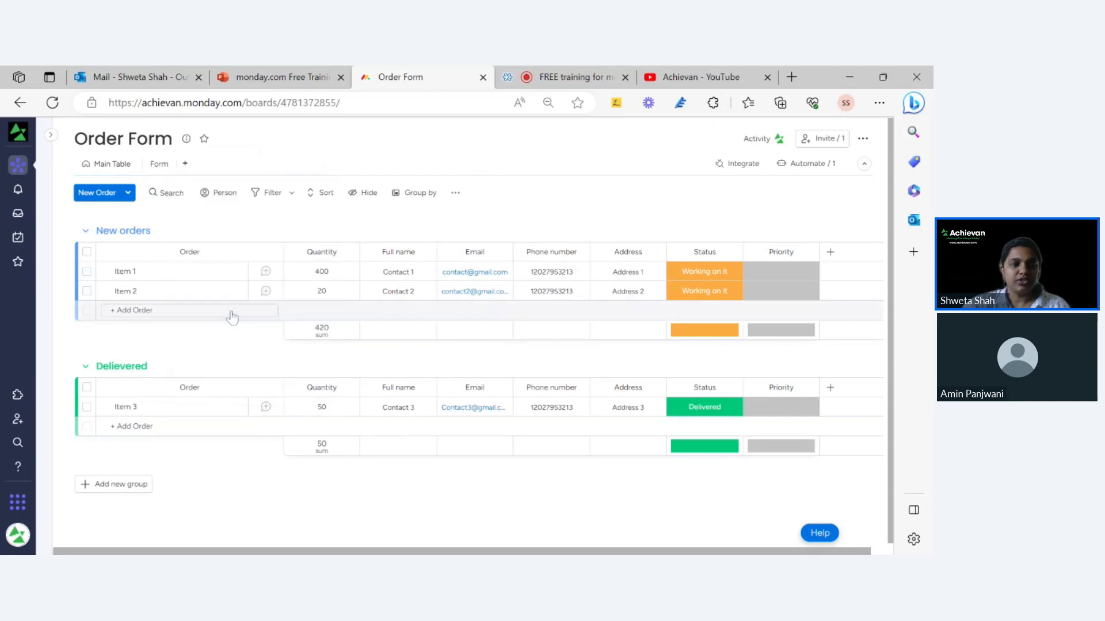
pyautogui.click(178, 163)
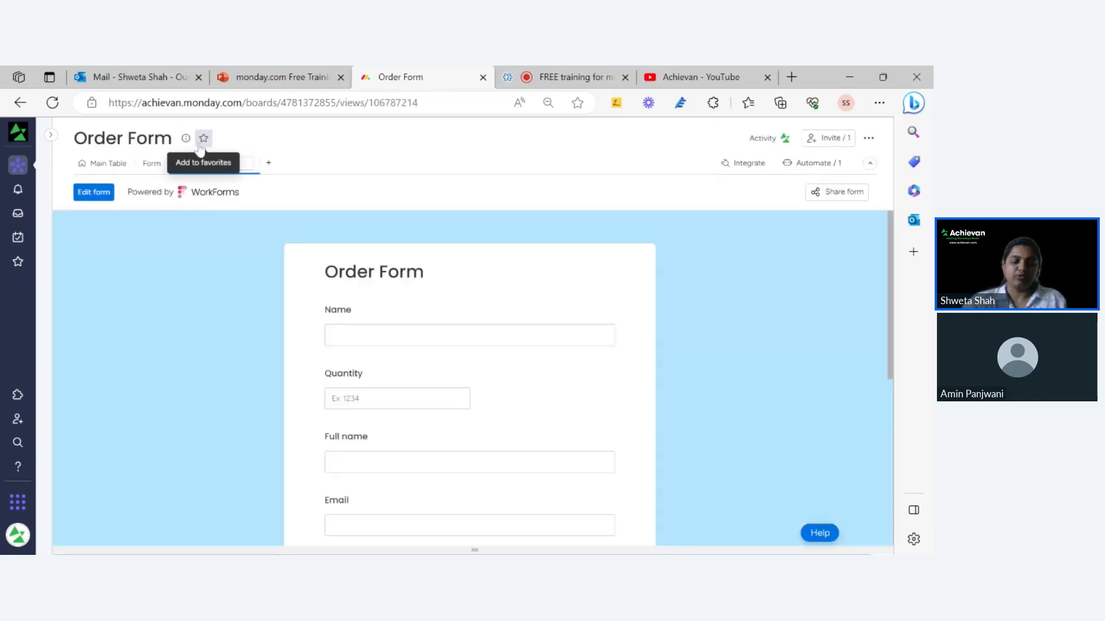
pyautogui.write('Orde')
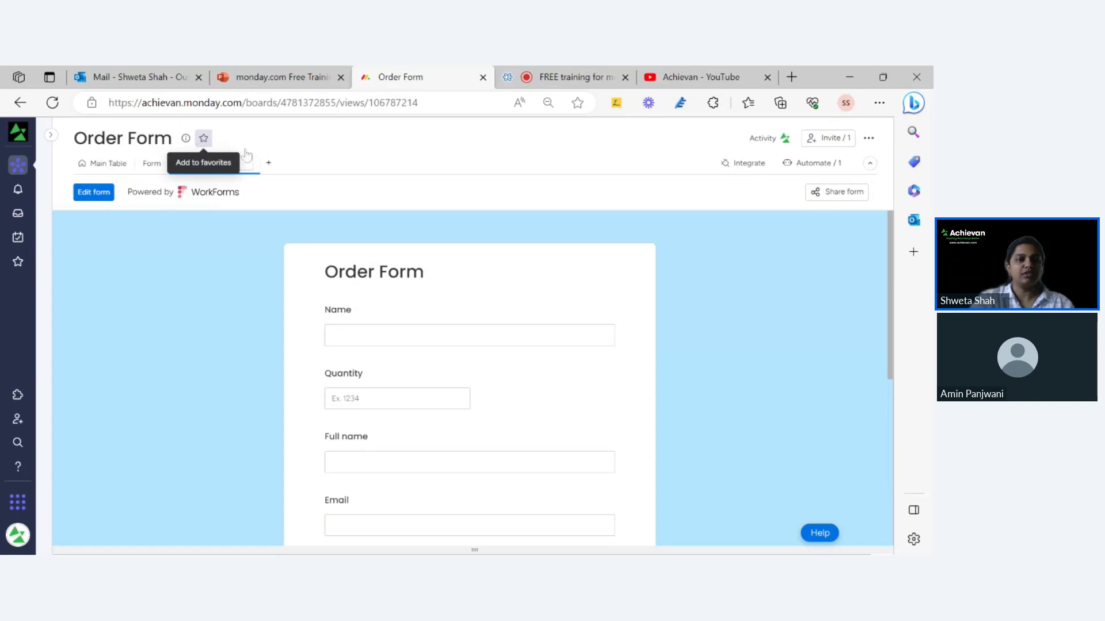
pyautogui.write('r')
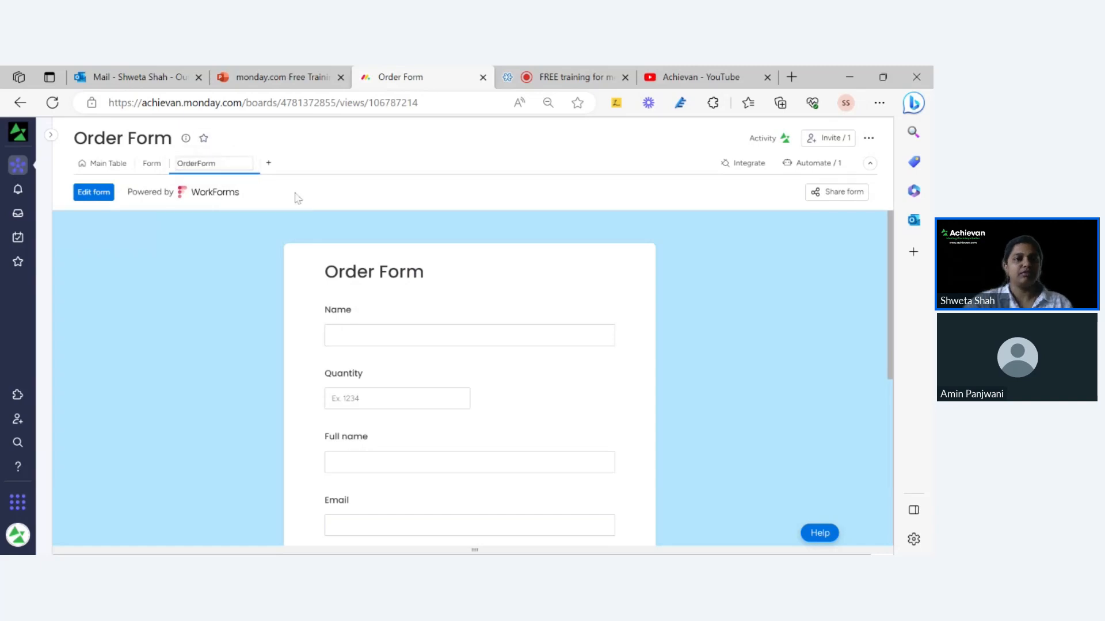
pyautogui.click(235, 222)
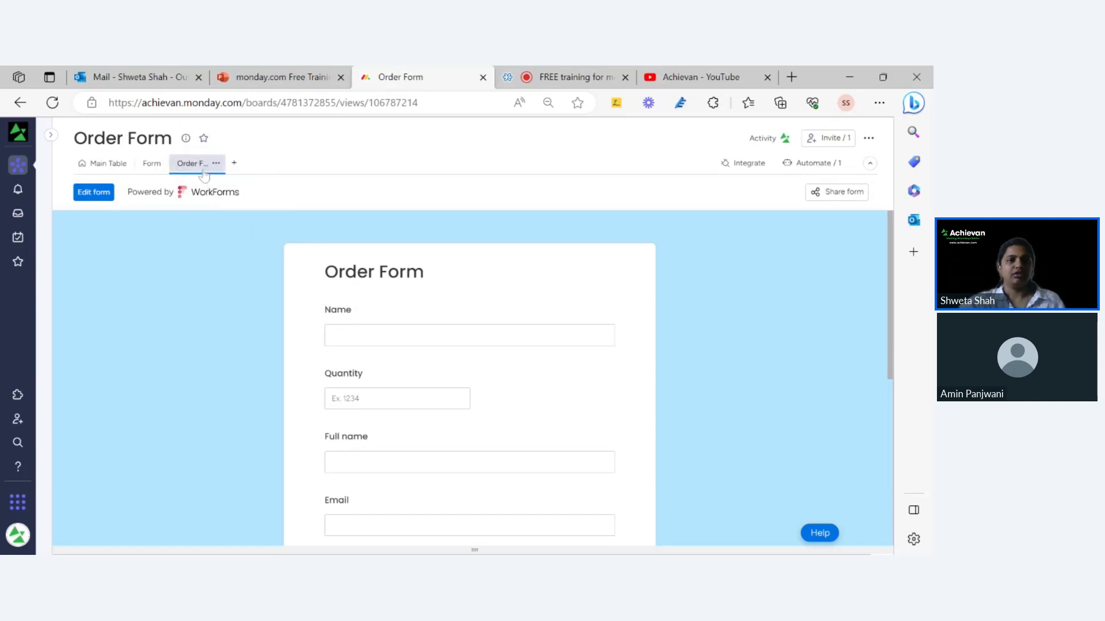
# - Review the fields of the new form view, from Name down to Status, Priority and the submit option
pyautogui.scroll(-2, 401, 327)
pyautogui.scroll(2, 399, 323)
pyautogui.scroll(-3, 399, 323)
pyautogui.scroll(-2, 449, 407)
pyautogui.scroll(3, 476, 456)
pyautogui.scroll(-3, 476, 456)
pyautogui.scroll(-1, 469, 380)
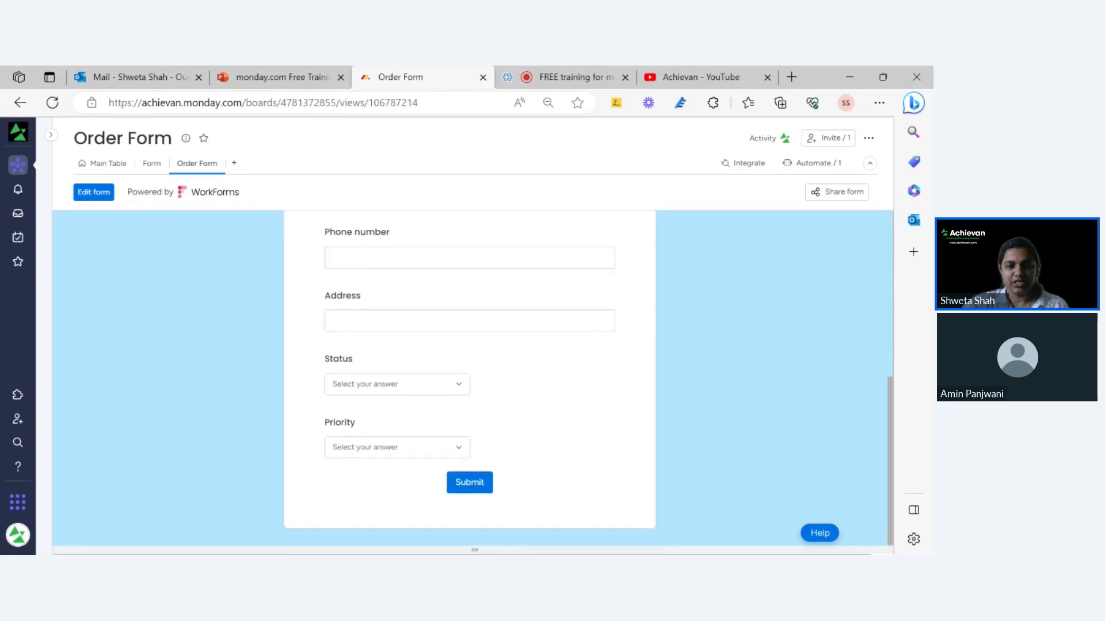
pyautogui.scroll(5, 765, 260)
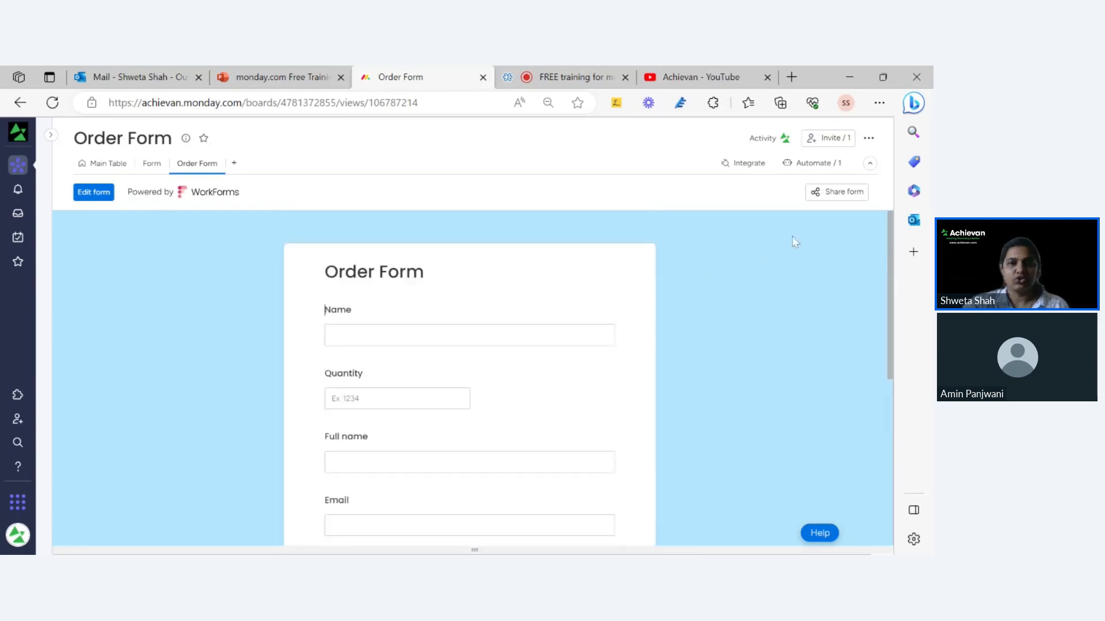
# - Check the form's sharing options, close them and look through the form fields again
pyautogui.click(843, 198)
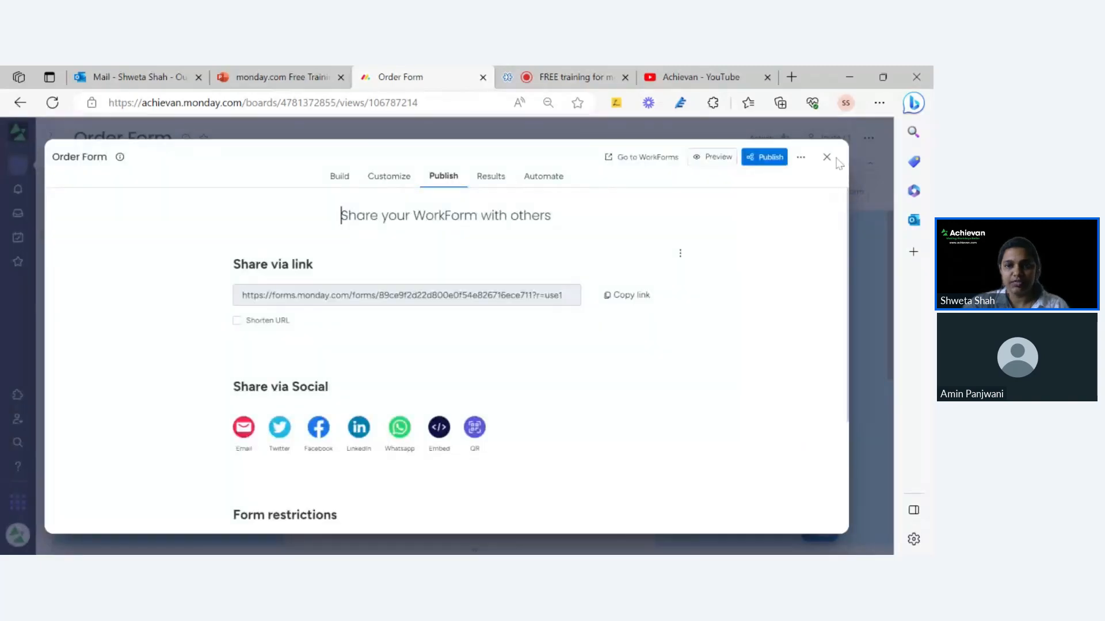
pyautogui.click(827, 157)
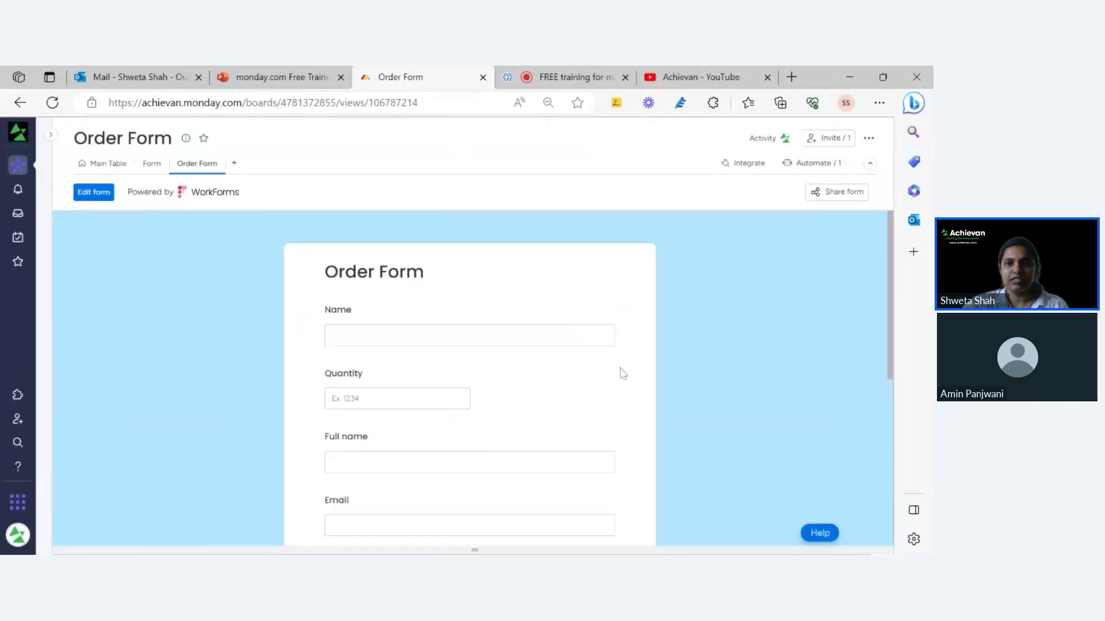
pyautogui.scroll(-6, 616, 382)
pyautogui.scroll(6, 315, 246)
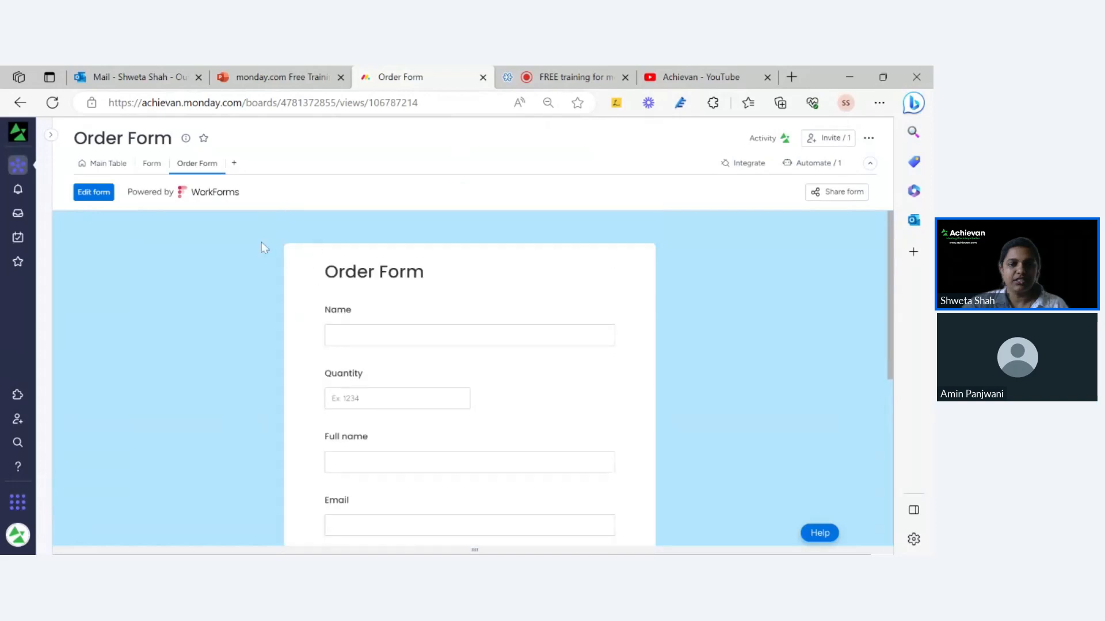
# - Preview the form from its sharing options and examine the fields respondents would fill in
pyautogui.click(848, 197)
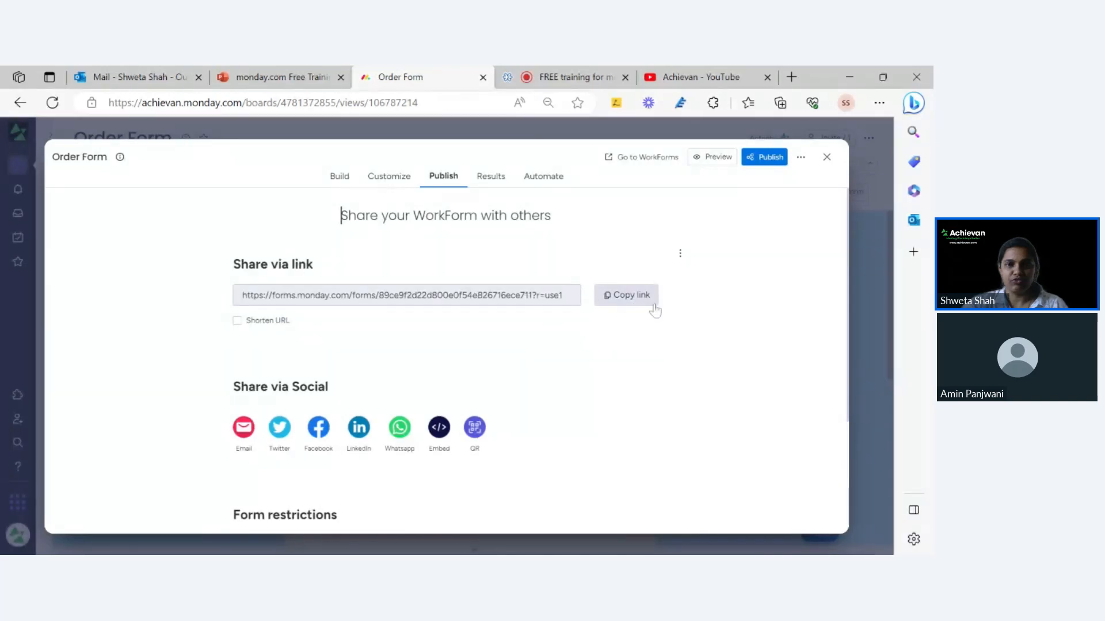
pyautogui.click(716, 161)
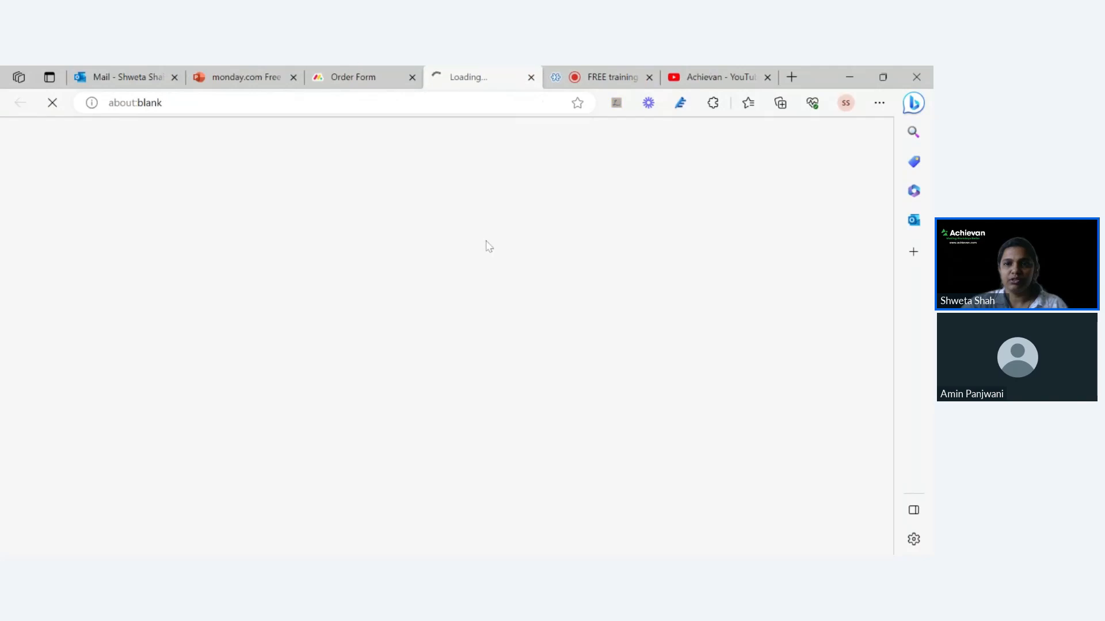
pyautogui.scroll(-5, 520, 299)
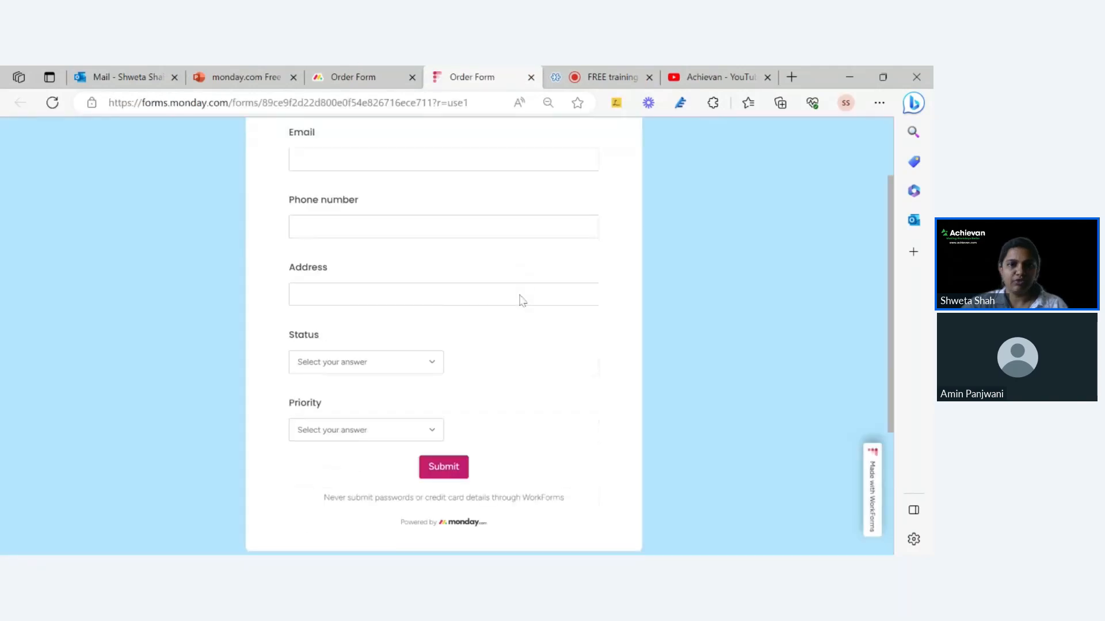
pyautogui.scroll(5, 519, 298)
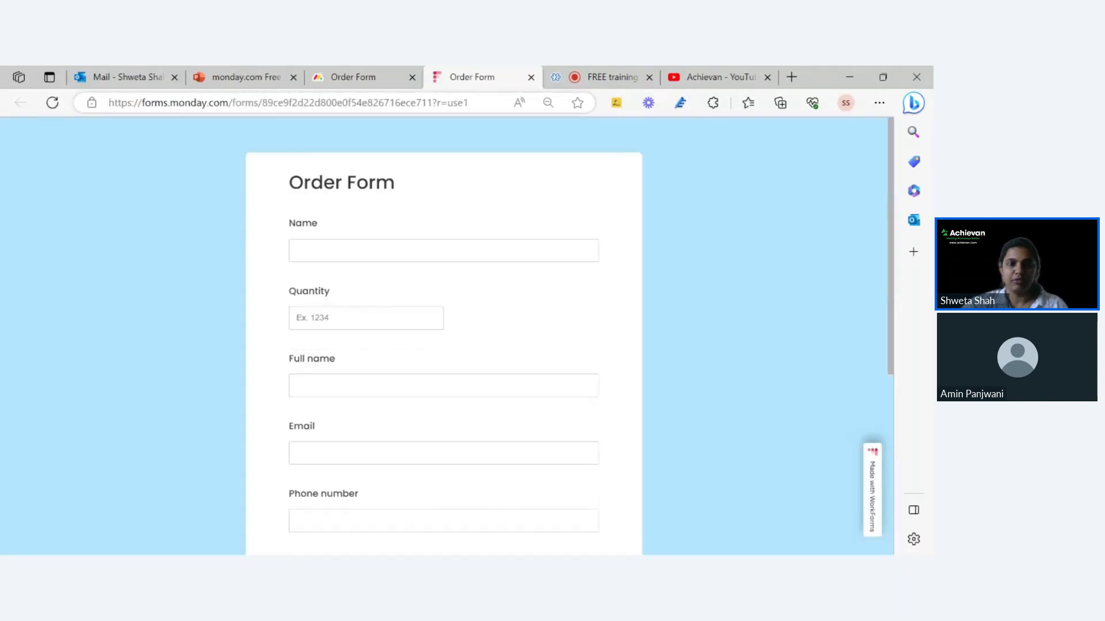
pyautogui.scroll(-5, 405, 223)
pyautogui.scroll(5, 404, 223)
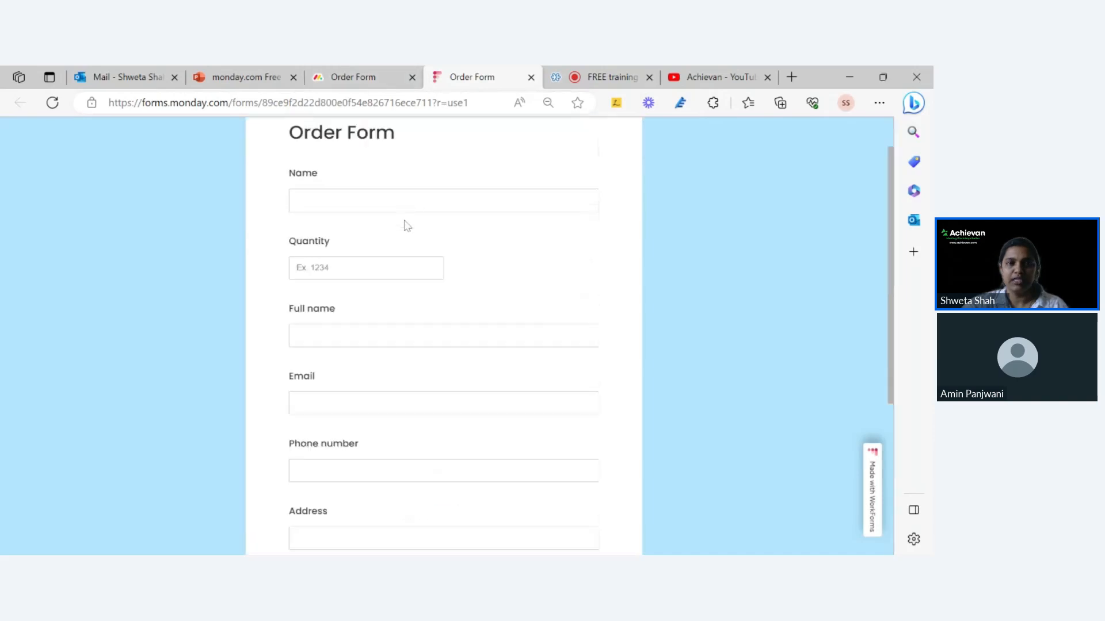
# - Close the sharing options on the board and recheck the Status and Priority fields in the form preview
pyautogui.click(353, 76)
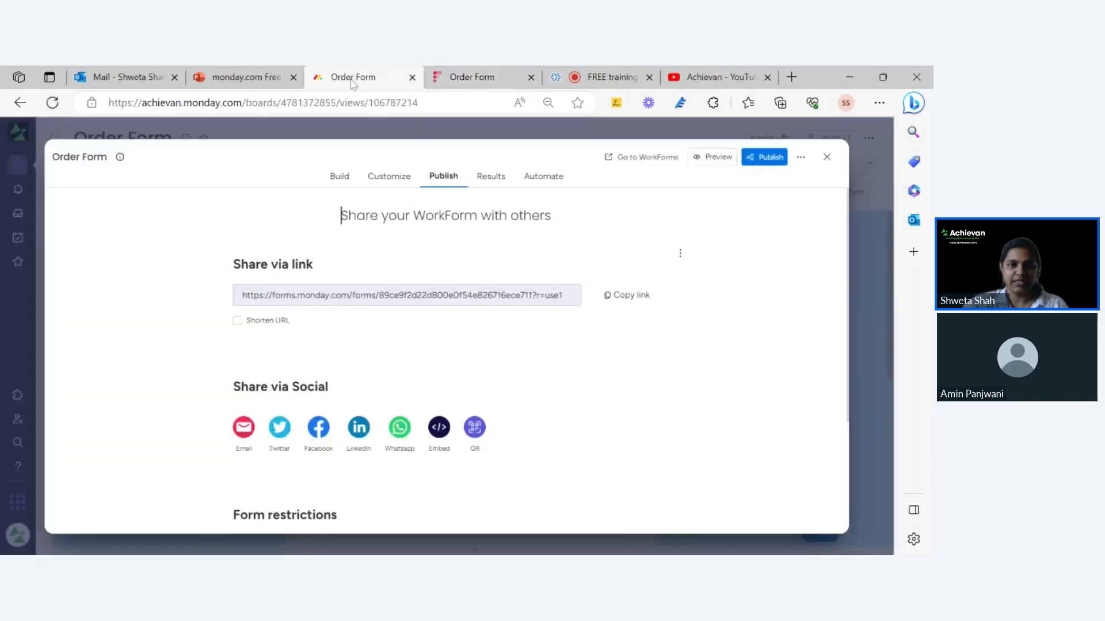
pyautogui.click(826, 157)
pyautogui.click(489, 76)
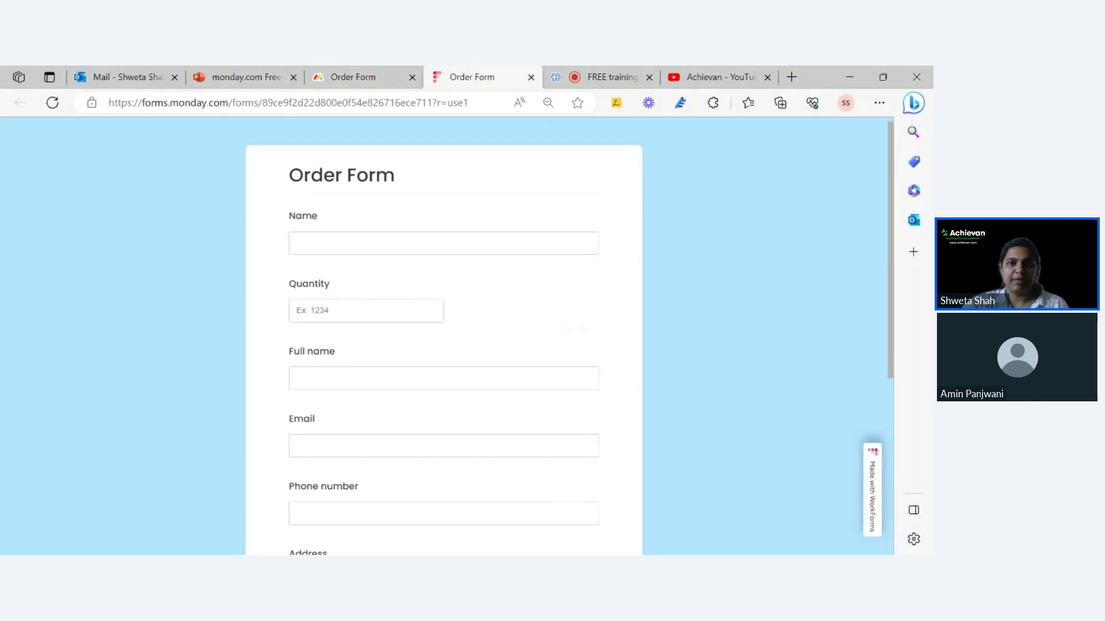
pyautogui.scroll(-5, 397, 329)
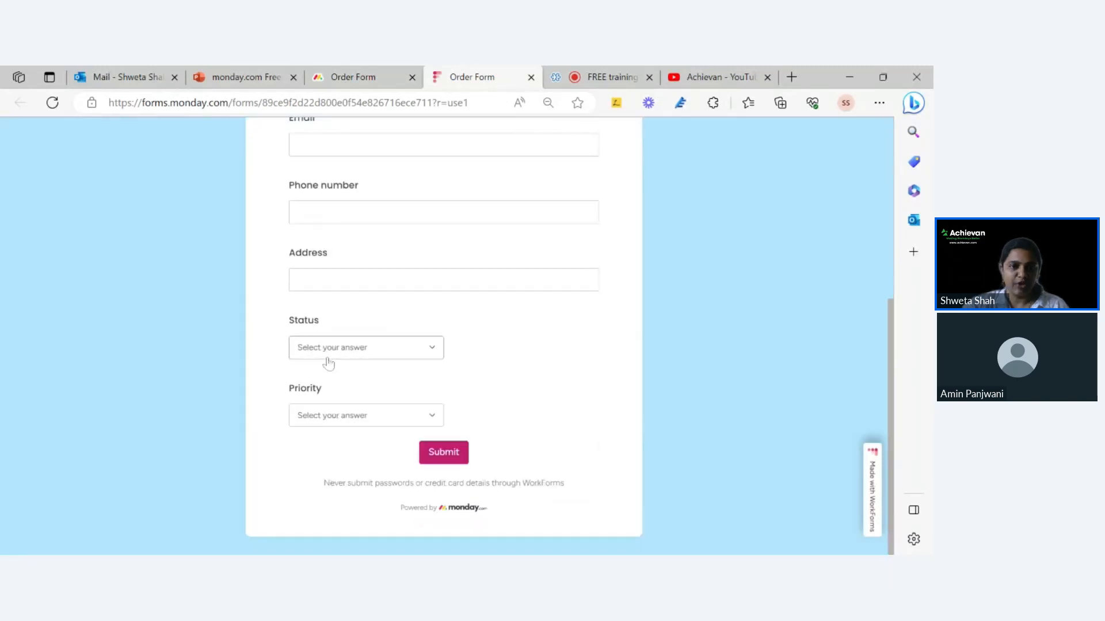
pyautogui.scroll(5, 348, 366)
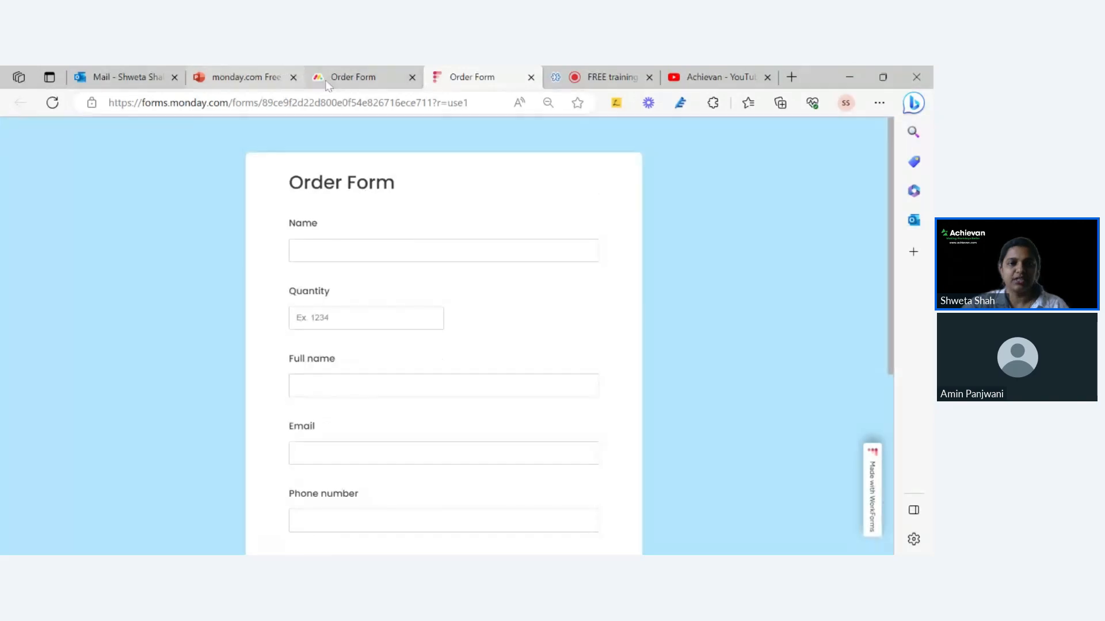
# - Return to the Order Form board and open the form view for editing
pyautogui.click(346, 79)
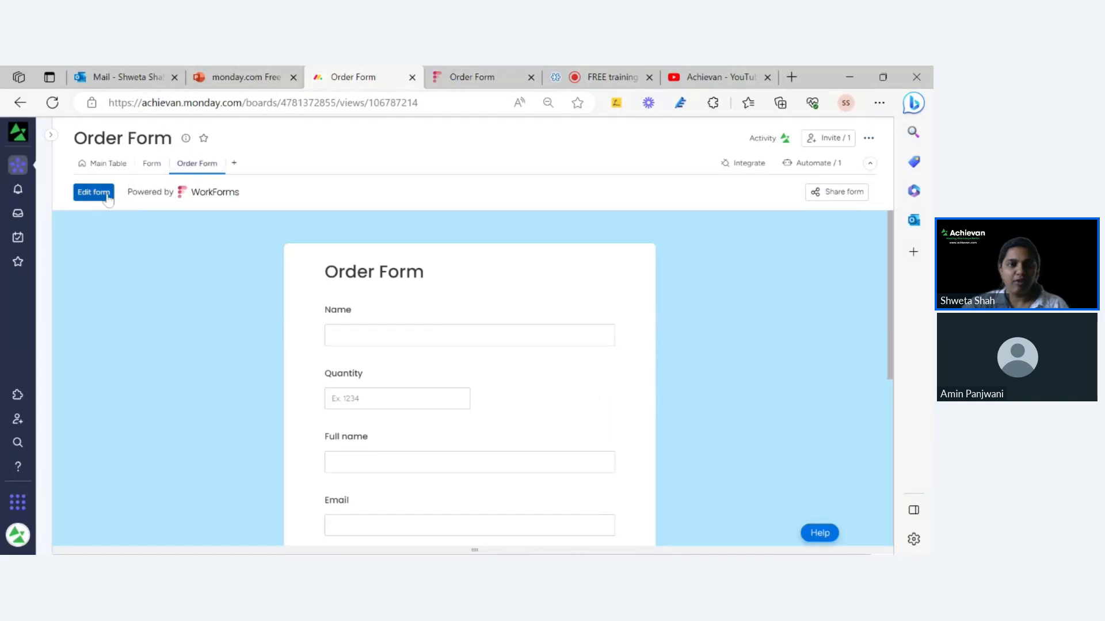
pyautogui.scroll(-5, 476, 395)
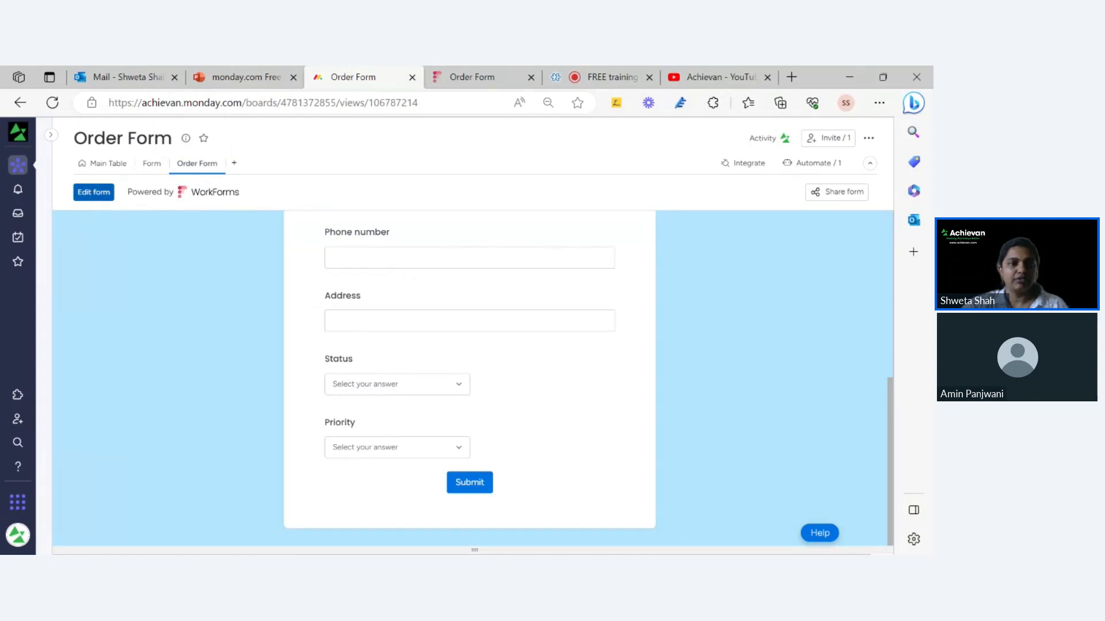
pyautogui.click(97, 196)
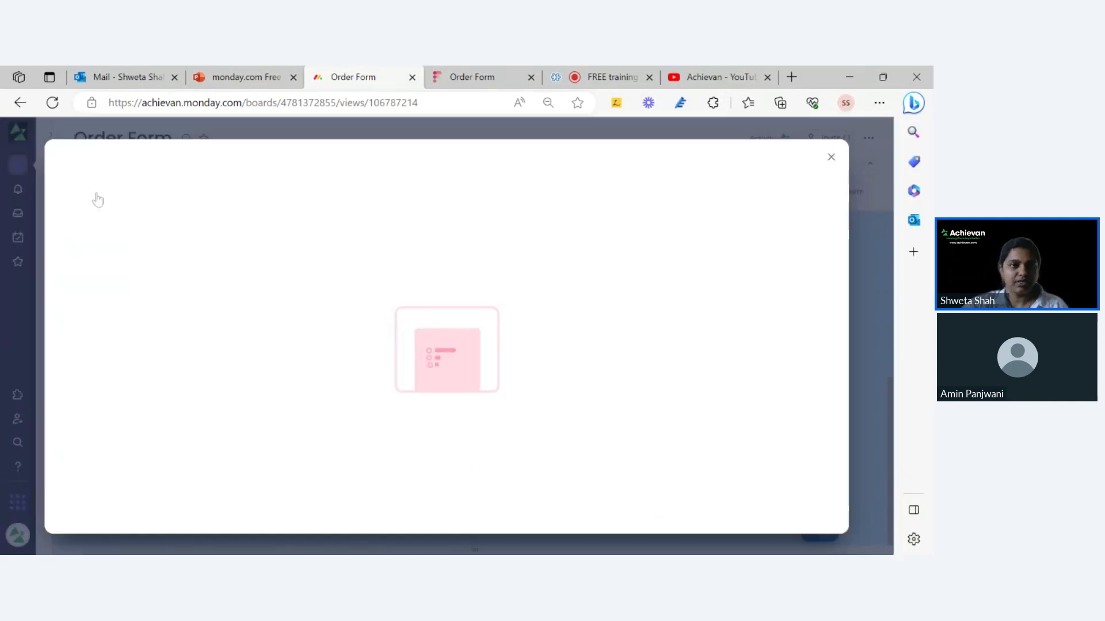
# - Examine the form builder's title, description and question blocks, including where a new question can be added
pyautogui.scroll(-2, 279, 273)
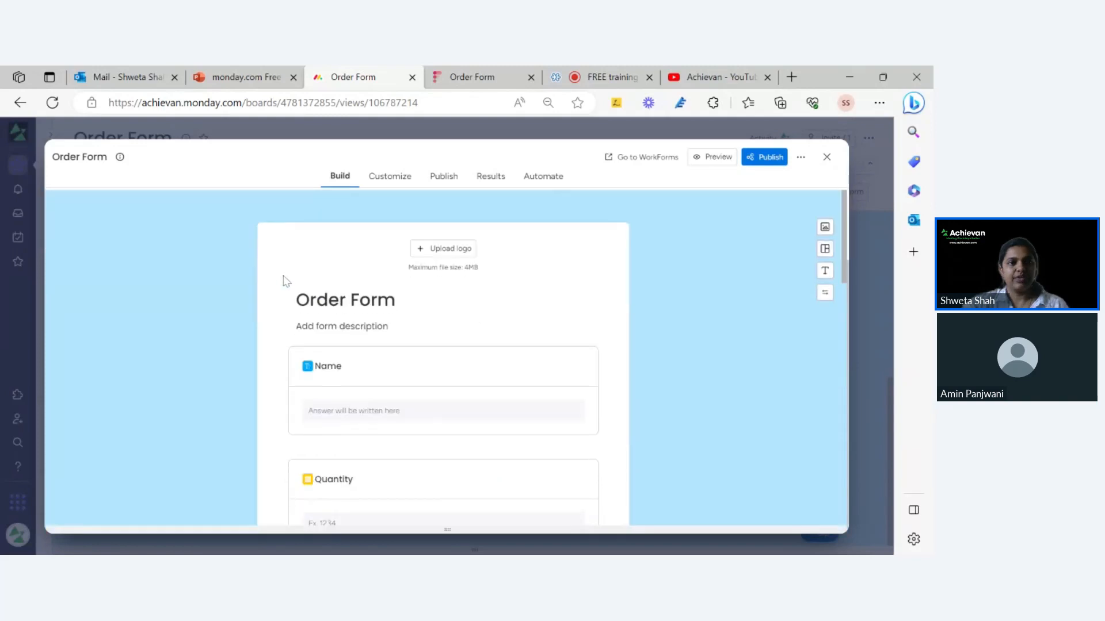
pyautogui.scroll(2, 292, 285)
pyautogui.scroll(-3, 311, 302)
pyautogui.scroll(4, 612, 456)
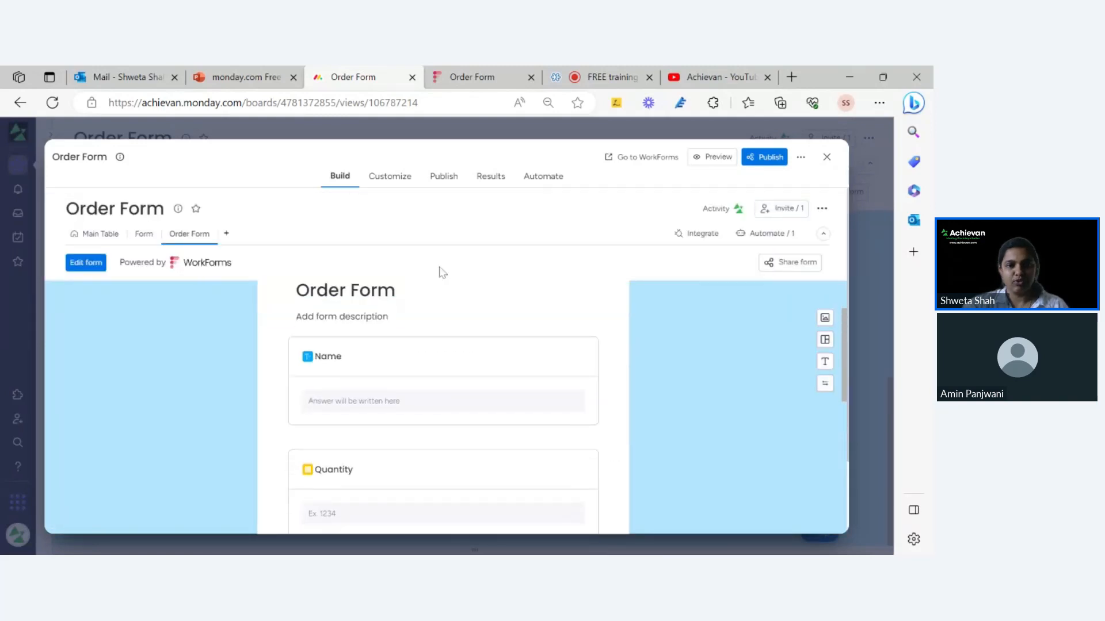
pyautogui.scroll(-3, 597, 315)
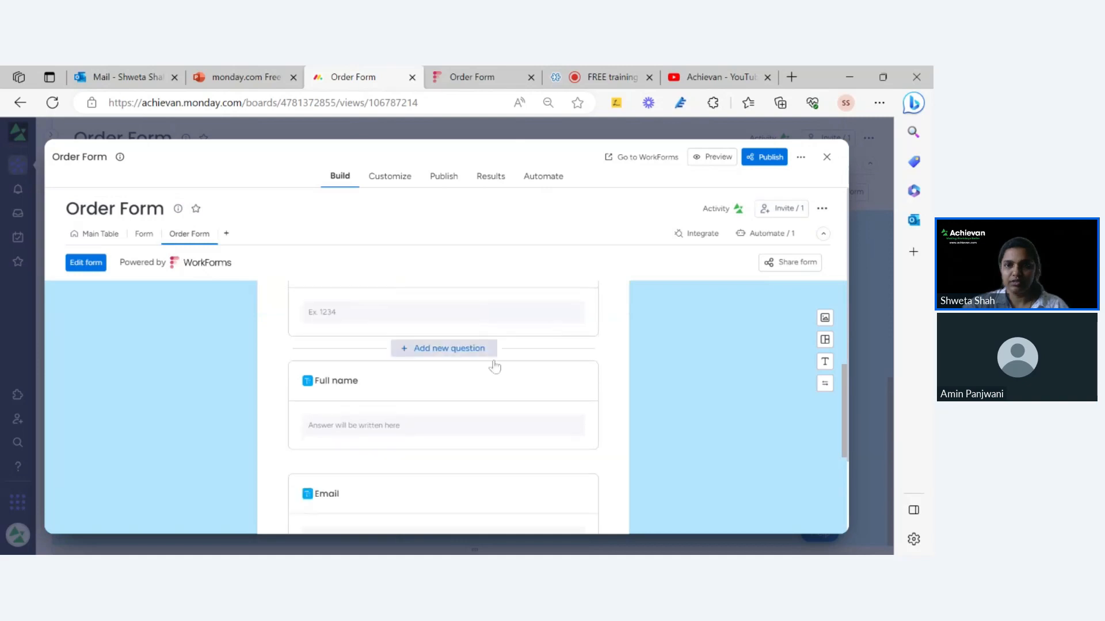
pyautogui.scroll(3, 494, 369)
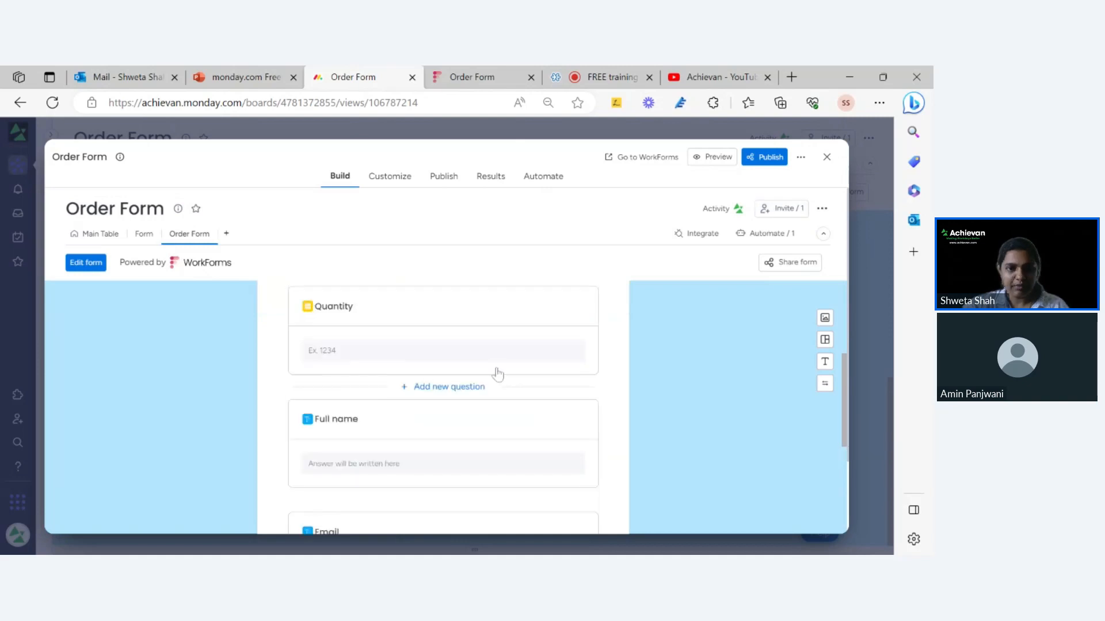
# - View the form's background colour options and text font options, then close them without choosing anything
pyautogui.click(827, 320)
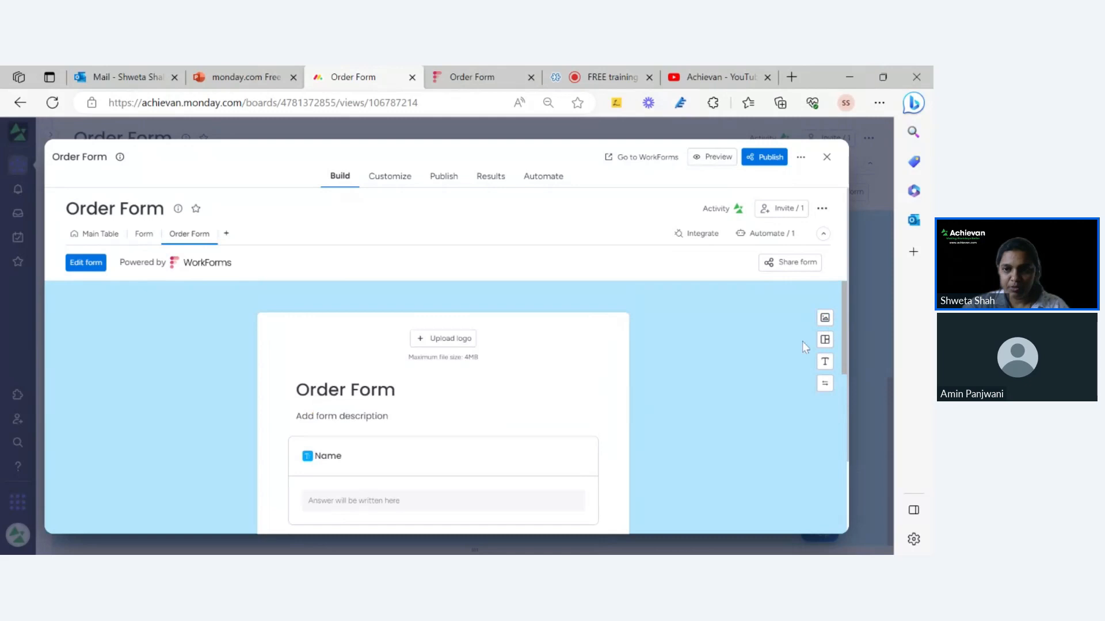
pyautogui.click(828, 320)
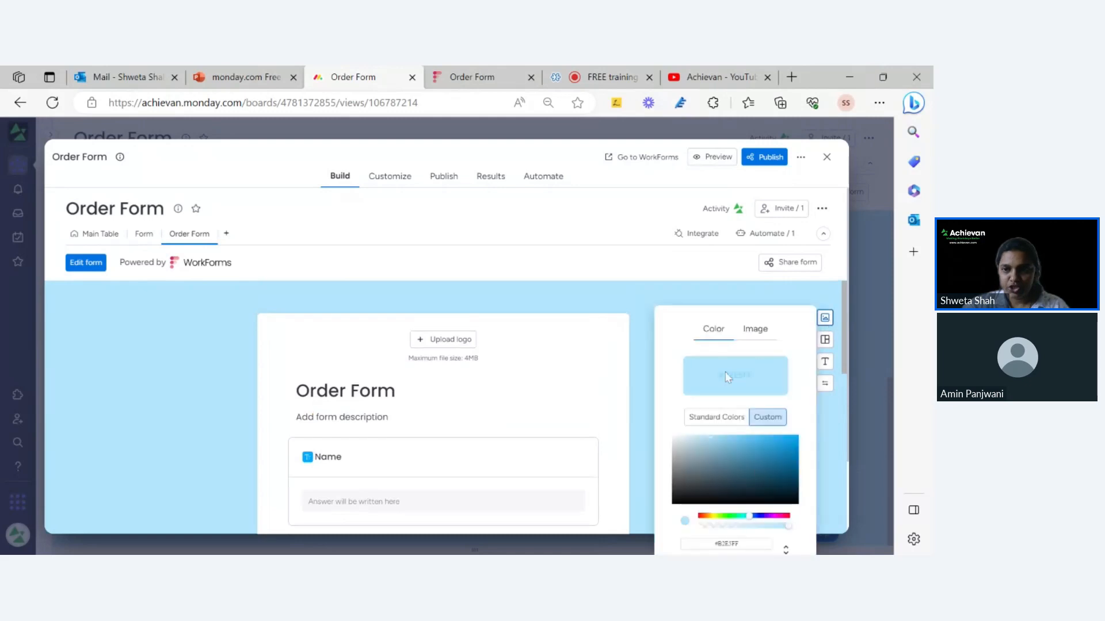
pyautogui.click(826, 361)
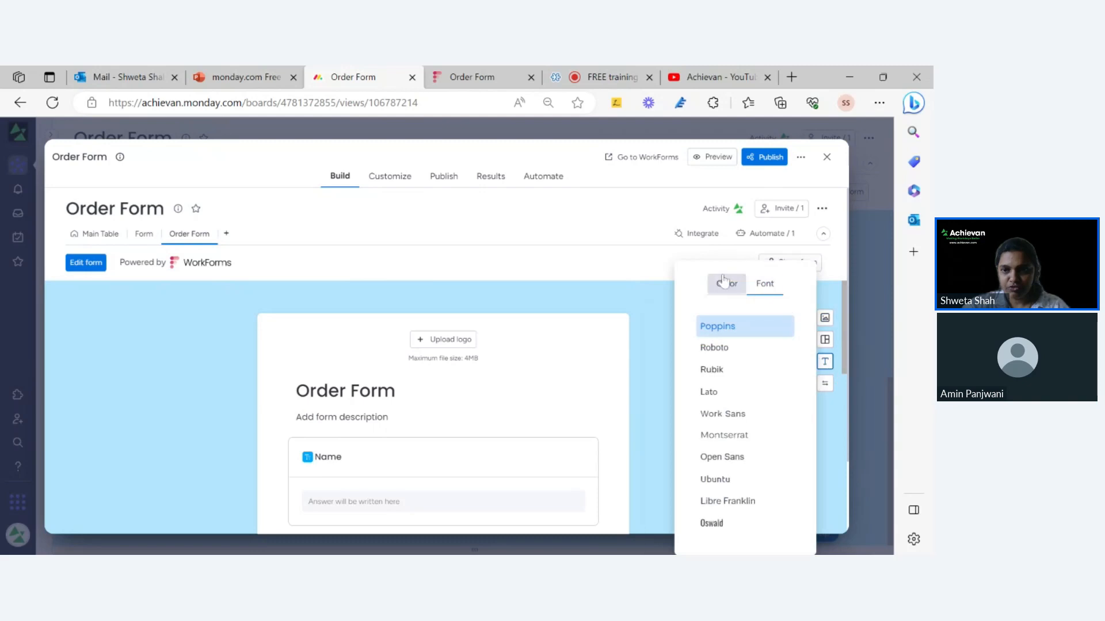
pyautogui.click(562, 309)
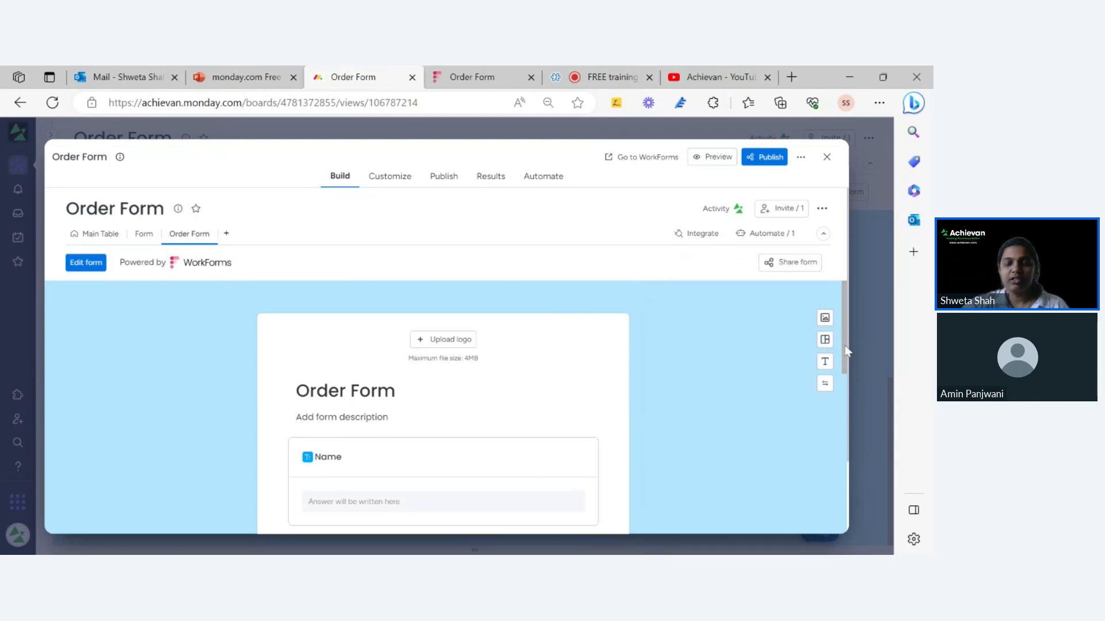
pyautogui.moveTo(845, 346)
pyautogui.mouseDown()
pyautogui.moveTo(845, 355)
pyautogui.moveTo(843, 346)
pyautogui.mouseUp()
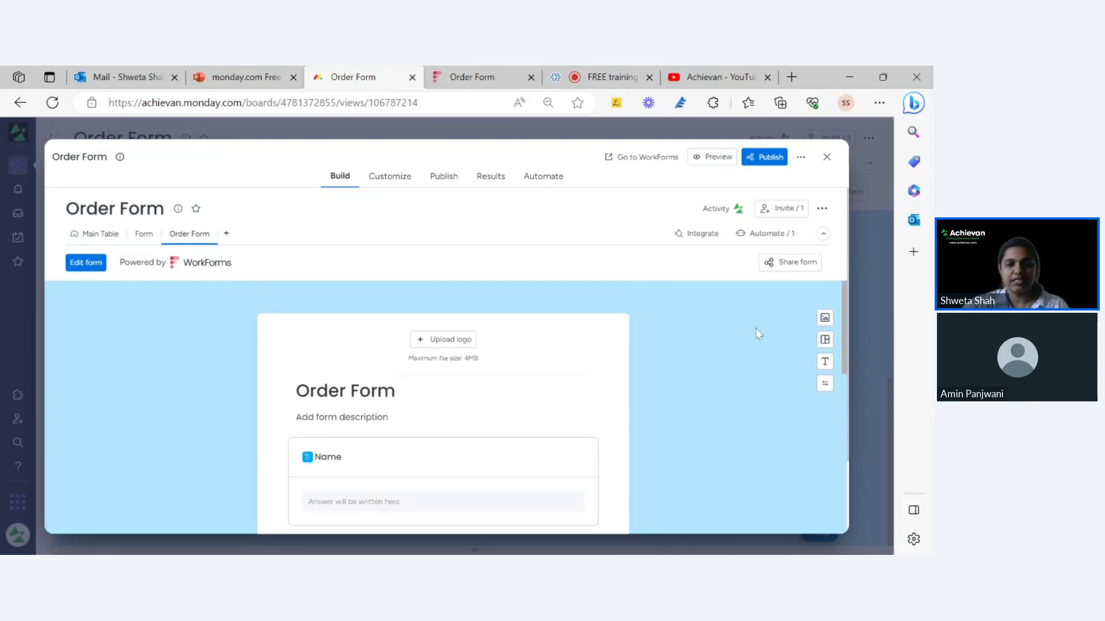
# - Look through the form's questions in the builder and open the text font options
pyautogui.scroll(-3, 755, 328)
pyautogui.scroll(-8, 785, 403)
pyautogui.scroll(6, 788, 403)
pyautogui.scroll(5, 790, 405)
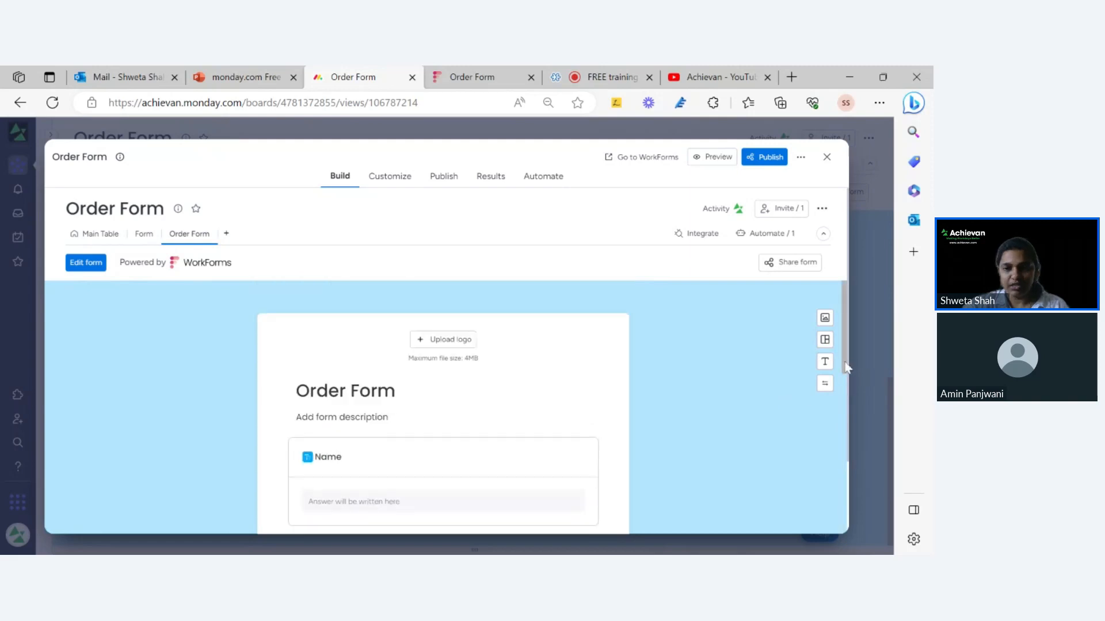
pyautogui.click(828, 364)
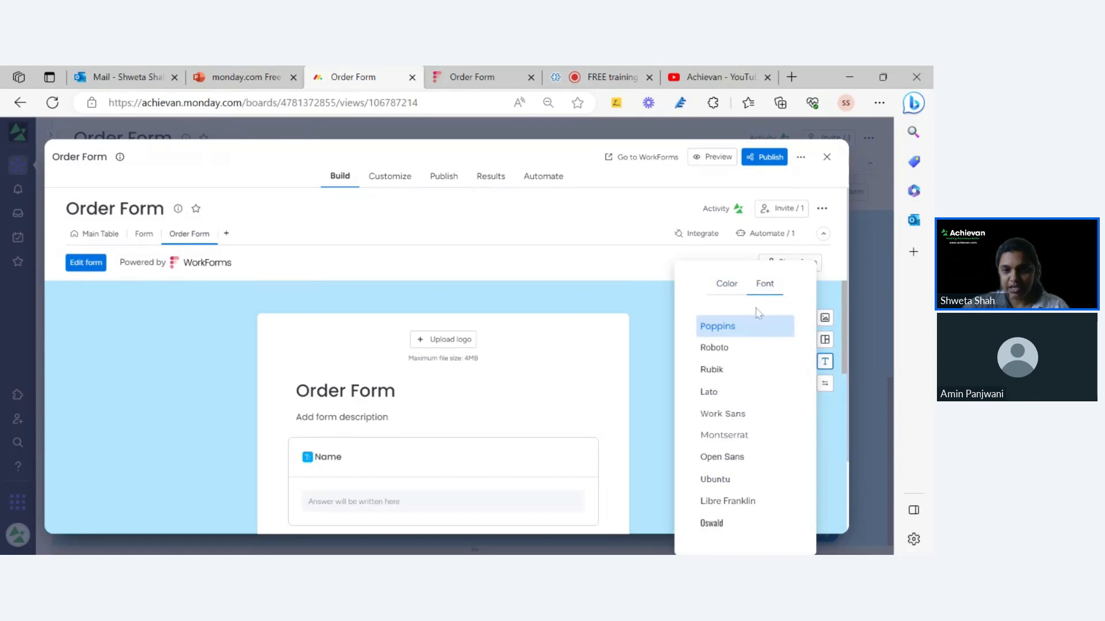
# - Try the form text in Roboto, Rubik, Lato, Work Sans, Montserrat and Open Sans, and restore the Poppins font
pyautogui.click(738, 346)
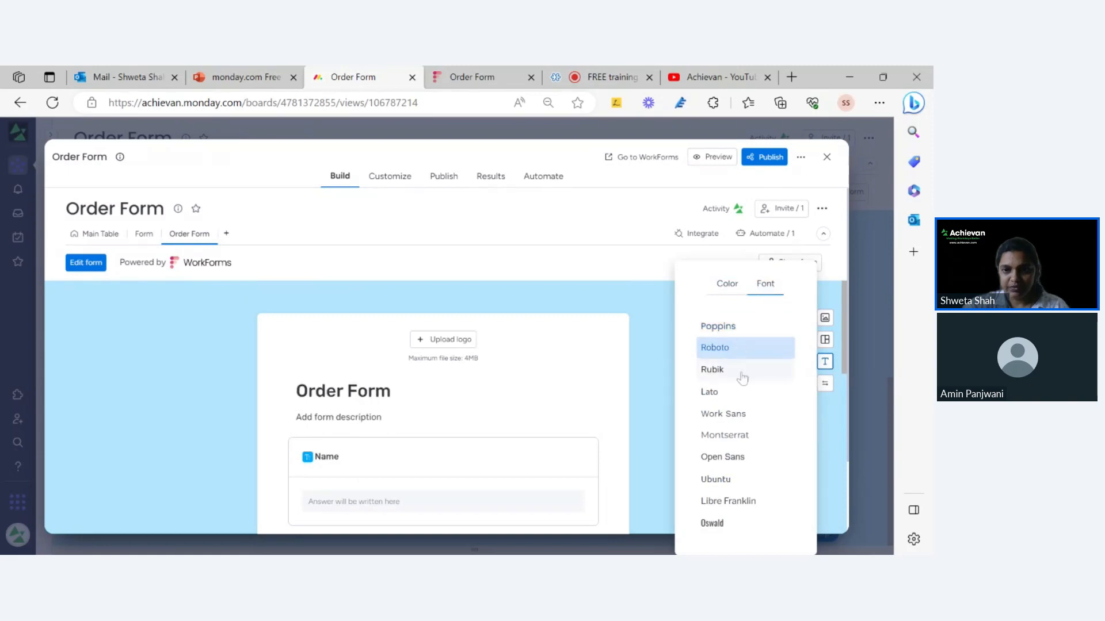
pyautogui.click(738, 371)
pyautogui.click(731, 391)
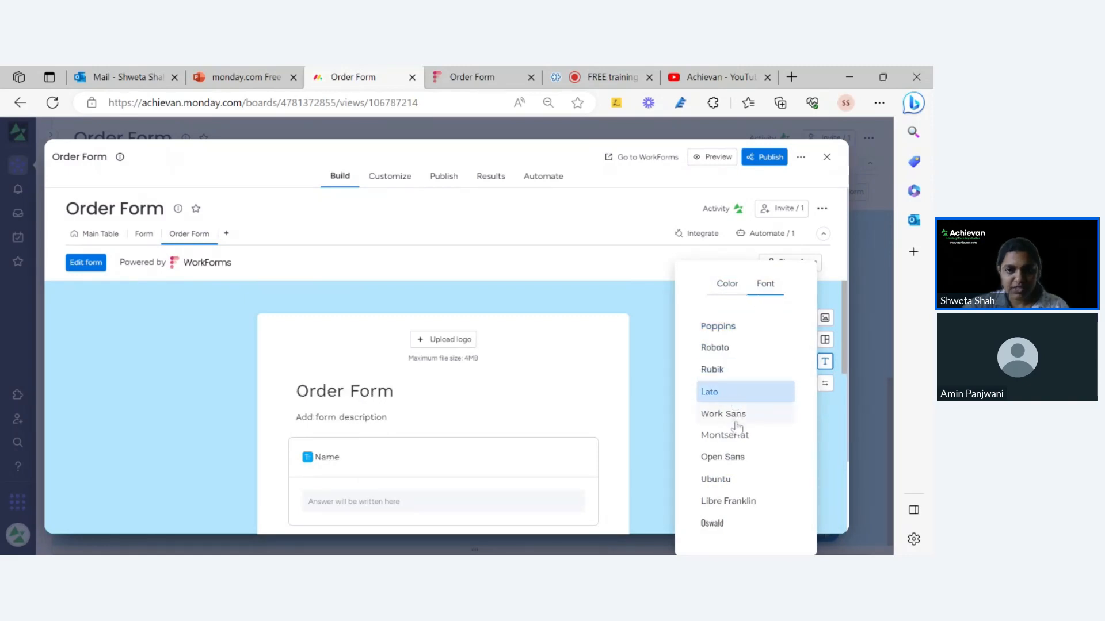
pyautogui.click(736, 417)
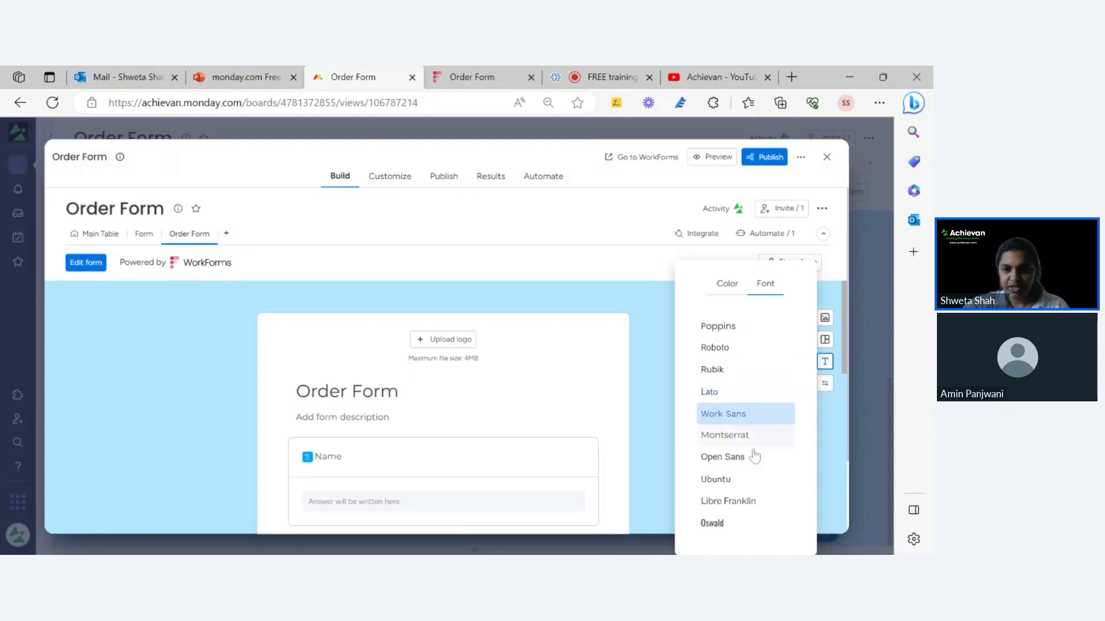
pyautogui.click(748, 438)
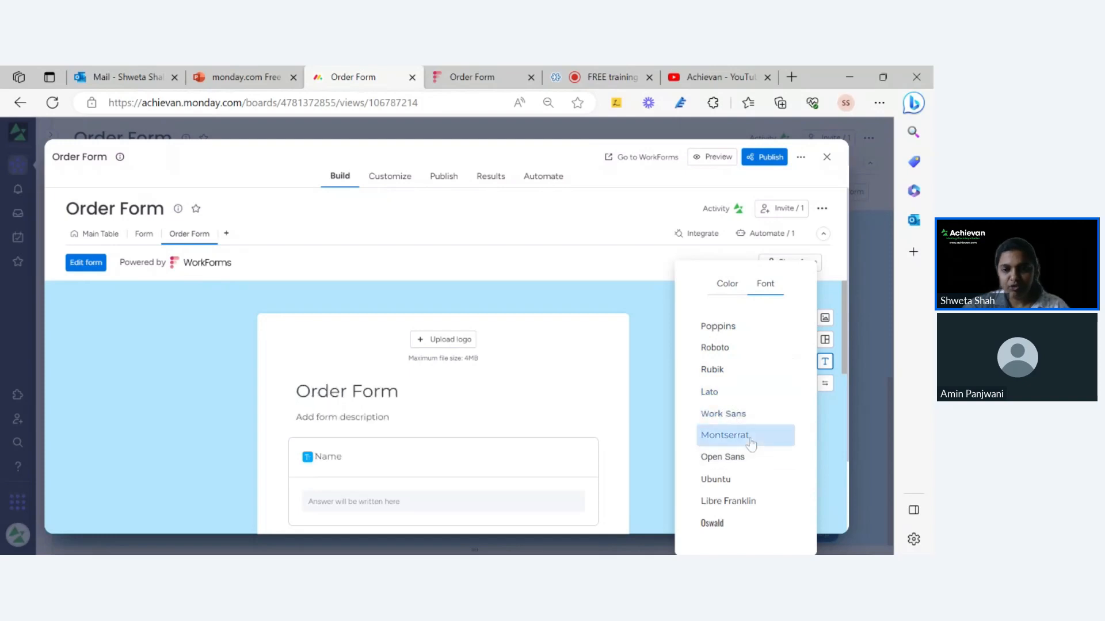
pyautogui.click(745, 457)
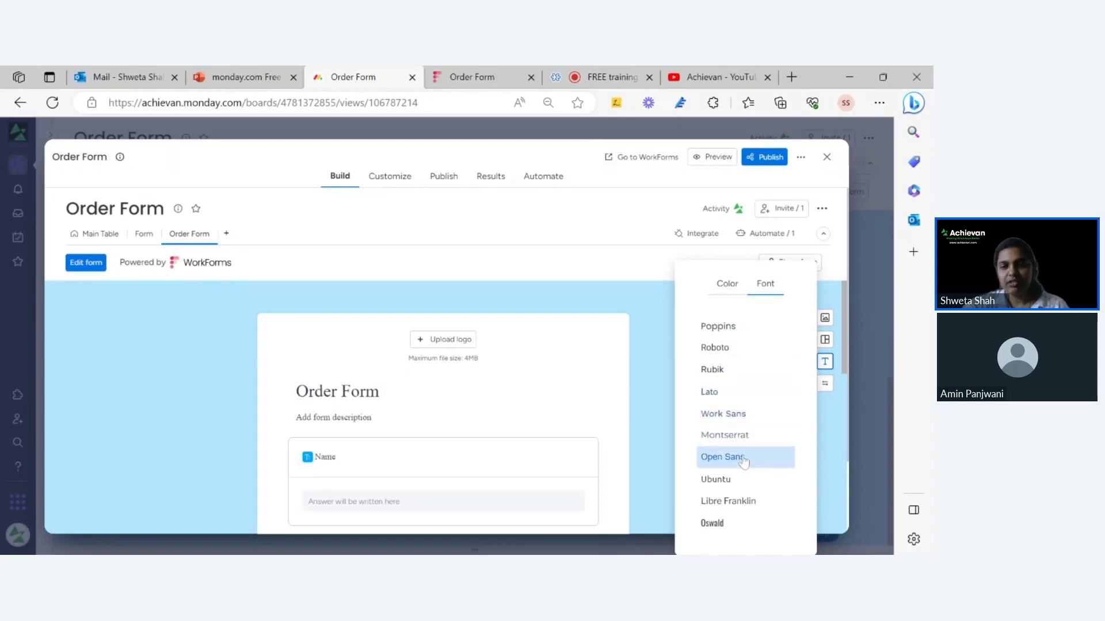
pyautogui.click(713, 326)
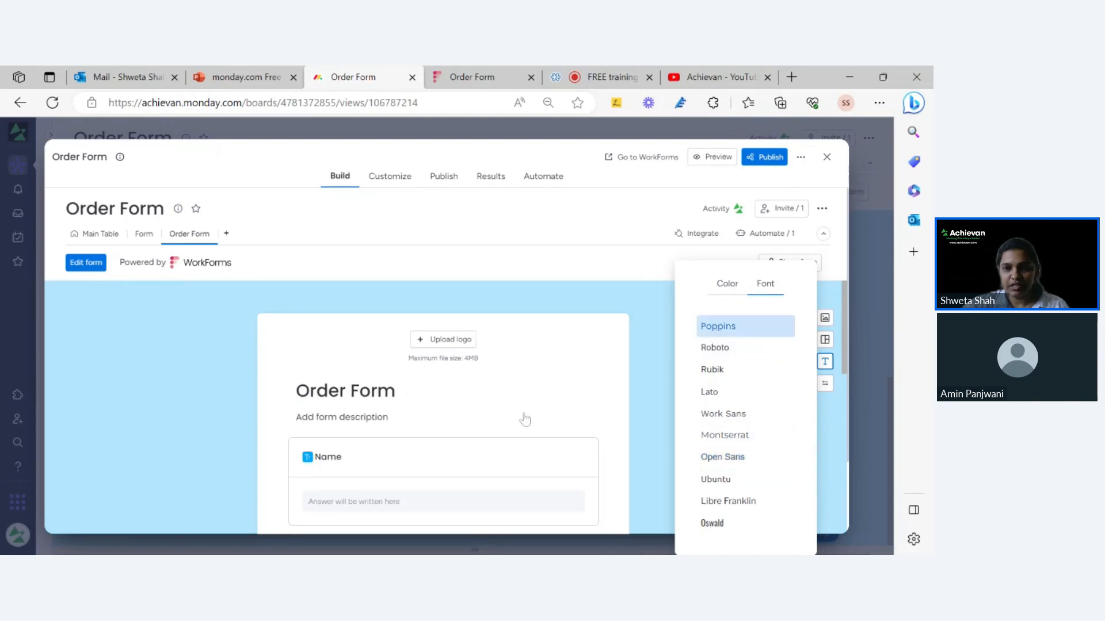
# - Set the form's text to the custom blue #2015CB and review the recoloured title and questions
pyautogui.click(728, 284)
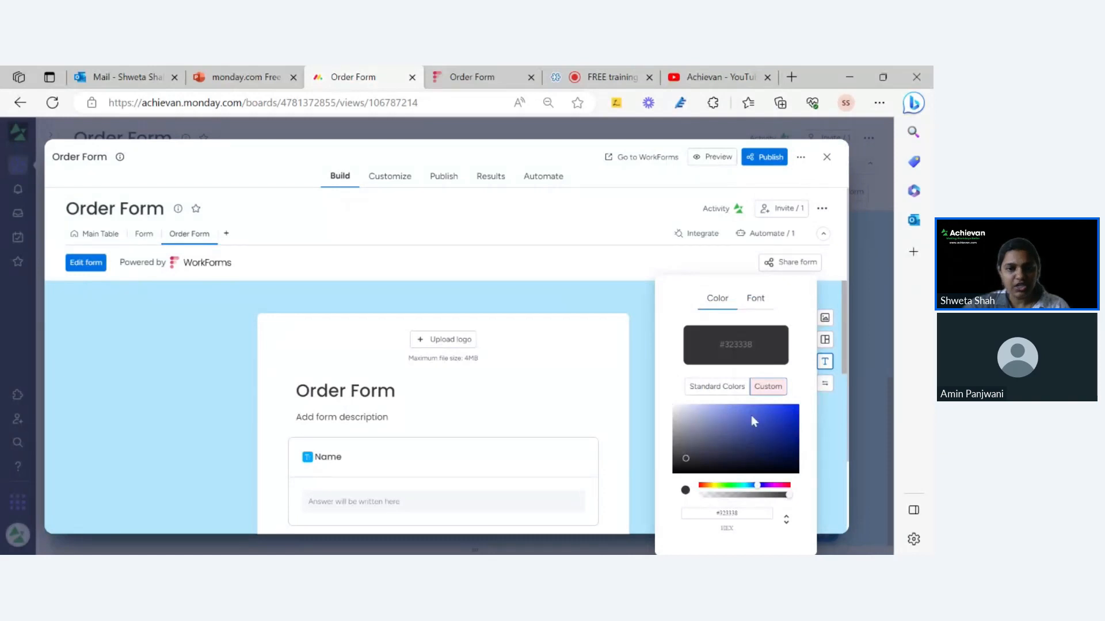
pyautogui.click(786, 417)
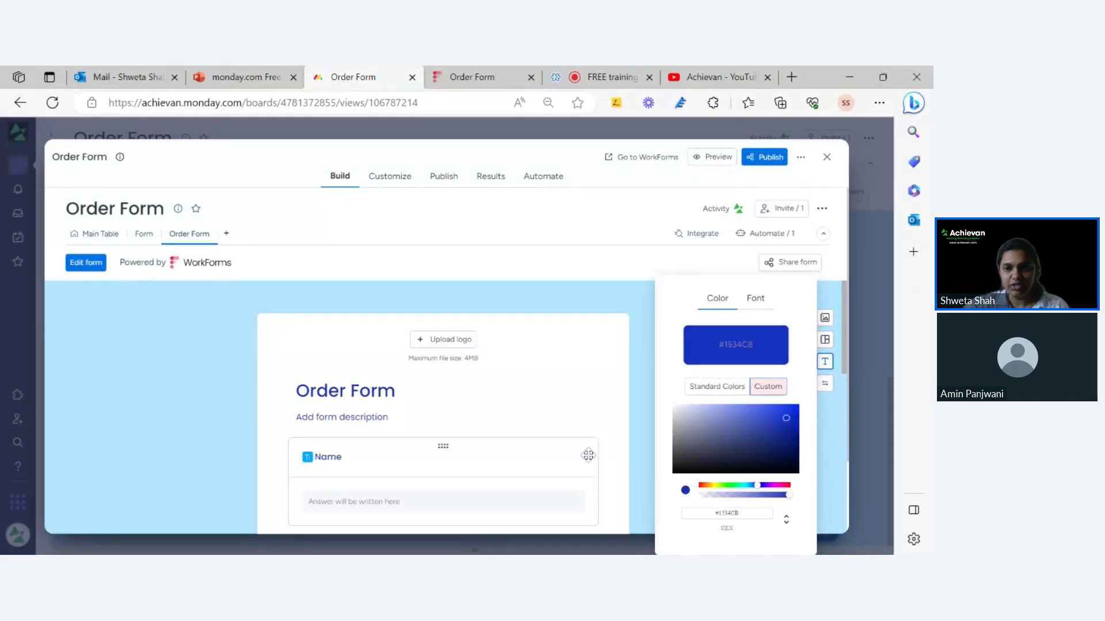
pyautogui.click(763, 486)
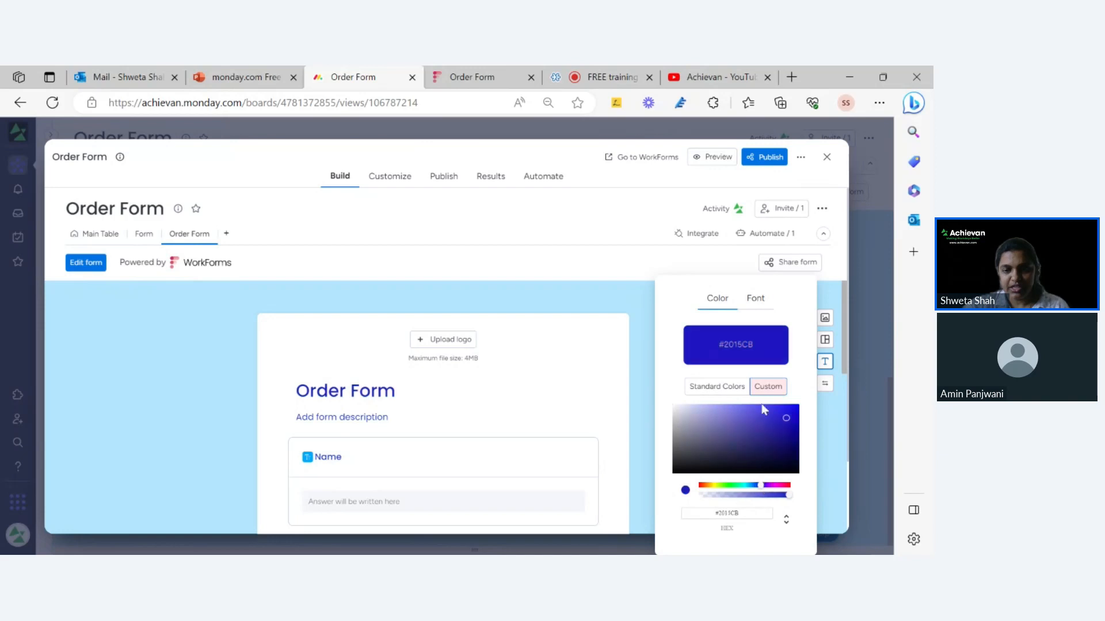
pyautogui.click(827, 299)
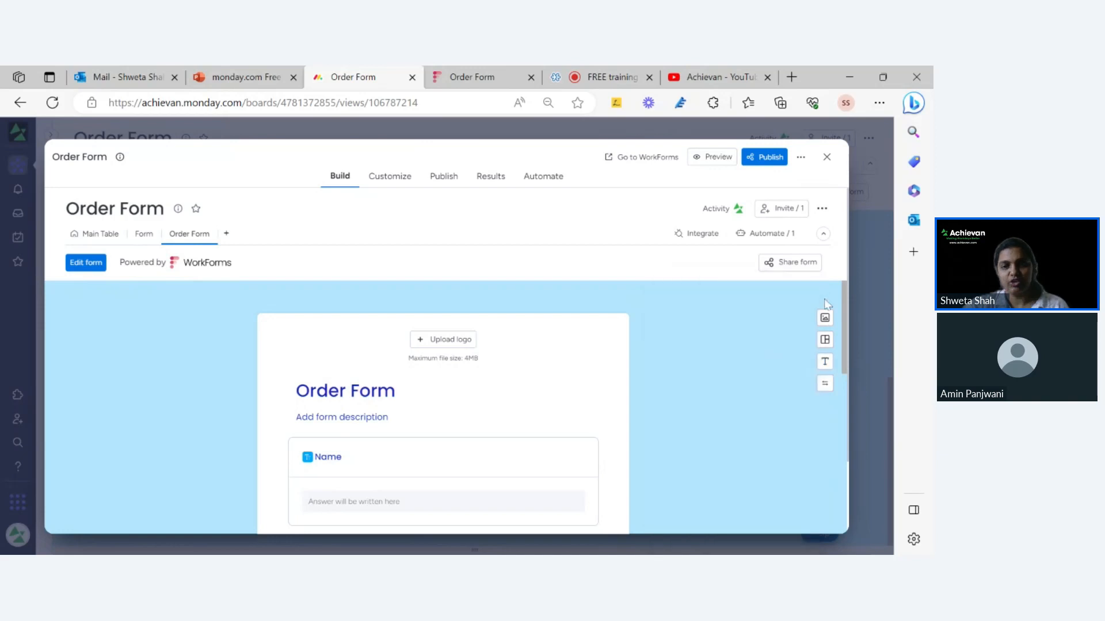
pyautogui.scroll(-2, 543, 374)
pyautogui.scroll(2, 555, 375)
pyautogui.scroll(-10, 604, 381)
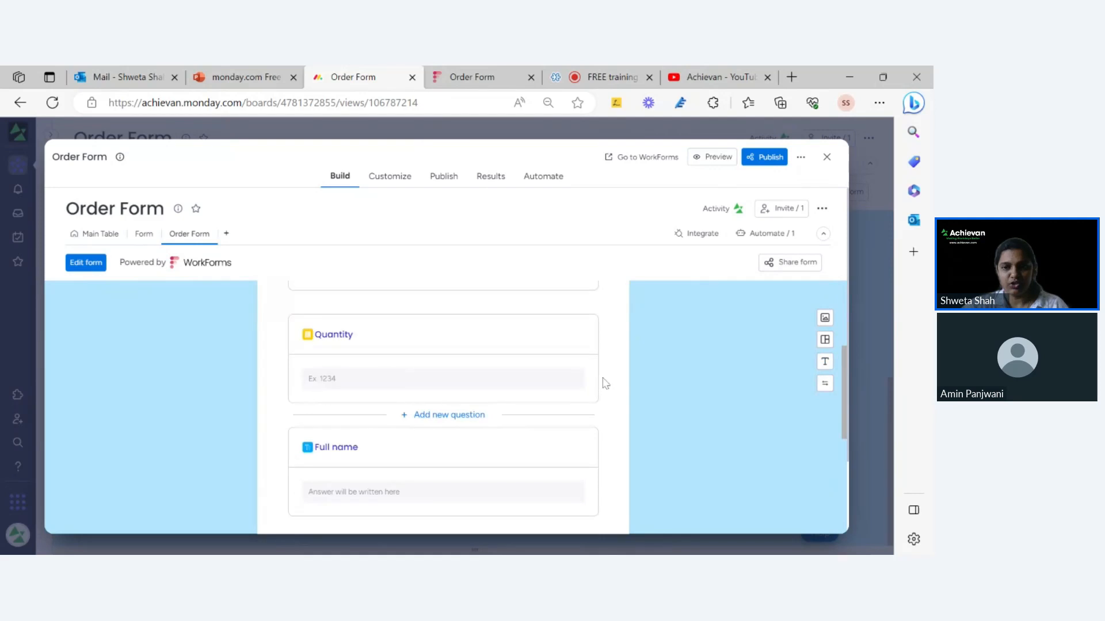
pyautogui.scroll(10, 605, 384)
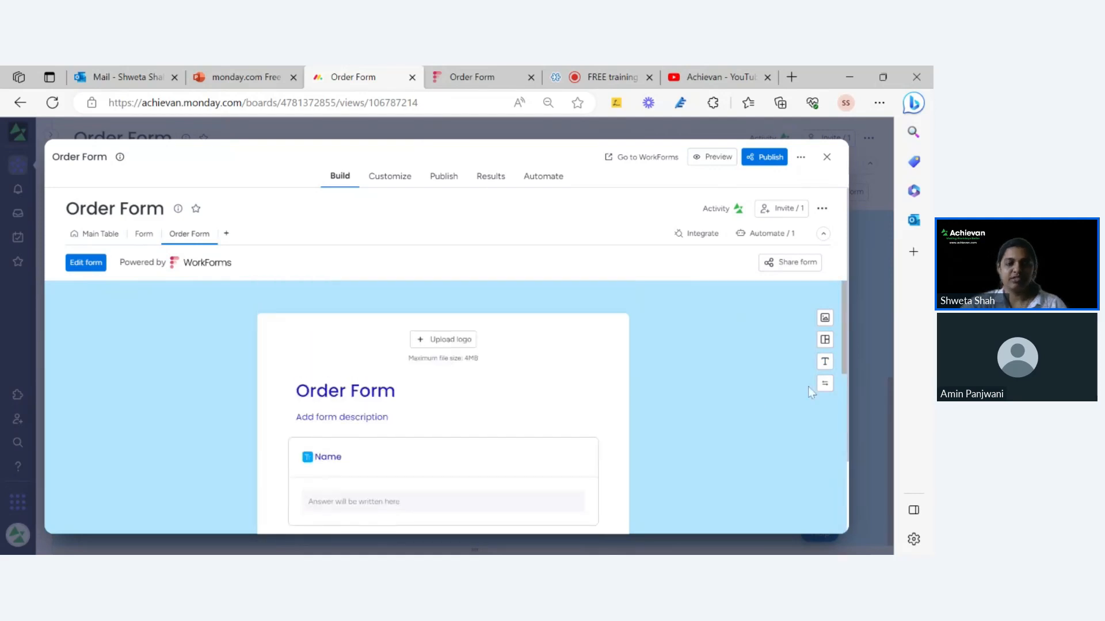
# - Upload the Achievan logo image to the header above the Order Form title
pyautogui.click(824, 318)
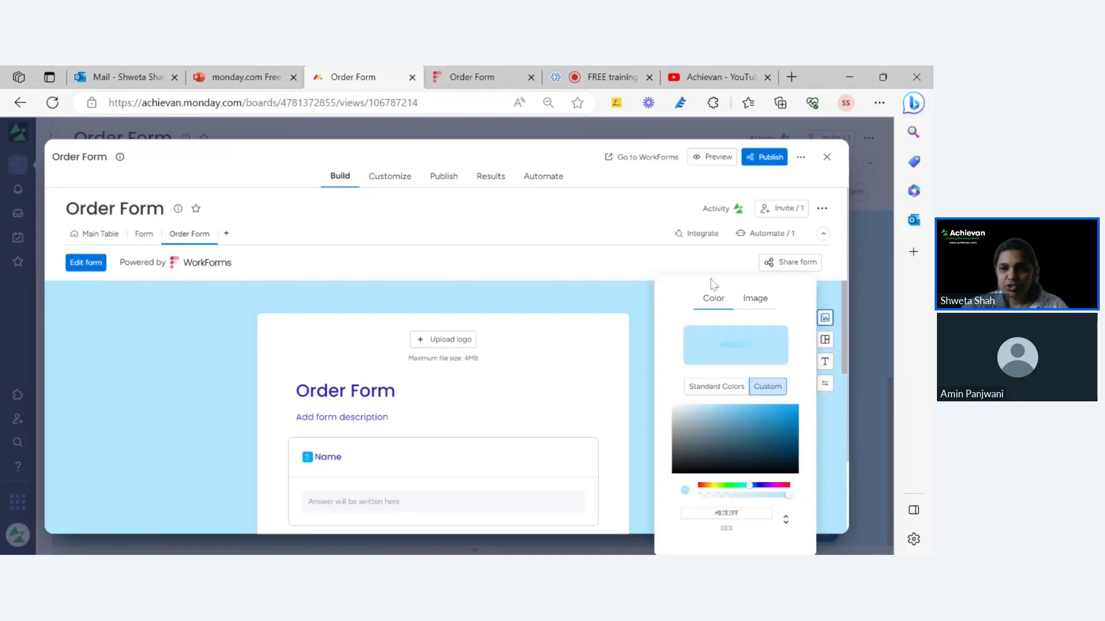
pyautogui.click(575, 291)
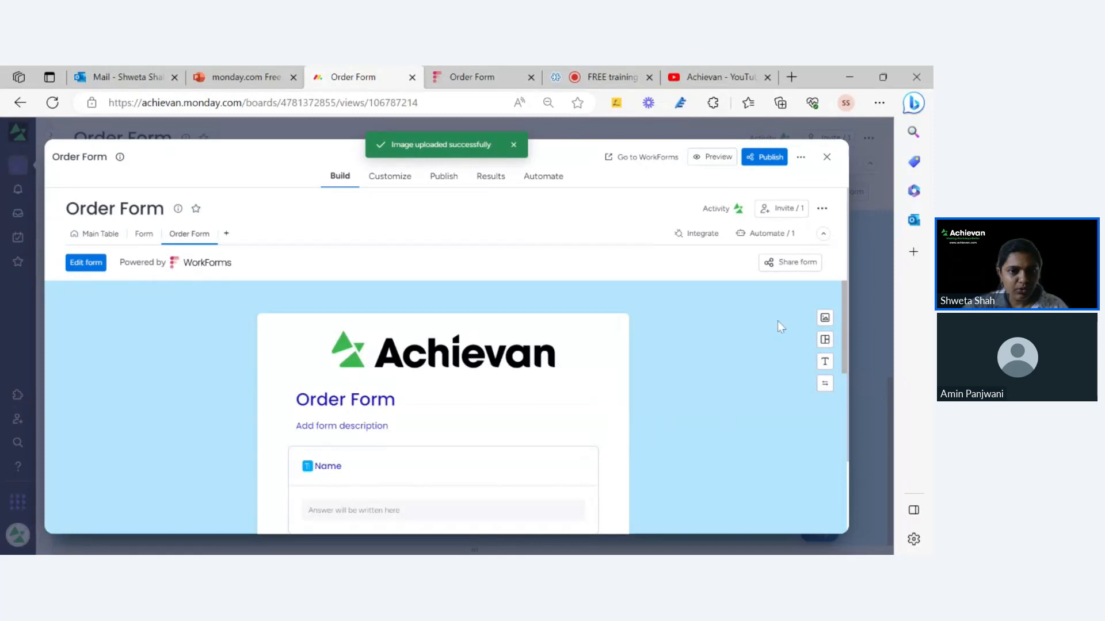
# - Try custom form background colours, including periwinkle #B2C1FF, pinks #FFB2FA and #FFB2D1, and two light greens
pyautogui.click(826, 362)
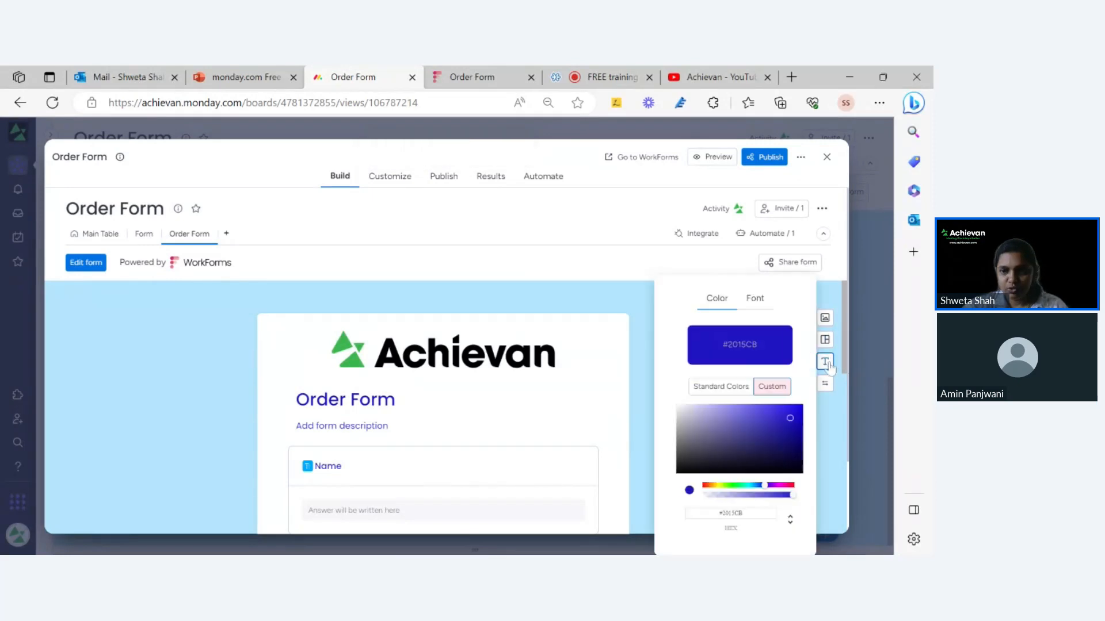
pyautogui.click(829, 323)
pyautogui.click(830, 326)
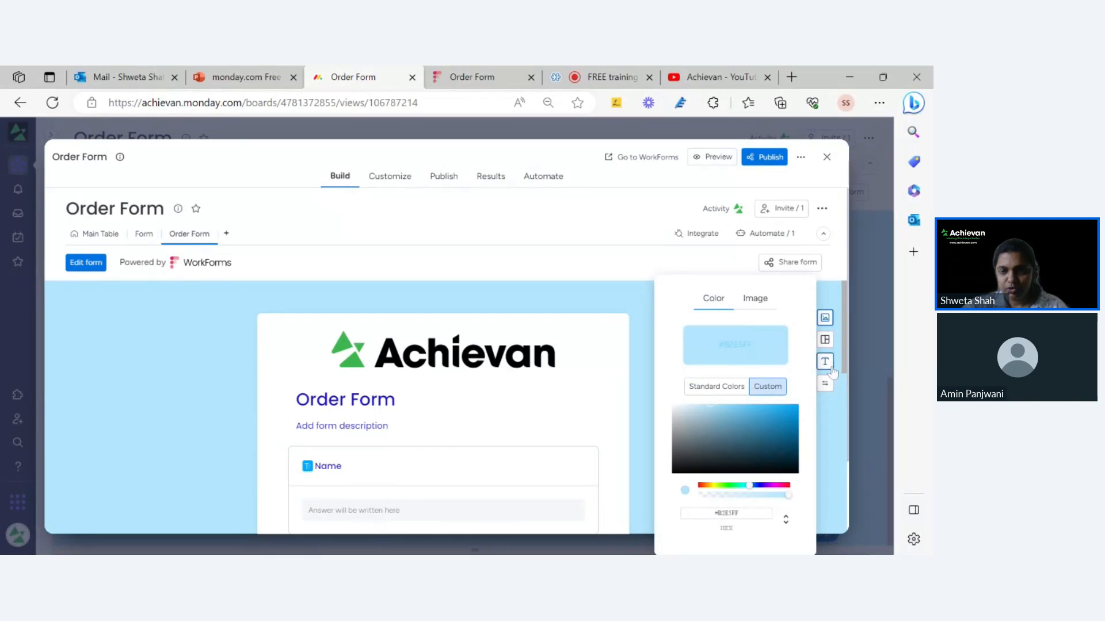
pyautogui.click(756, 485)
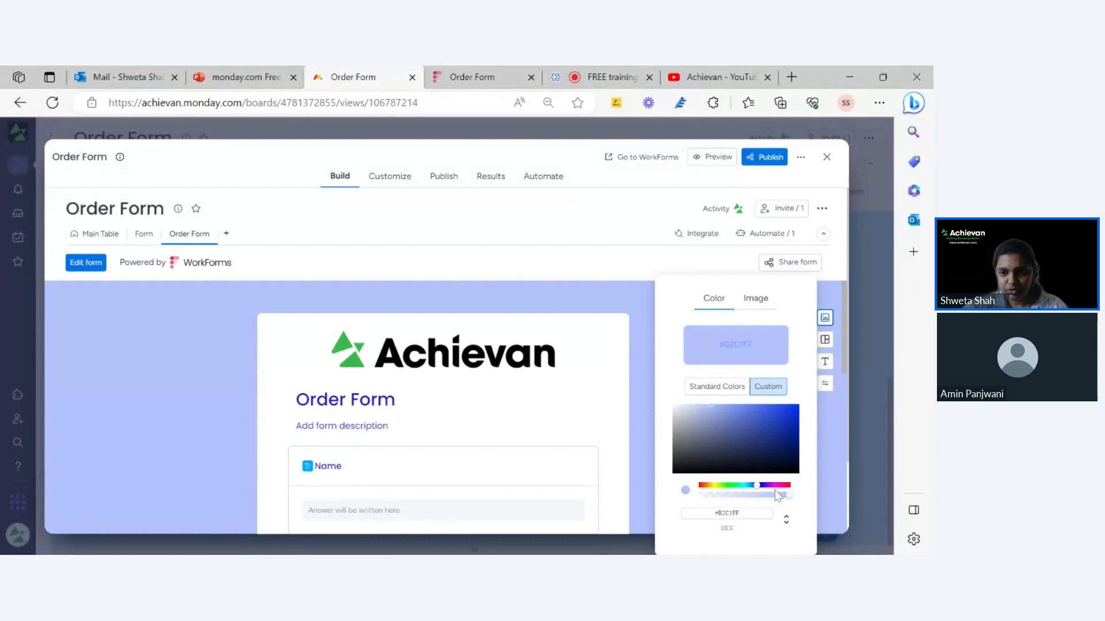
pyautogui.click(778, 486)
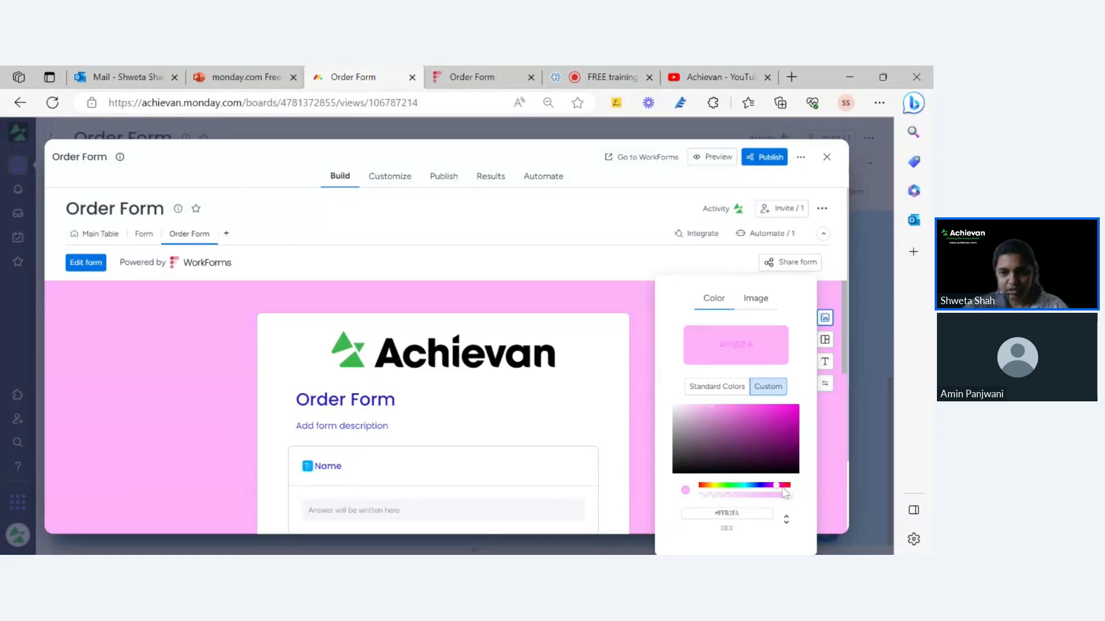
pyautogui.click(785, 486)
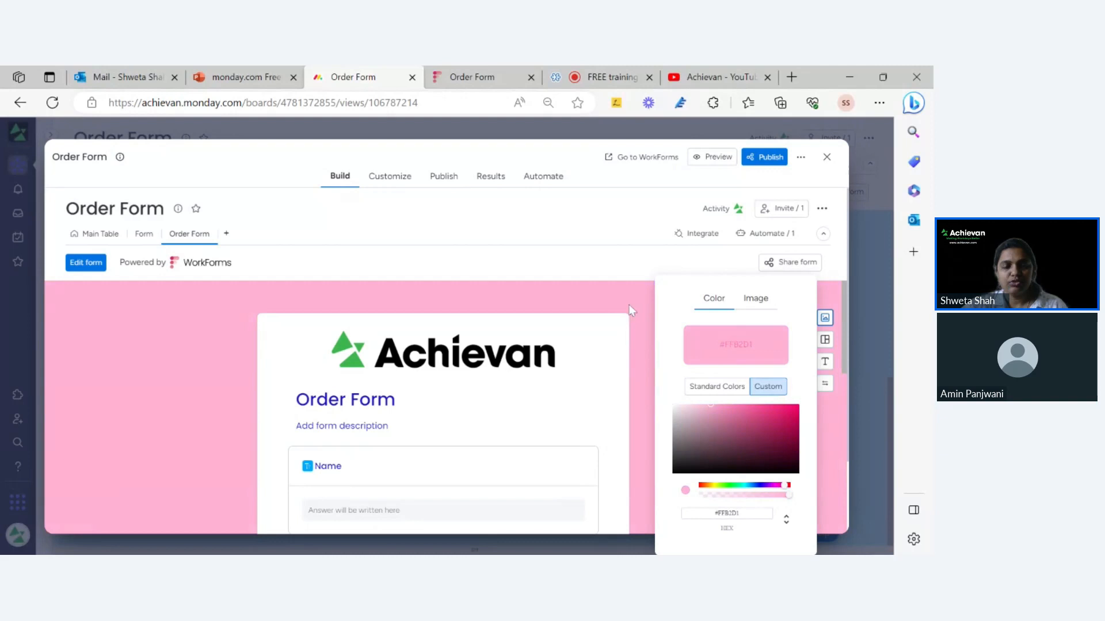
pyautogui.click(731, 485)
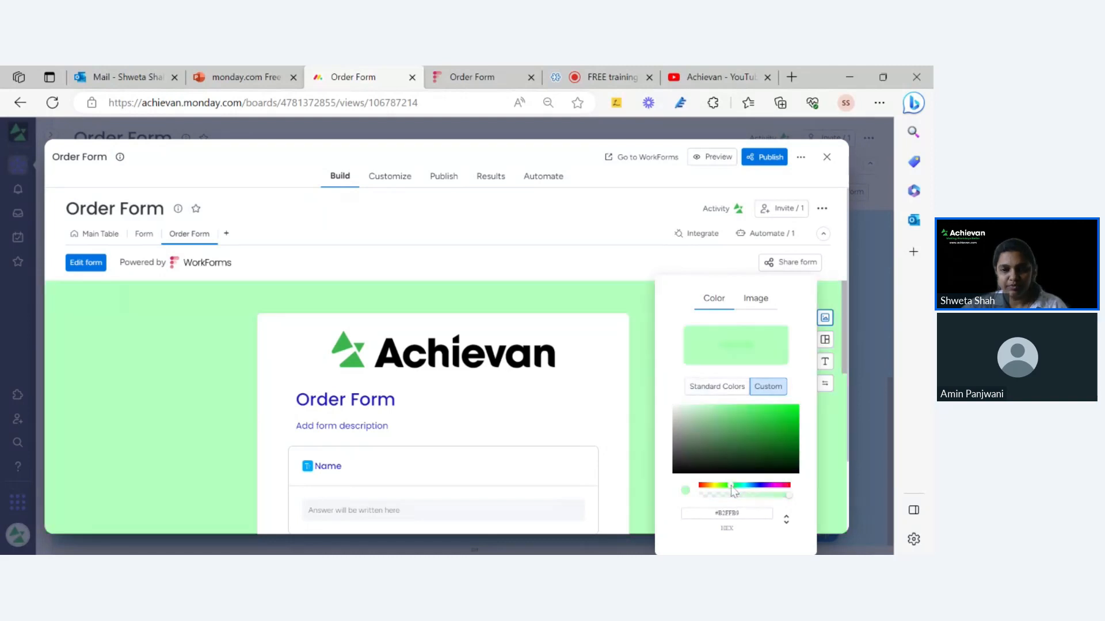
pyautogui.click(737, 487)
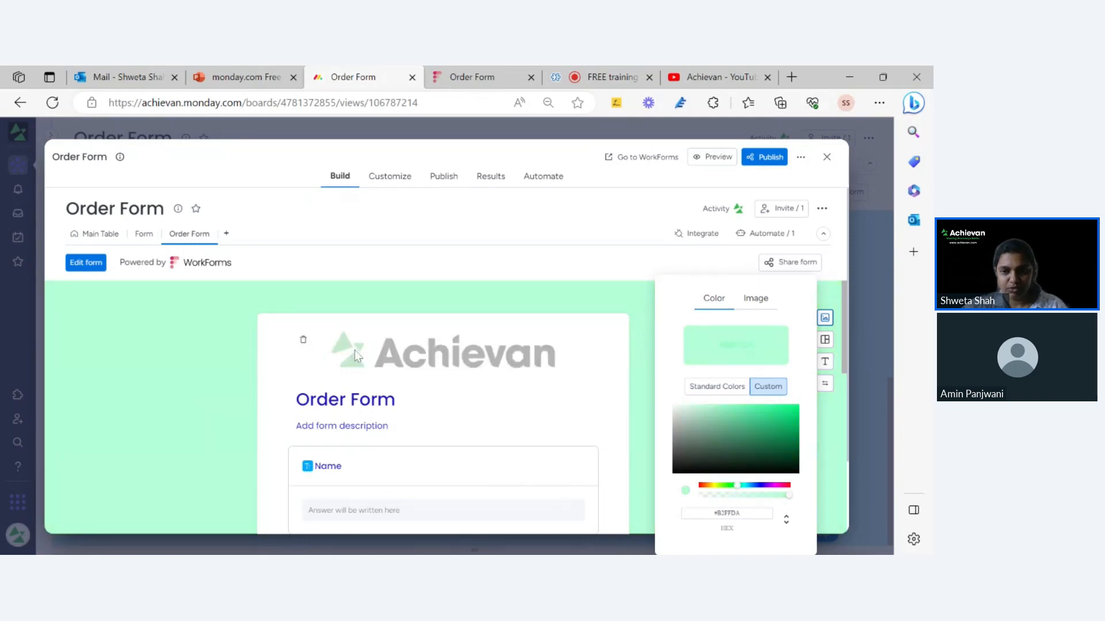
# - Set the form's background to the muted green from the standard colours and close the colour options
pyautogui.click(716, 389)
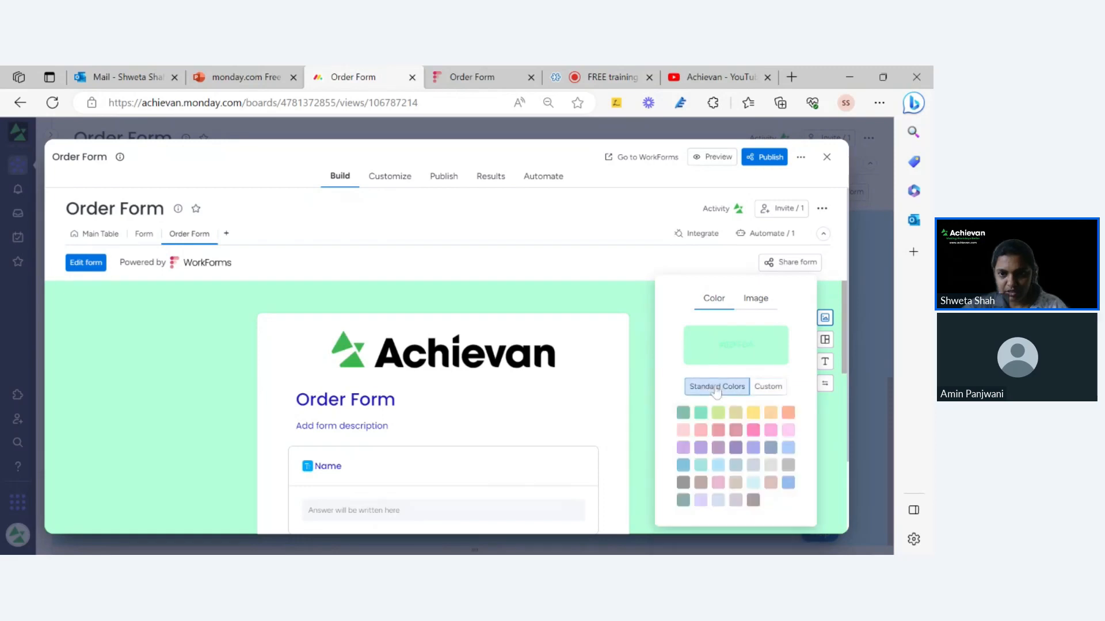
pyautogui.click(684, 414)
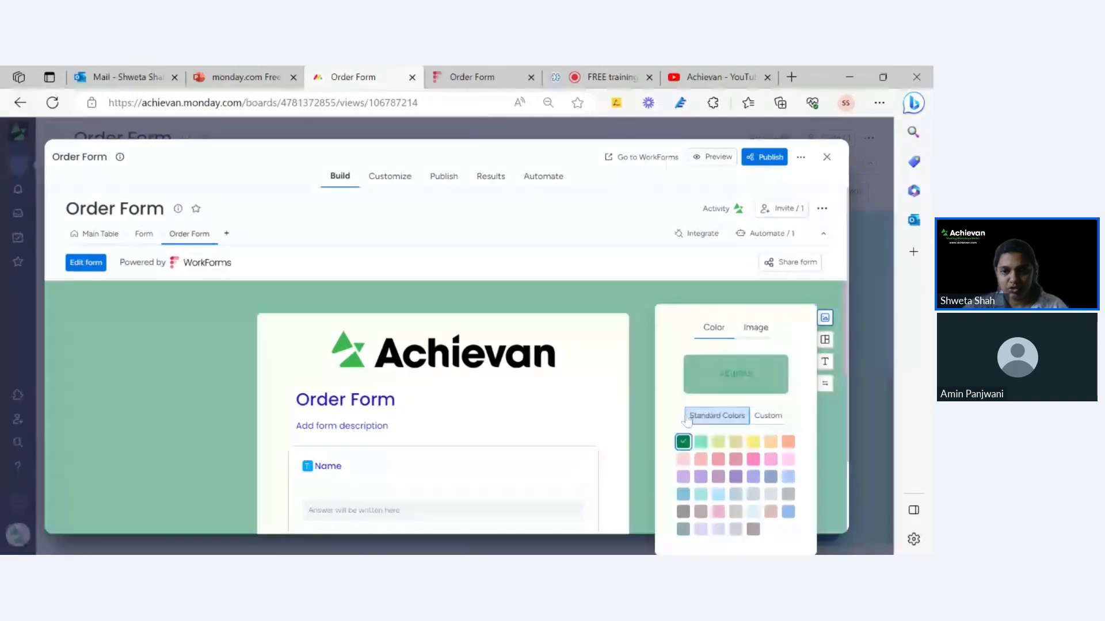
pyautogui.click(649, 415)
# - Look through the form's questions against the green background, down to the Status and Priority questions
pyautogui.scroll(-10, 761, 441)
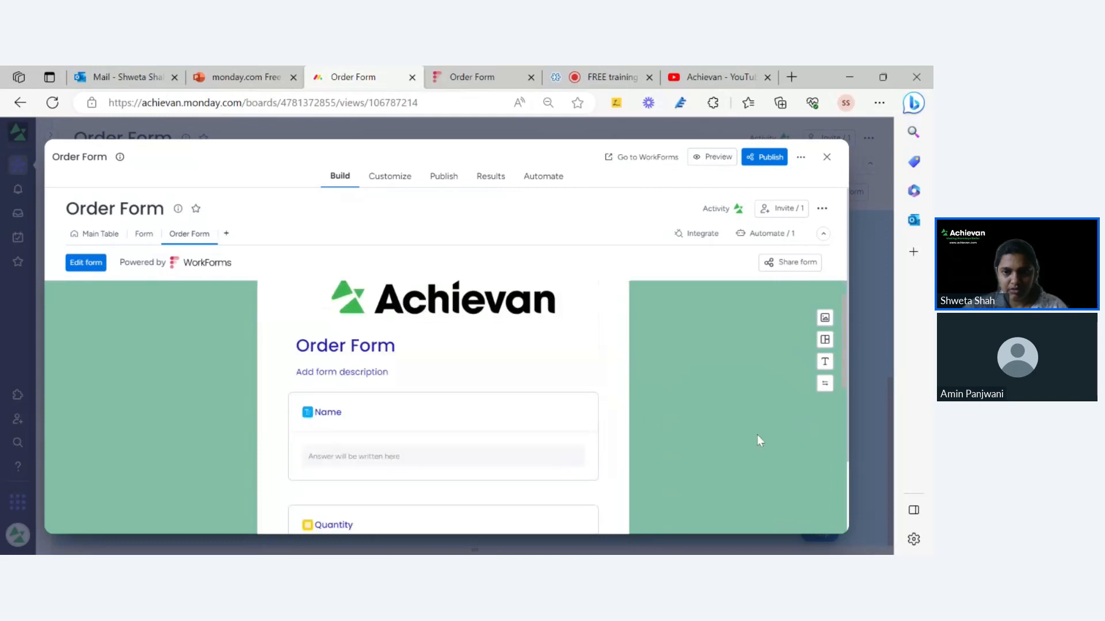
pyautogui.scroll(-5, 752, 432)
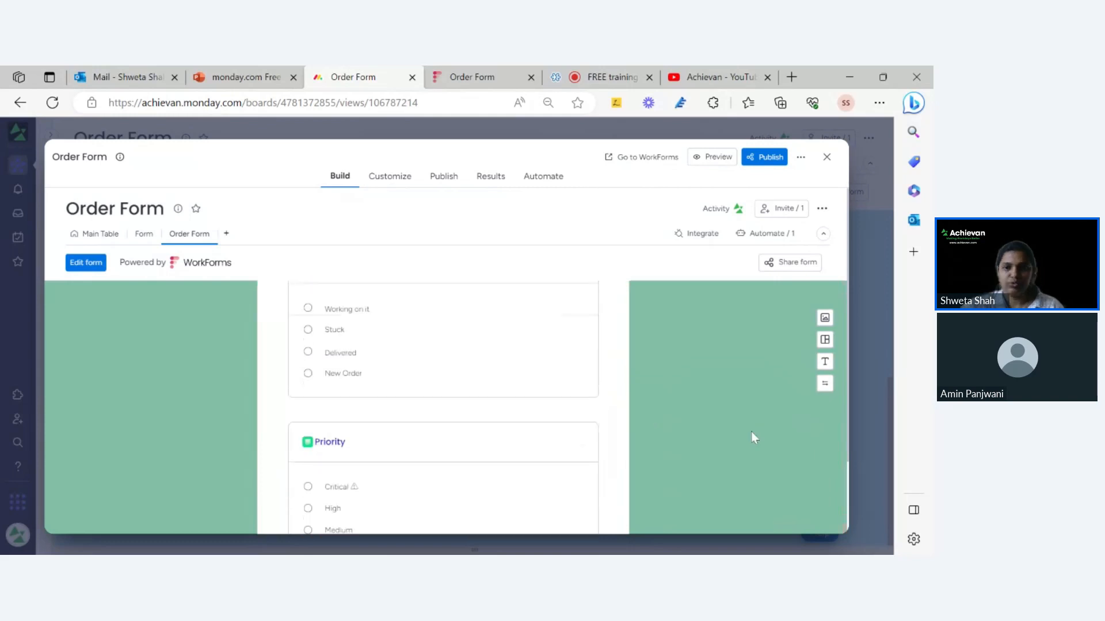
pyautogui.scroll(3, 753, 438)
pyautogui.scroll(-3, 753, 439)
pyautogui.scroll(1, 753, 438)
pyautogui.scroll(3, 478, 423)
pyautogui.scroll(-3, 477, 423)
pyautogui.scroll(3, 477, 423)
pyautogui.scroll(-1, 478, 415)
# - Open the Status question for editing and examine its answer options, settings and neighbouring questions
pyautogui.click(478, 415)
pyautogui.scroll(-2, 486, 415)
pyautogui.scroll(2, 512, 380)
pyautogui.scroll(-3, 544, 381)
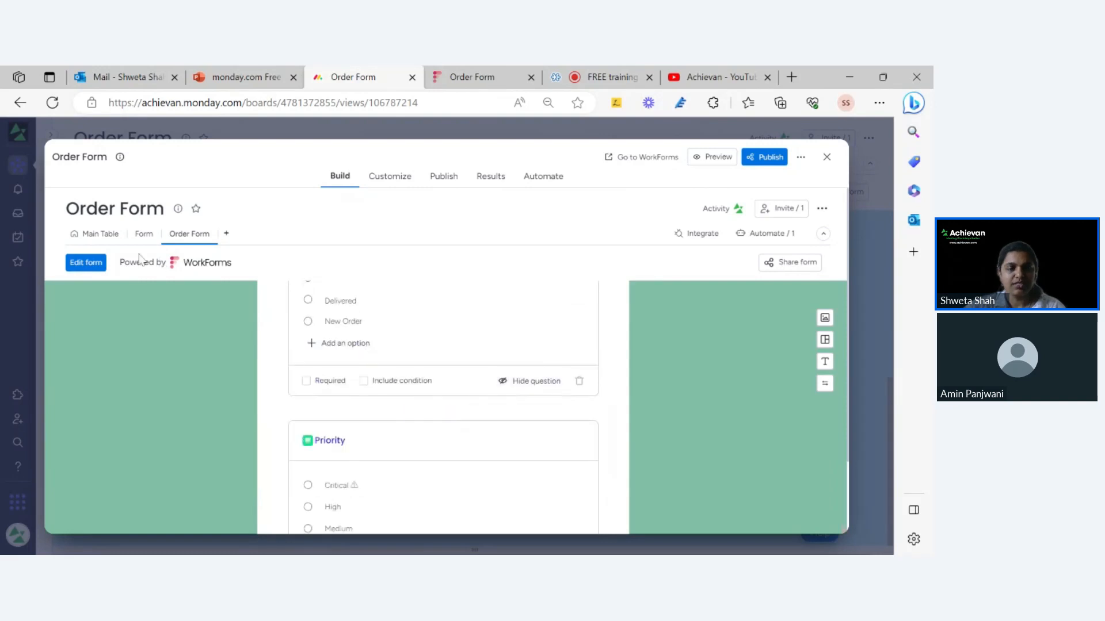
pyautogui.scroll(6, 476, 390)
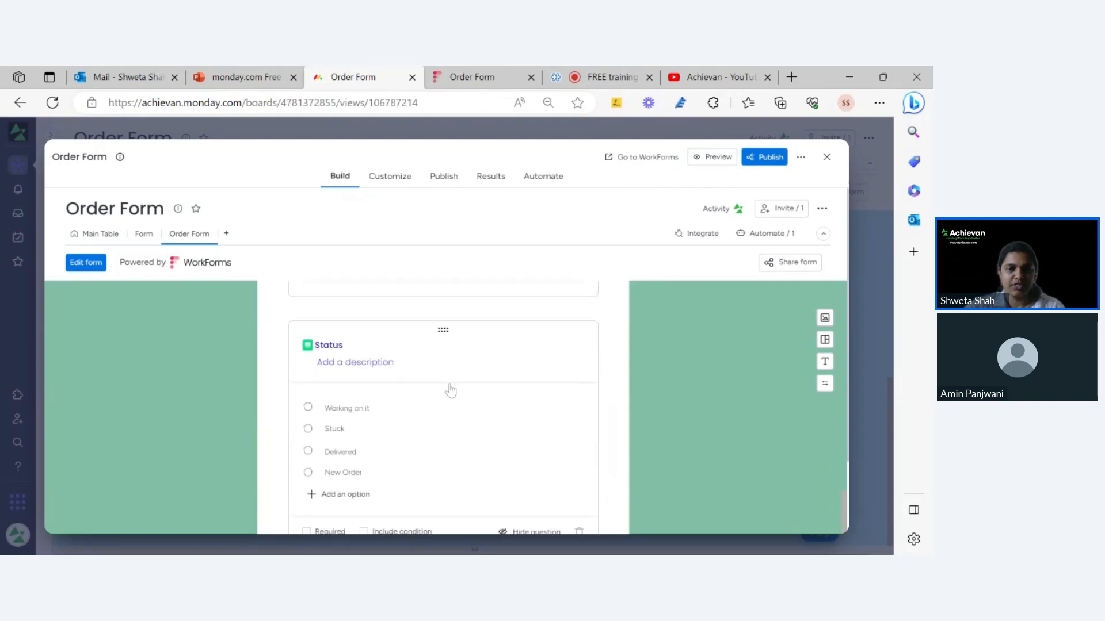
pyautogui.scroll(-1, 516, 383)
pyautogui.scroll(2, 518, 387)
pyautogui.scroll(-5, 519, 387)
pyautogui.scroll(4, 507, 370)
# - Open the Address question for editing, try marking it as required, and clear that setting
pyautogui.click(503, 431)
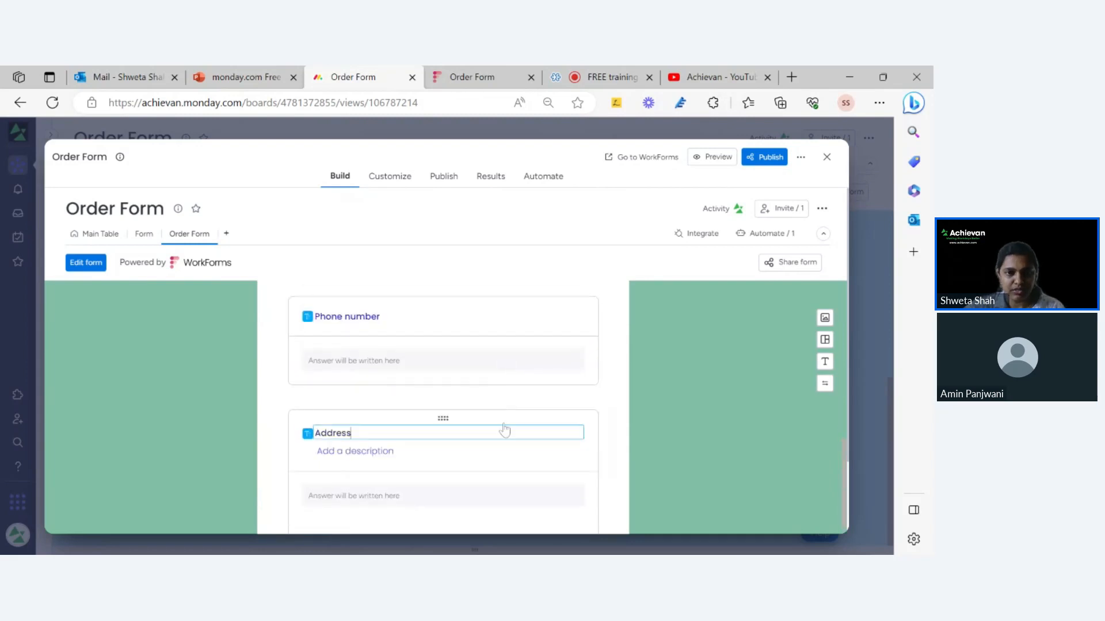
pyautogui.scroll(-3, 569, 413)
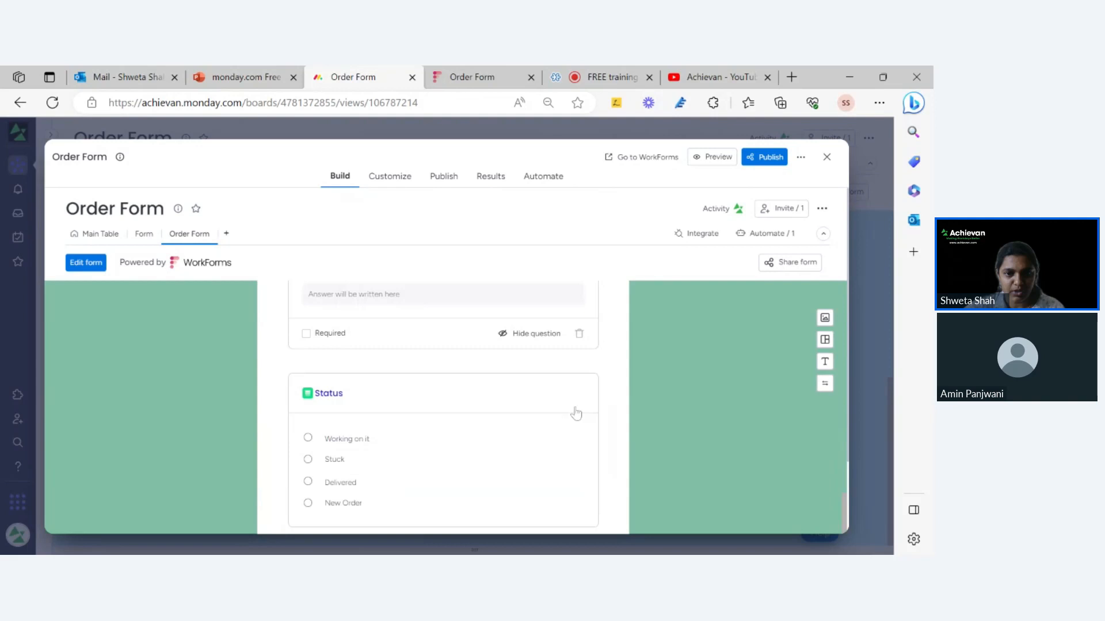
pyautogui.scroll(-1, 552, 369)
pyautogui.scroll(2, 529, 395)
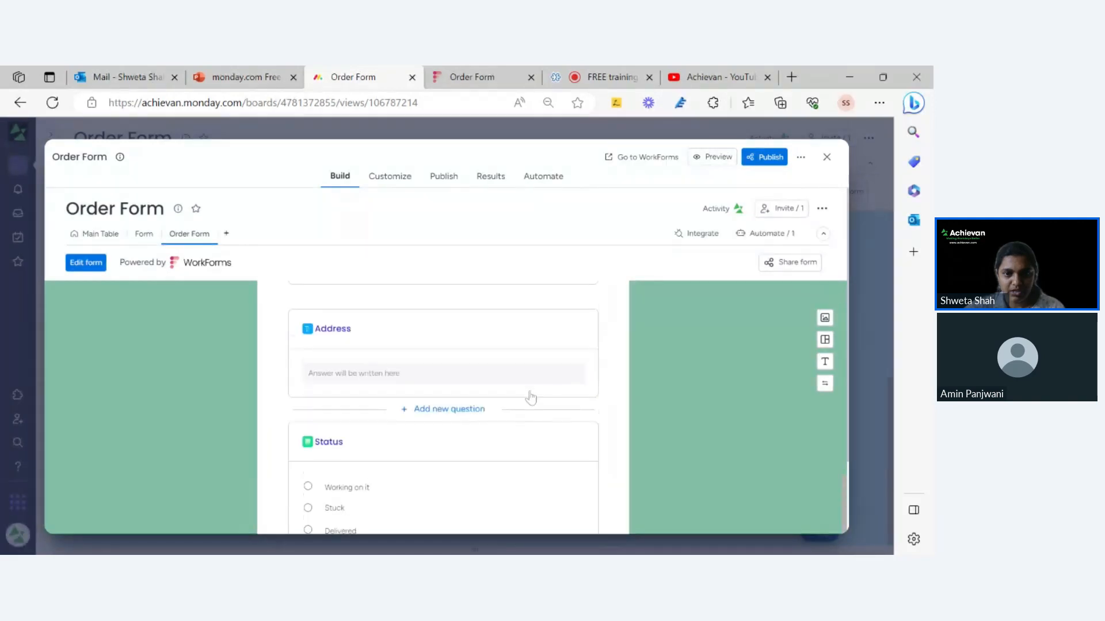
pyautogui.click(535, 331)
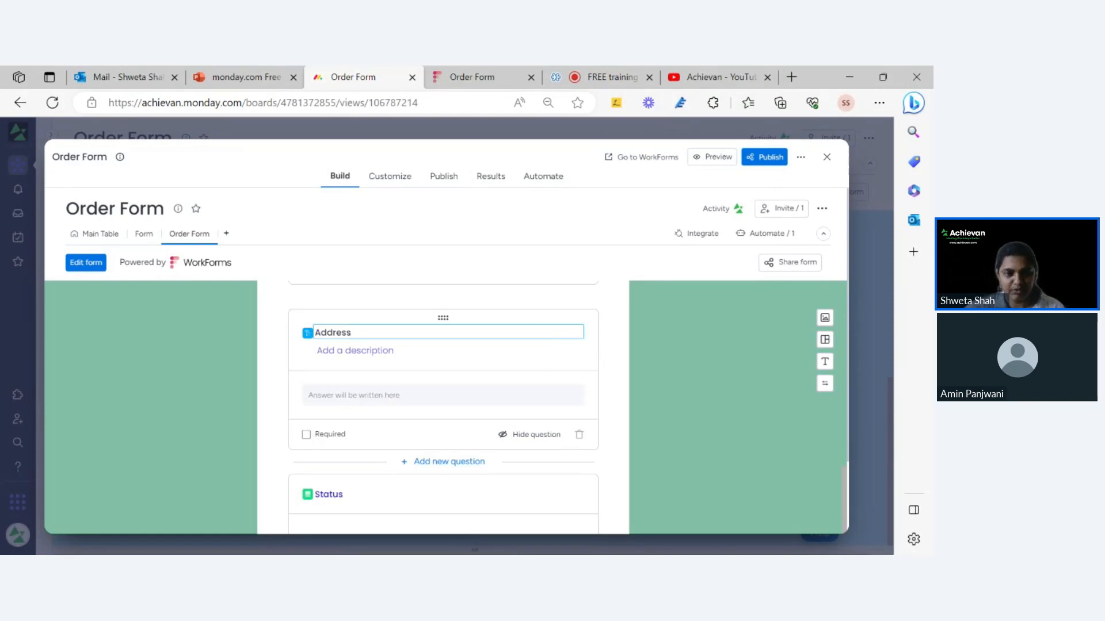
pyautogui.click(306, 435)
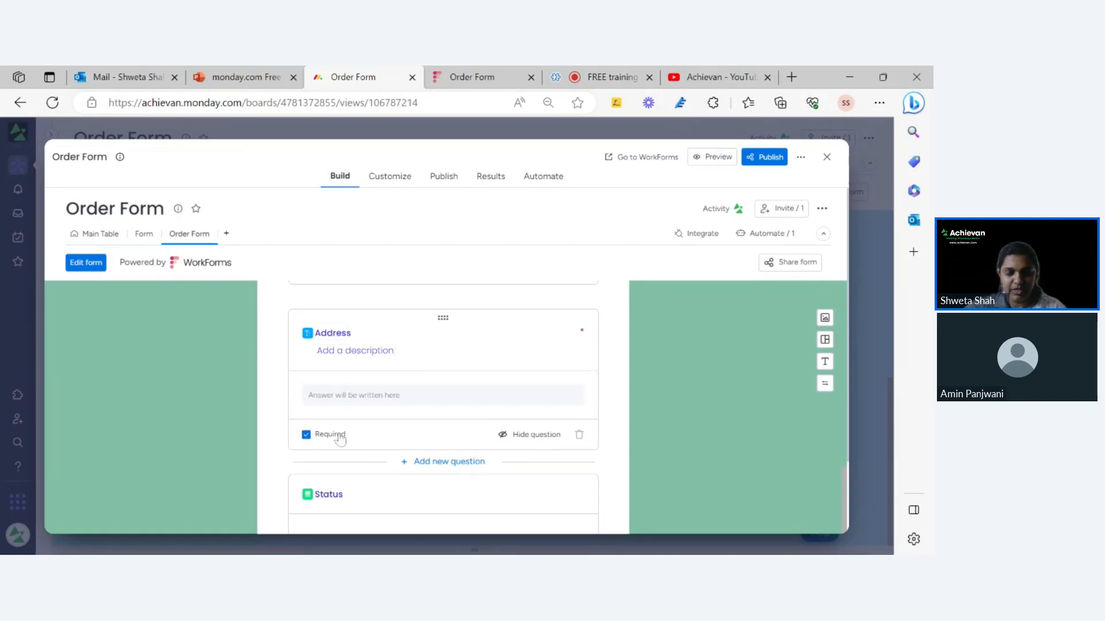
pyautogui.click(306, 436)
# - Reopen the Status question for editing and view its Required, Include condition and Hide question settings
pyautogui.scroll(-3, 542, 443)
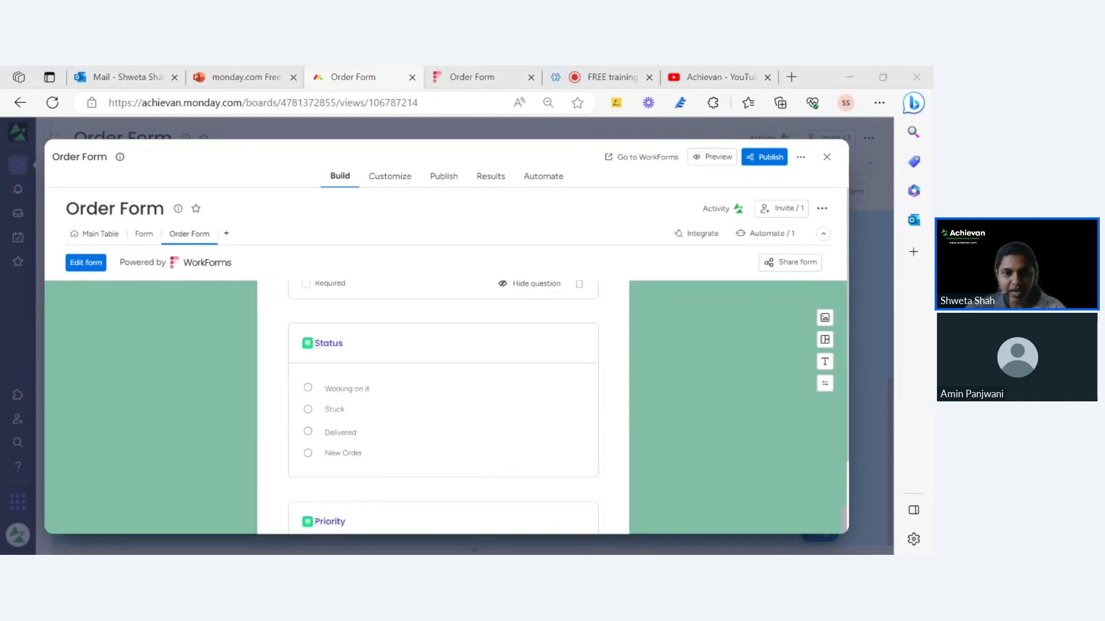
pyautogui.click(513, 344)
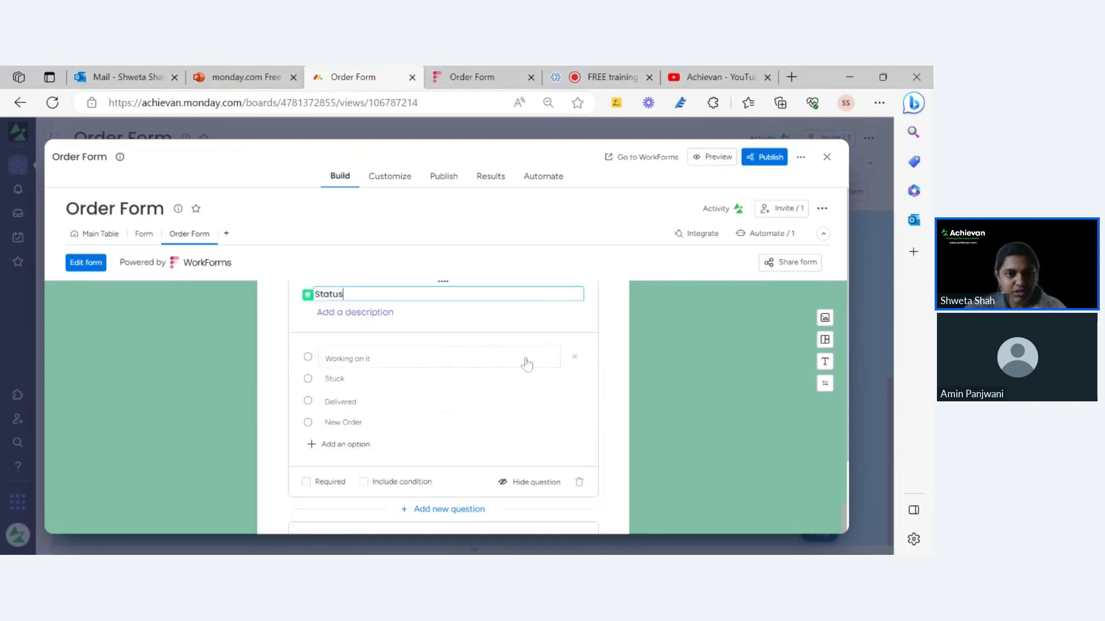
pyautogui.scroll(-2, 510, 380)
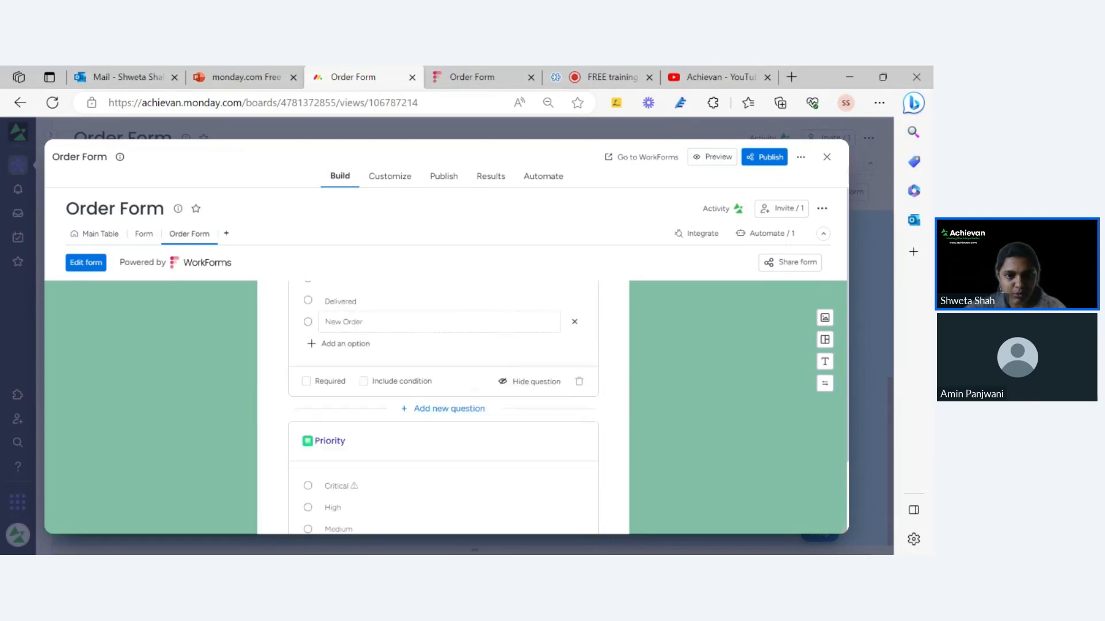
# - Hide the Status and Priority questions on the order form
pyautogui.click(502, 384)
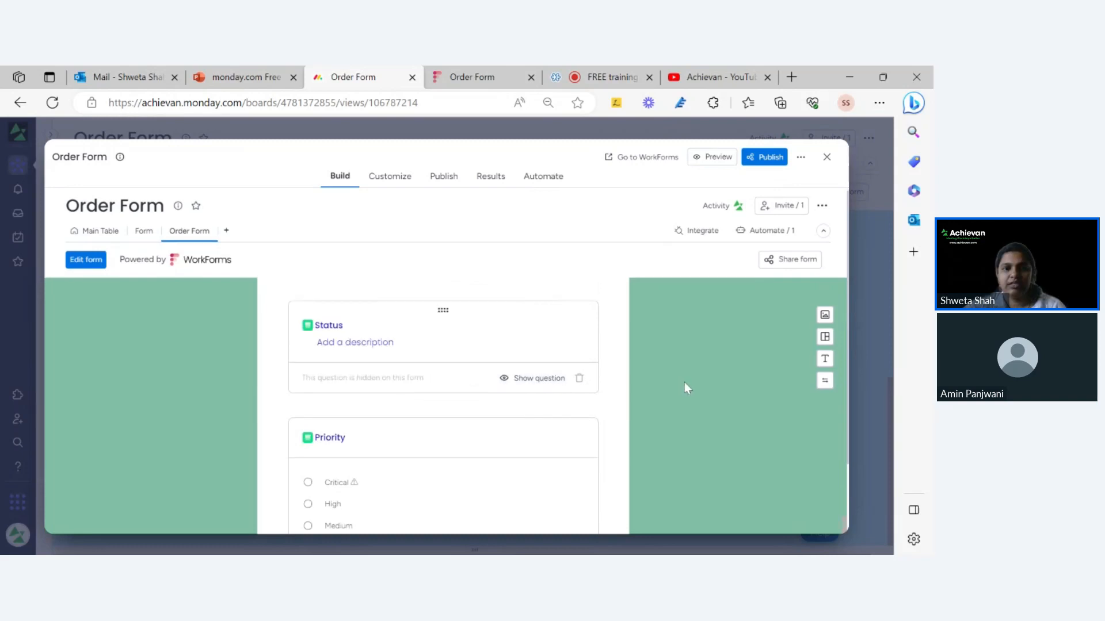
pyautogui.scroll(-2, 684, 382)
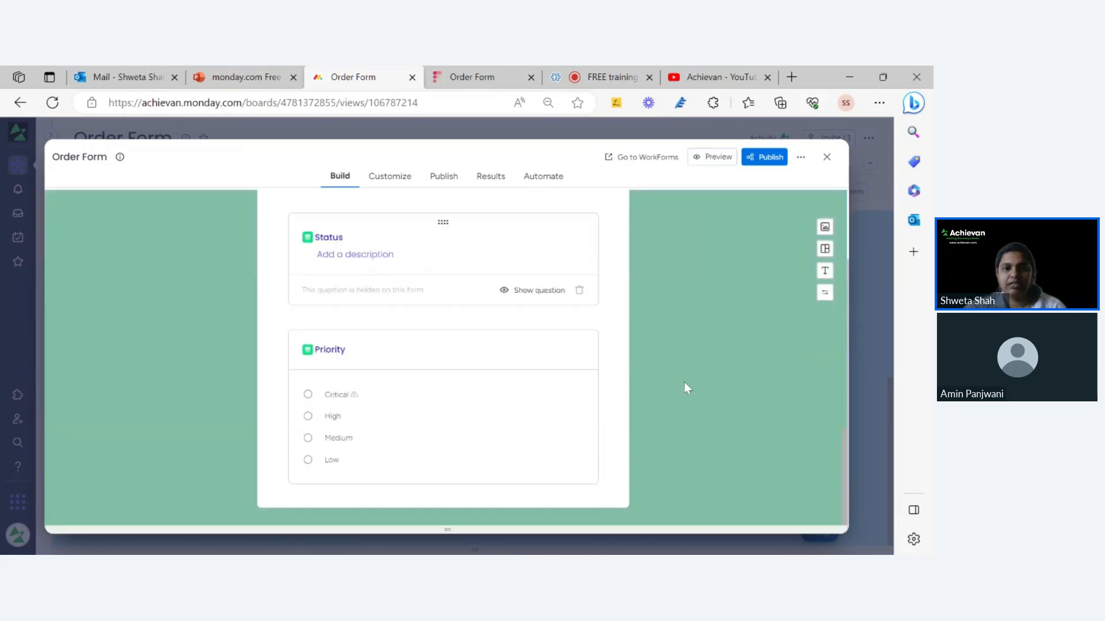
pyautogui.click(526, 346)
pyautogui.scroll(-1, 570, 382)
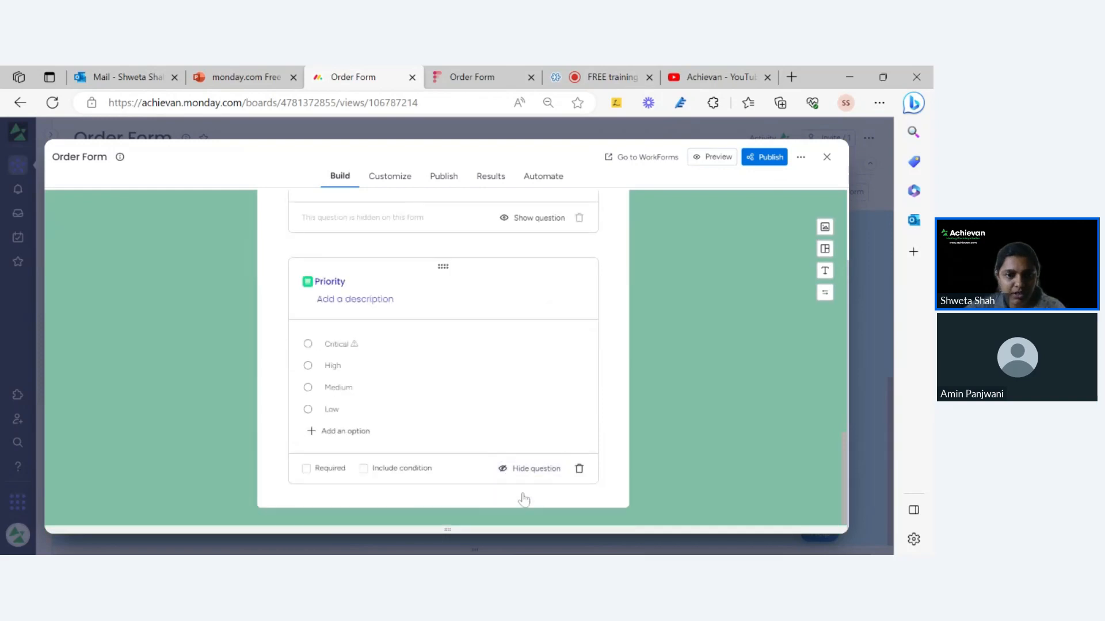
pyautogui.click(528, 471)
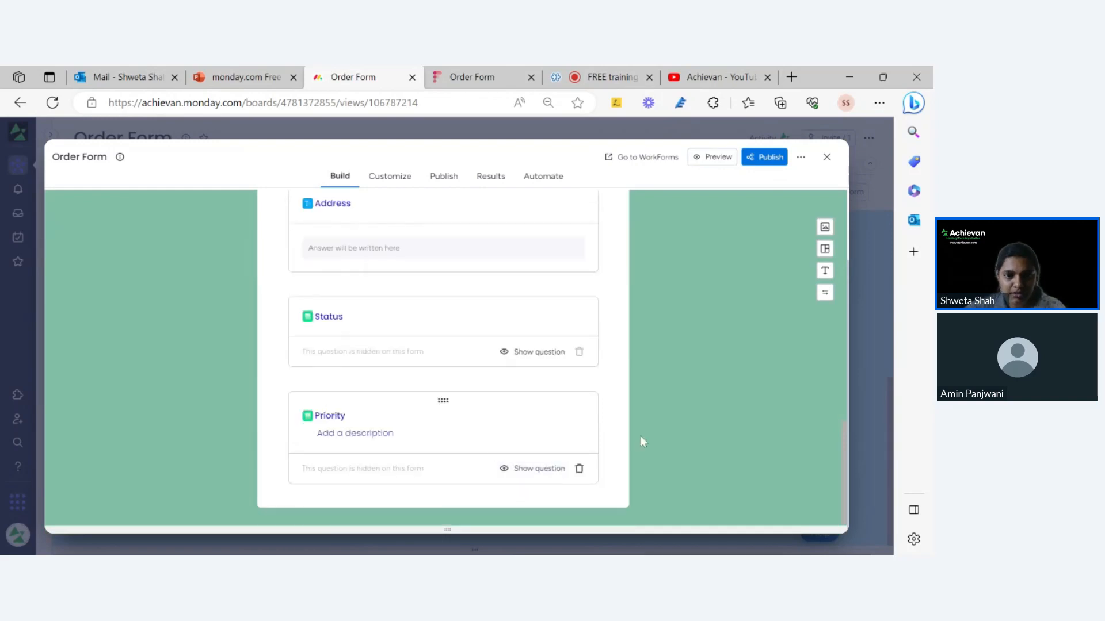
# - Reload the shared Order Form page in its own browser tab and examine its styling and questions down to the Submit button
pyautogui.scroll(5, 648, 434)
pyautogui.scroll(5, 651, 436)
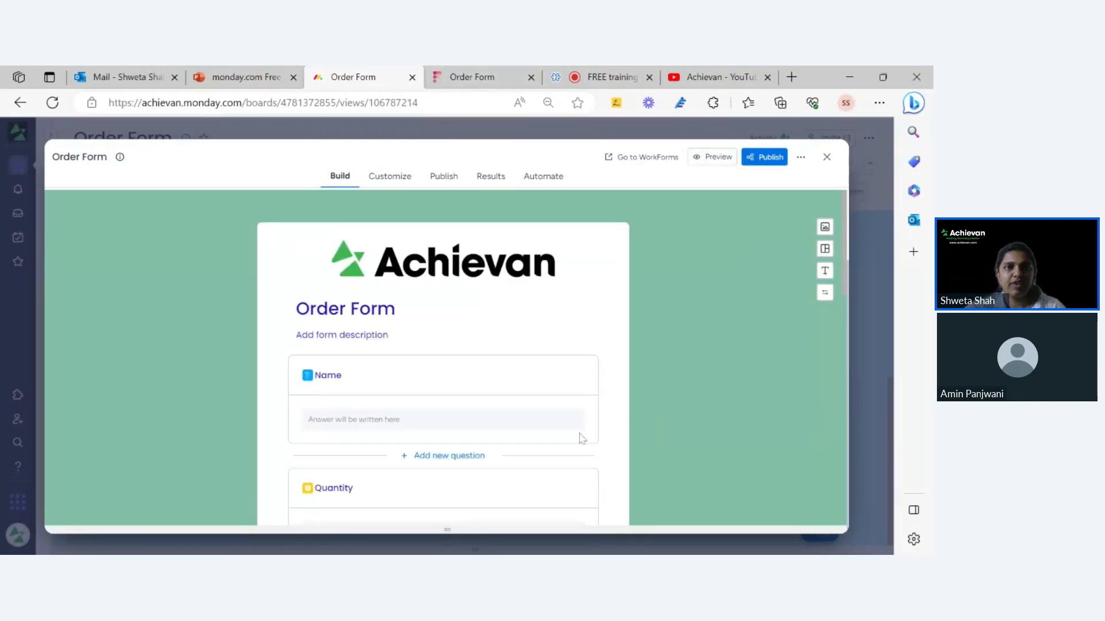
pyautogui.scroll(-5, 654, 377)
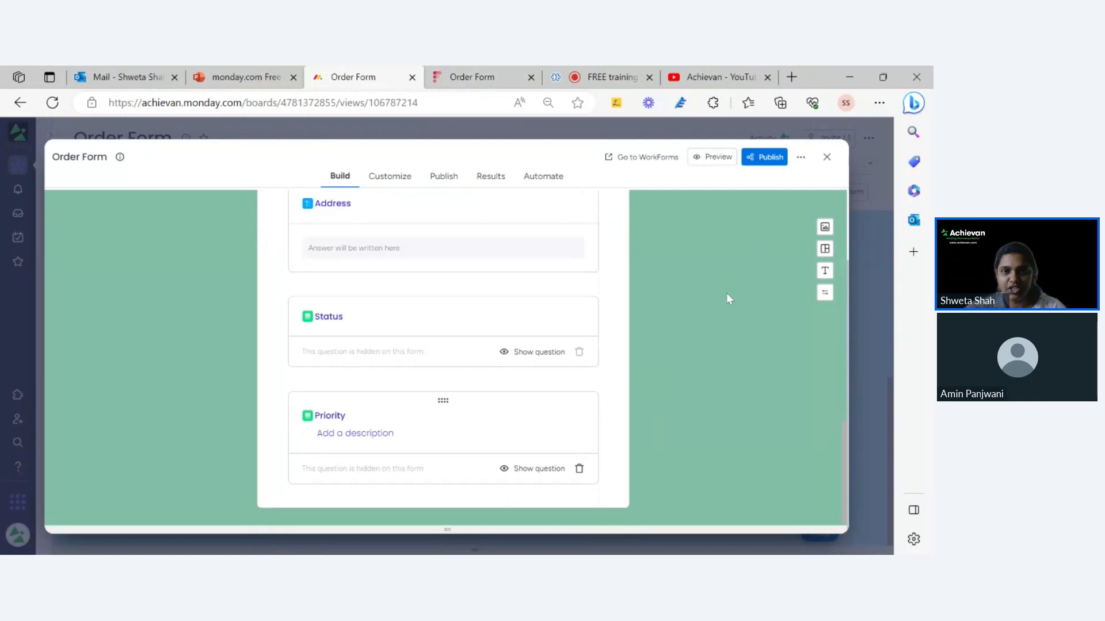
pyautogui.scroll(5, 748, 328)
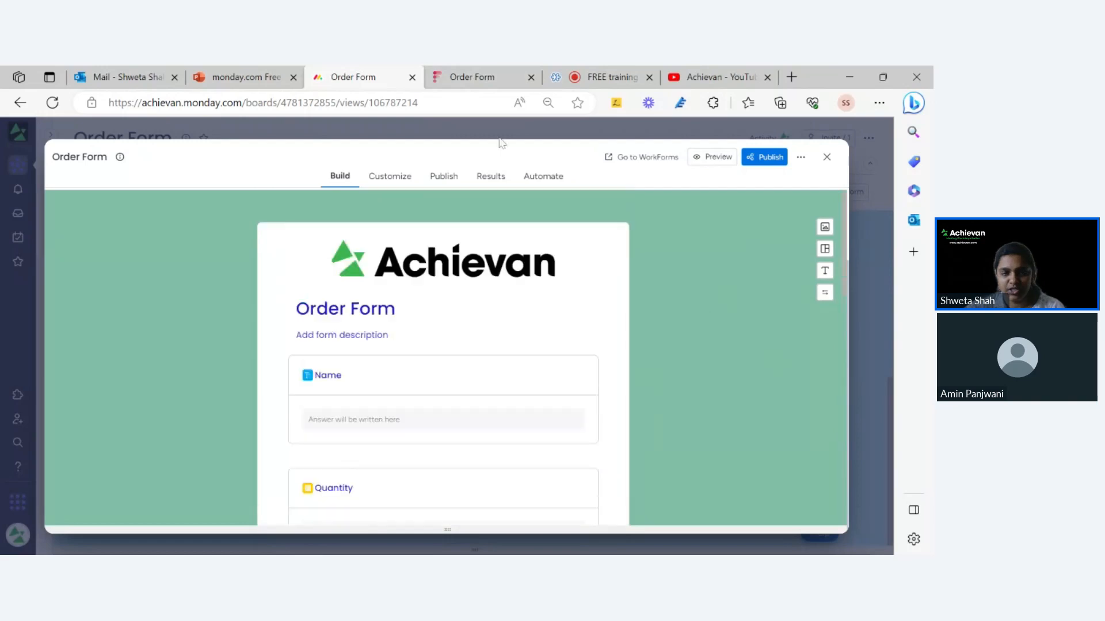
pyautogui.click(448, 76)
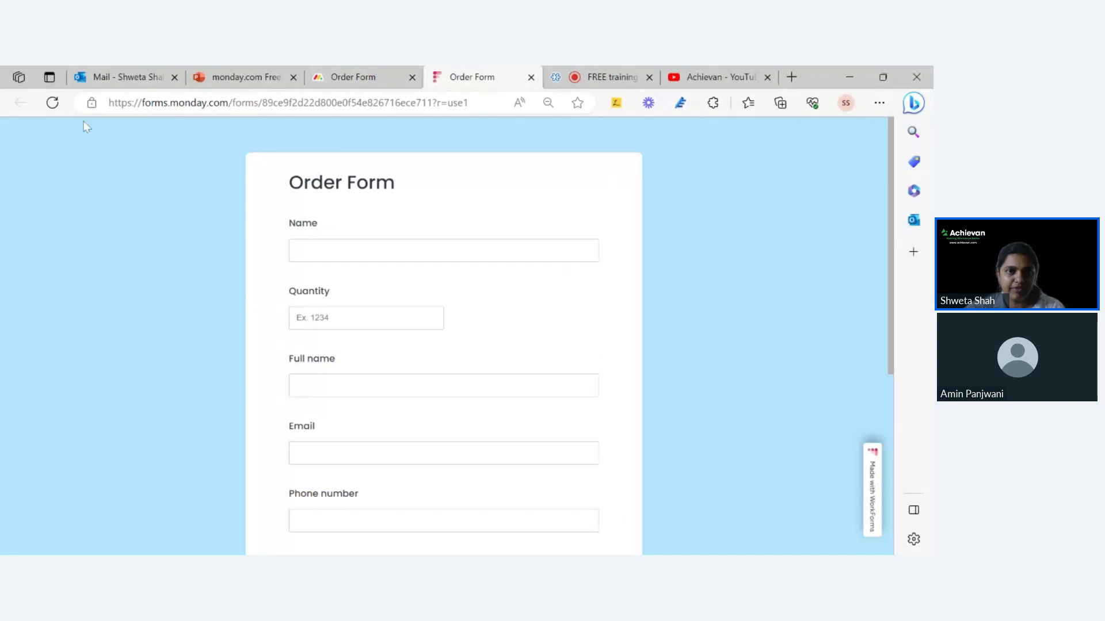
pyautogui.click(48, 109)
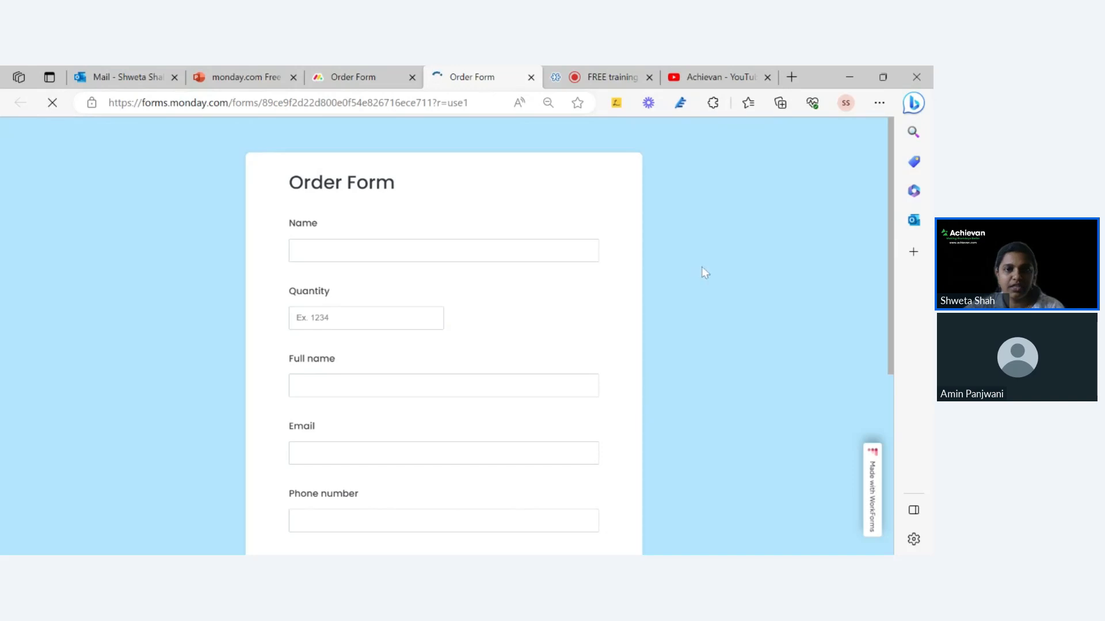
pyautogui.scroll(-2, 712, 302)
pyautogui.scroll(-2, 713, 302)
pyautogui.scroll(4, 712, 302)
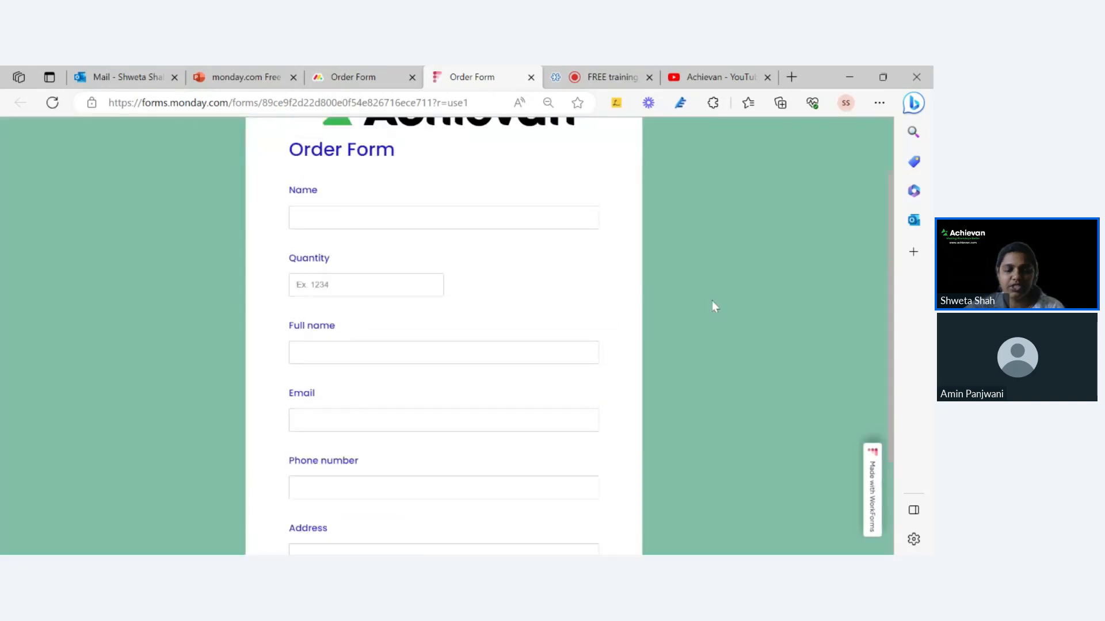
pyautogui.scroll(-4, 712, 301)
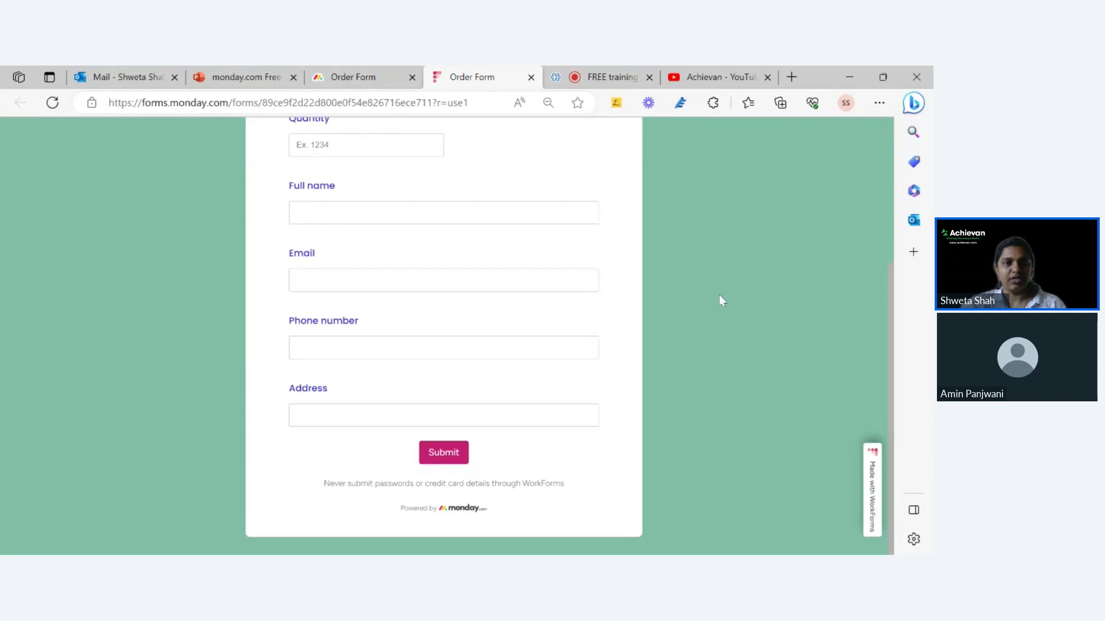
pyautogui.scroll(3, 723, 299)
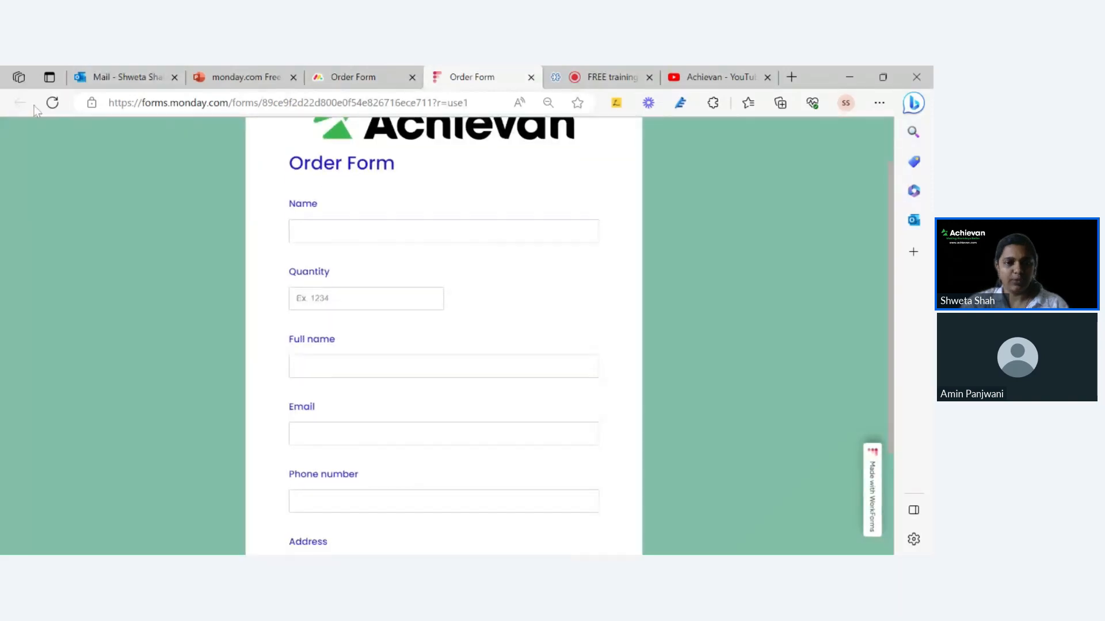
pyautogui.scroll(-3, 513, 318)
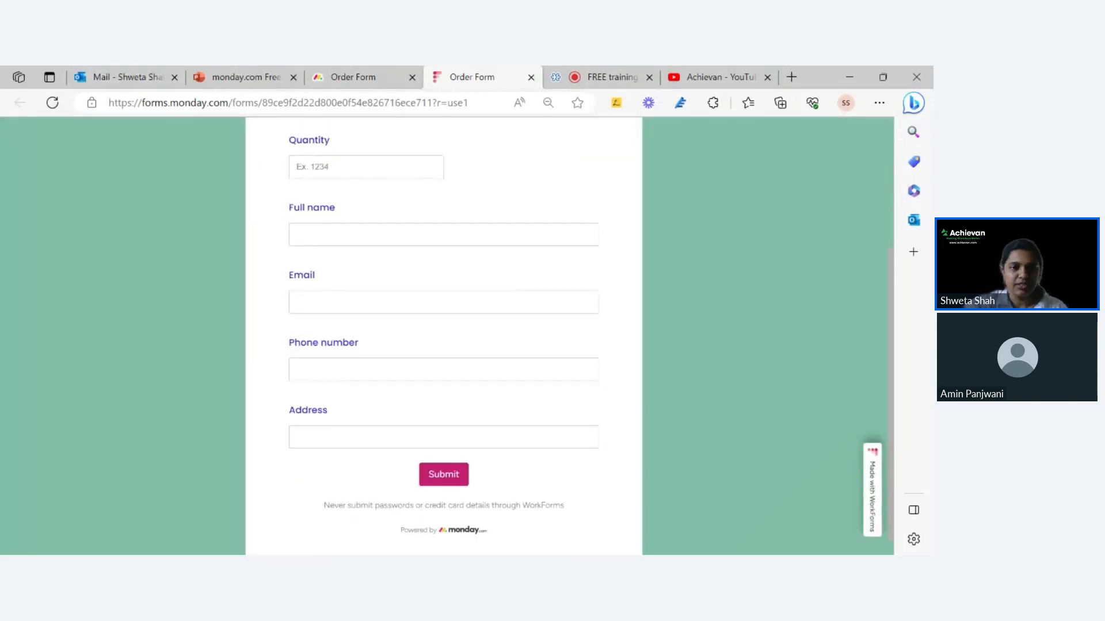
pyautogui.scroll(3, 516, 321)
pyautogui.scroll(-3, 516, 321)
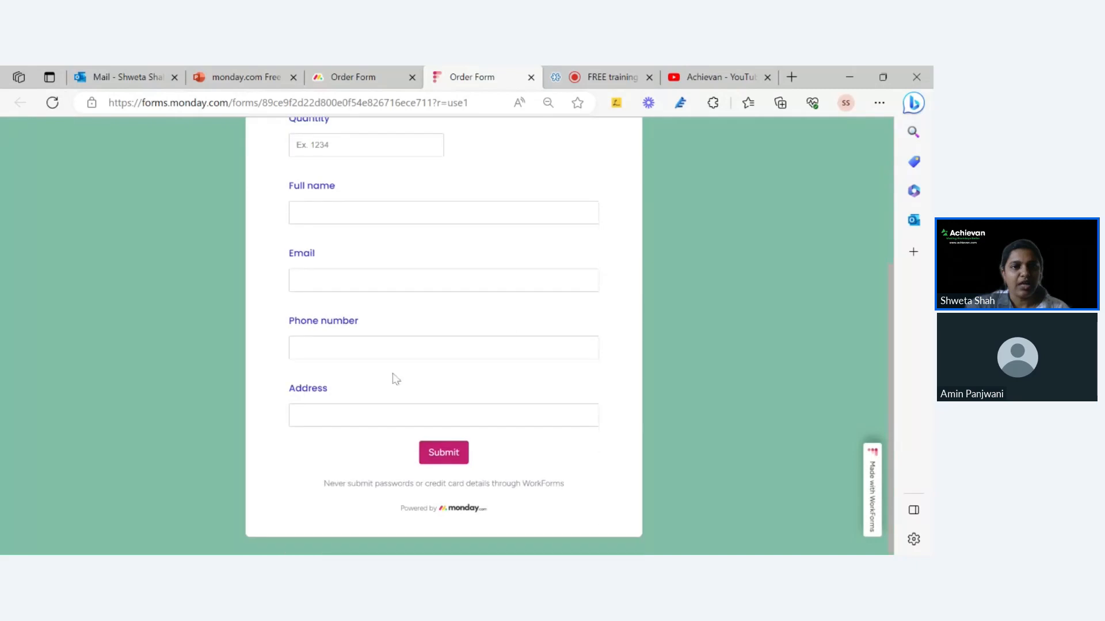
# - Return to the form builder, try the reversed form and text direction, and restore left-to-right alignment
pyautogui.click(349, 86)
pyautogui.scroll(-4, 806, 305)
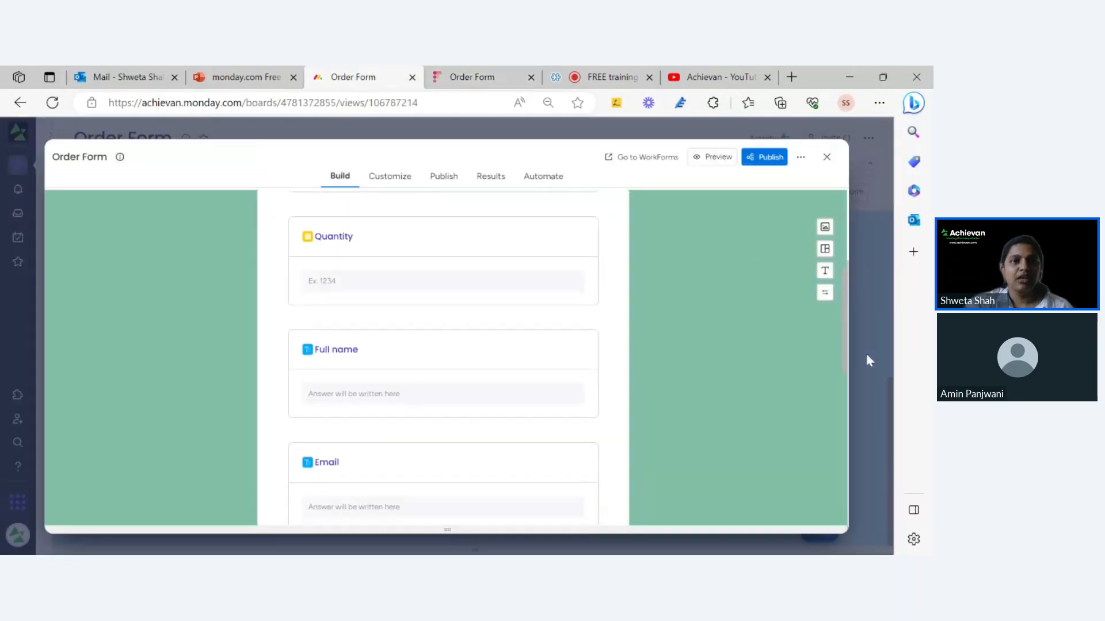
pyautogui.click(825, 293)
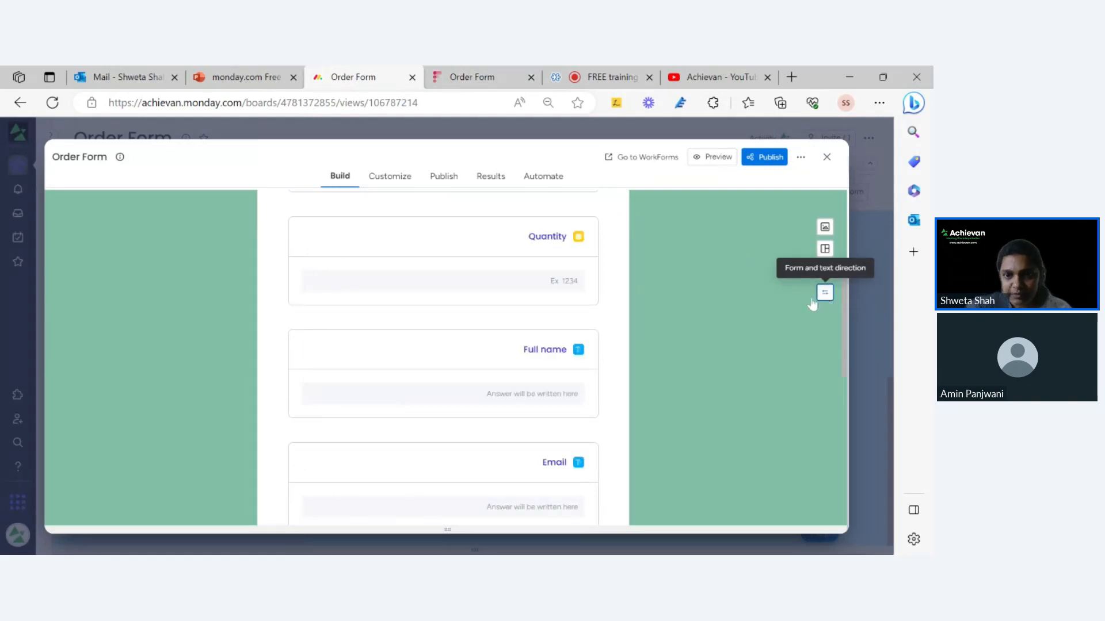
pyautogui.scroll(4, 724, 291)
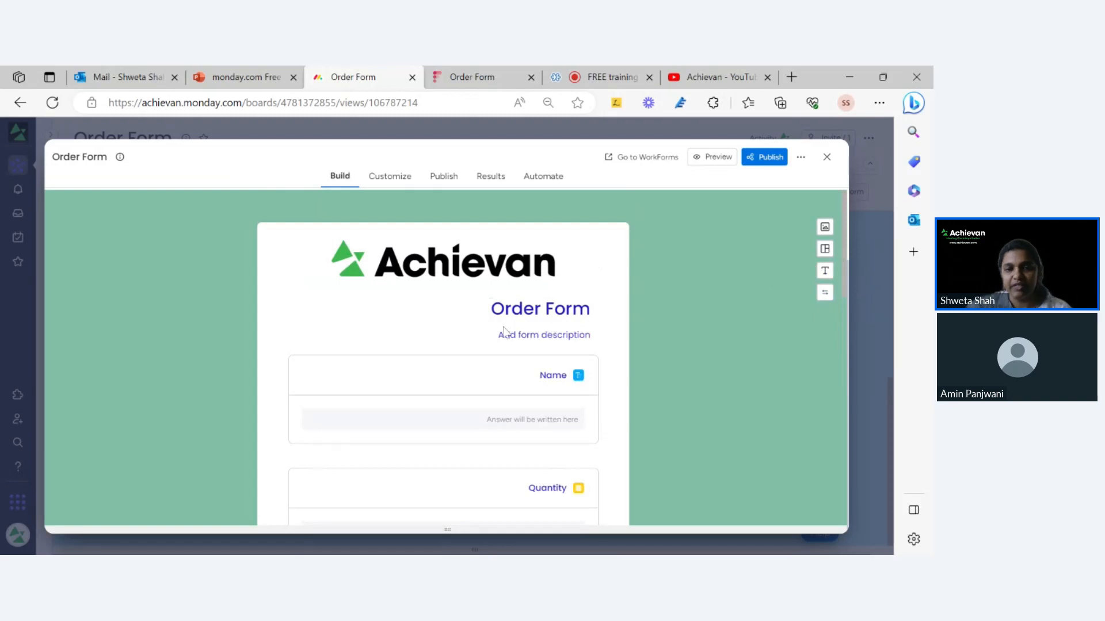
pyautogui.click(825, 295)
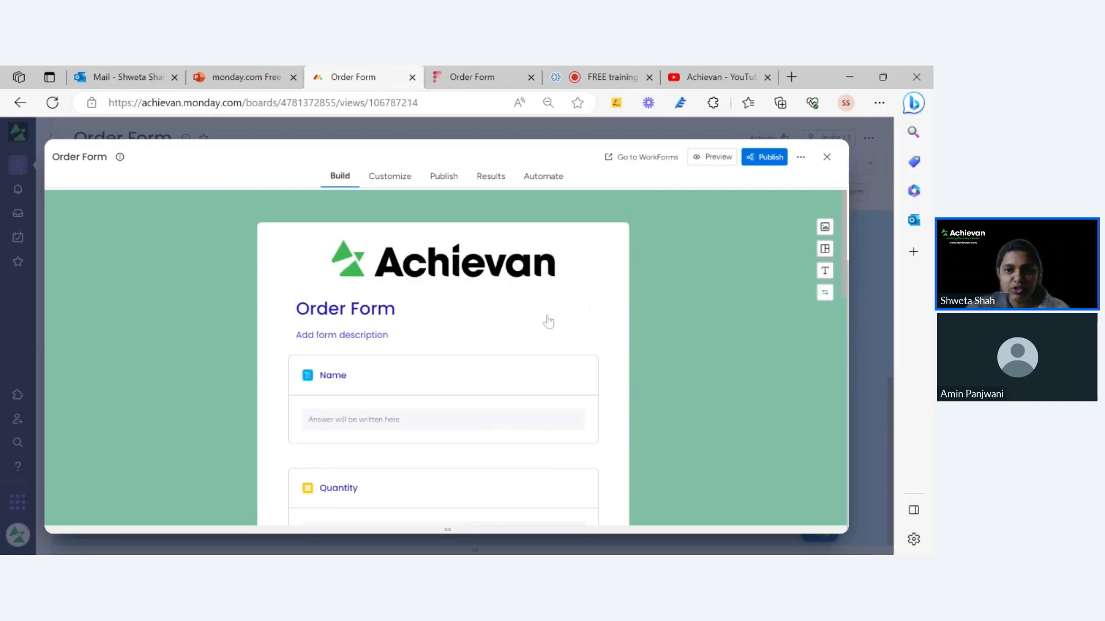
pyautogui.scroll(-1, 666, 276)
pyautogui.scroll(1, 665, 274)
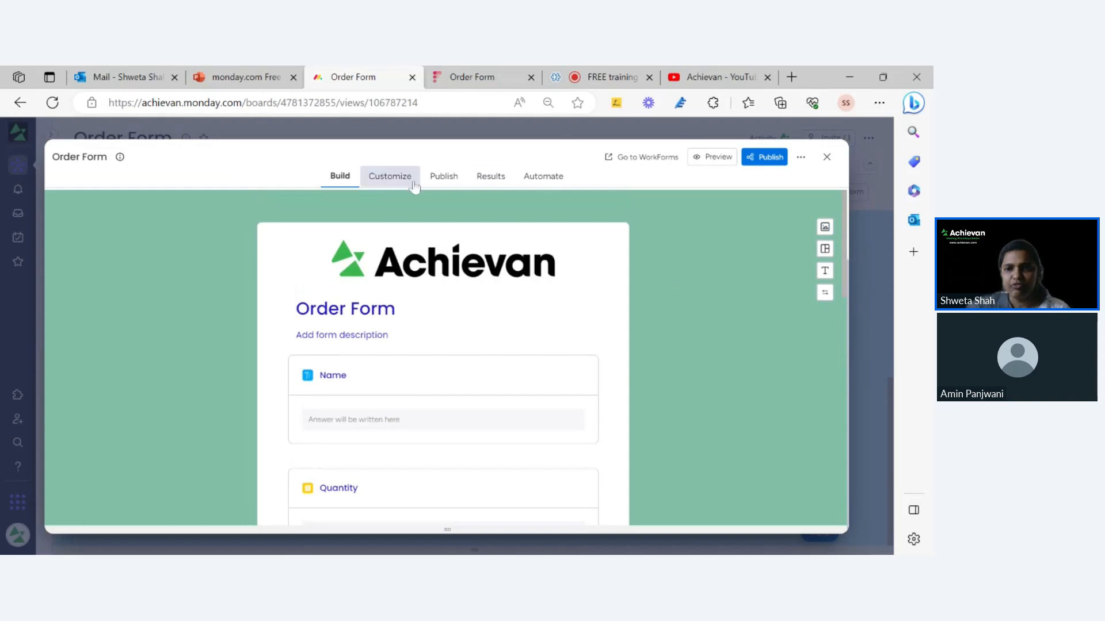
# - Check the branding at the end of the shared form and enable Hide branding in the form's view customization
pyautogui.click(390, 176)
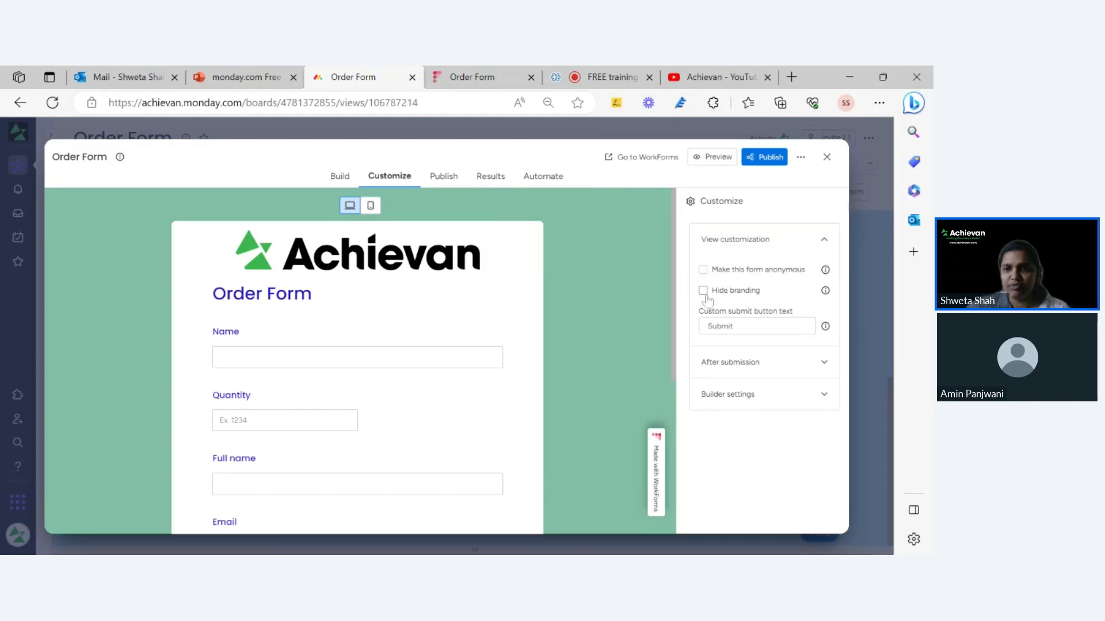
pyautogui.click(463, 80)
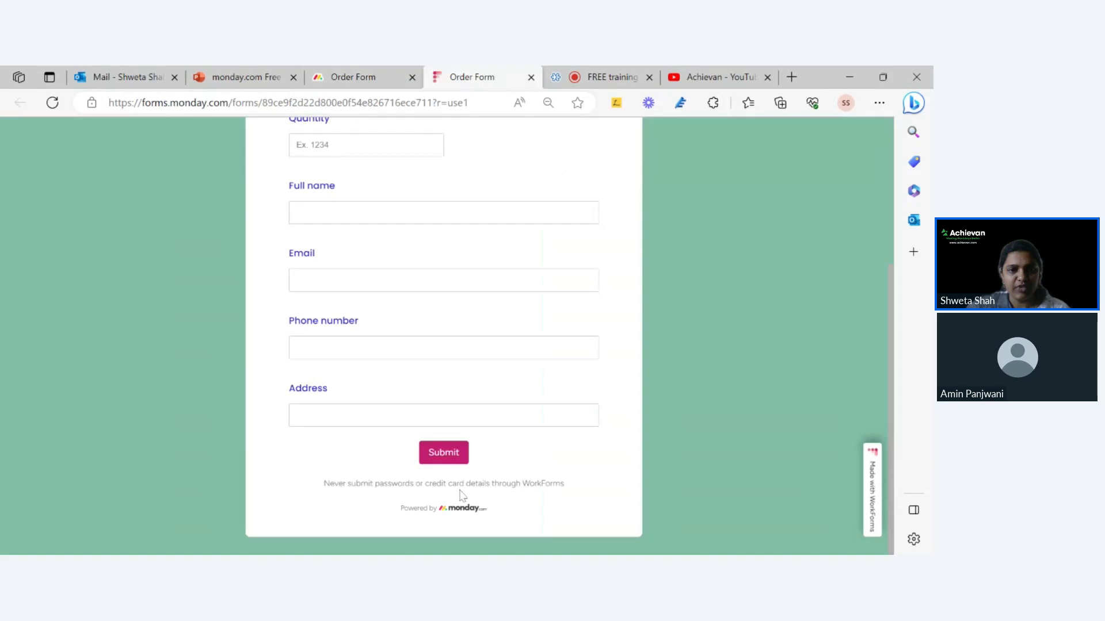
pyautogui.click(353, 77)
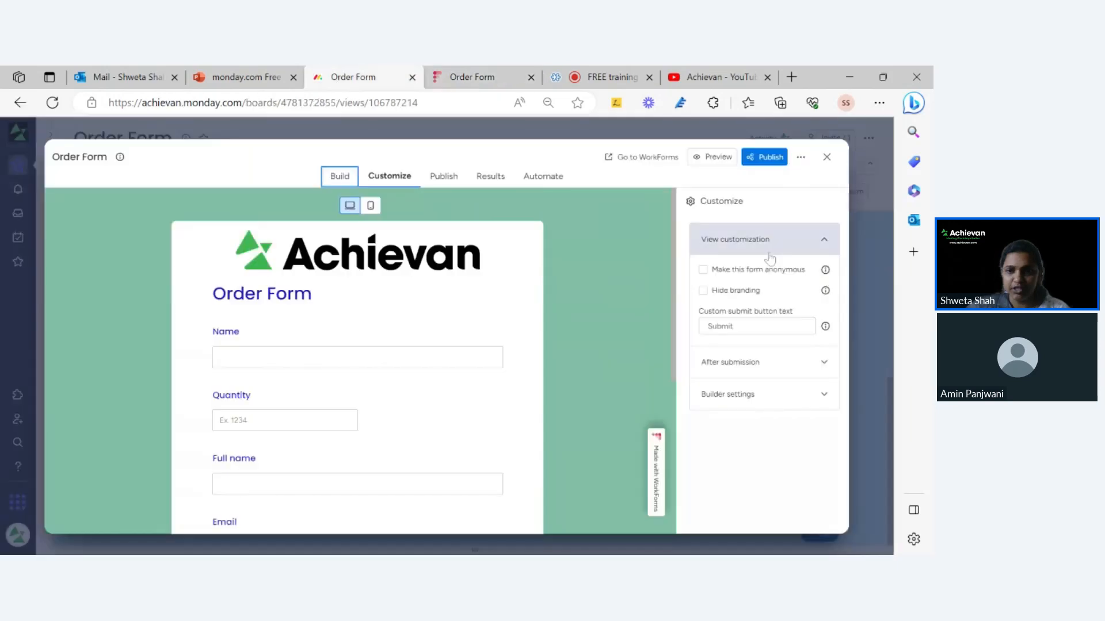
pyautogui.click(702, 291)
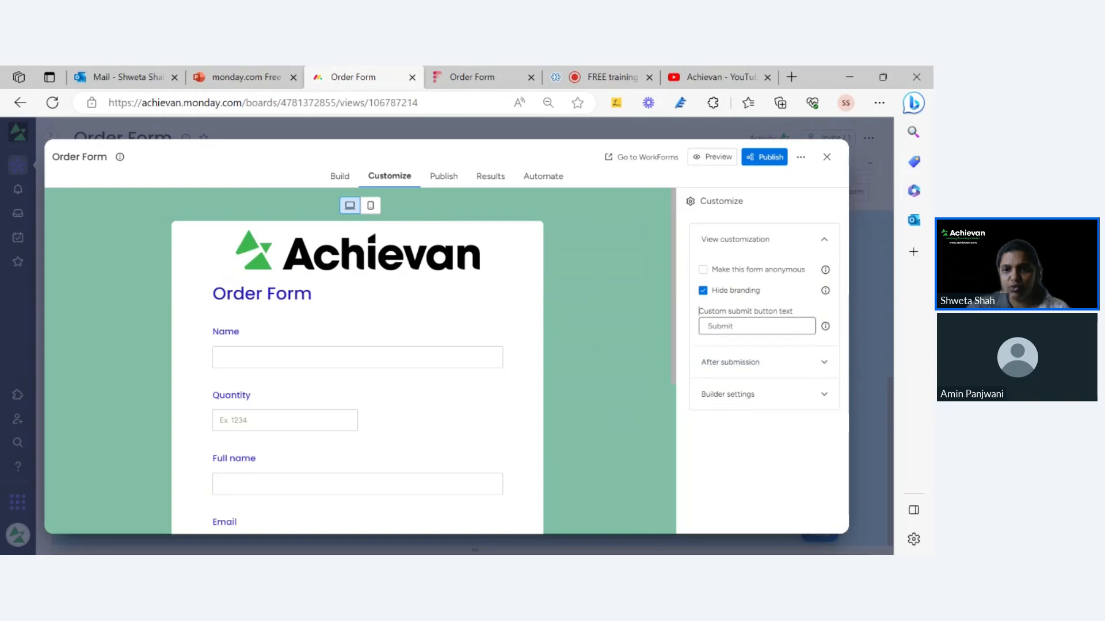
# - Try "Apply!" as the custom submit button text and clear it again
pyautogui.scroll(-5, 621, 364)
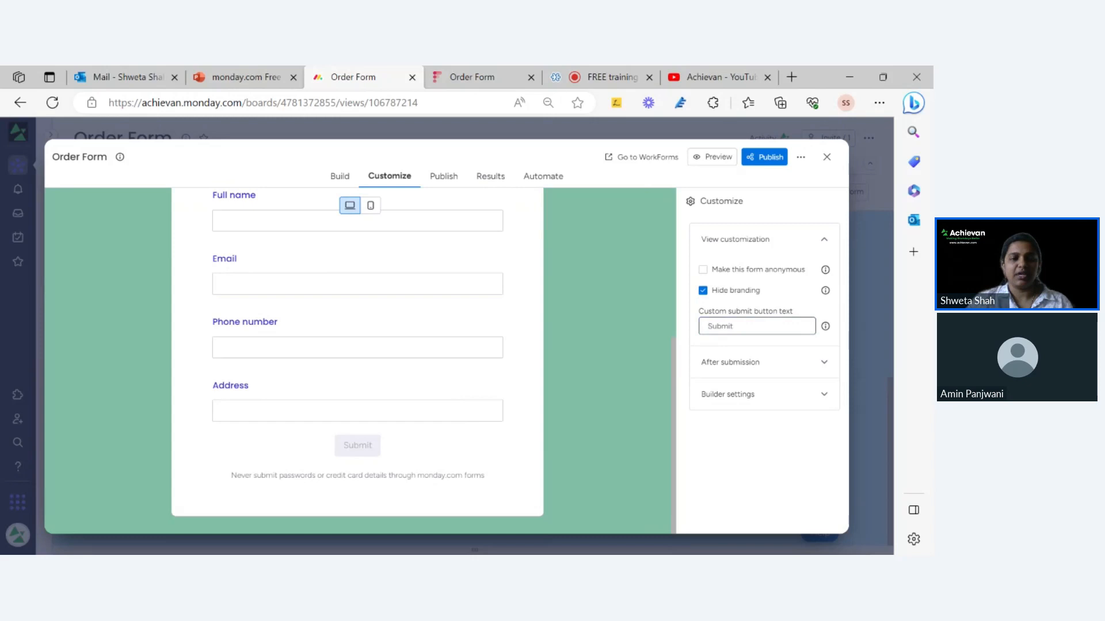
pyautogui.write('pply!')
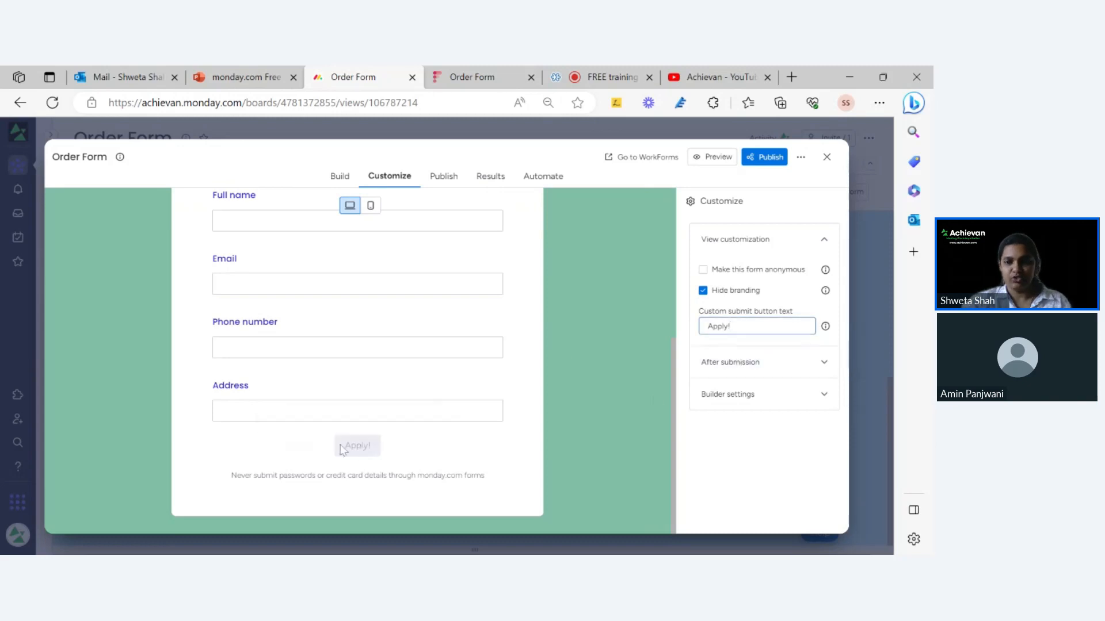
pyautogui.moveTo(739, 327); pyautogui.dragTo(714, 327)
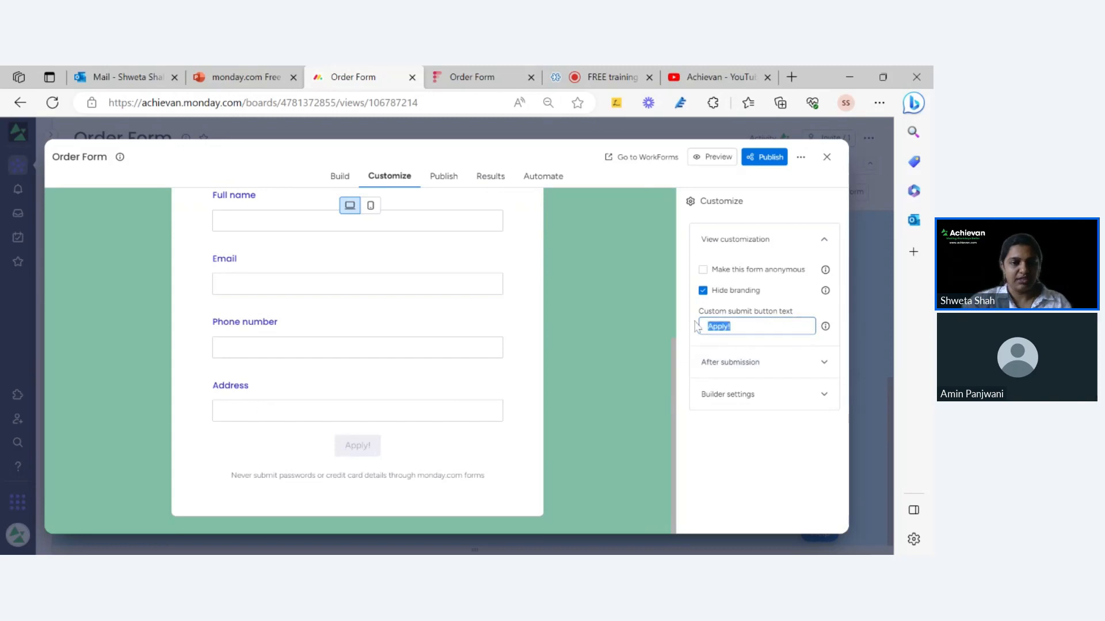
pyautogui.press('BackSpace')
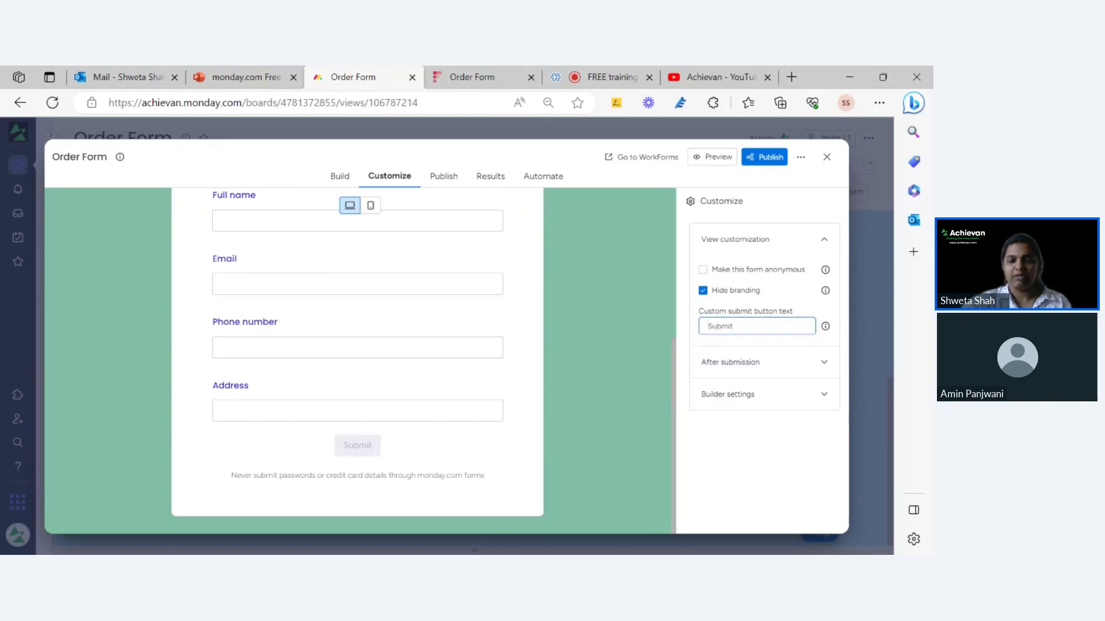
pyautogui.click(782, 470)
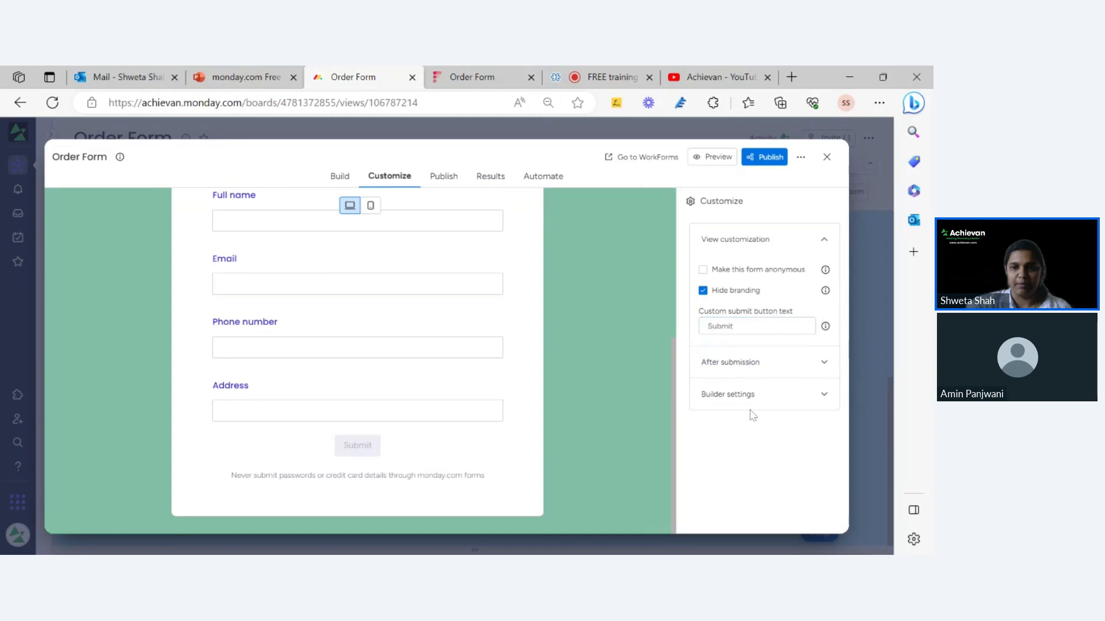
pyautogui.click(724, 368)
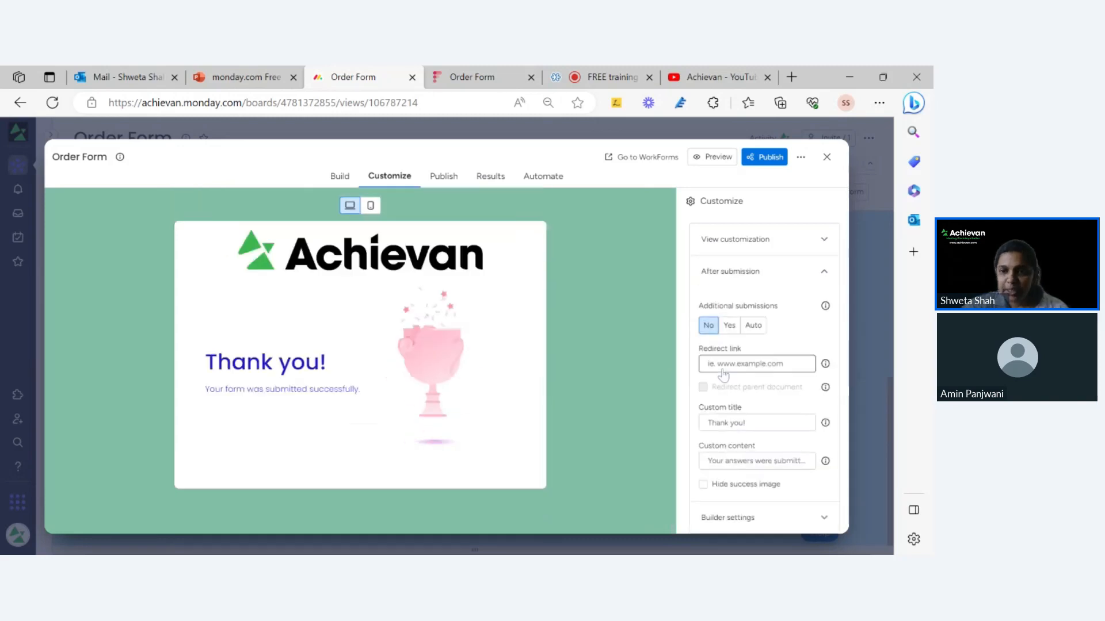
pyautogui.click(729, 325)
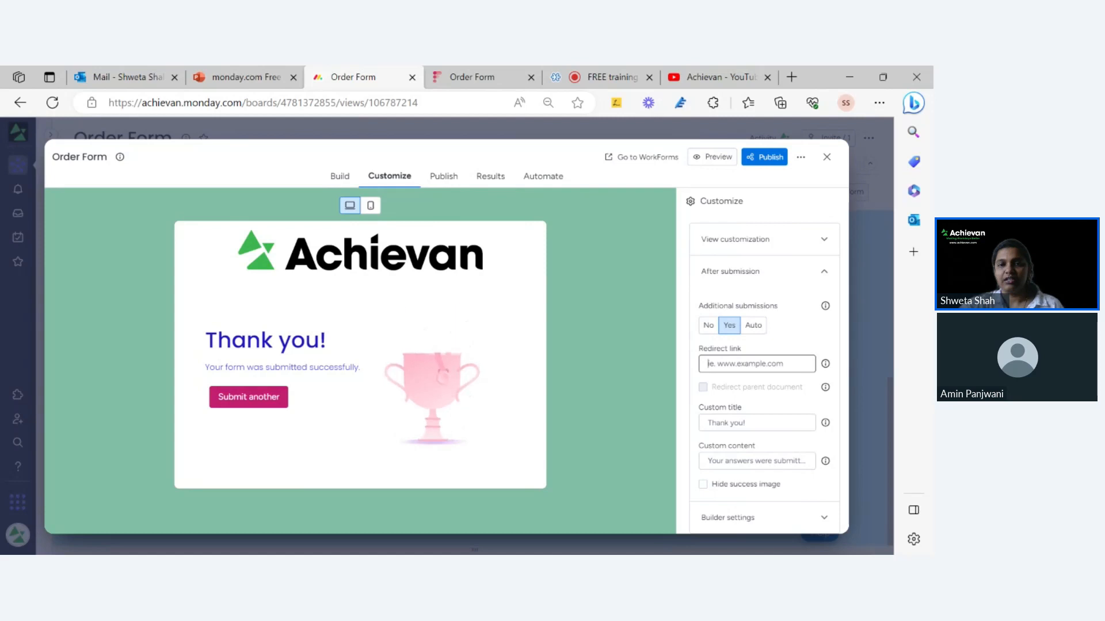
pyautogui.write('www.achievan')
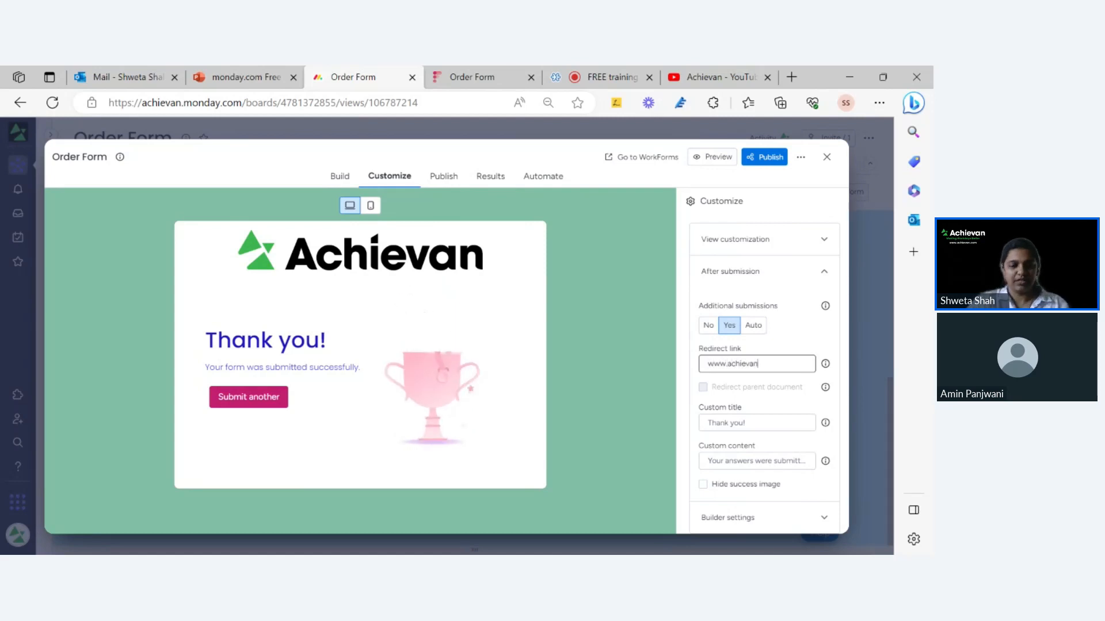
pyautogui.write('.com')
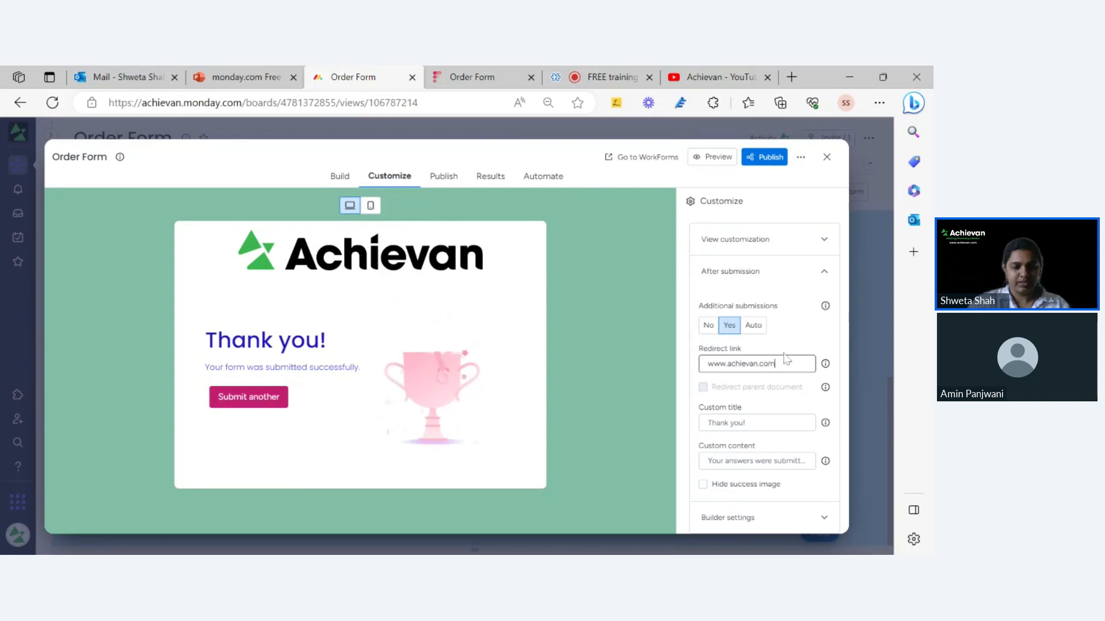
pyautogui.click(809, 331)
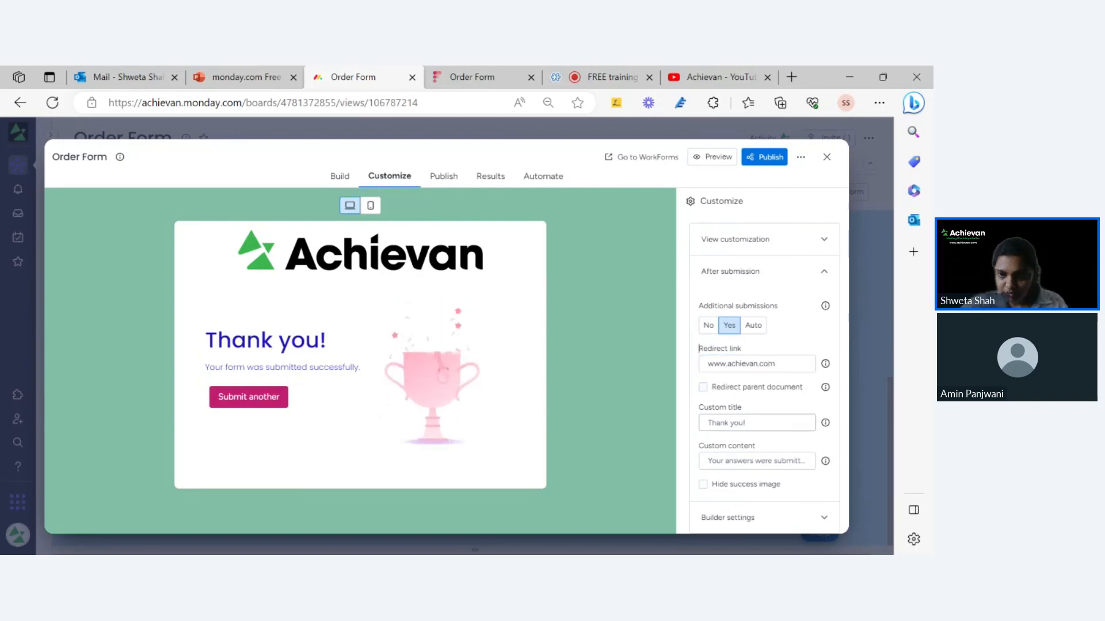
# - Hide the success image on the form's thank-you page
pyautogui.click(742, 423)
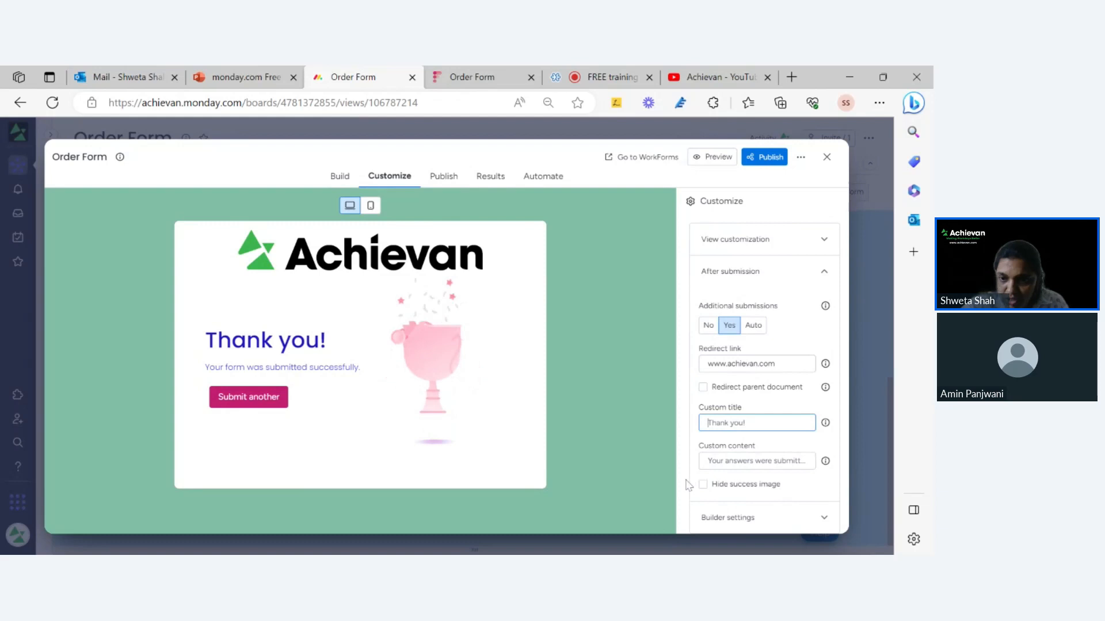
pyautogui.click(702, 485)
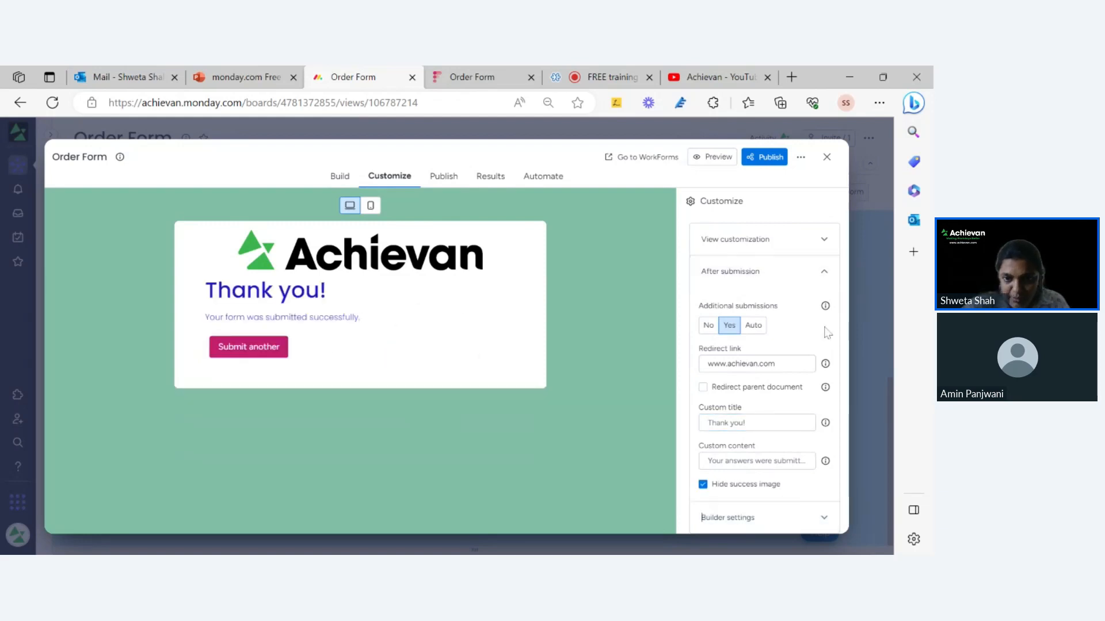
# - Set the Group for Answers in the form's builder settings to New orders
pyautogui.click(772, 519)
pyautogui.scroll(-3, 550, 417)
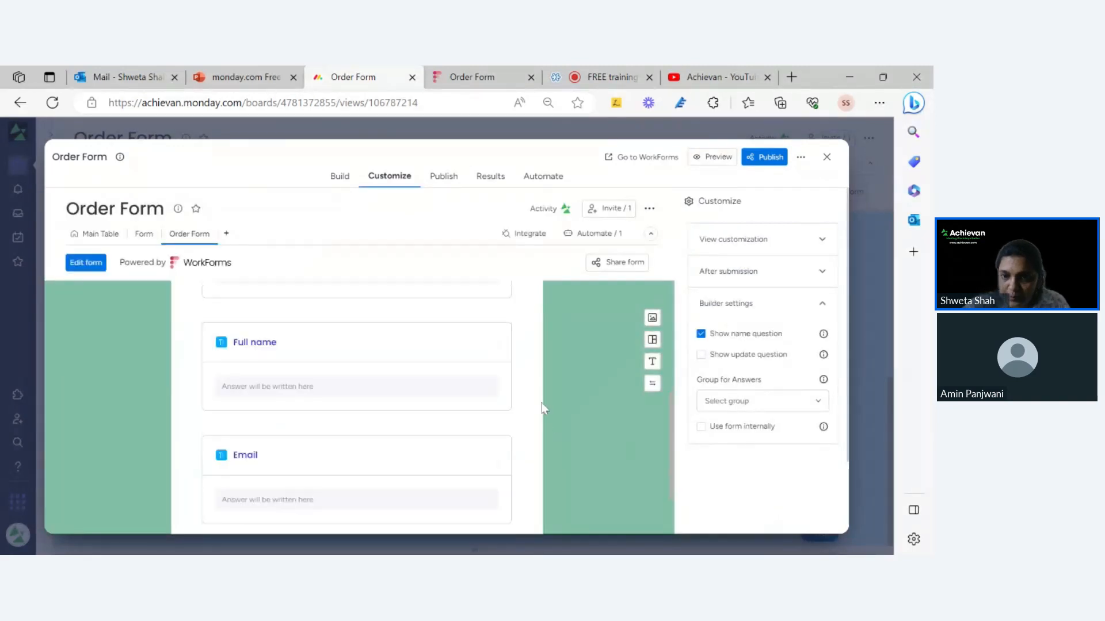
pyautogui.scroll(-4, 539, 398)
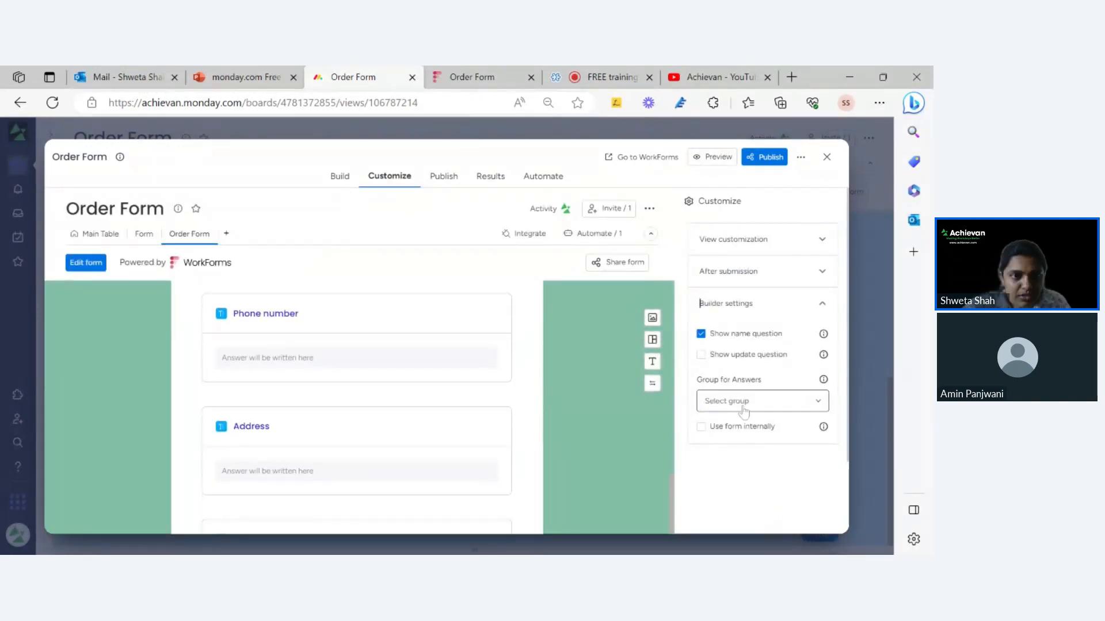
pyautogui.scroll(-2, 758, 406)
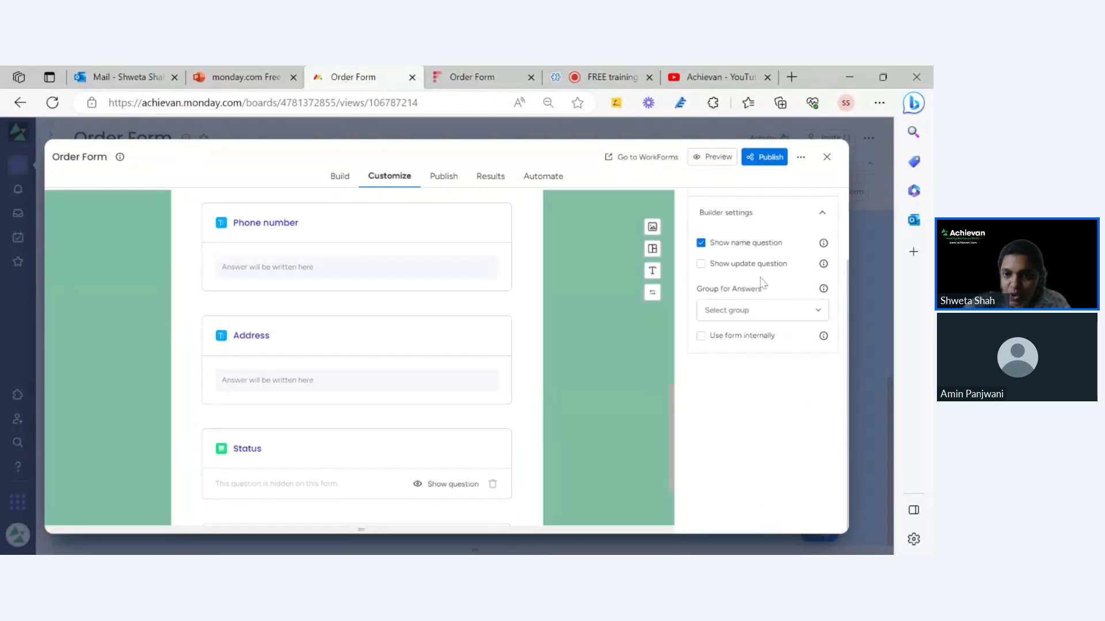
pyautogui.scroll(2, 762, 283)
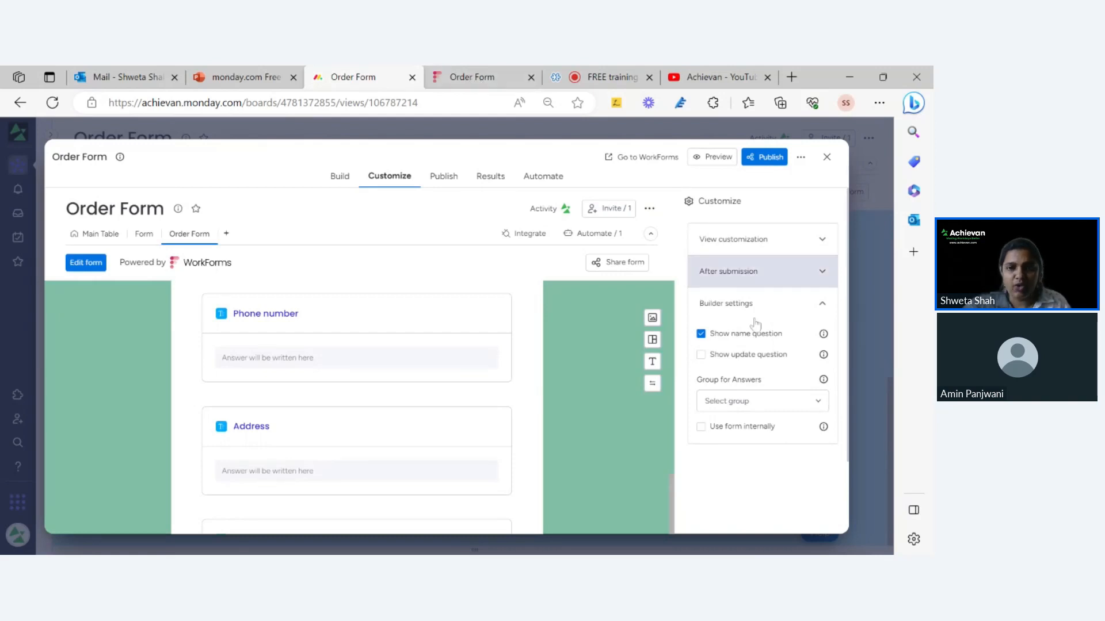
pyautogui.click(759, 409)
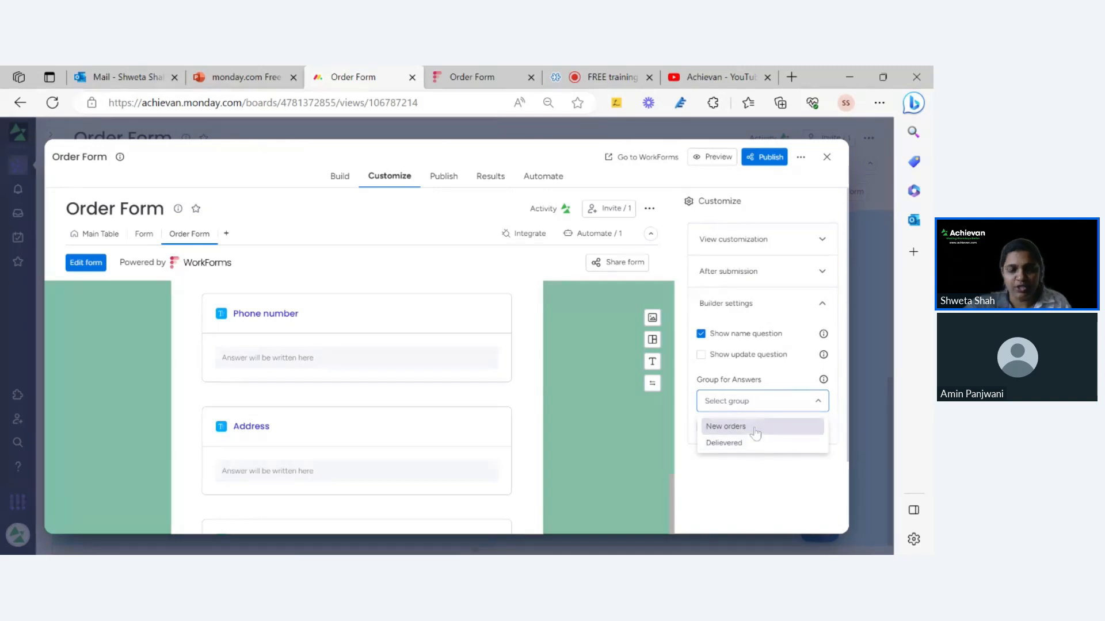
pyautogui.click(755, 428)
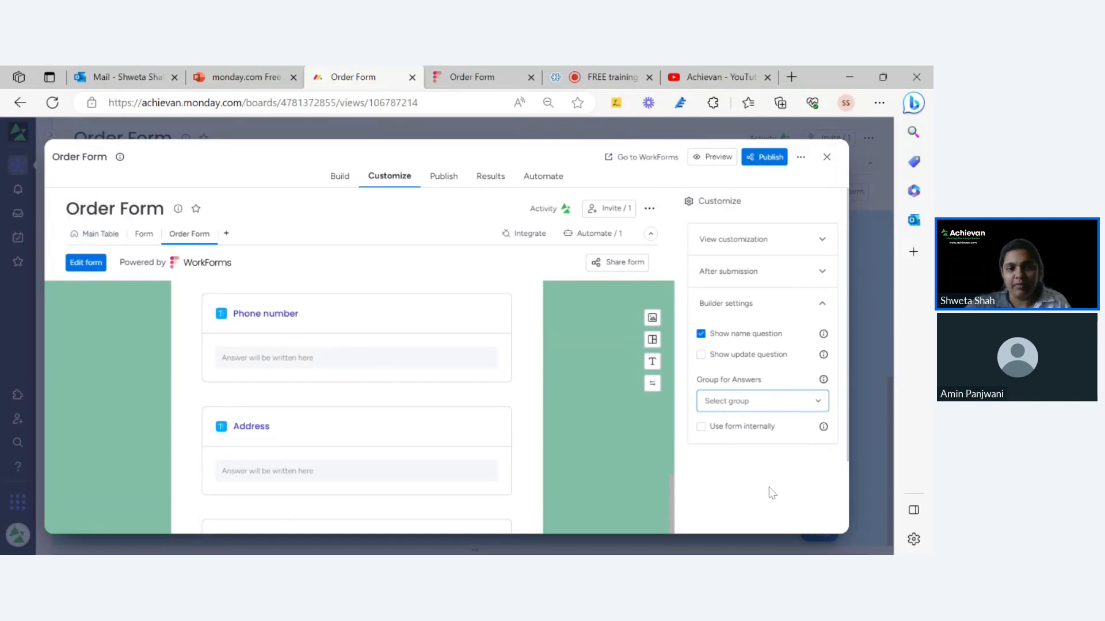
pyautogui.click(746, 401)
pyautogui.click(754, 429)
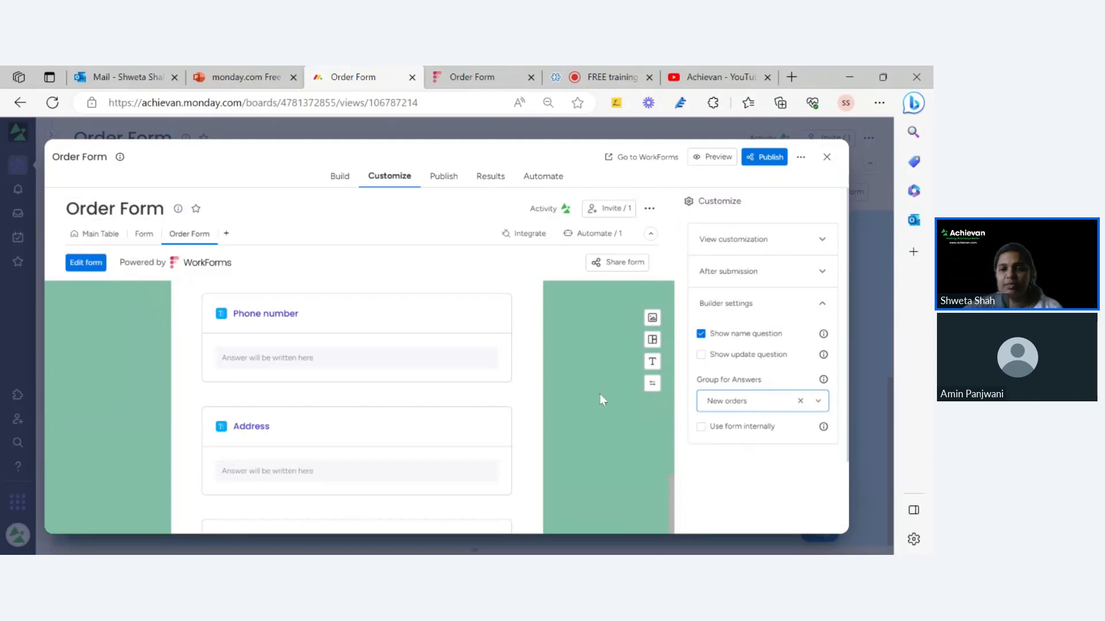
# - Try the Use form internally option in the builder settings and turn it off again
pyautogui.click(701, 427)
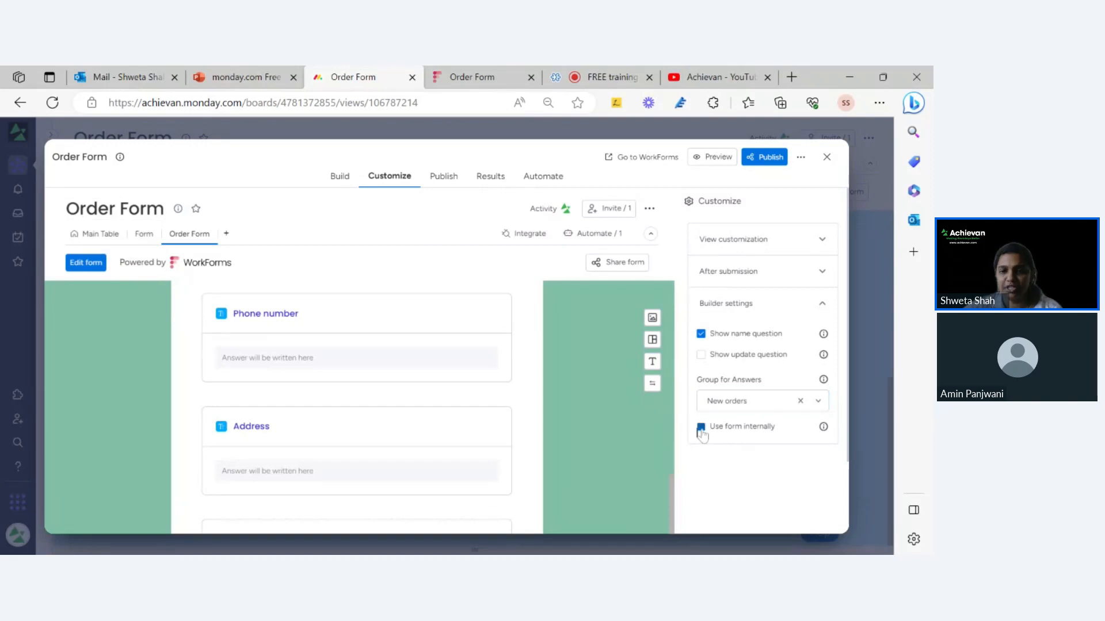
pyautogui.moveTo(827, 433)
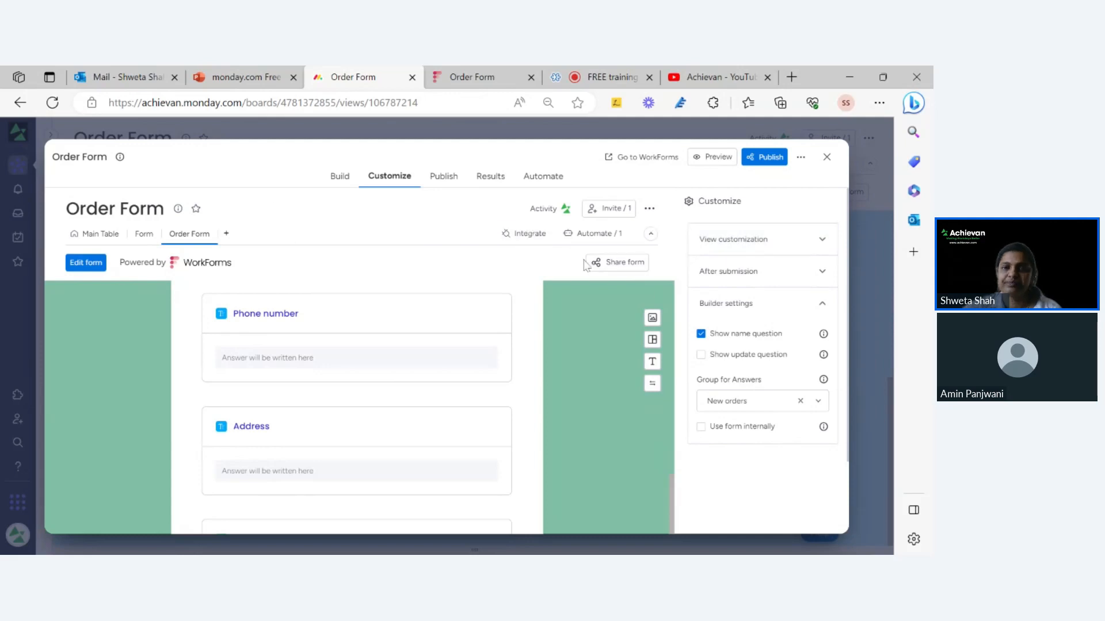
pyautogui.scroll(5, 610, 288)
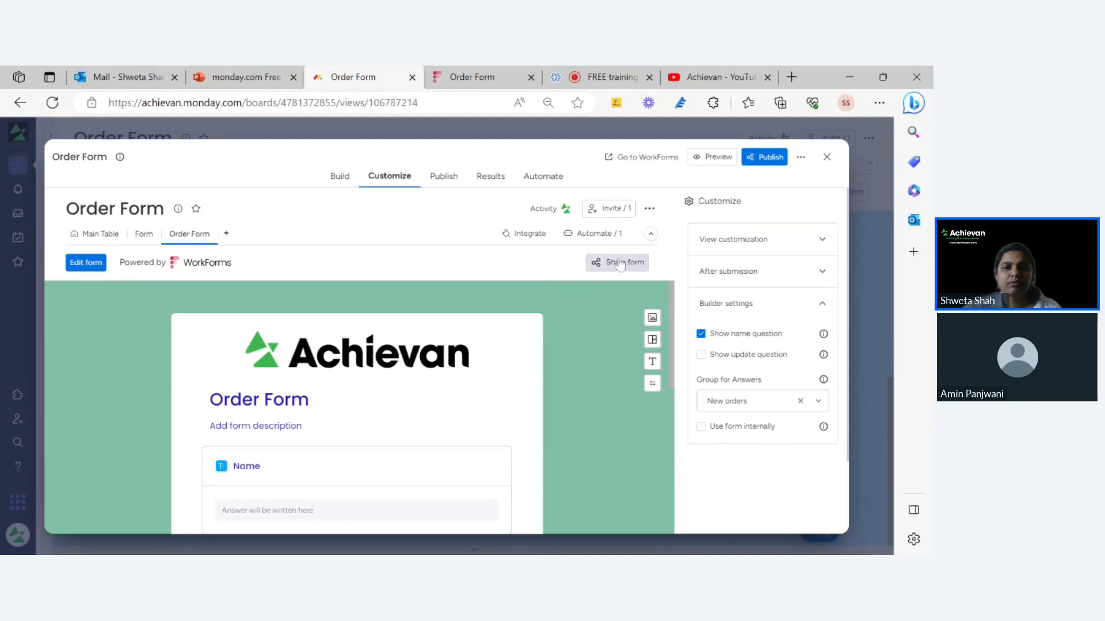
# - Open the form's publishing options, shorten the share URL and copy the shortened link
pyautogui.click(761, 164)
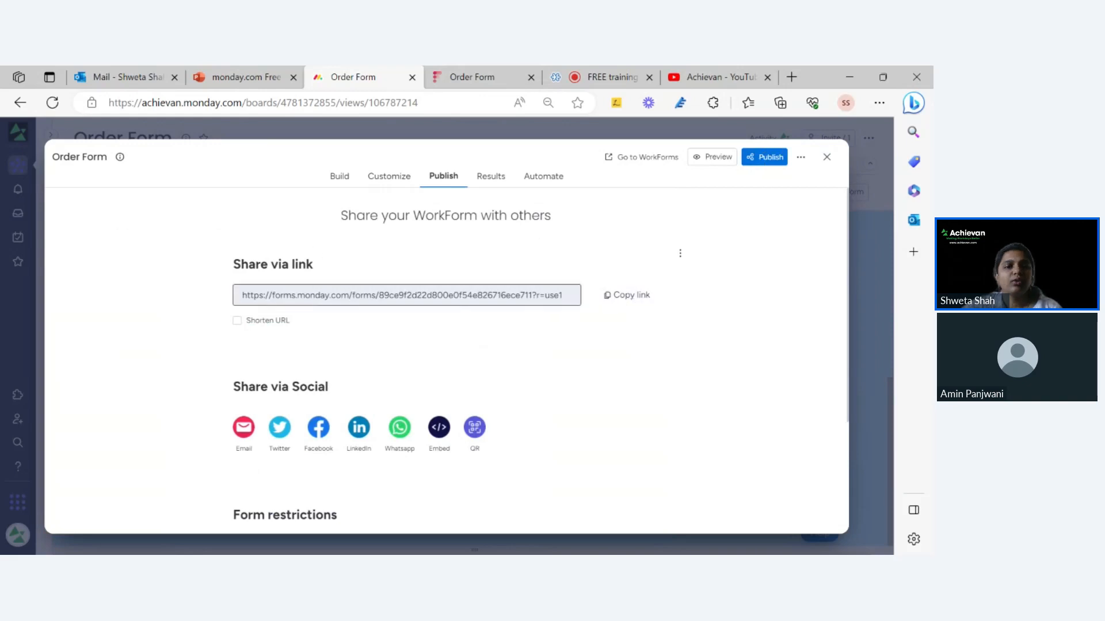
pyautogui.click(559, 295)
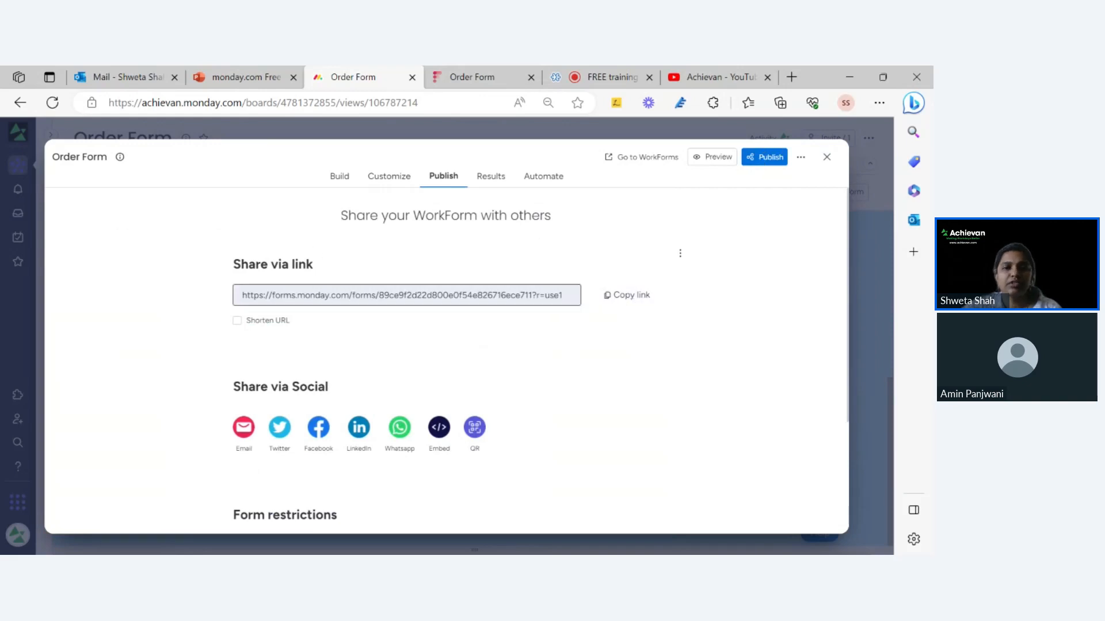
pyautogui.doubleClick(559, 295)
pyautogui.hotkey('ctrl', 'a')
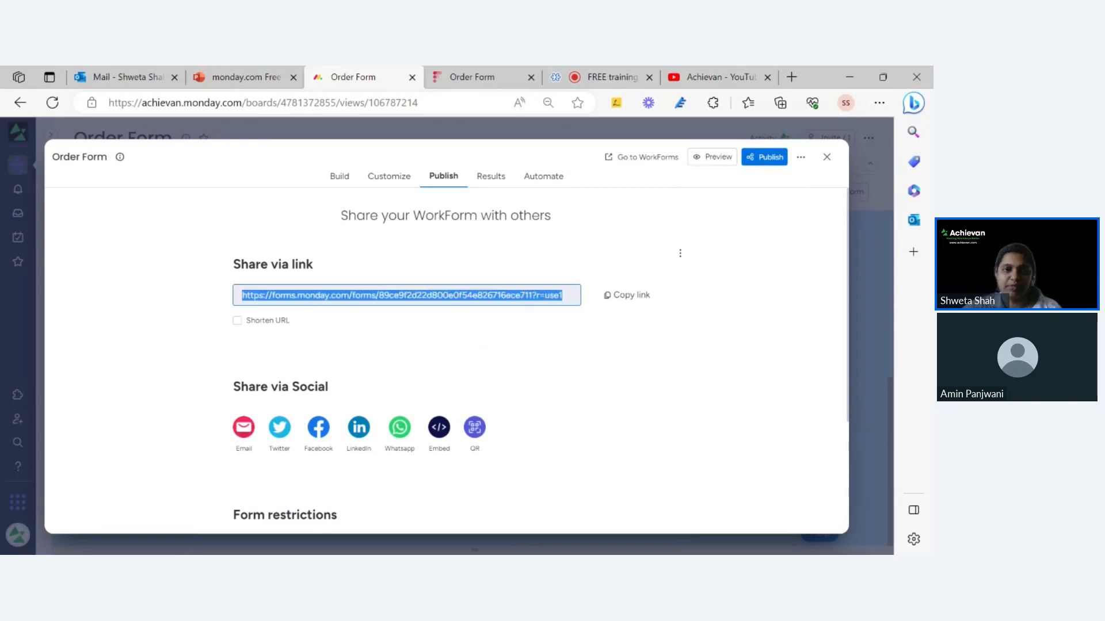
pyautogui.click(238, 322)
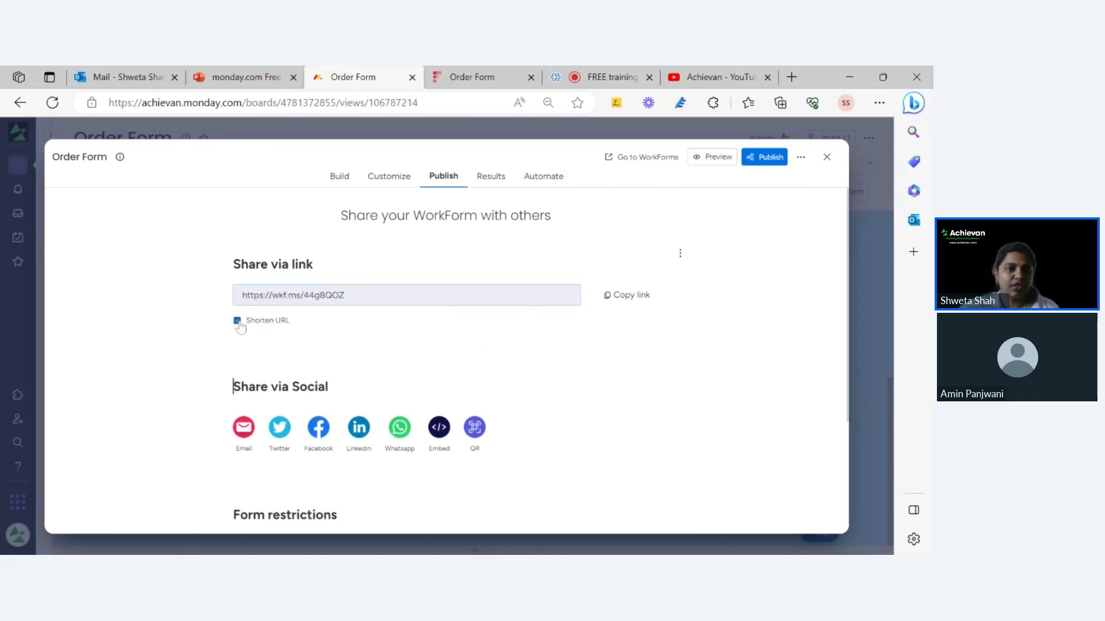
pyautogui.moveTo(344, 295); pyautogui.dragTo(242, 295)
pyautogui.hotkey('ctrl', 'c')
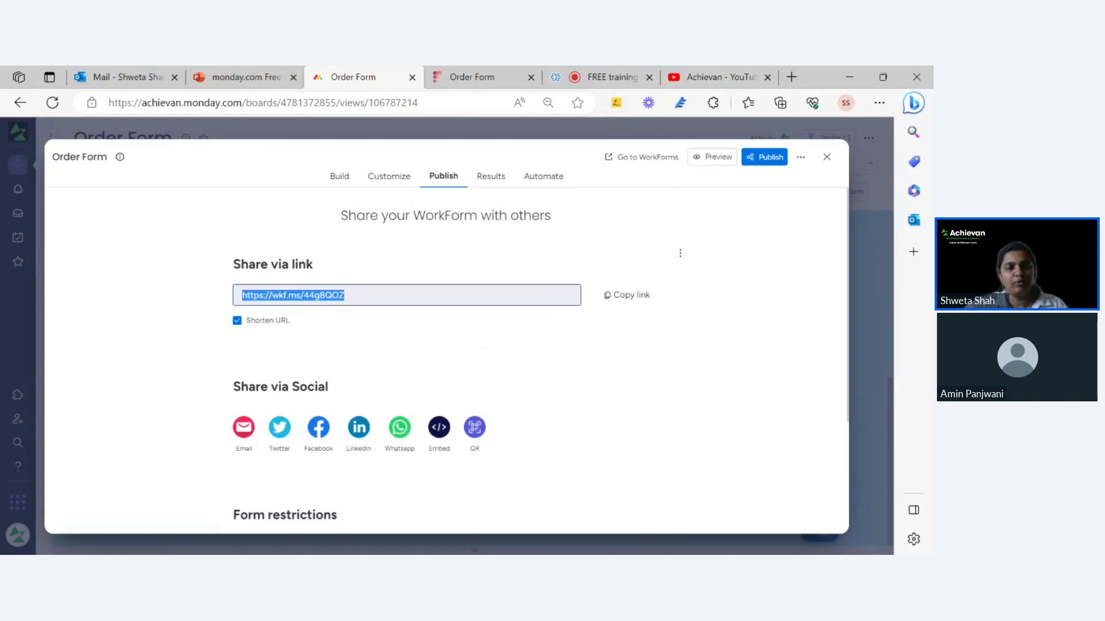
# - Open the copied short link in a new browser tab to check the shared form
pyautogui.click(800, 82)
pyautogui.hotkey('ctrl', 'v')
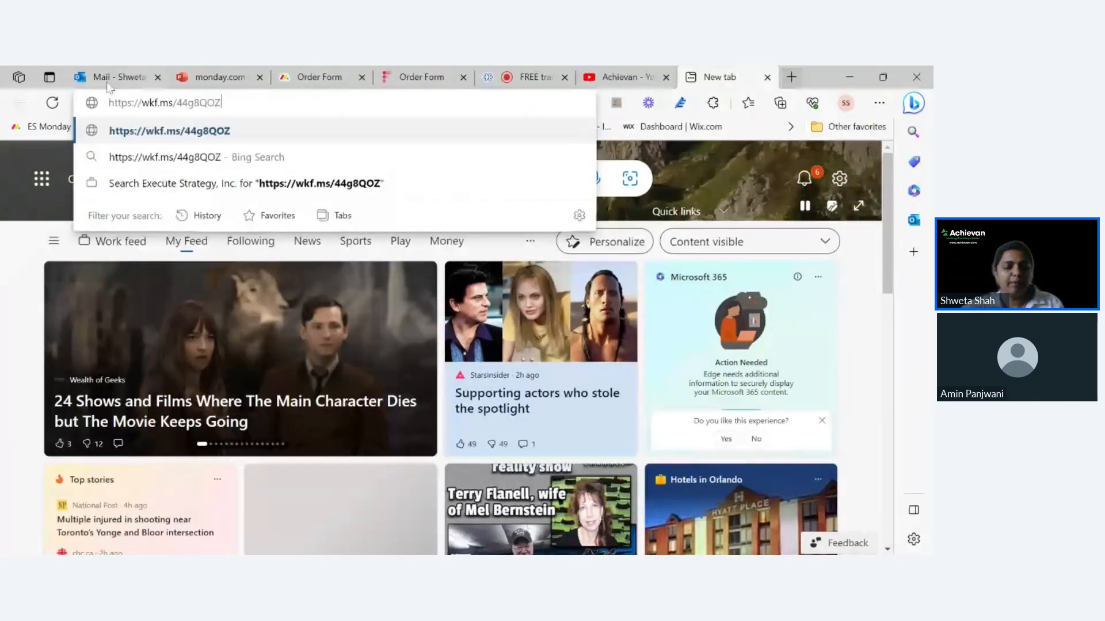
pyautogui.click(171, 141)
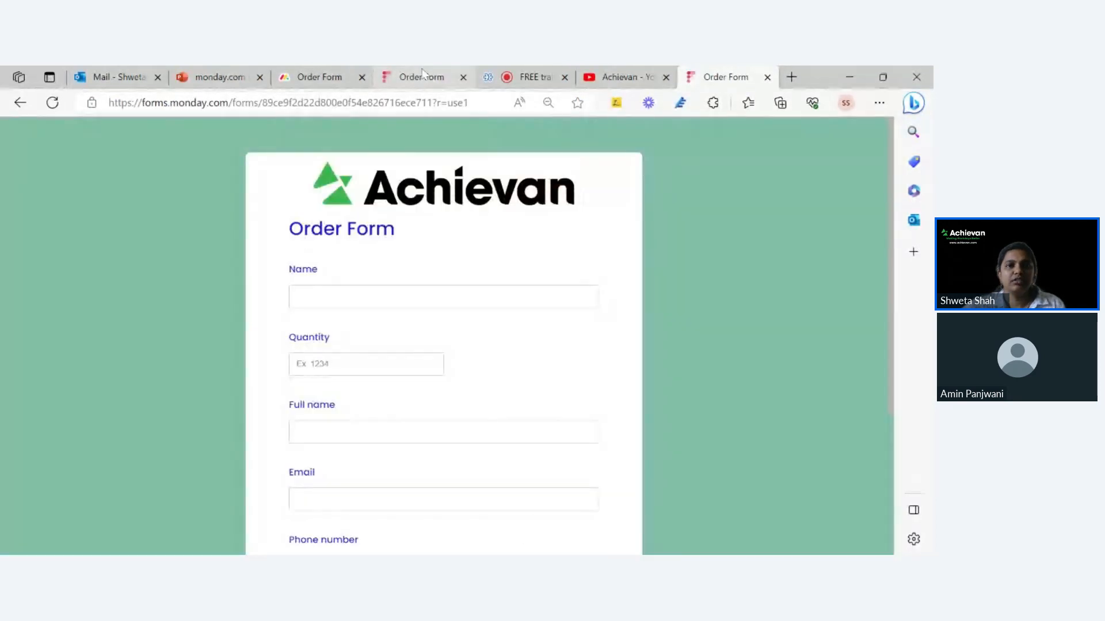
# - Back in the form's publishing options, try stopping submissions on 2023-07-18 and disable that restriction again
pyautogui.click(319, 76)
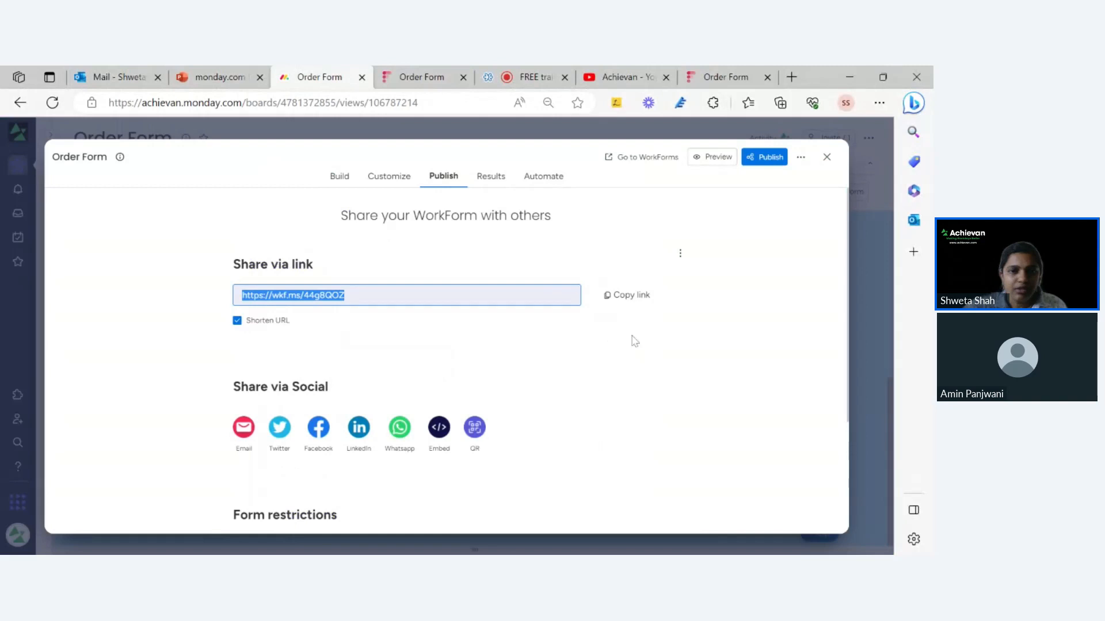
pyautogui.scroll(-3, 634, 340)
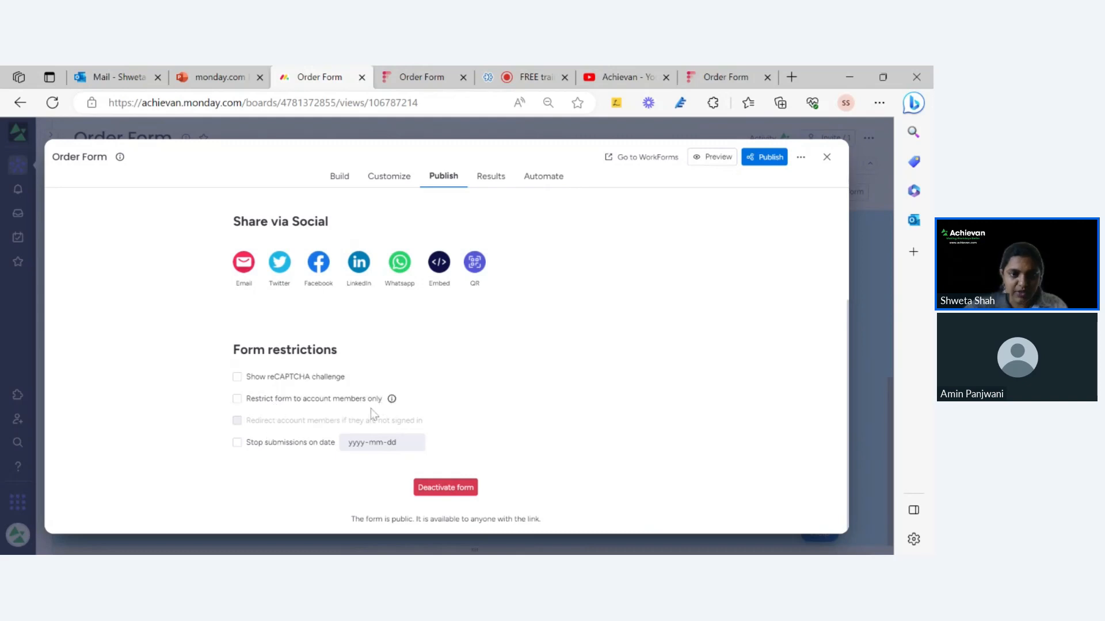
pyautogui.click(238, 445)
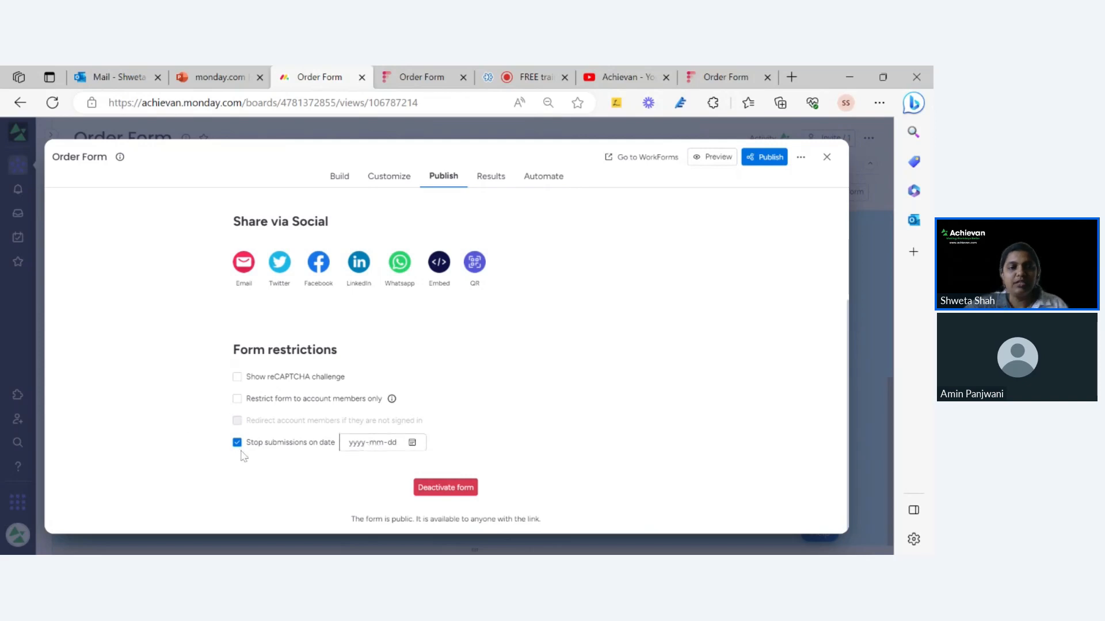
pyautogui.click(352, 448)
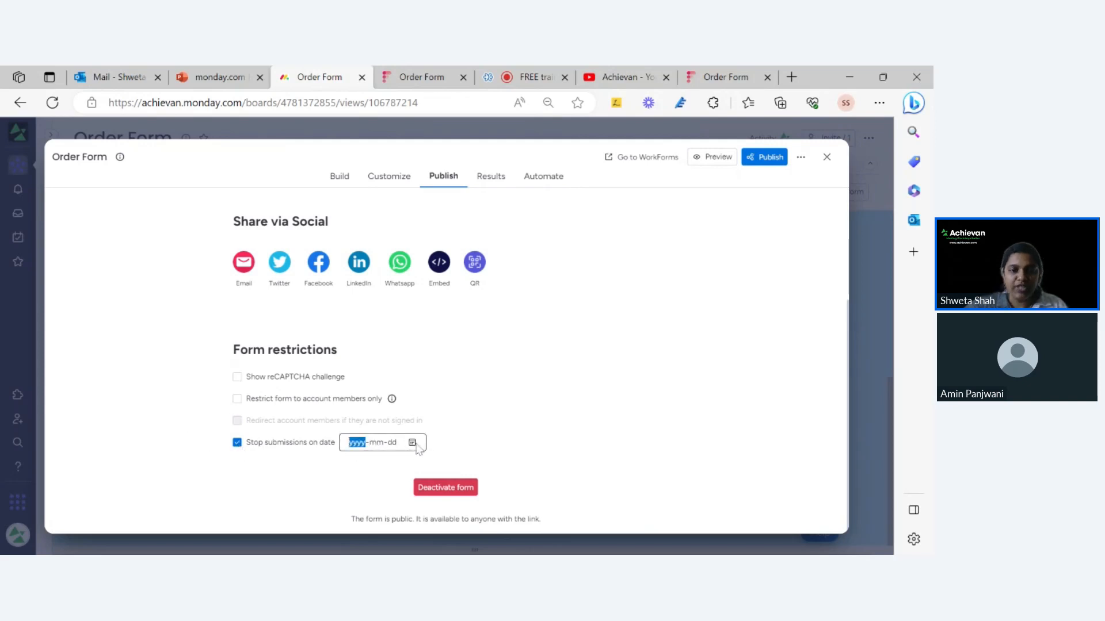
pyautogui.click(393, 376)
pyautogui.click(448, 473)
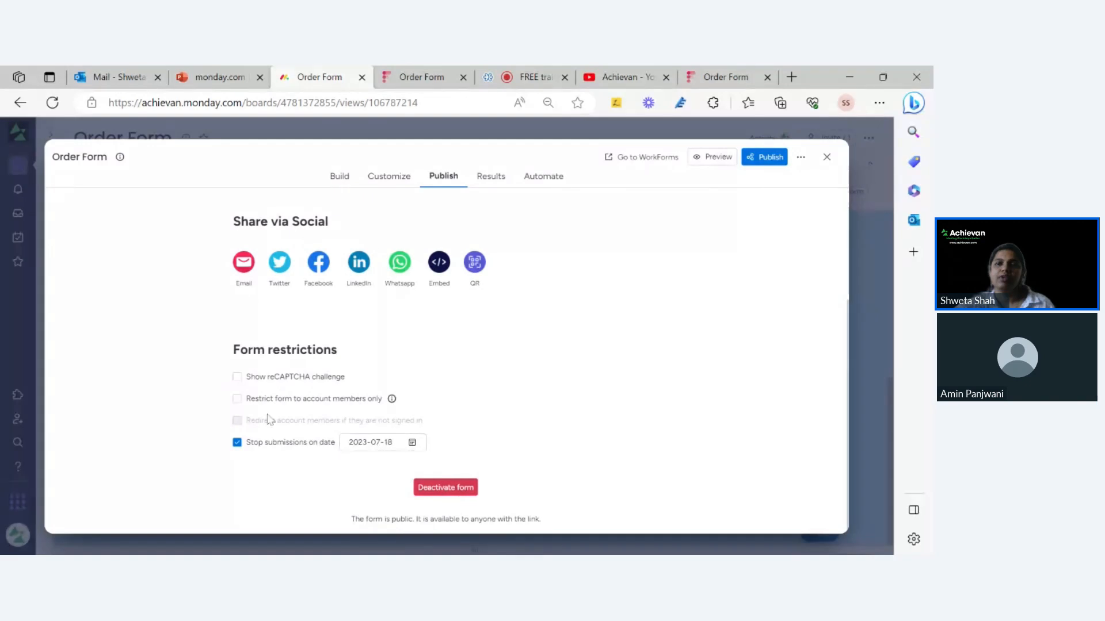
pyautogui.click(237, 442)
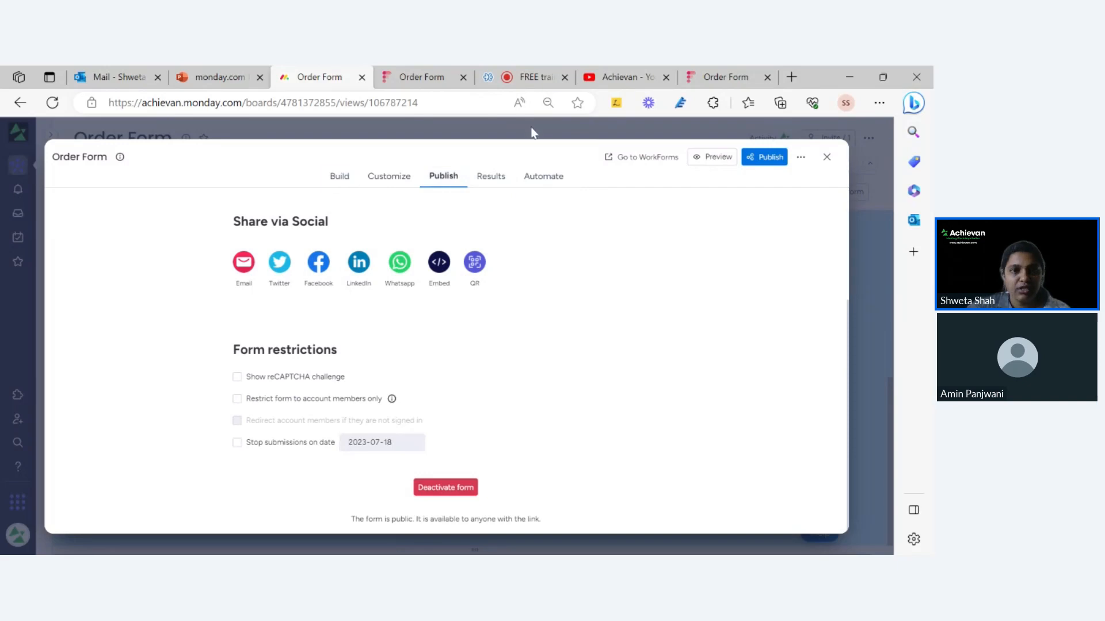
# - Close the form editor and show the board's Main Table
pyautogui.click(826, 158)
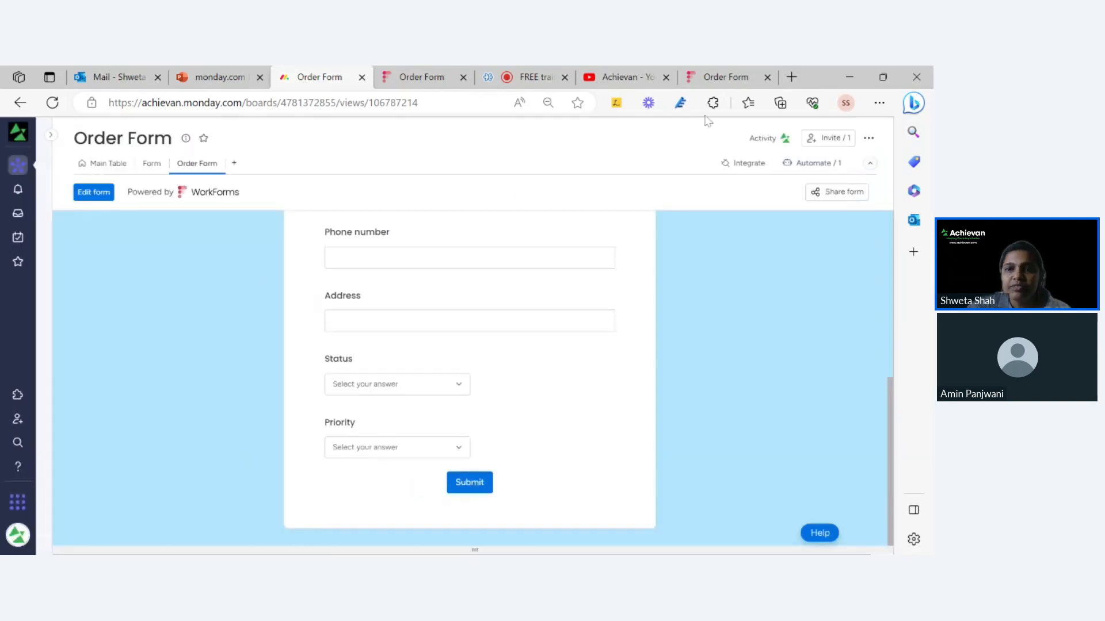
pyautogui.click(103, 167)
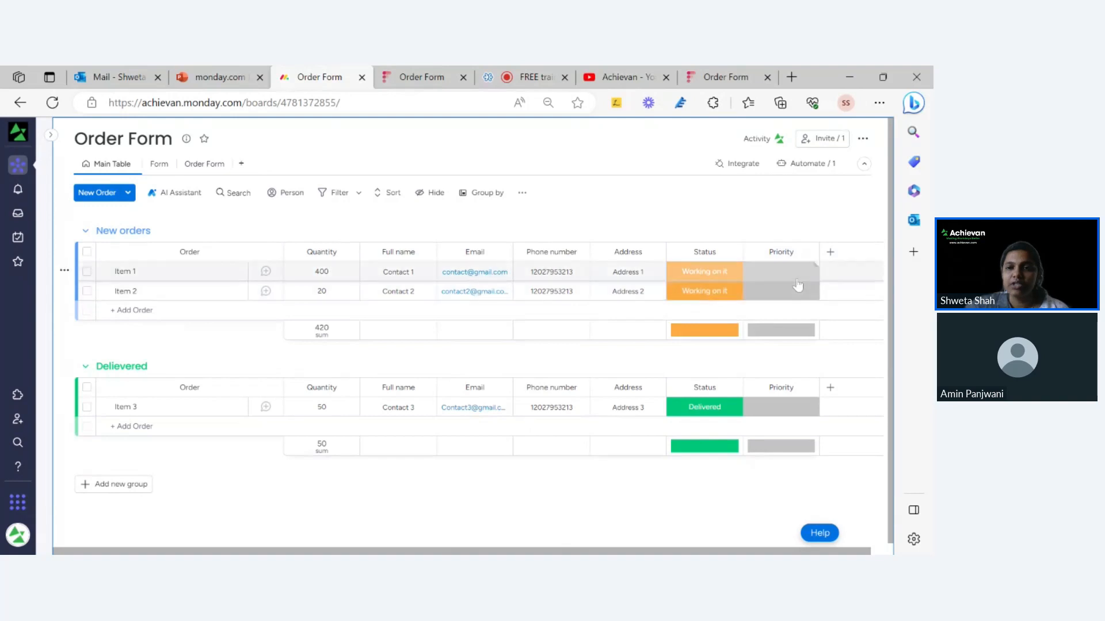
# - In the already open shared Order Form page, enter computer as the name and 400 as the quantity
pyautogui.click(420, 73)
pyautogui.scroll(2, 450, 373)
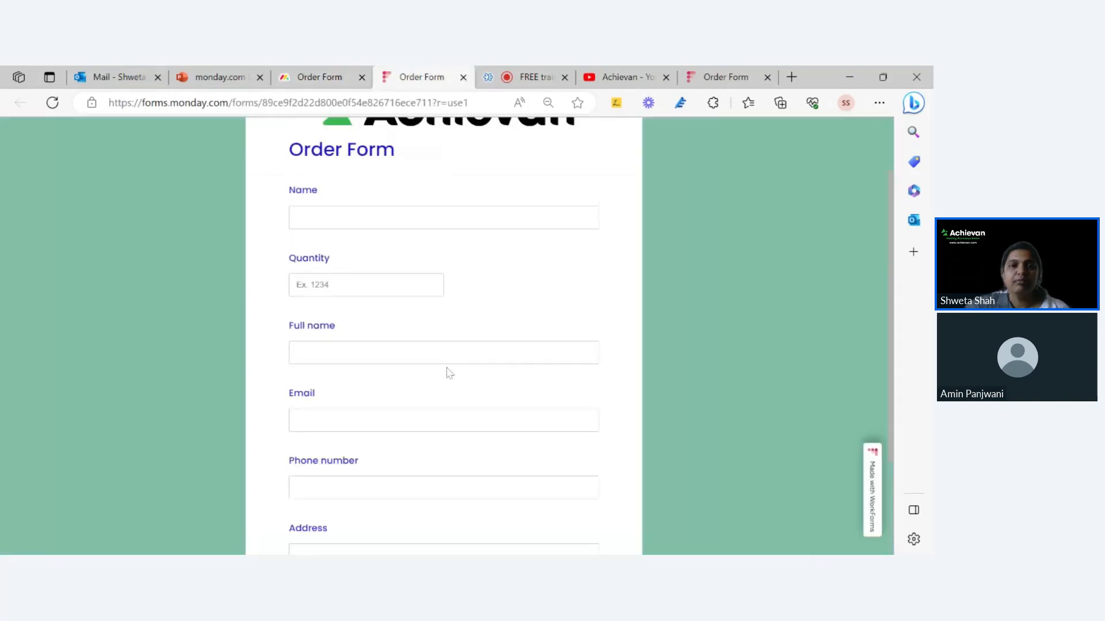
pyautogui.scroll(2, 449, 374)
pyautogui.click(426, 297)
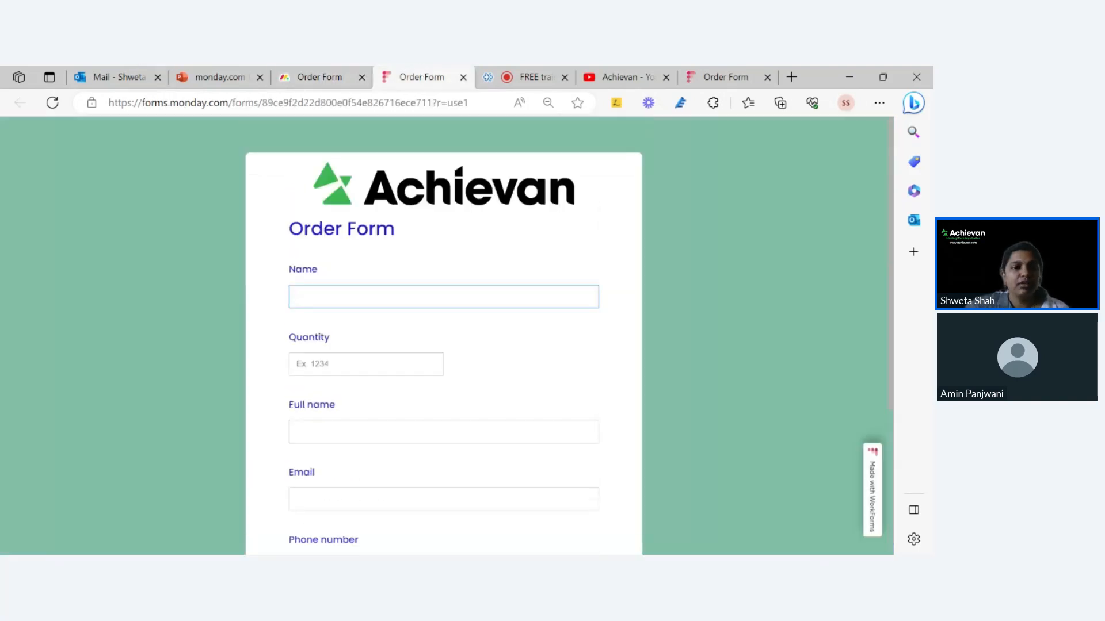
pyautogui.click(354, 321)
pyautogui.scroll(-3, 356, 345)
pyautogui.scroll(3, 355, 149)
pyautogui.doubleClick(336, 297)
pyautogui.hotkey('ctrl', 'a')
pyautogui.write('d')
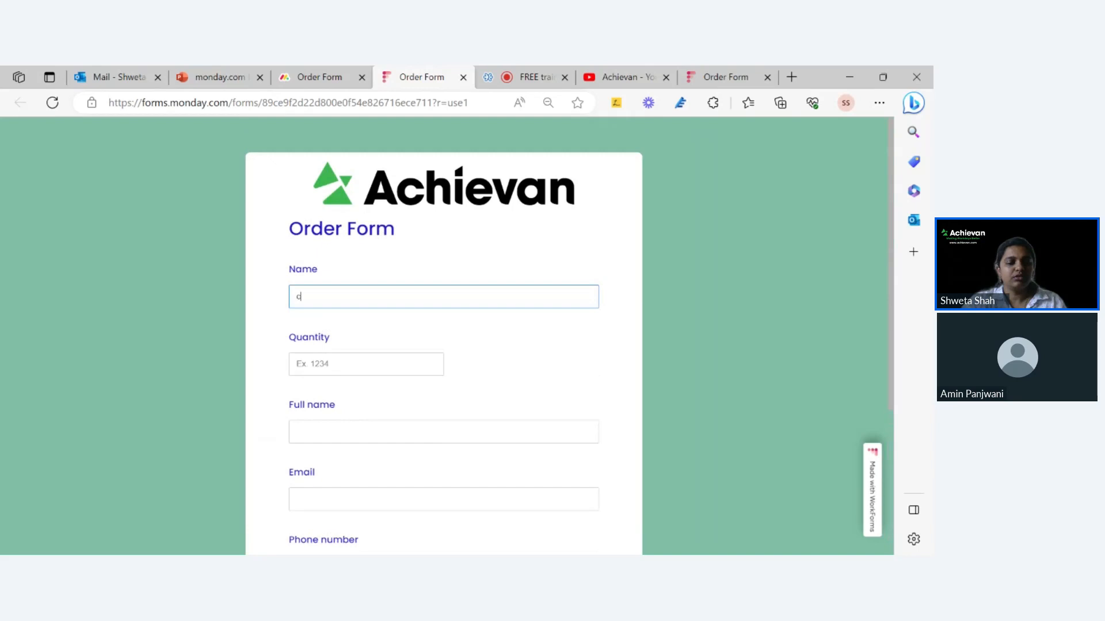
pyautogui.write('o')
pyautogui.click(382, 262)
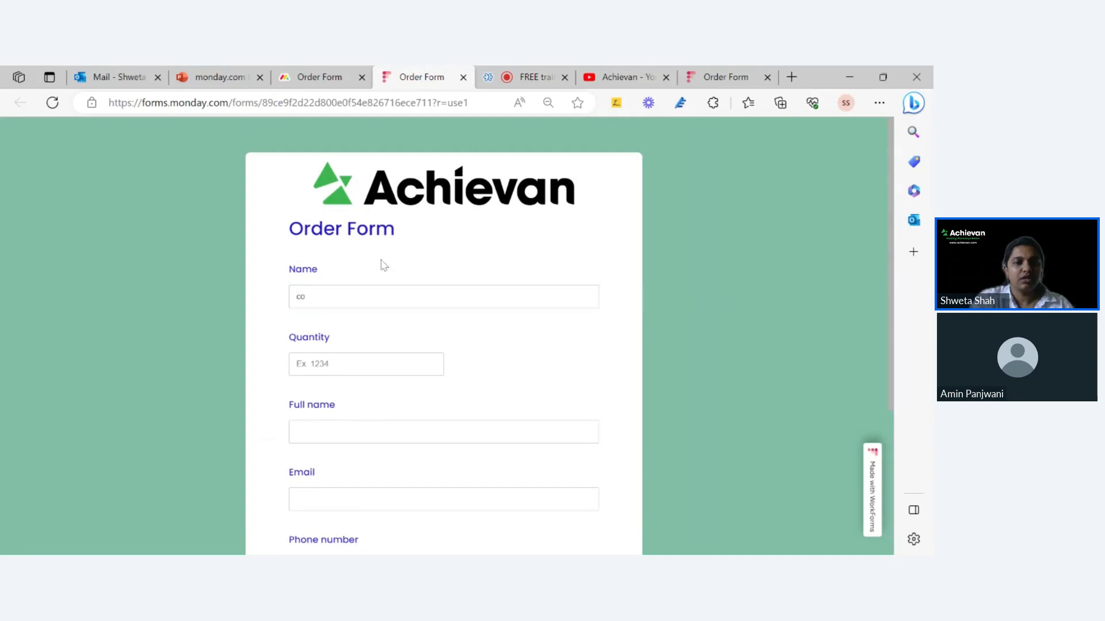
pyautogui.click(385, 295)
pyautogui.write('mputer')
pyautogui.click(368, 363)
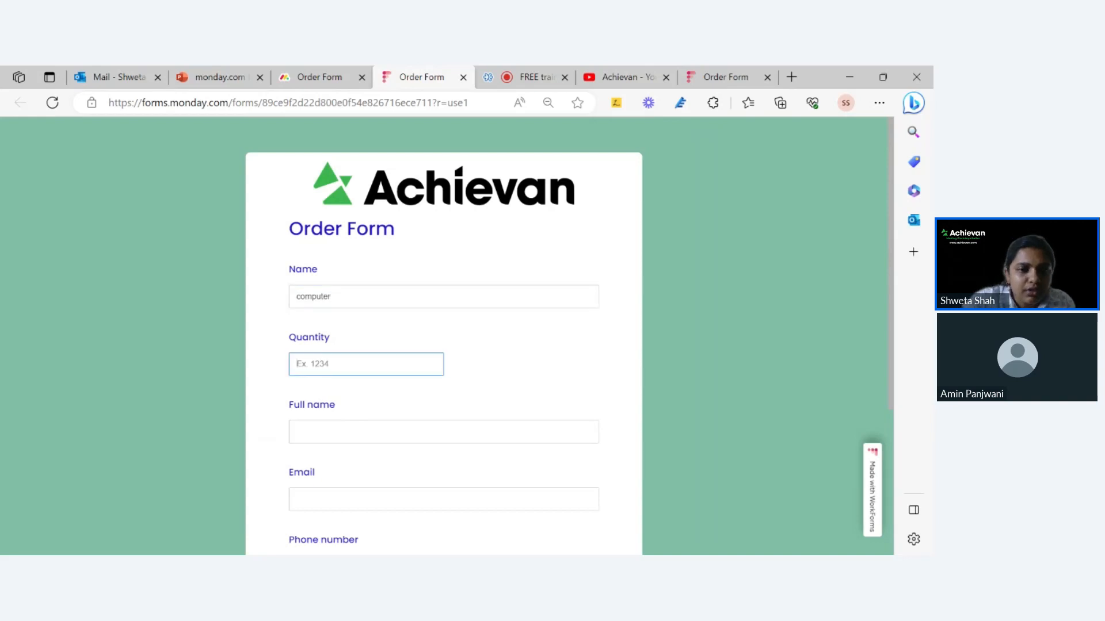
pyautogui.write('400')
pyautogui.click(549, 363)
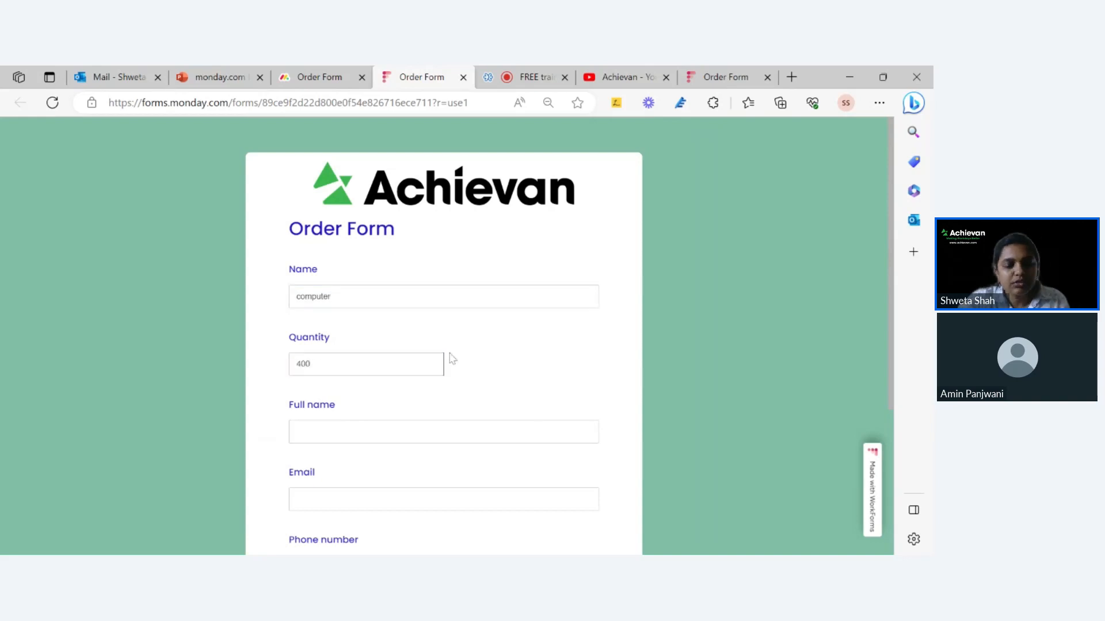
# - Autofill the customer's full name, email, phone number and address from the saved details, and submit the order
pyautogui.click(297, 431)
pyautogui.click(345, 461)
pyautogui.scroll(-4, 369, 403)
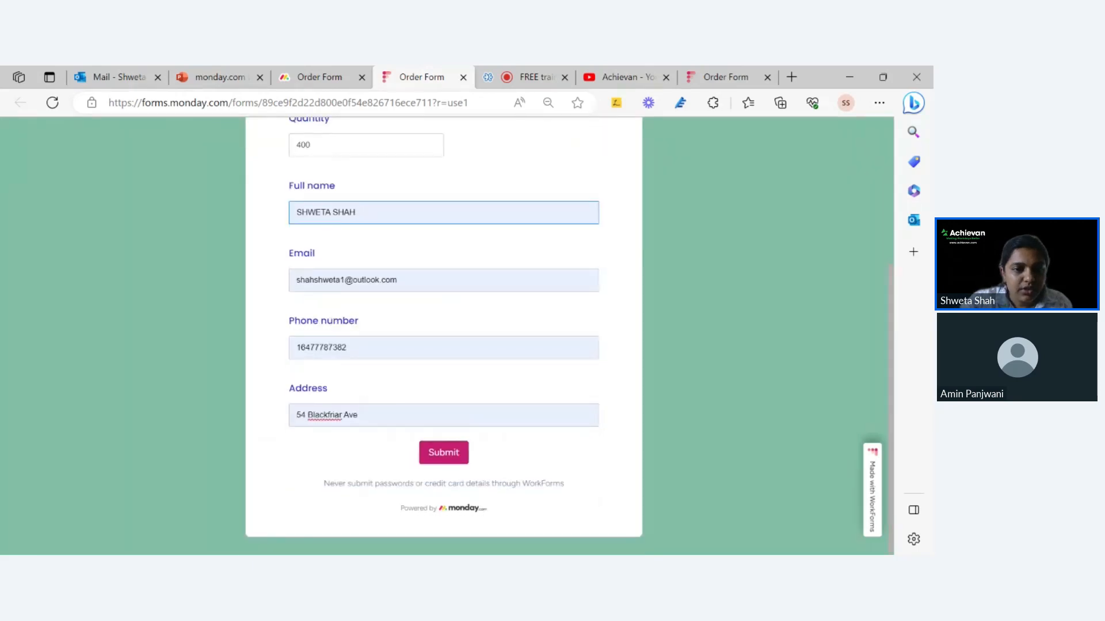
pyautogui.click(452, 456)
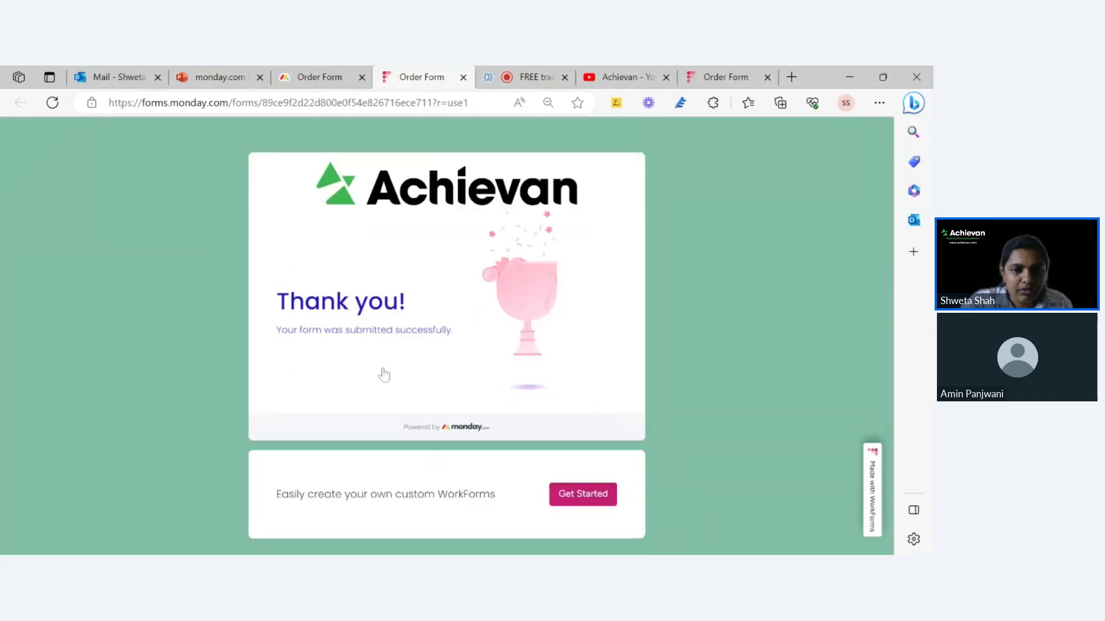
# - Return to the board's Main Table and reload it to check for the submitted order
pyautogui.click(316, 79)
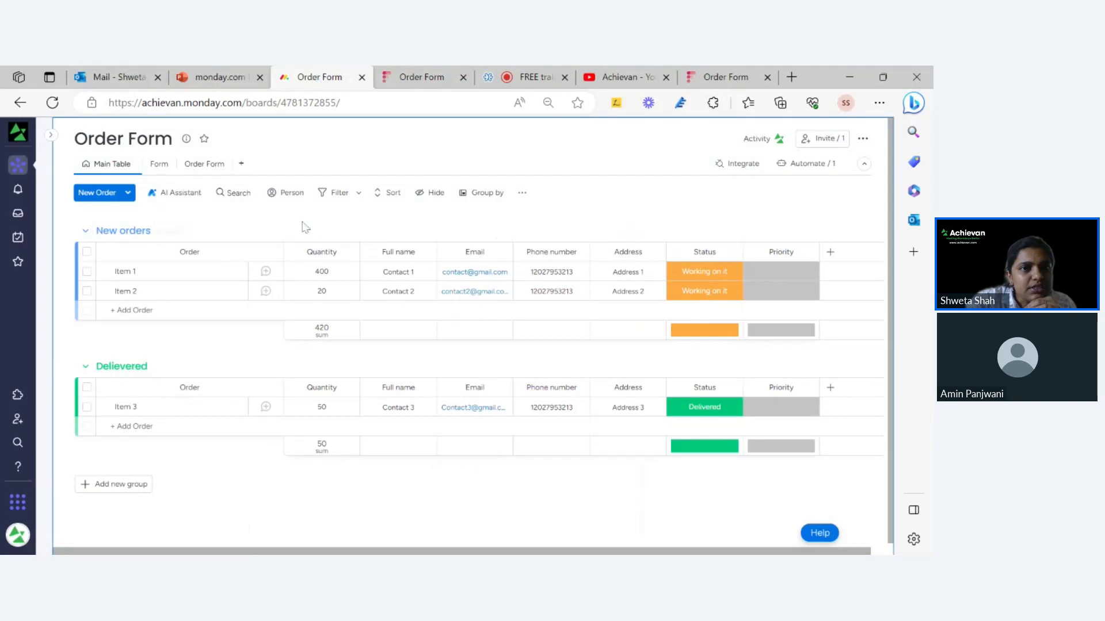
pyautogui.click(52, 103)
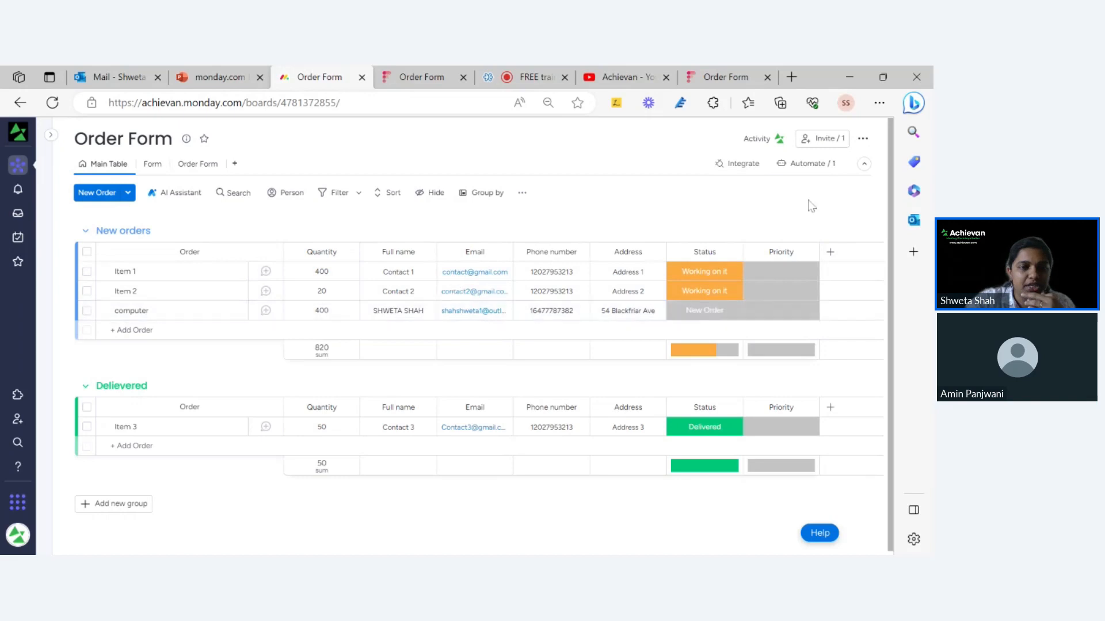
# - Show the board's active automations and examine the rule that sets Priority from Quantity, reloading the page when the list stays blank
pyautogui.click(805, 167)
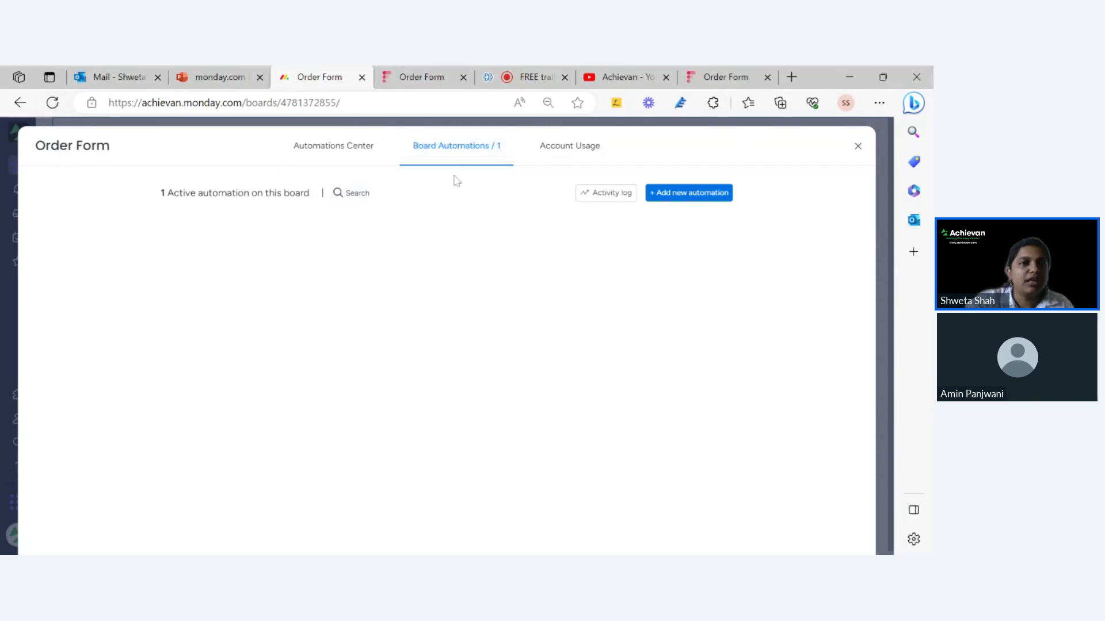
pyautogui.click(54, 108)
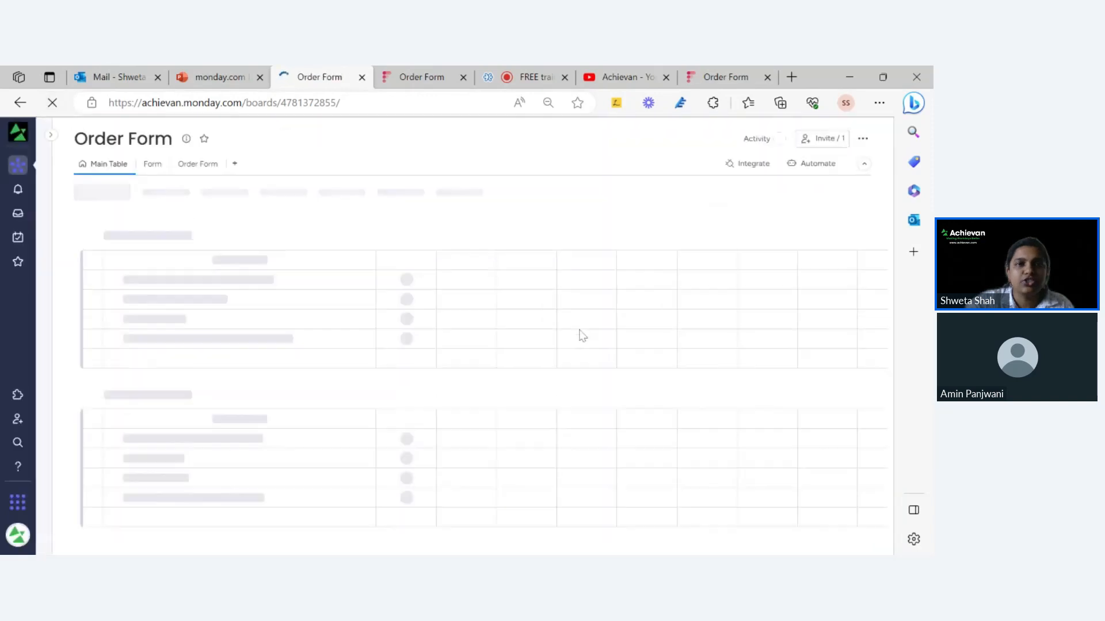
pyautogui.click(806, 165)
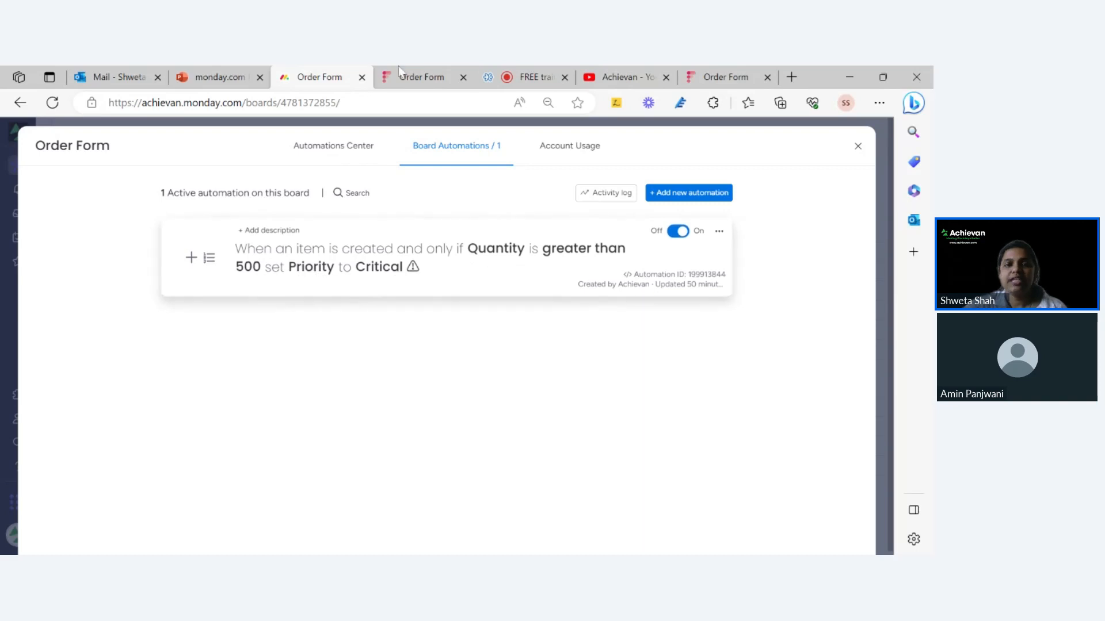
# - Reload the shared Order Form page for a new submission and enter laptop as the name and 501 as the quantity
pyautogui.click(434, 78)
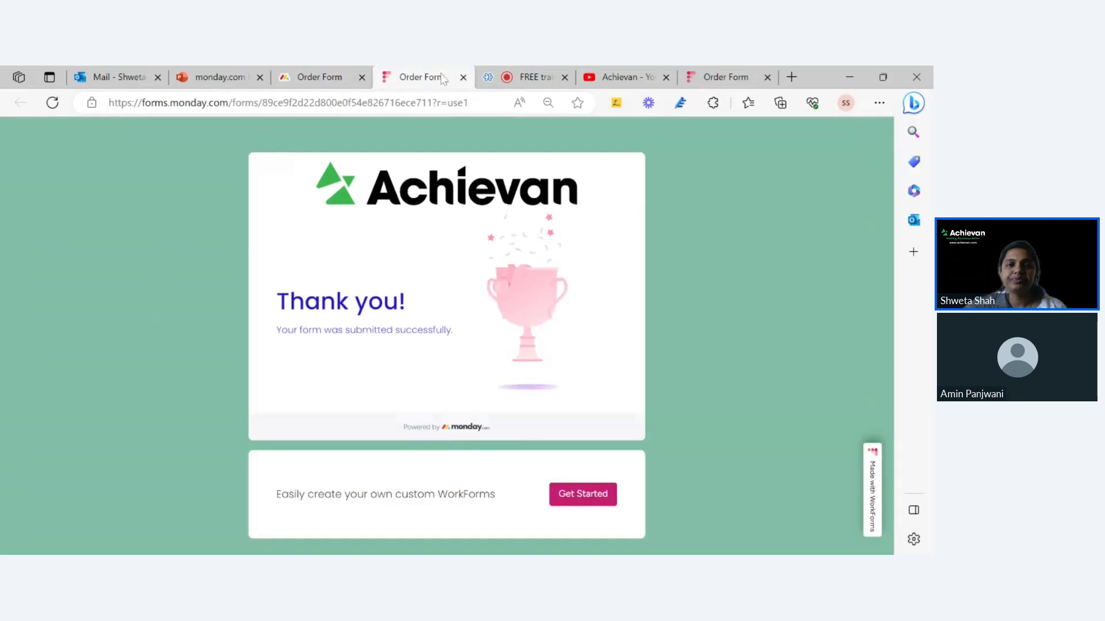
pyautogui.click(62, 110)
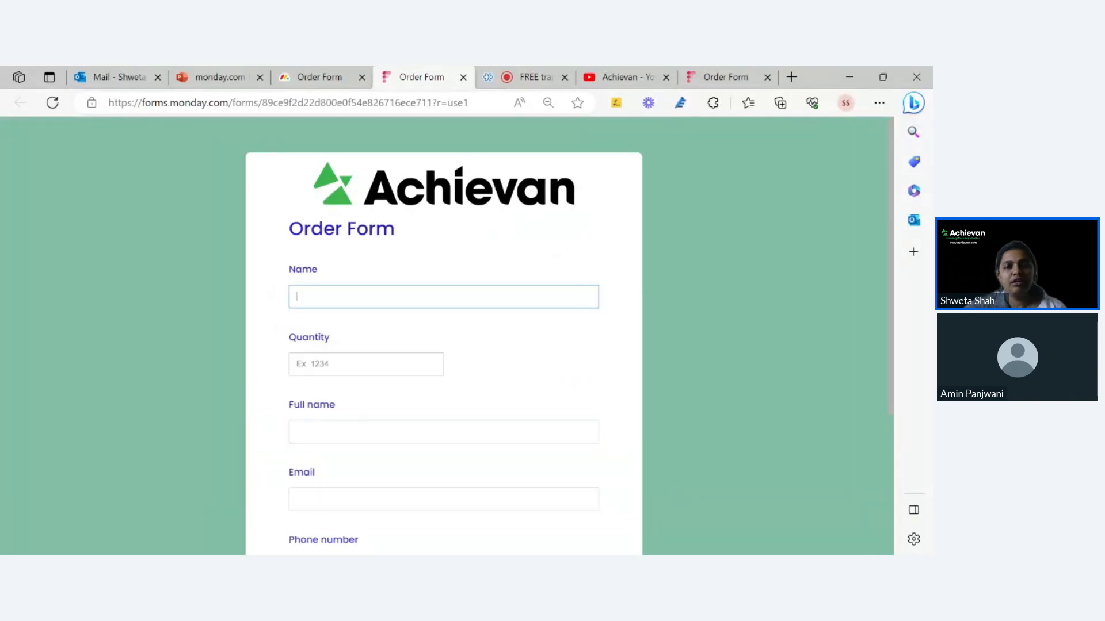
pyautogui.write('lap')
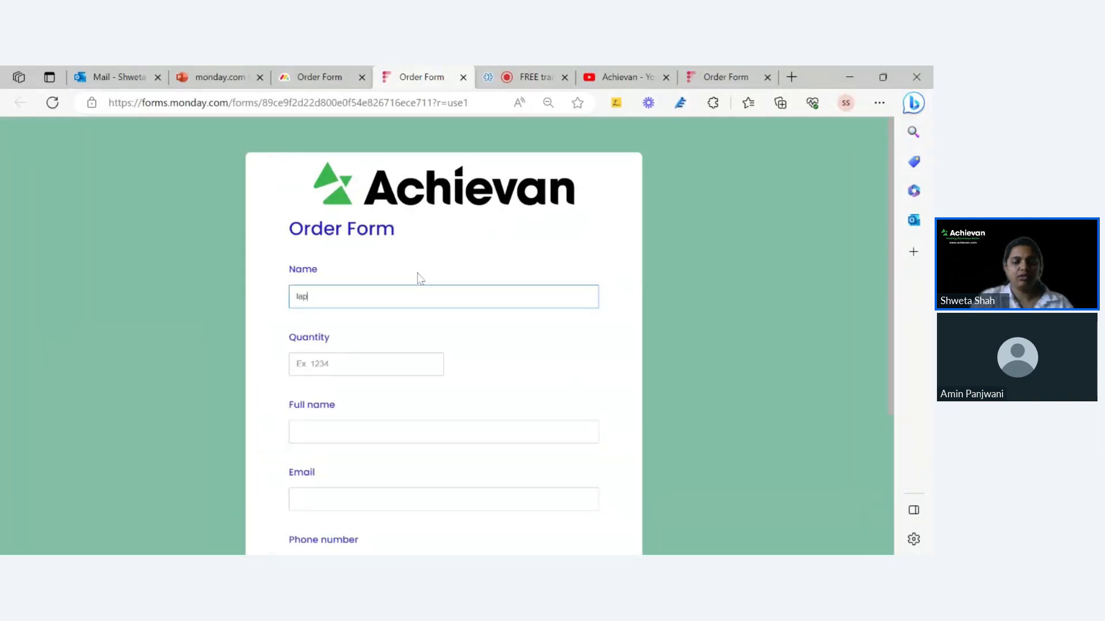
pyautogui.write('top')
pyautogui.press('Tab')
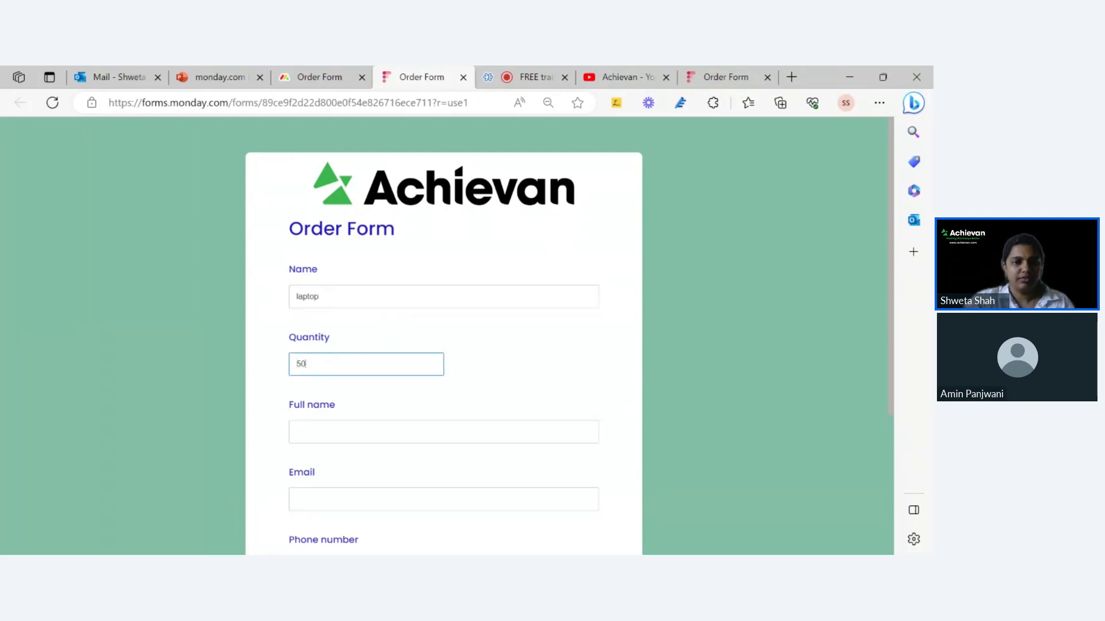
# - Fill in placeholder text for the full name, email, phone number and address, and submit the laptop order
pyautogui.scroll(-3, 313, 217)
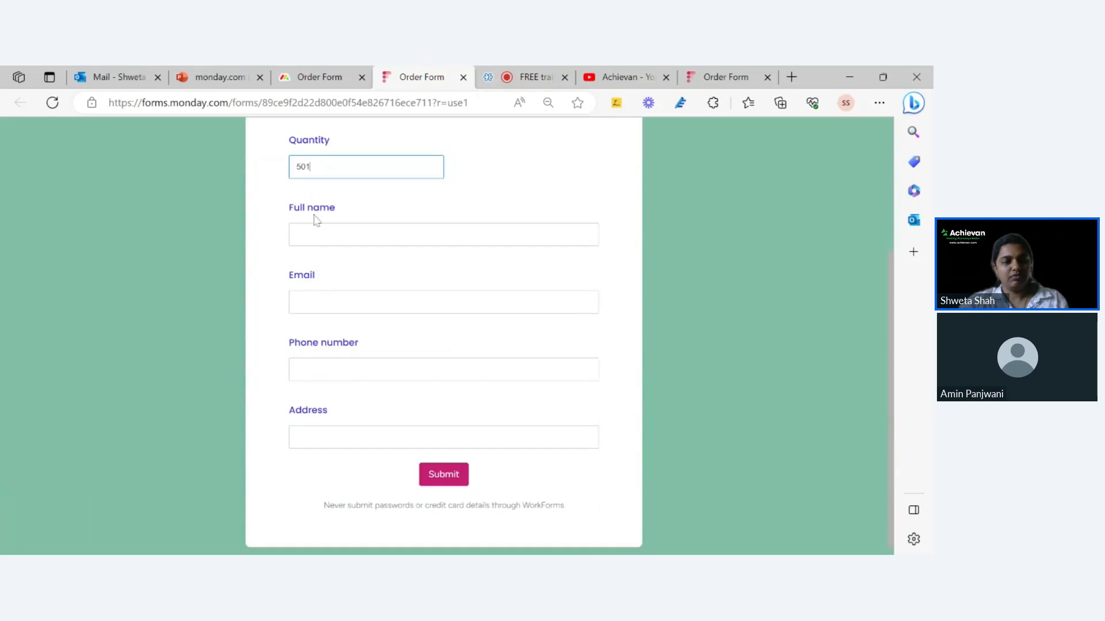
pyautogui.click(315, 234)
pyautogui.write('dfdf')
pyautogui.press('Tab')
pyautogui.write('sfafas')
pyautogui.press('Tab')
pyautogui.write('22')
pyautogui.click(380, 435)
pyautogui.click(451, 478)
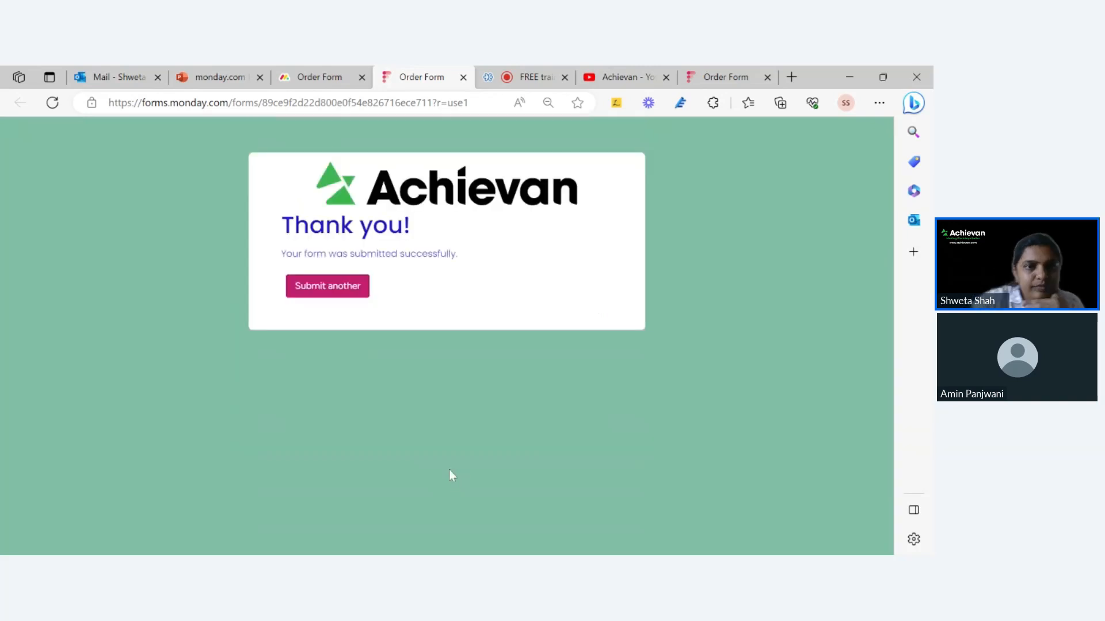
# - Return to the Order Form board, close the automations window and reload the Main Table to check the laptop order's priority
pyautogui.click(320, 76)
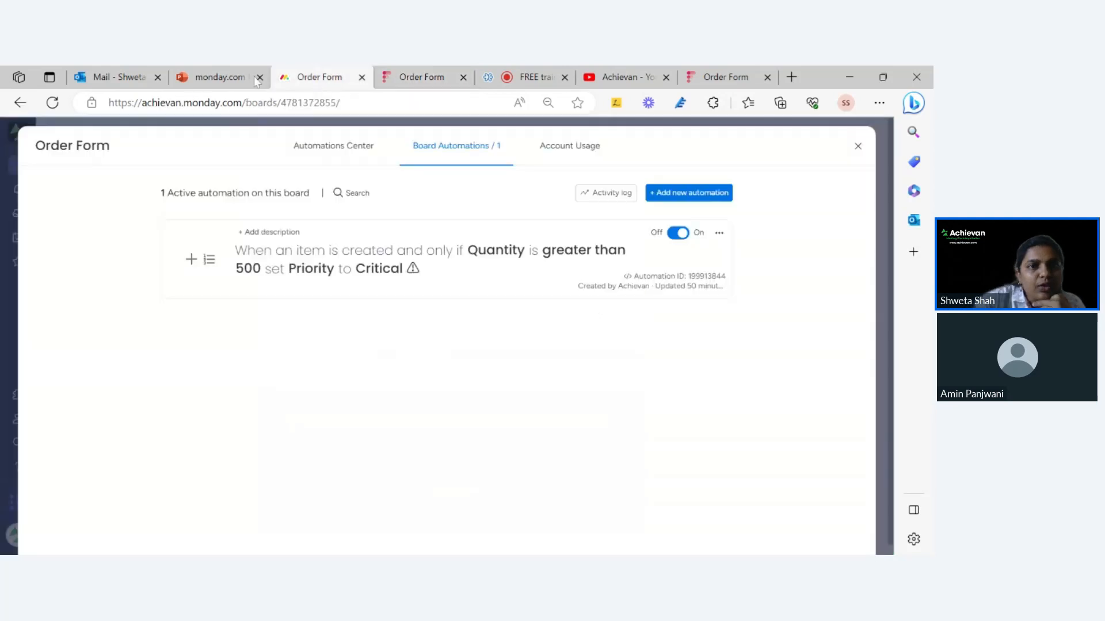
pyautogui.click(237, 122)
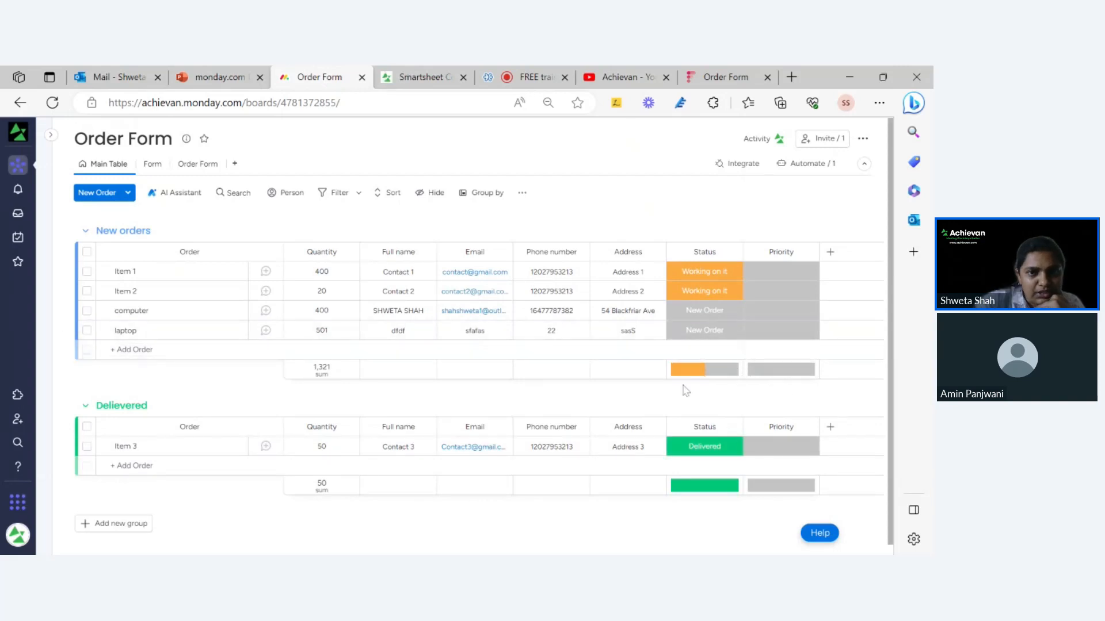
pyautogui.click(54, 112)
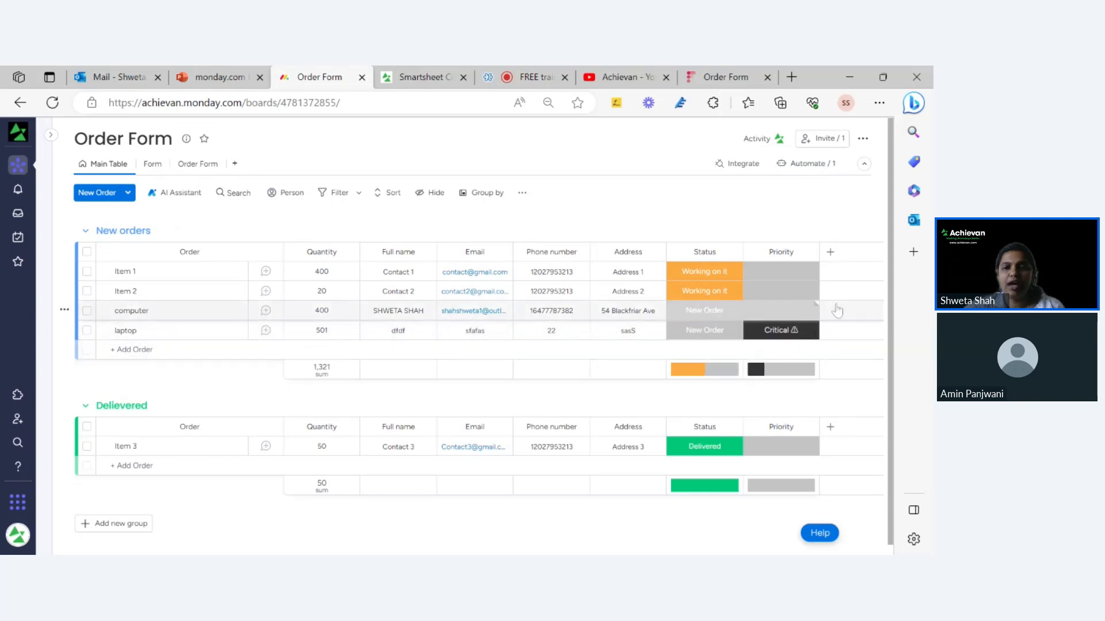
# - Compare the board's automation rule with the laptop order's Priority label choices, and close the automations window
pyautogui.click(805, 164)
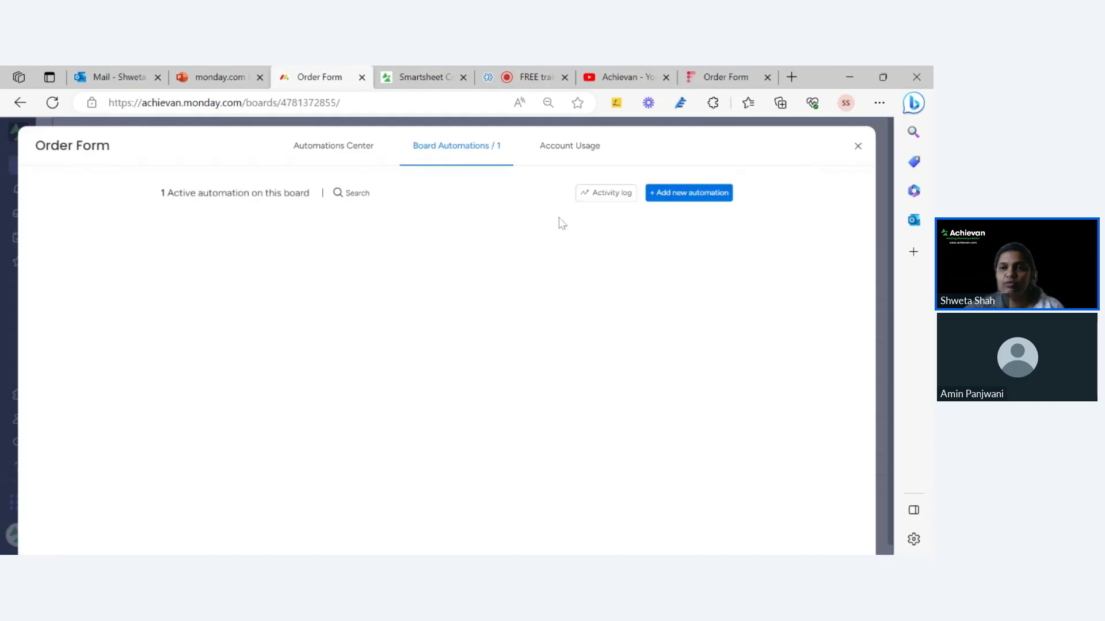
pyautogui.click(860, 153)
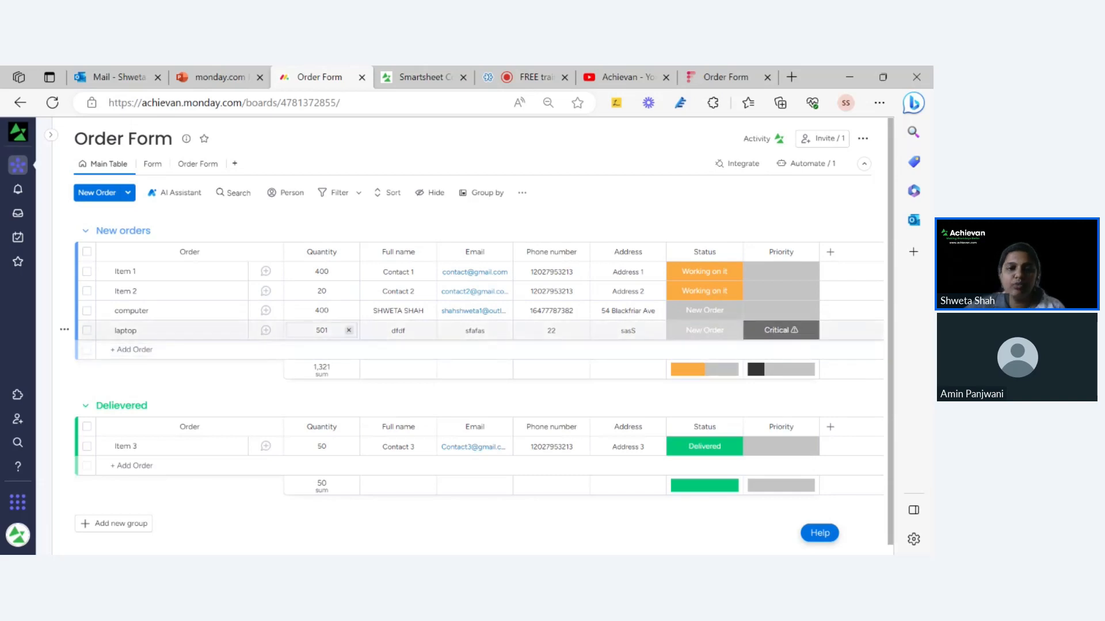
pyautogui.click(781, 329)
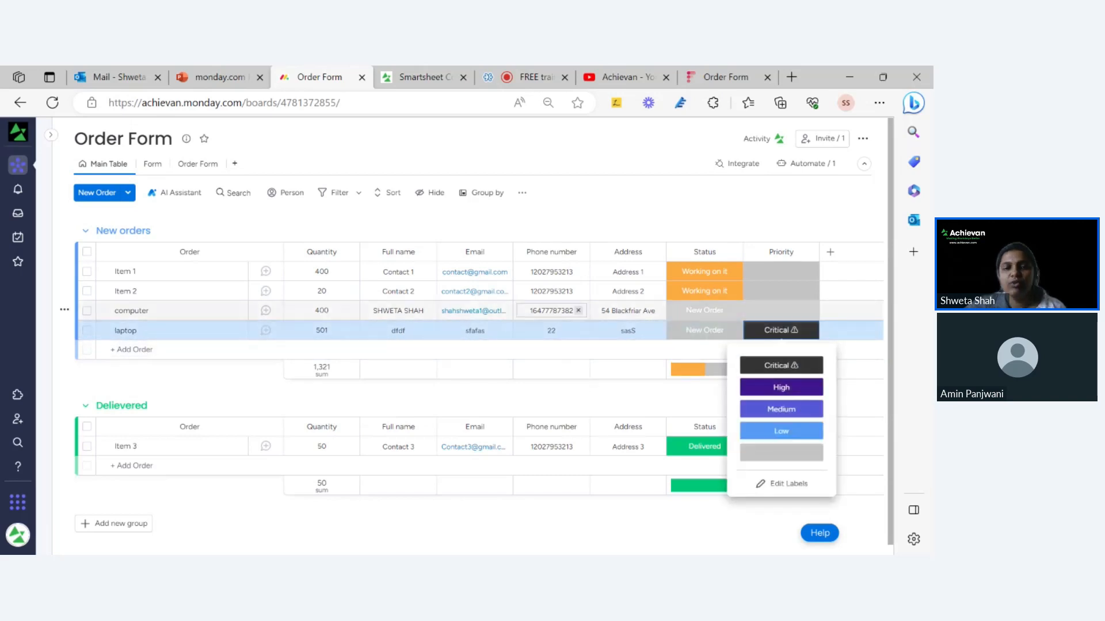
pyautogui.click(803, 167)
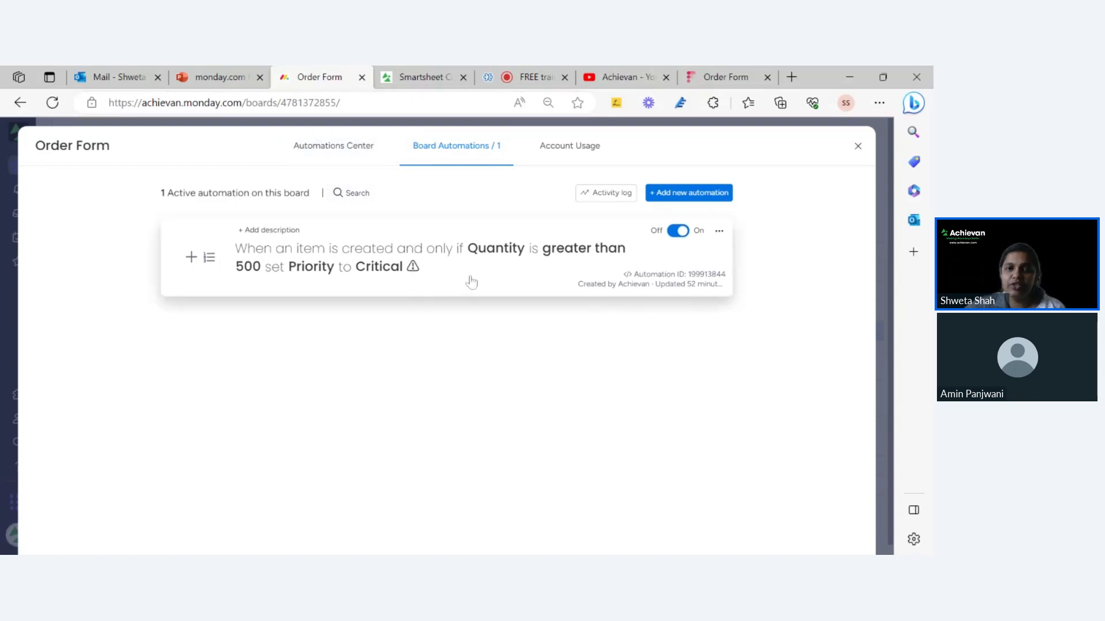
pyautogui.click(487, 122)
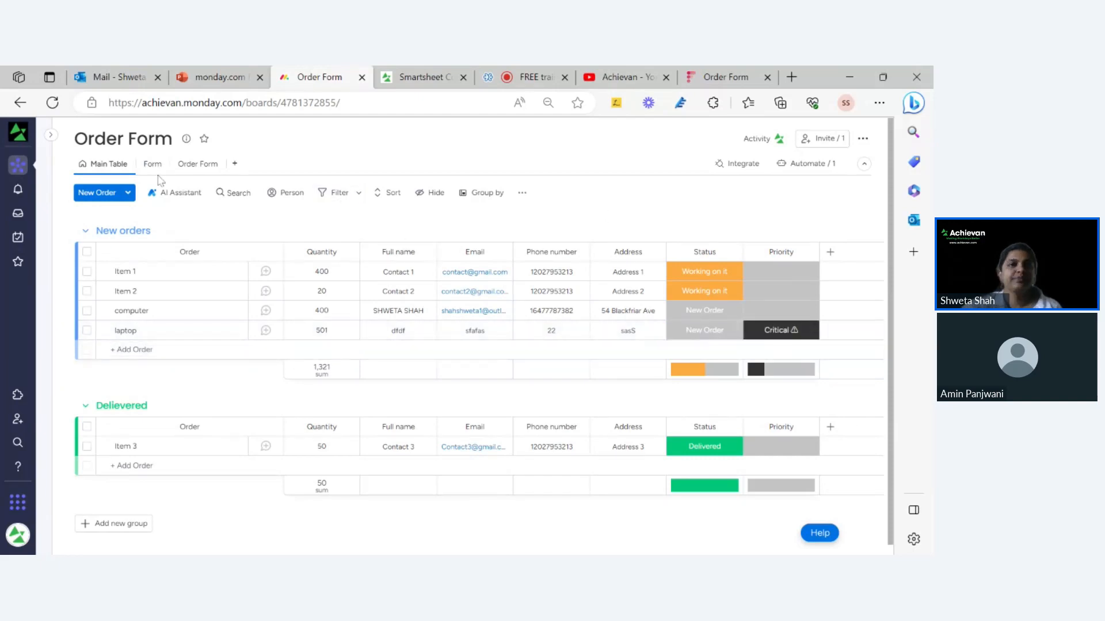
# - Open the Job Application Form board from the workspace and display its Form view
pyautogui.click(51, 135)
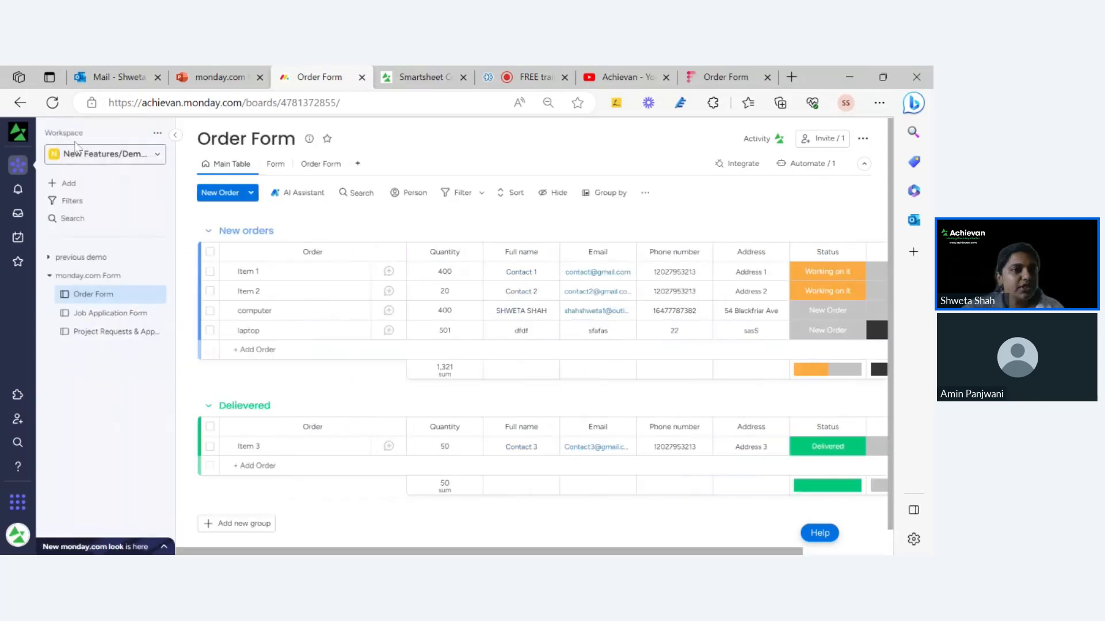
pyautogui.click(118, 315)
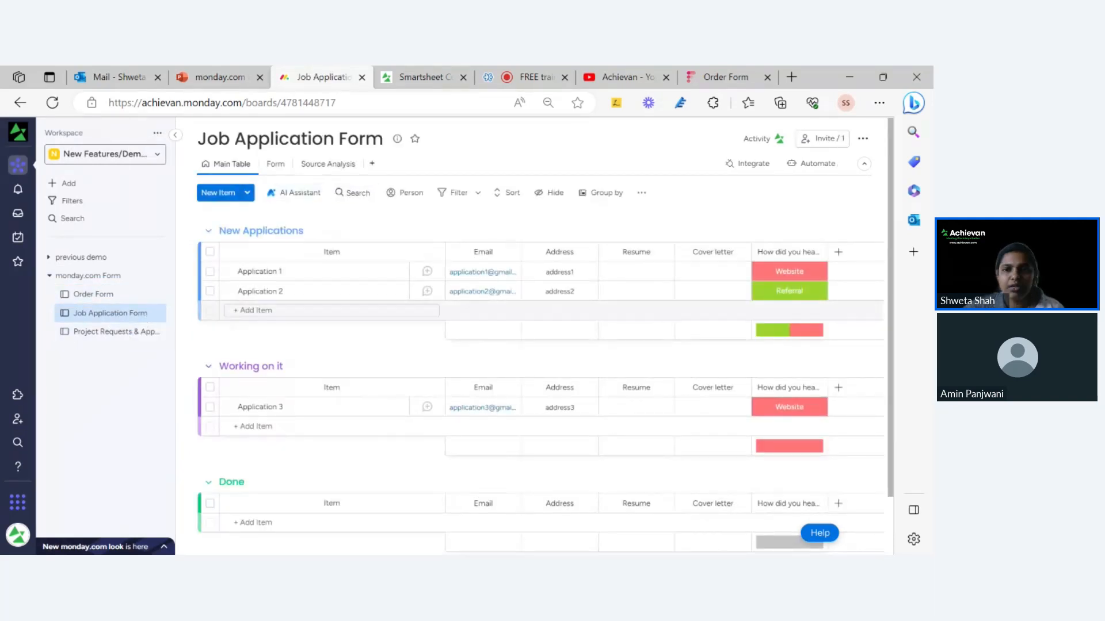
pyautogui.click(175, 135)
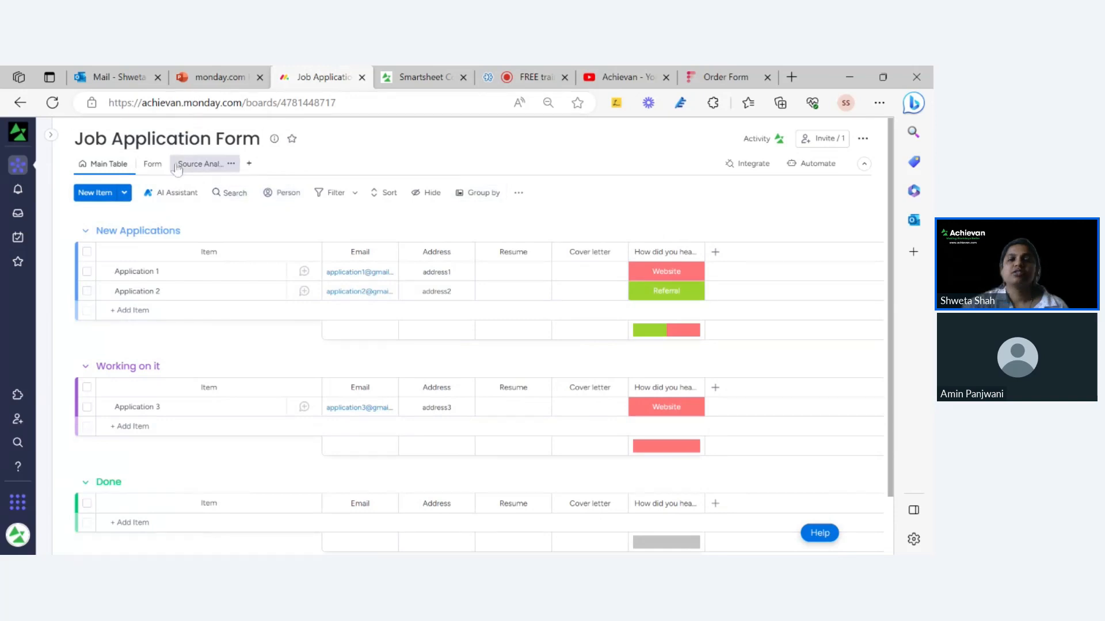
pyautogui.click(153, 165)
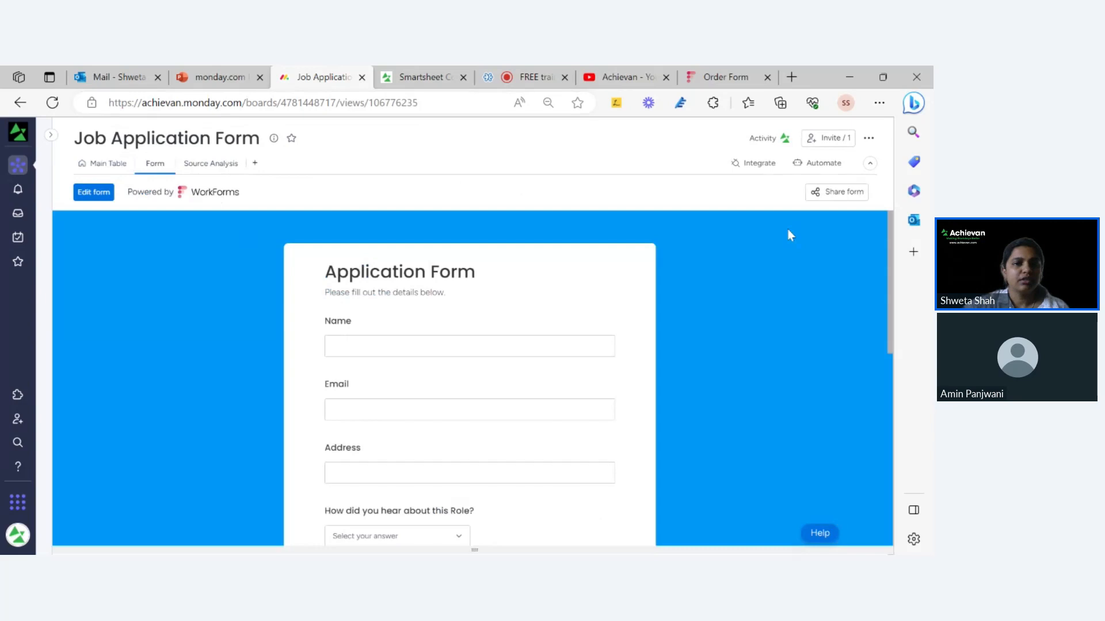
# - Copy the Application Form's share link and open it in a new browser tab
pyautogui.click(835, 192)
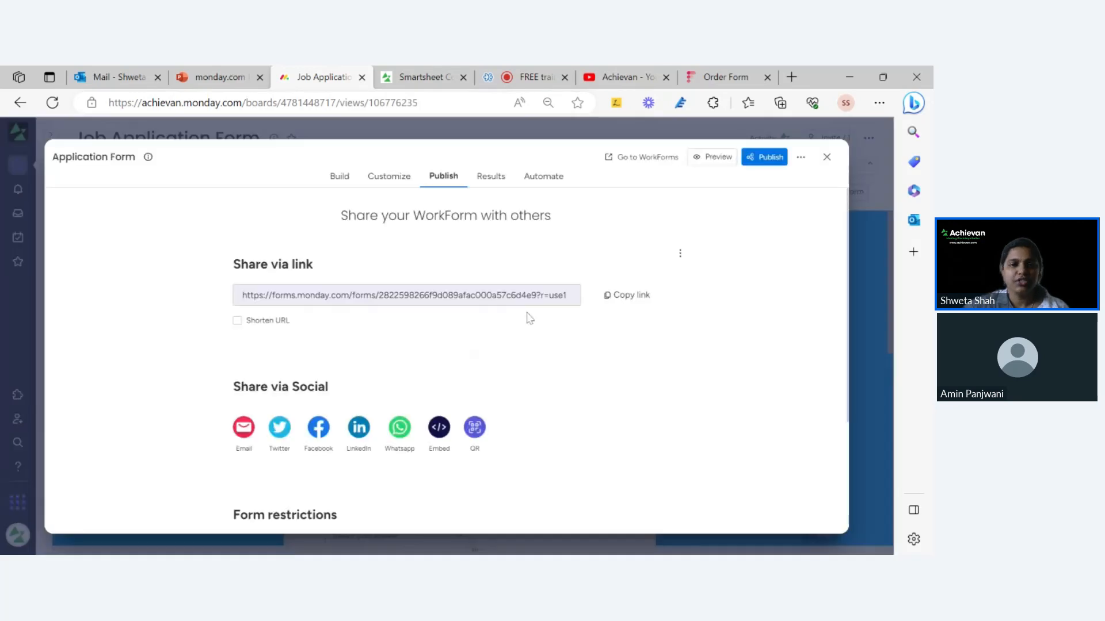
pyautogui.click(632, 295)
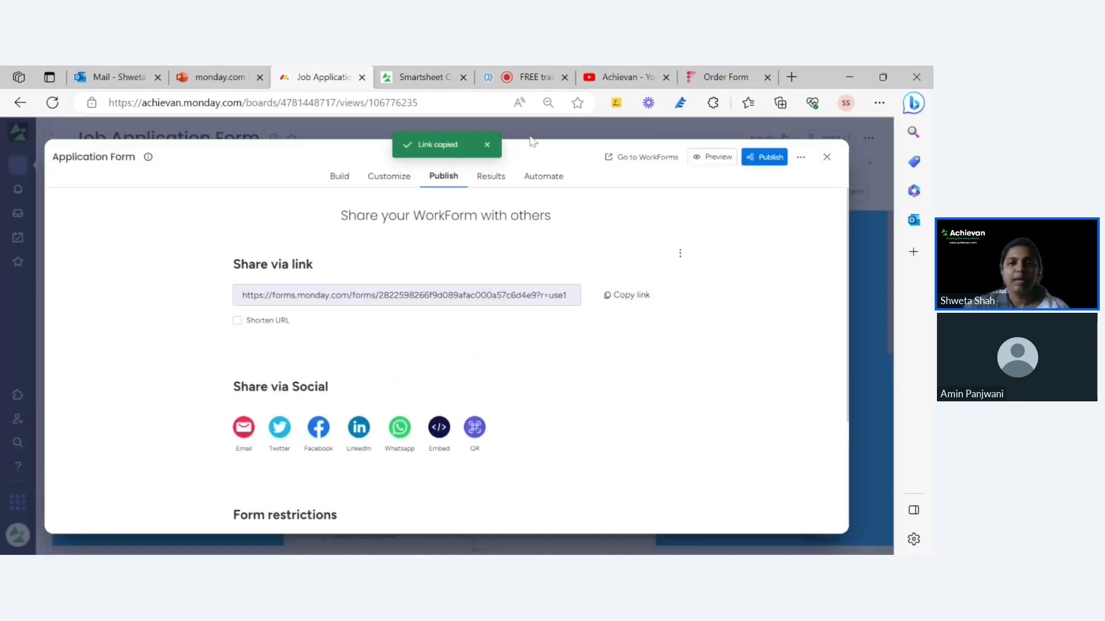
pyautogui.click(792, 78)
pyautogui.hotkey('ctrl', 'v')
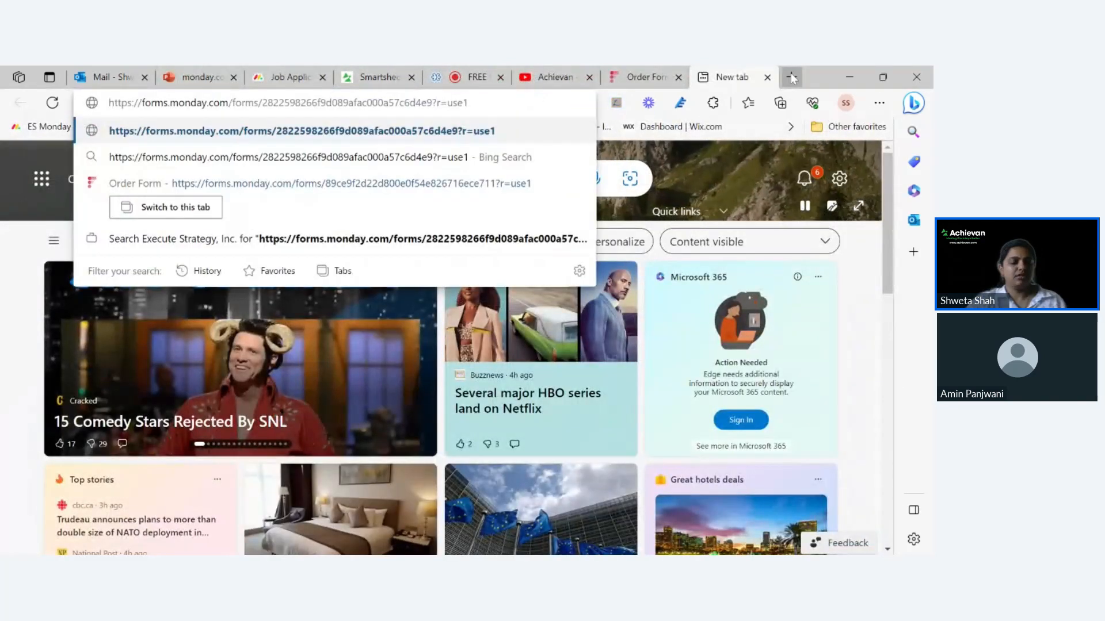
pyautogui.press('Return')
# - Return to the Job Application Form board, close the sharing window and display the workspace's options for adding new items
pyautogui.click(275, 75)
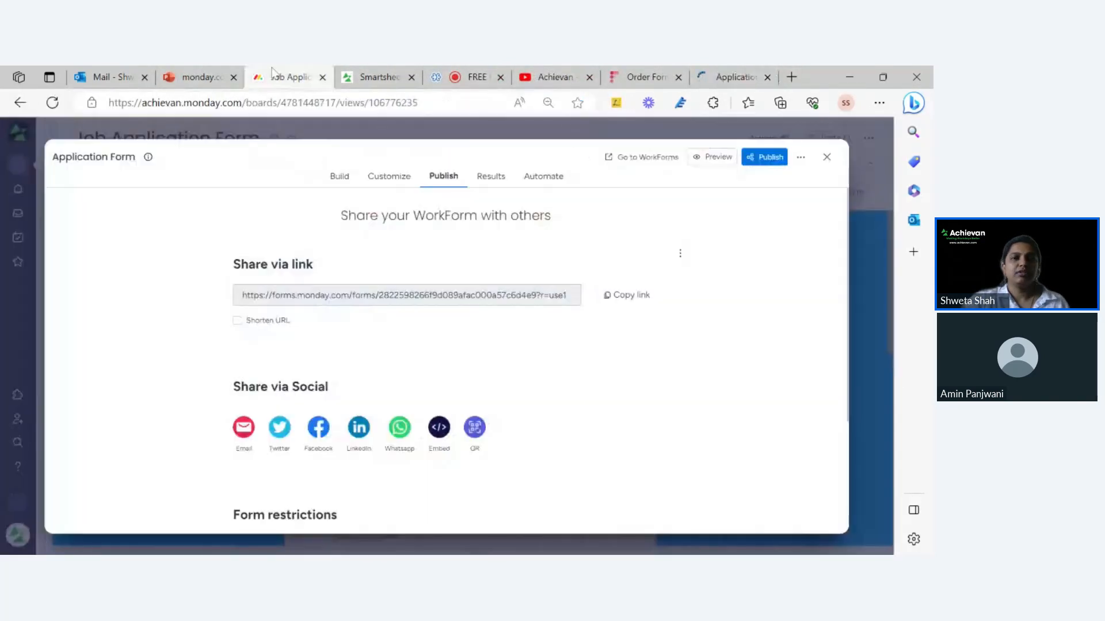
pyautogui.click(238, 133)
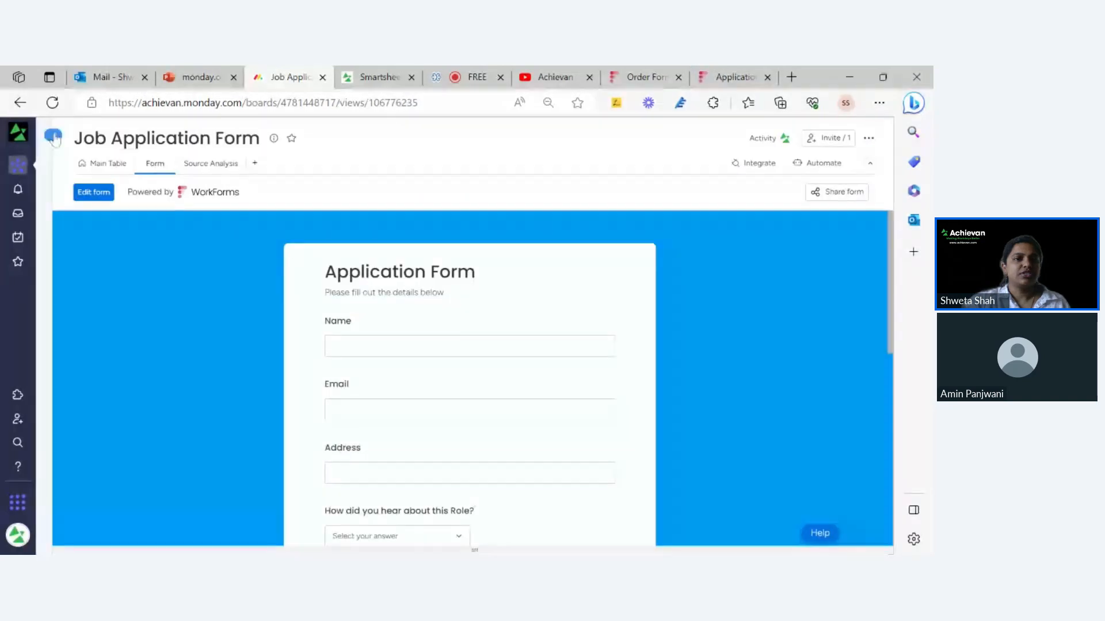
pyautogui.click(54, 138)
pyautogui.click(68, 183)
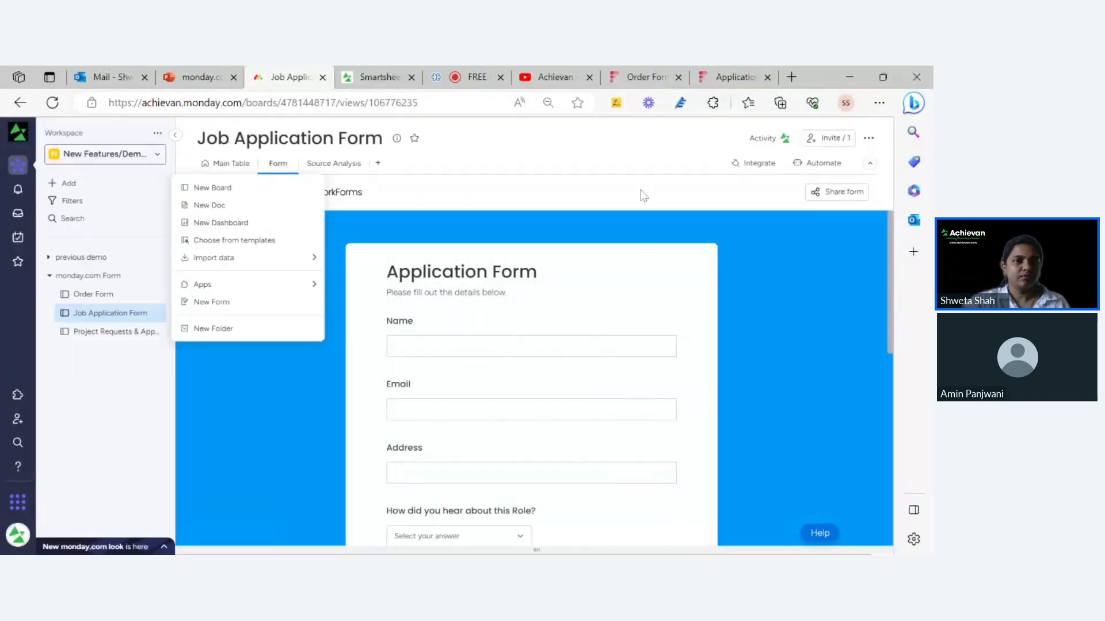
# - In the shared Application Form page, look through the applicant questions and the file upload fields
pyautogui.click(698, 81)
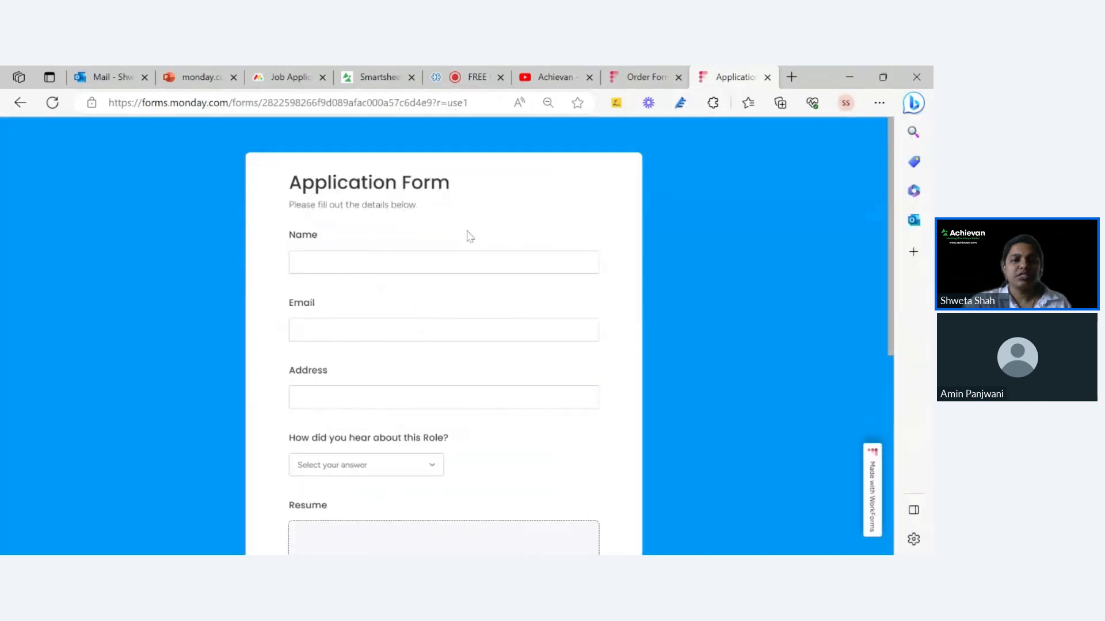
pyautogui.scroll(-5, 471, 239)
pyautogui.scroll(5, 473, 240)
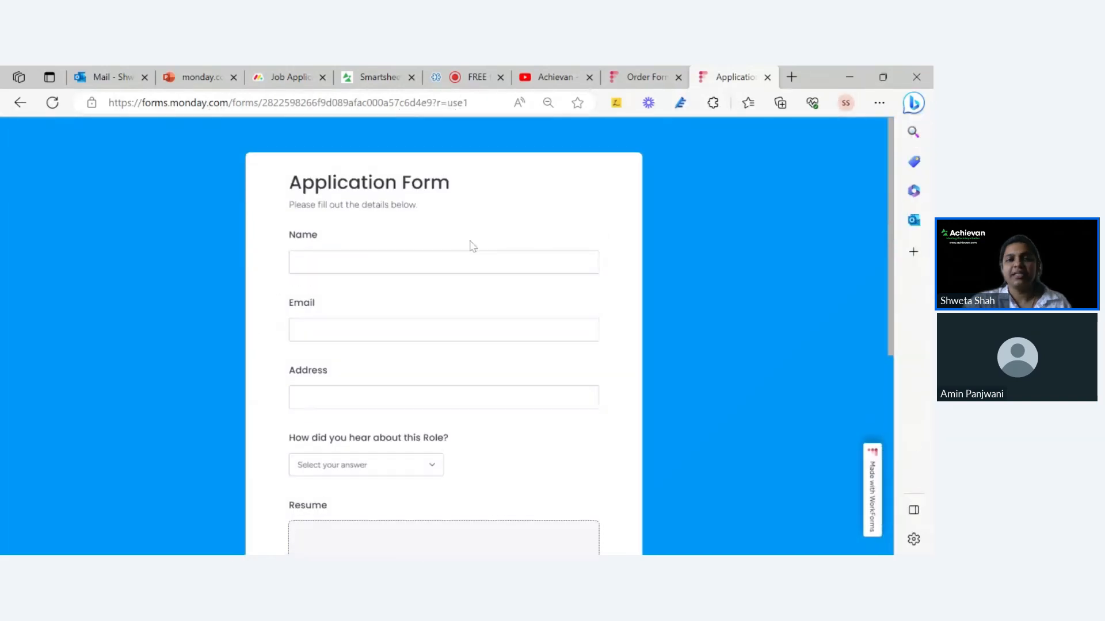
pyautogui.scroll(-3, 471, 247)
pyautogui.scroll(-3, 498, 414)
pyautogui.scroll(5, 497, 408)
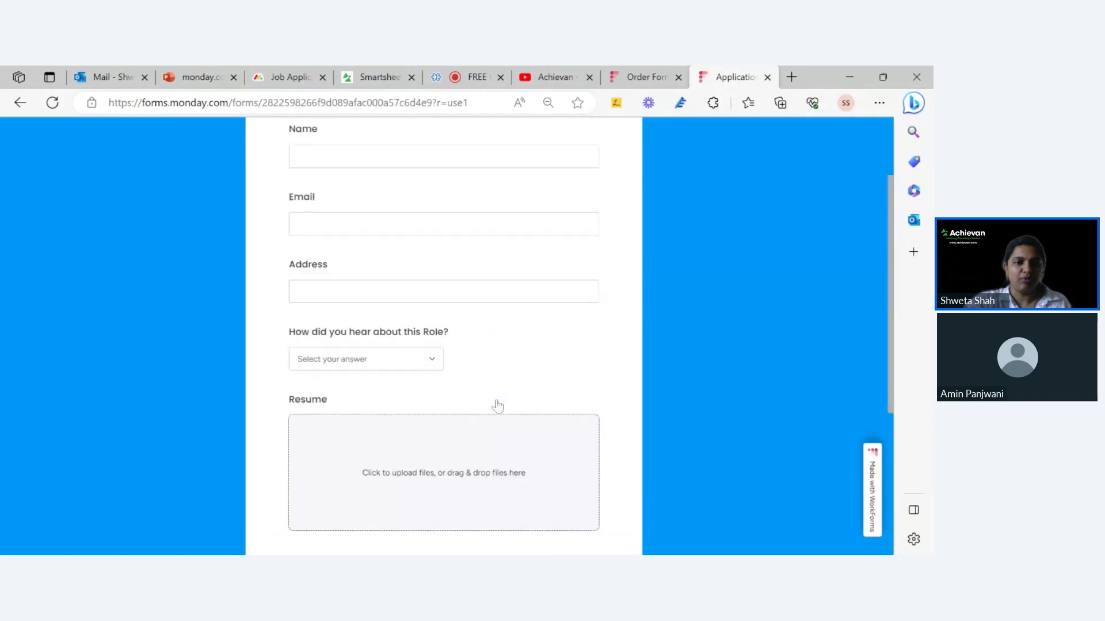
pyautogui.scroll(2, 483, 385)
# - Fill in the Name field of the shared Application Form with the sample text SDAS
pyautogui.click(443, 262)
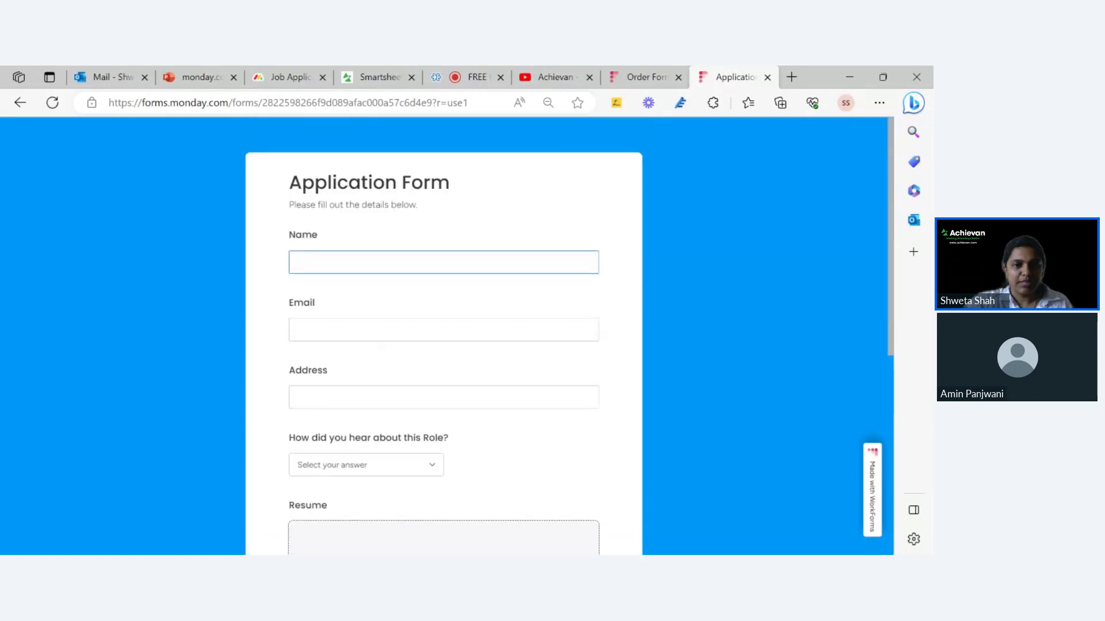
pyautogui.write('S')
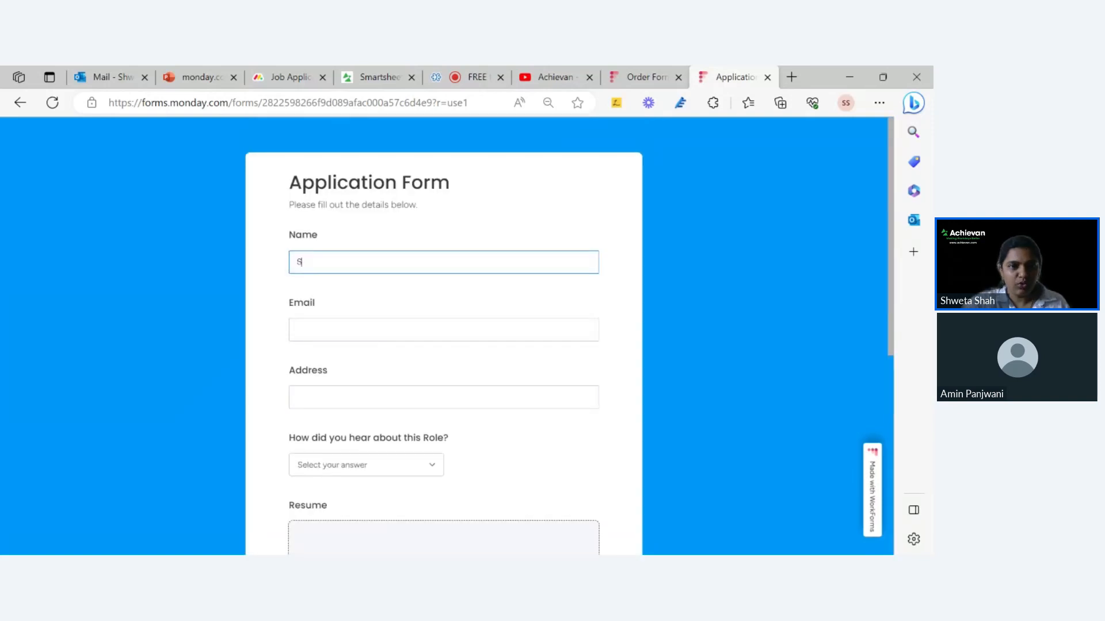
pyautogui.write('S')
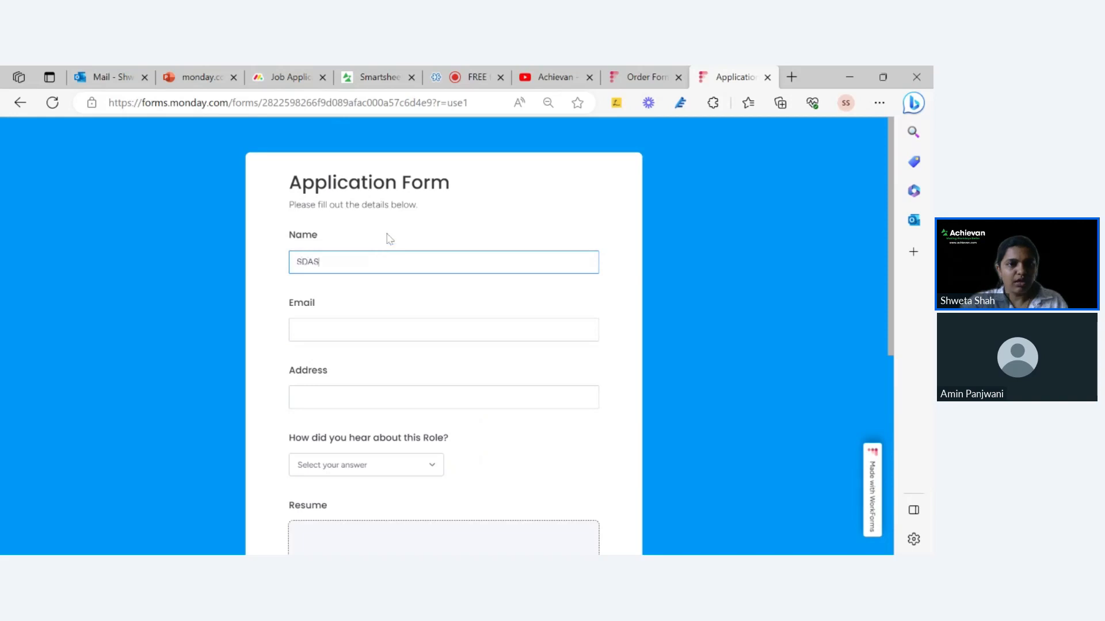
pyautogui.write('DAS')
# - Answer the "How did you hear about this Role?" question with Referral in the shared form
pyautogui.scroll(-3, 387, 241)
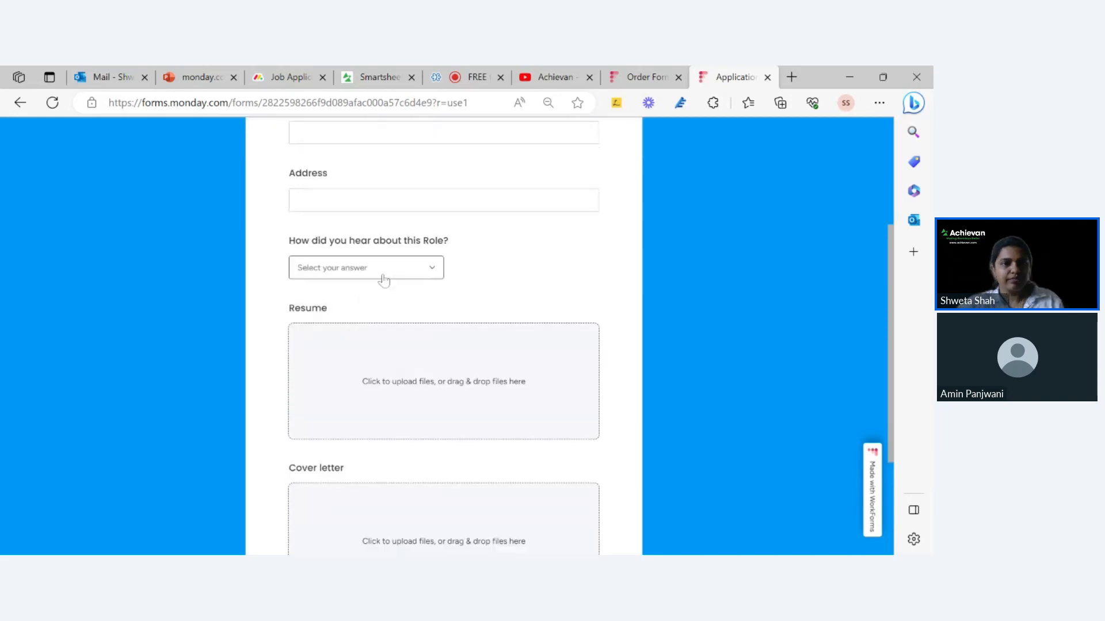
pyautogui.click(384, 276)
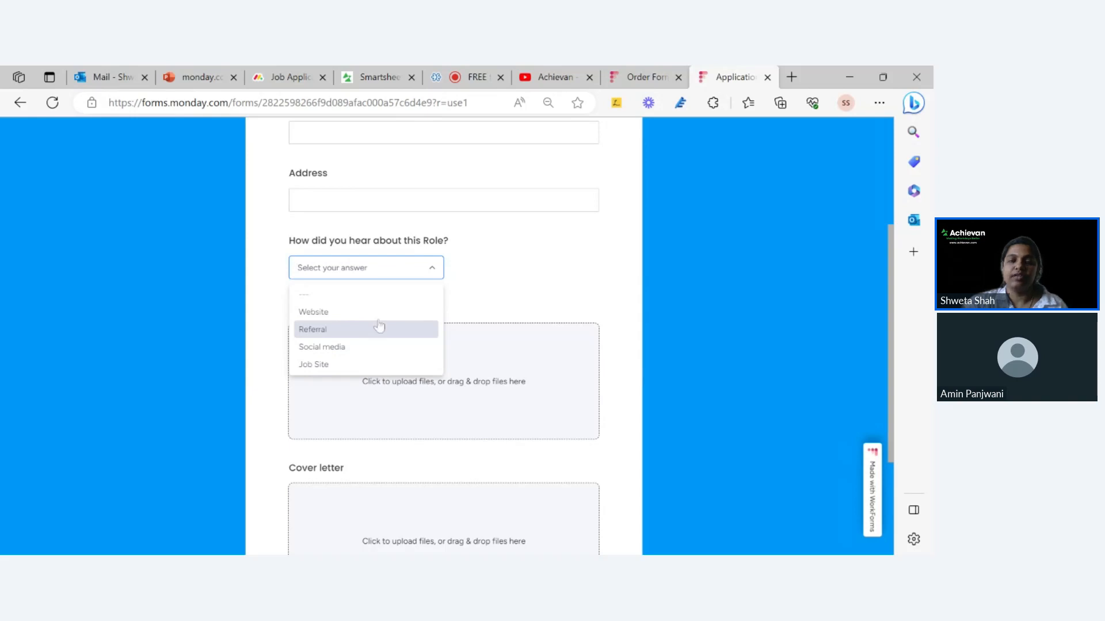
pyautogui.click(503, 266)
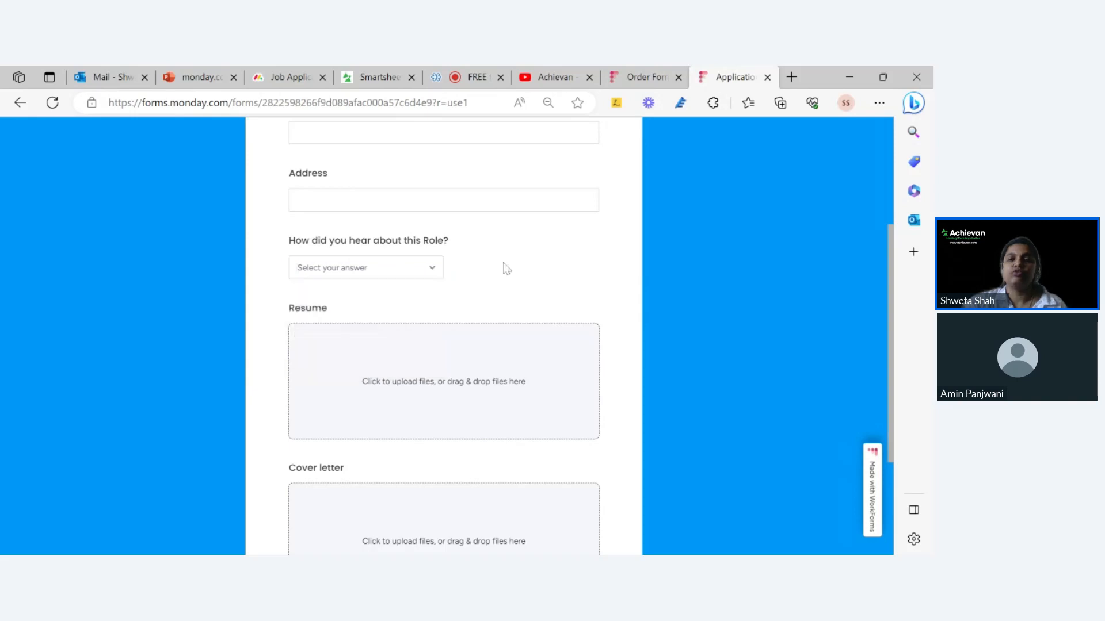
pyautogui.click(381, 272)
pyautogui.click(362, 328)
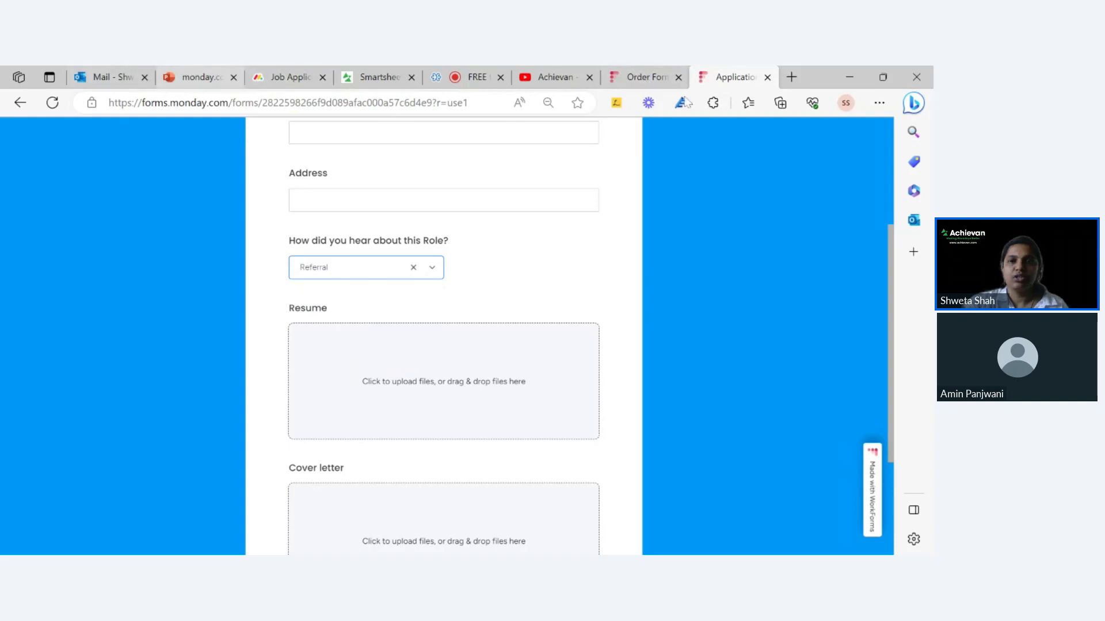
# - Return to the Job Application Form board, dismiss the options for adding new items and collapse the workspace sidebar
pyautogui.click(284, 79)
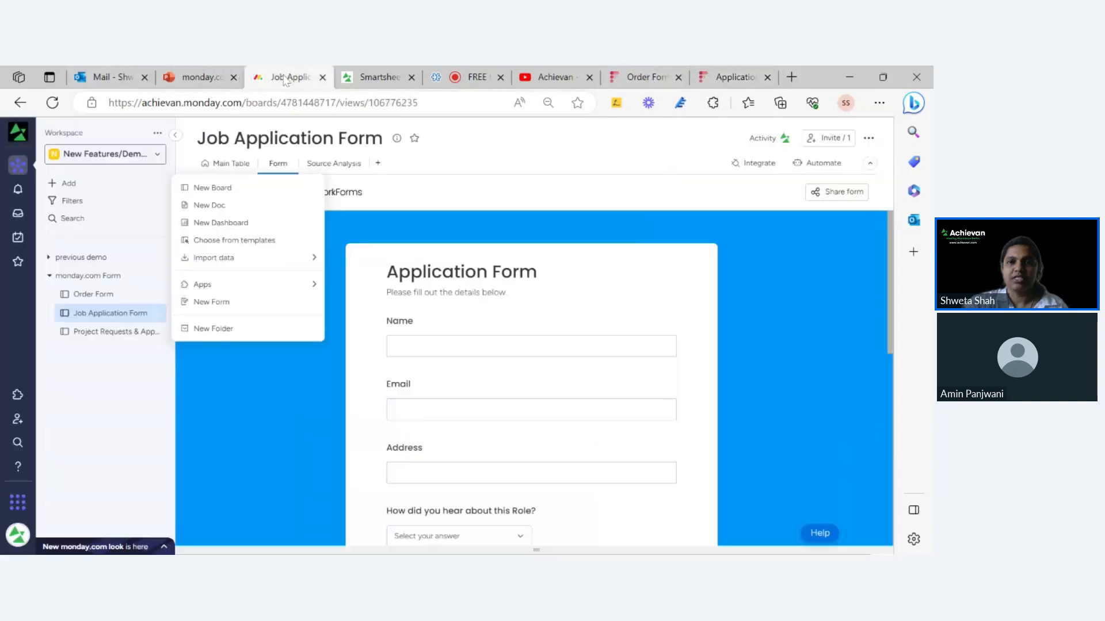
pyautogui.click(432, 191)
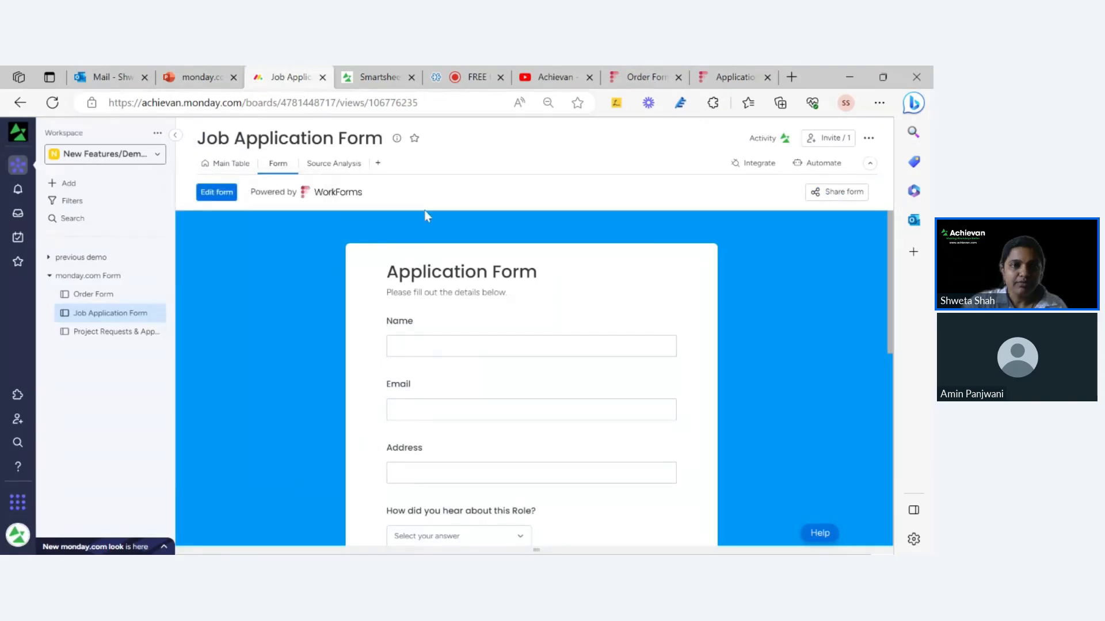
pyautogui.scroll(-3, 645, 358)
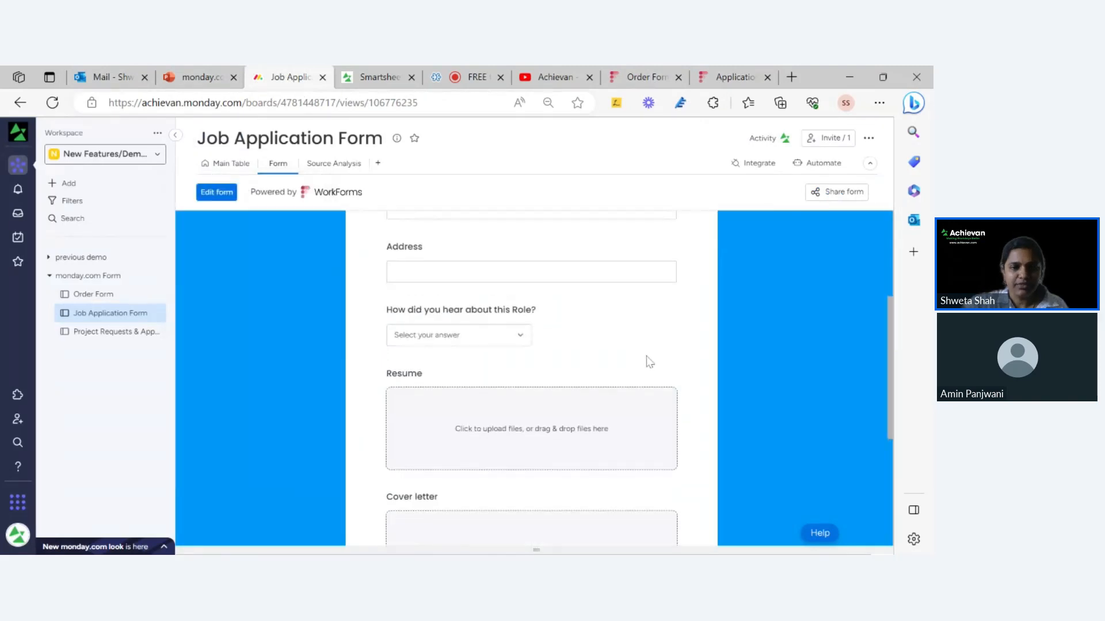
pyautogui.click(172, 137)
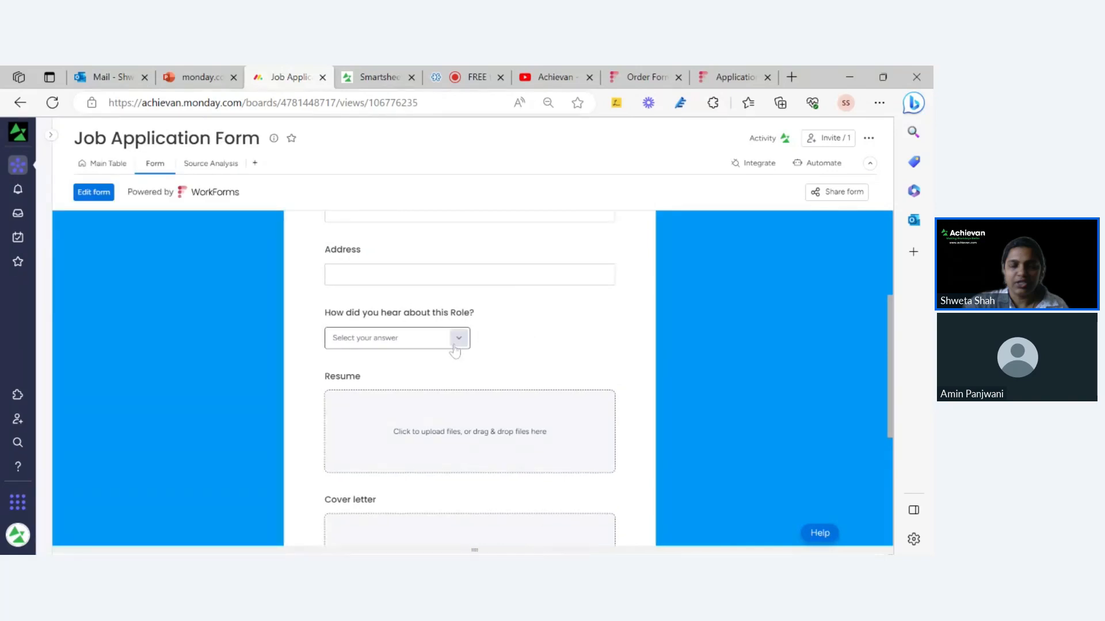
pyautogui.scroll(-1, 452, 339)
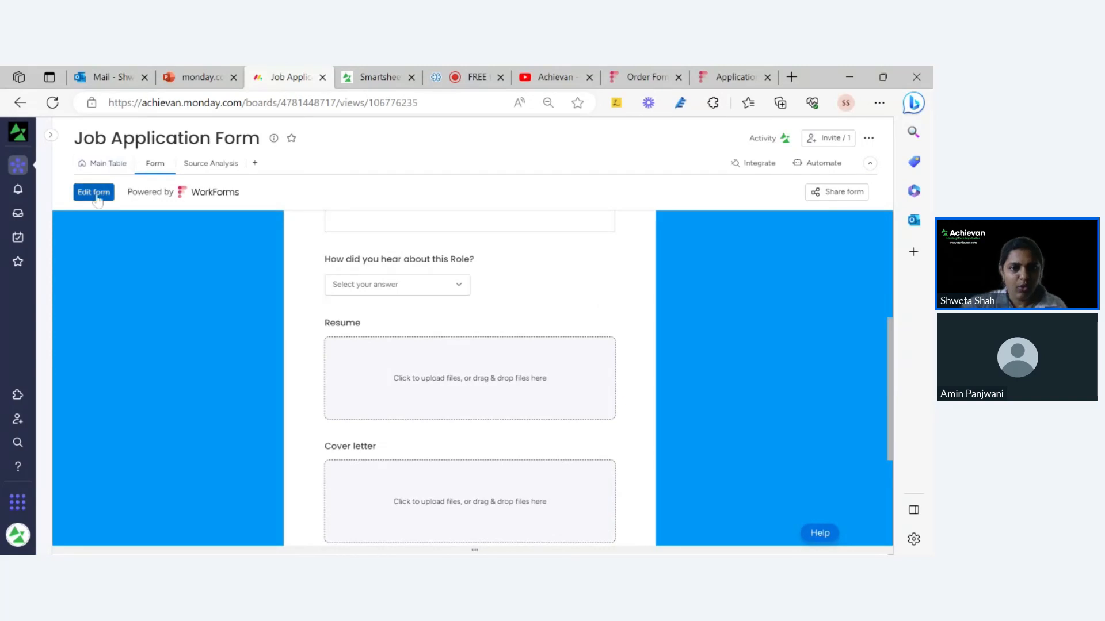
# - Compare the main table's columns with the questions in the board's Form view
pyautogui.click(108, 165)
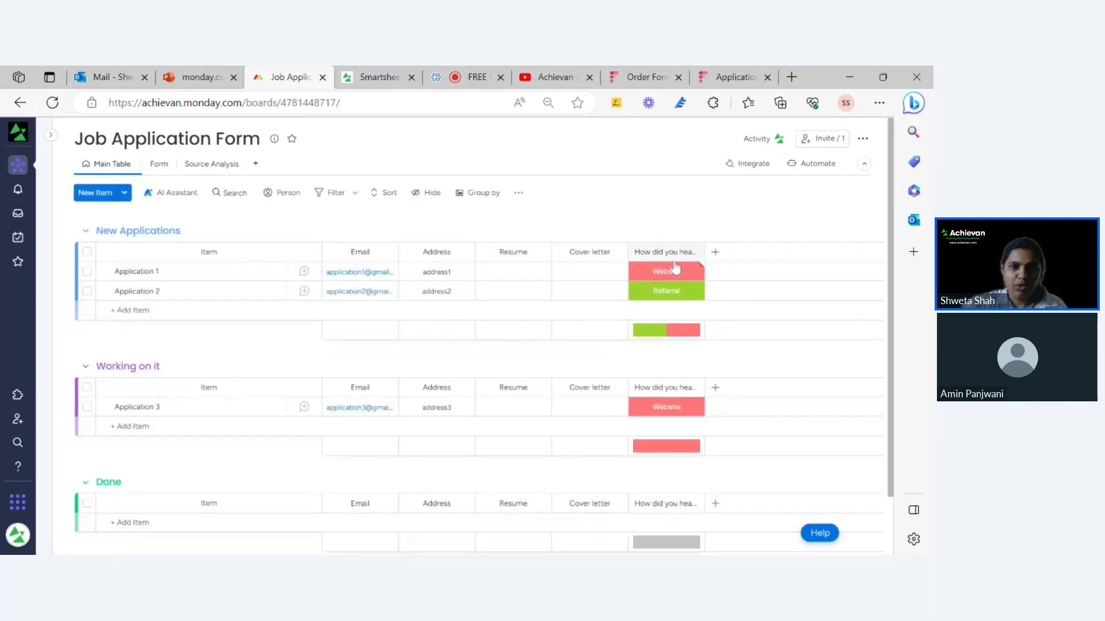
pyautogui.click(159, 164)
pyautogui.scroll(-6, 481, 375)
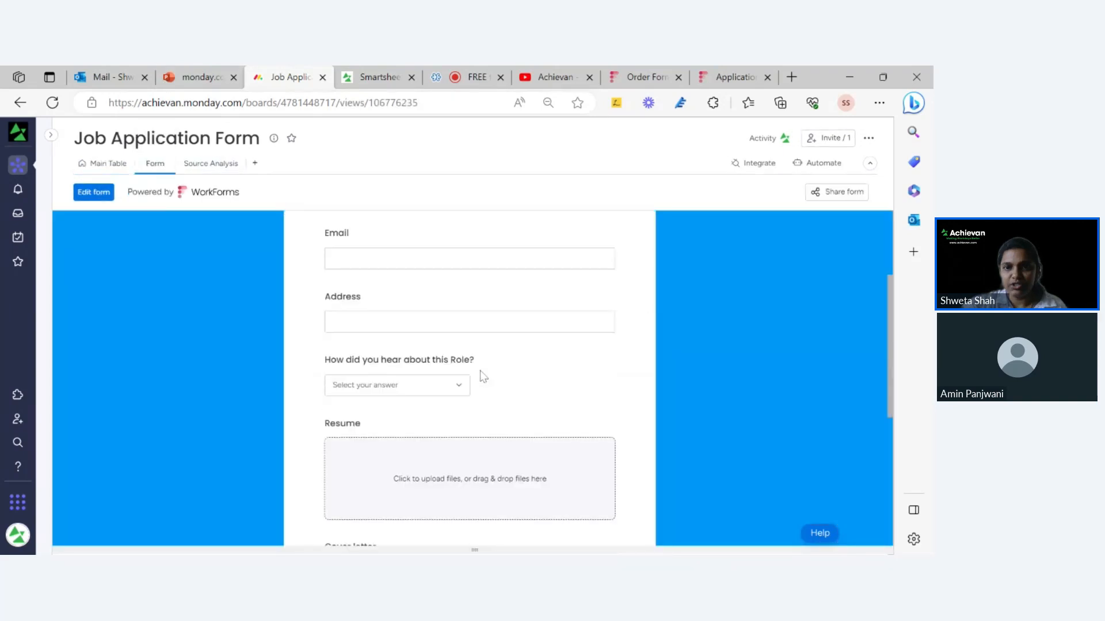
pyautogui.scroll(3, 476, 375)
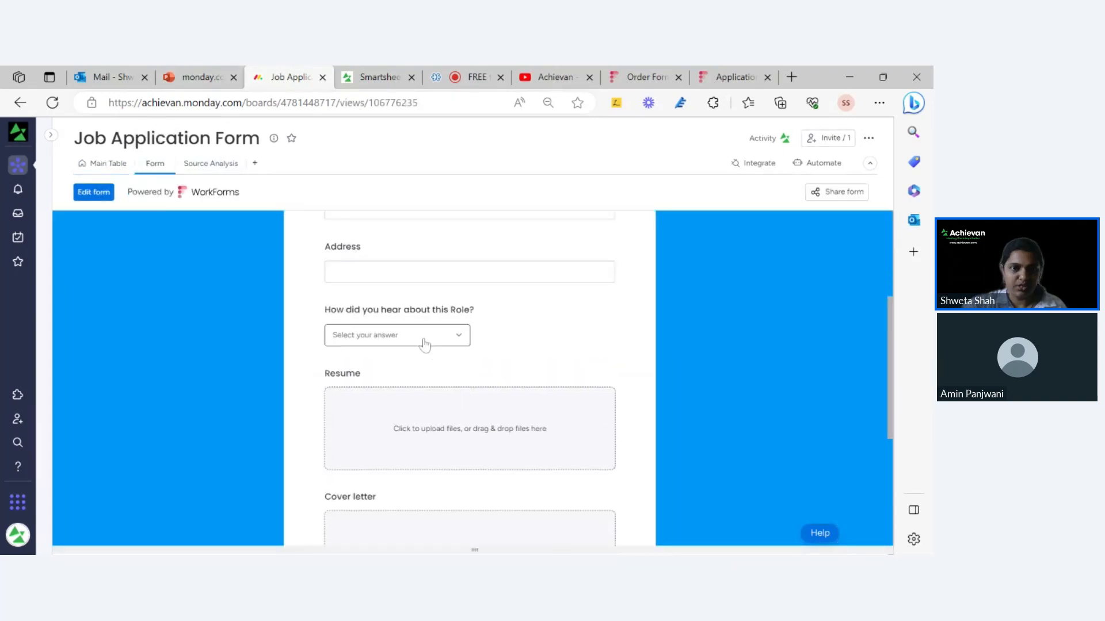
pyautogui.click(107, 164)
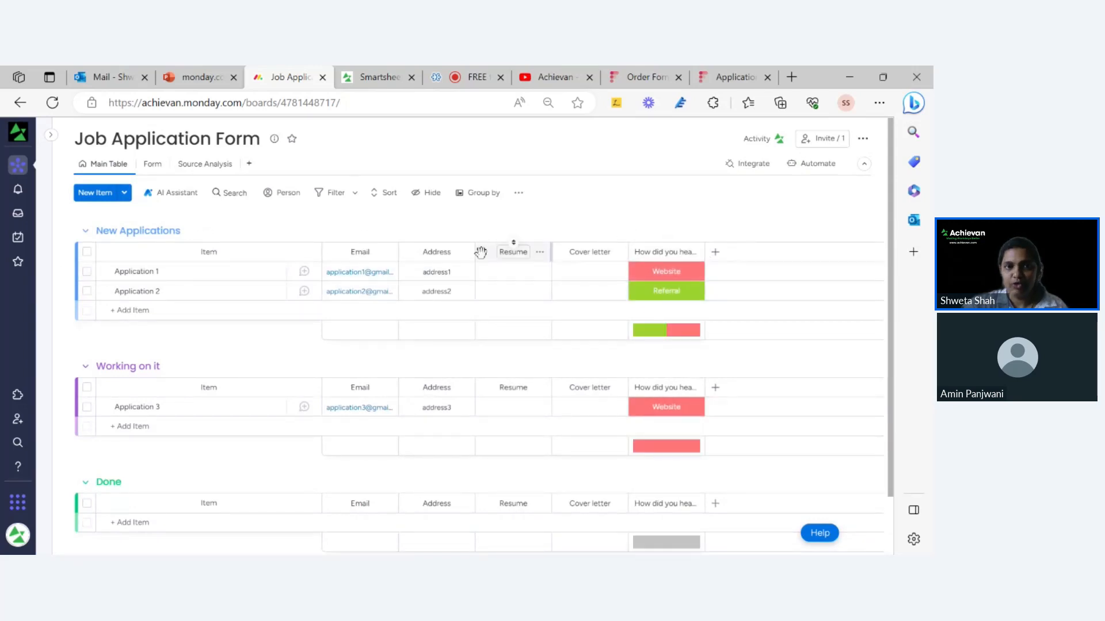
pyautogui.click(152, 164)
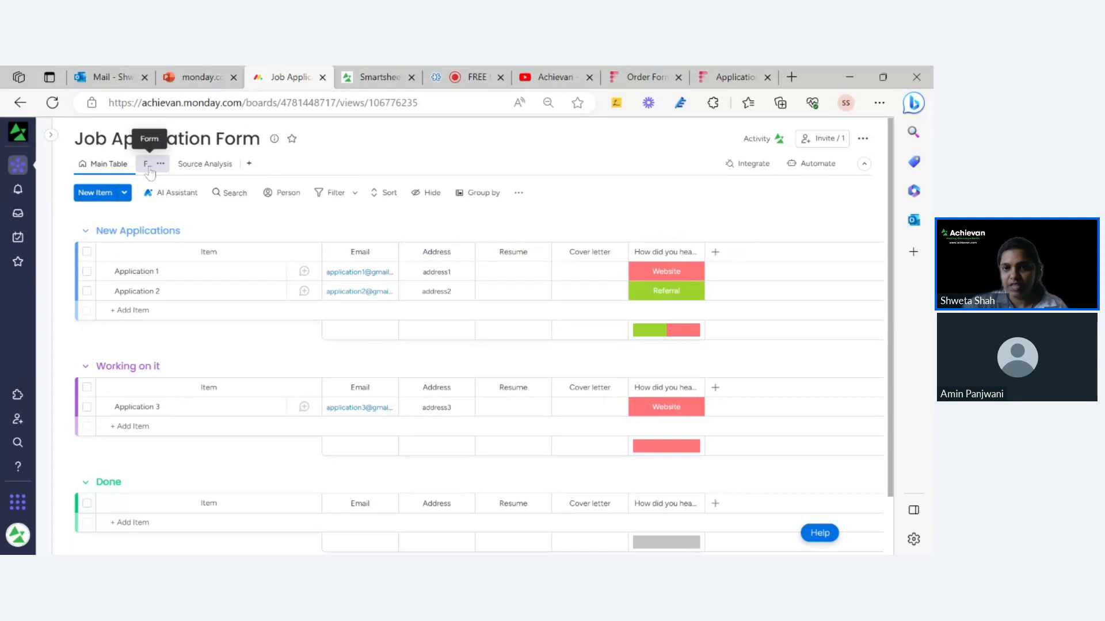
pyautogui.scroll(-3, 126, 246)
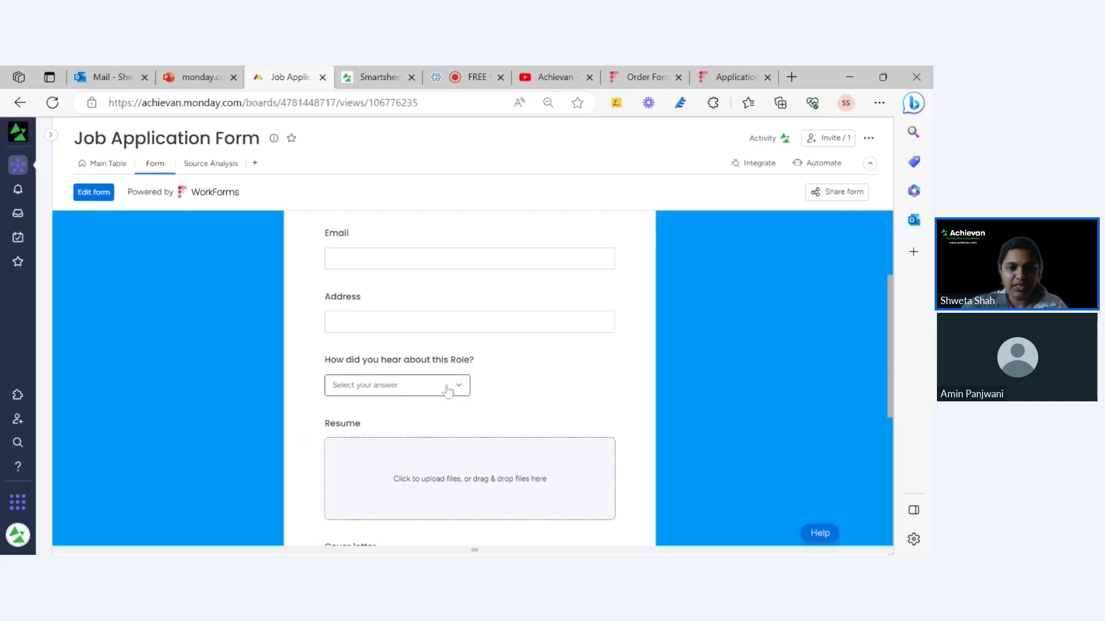
# - Open the Application Form for editing and look through its questions around "How did you hear about this Role?"
pyautogui.click(95, 193)
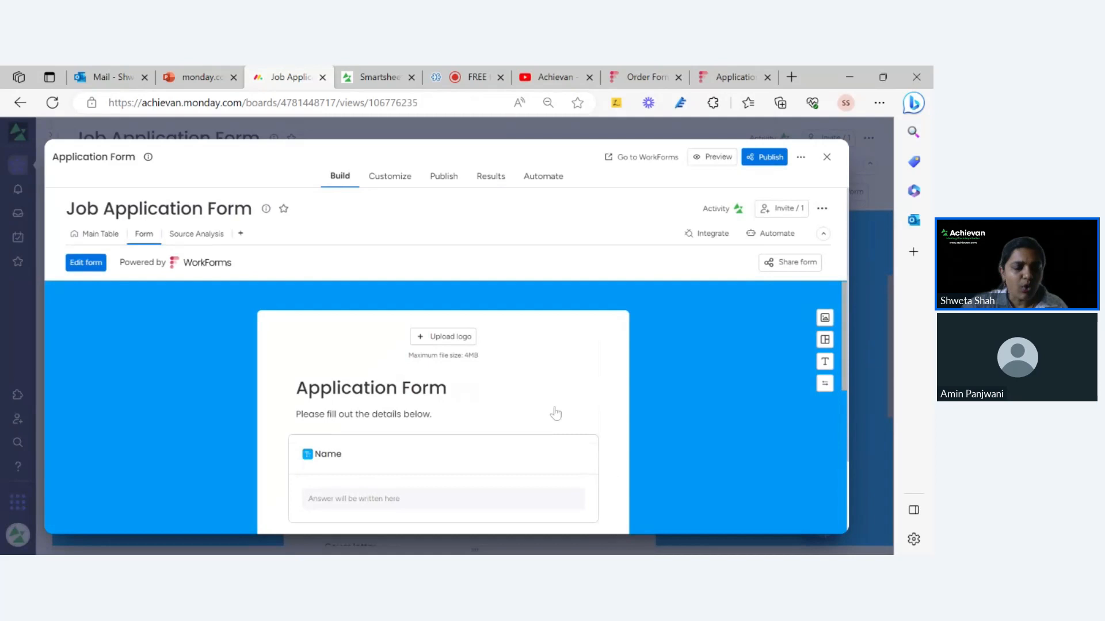
pyautogui.scroll(-5, 547, 405)
pyautogui.scroll(-5, 541, 410)
pyautogui.scroll(1, 529, 358)
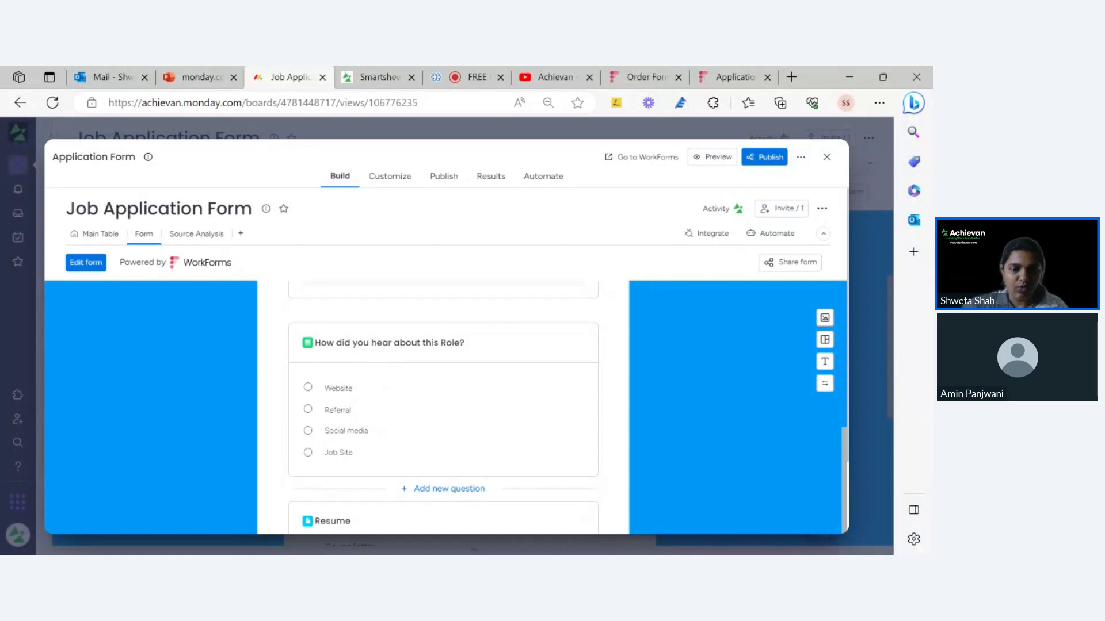
pyautogui.scroll(-3, 598, 455)
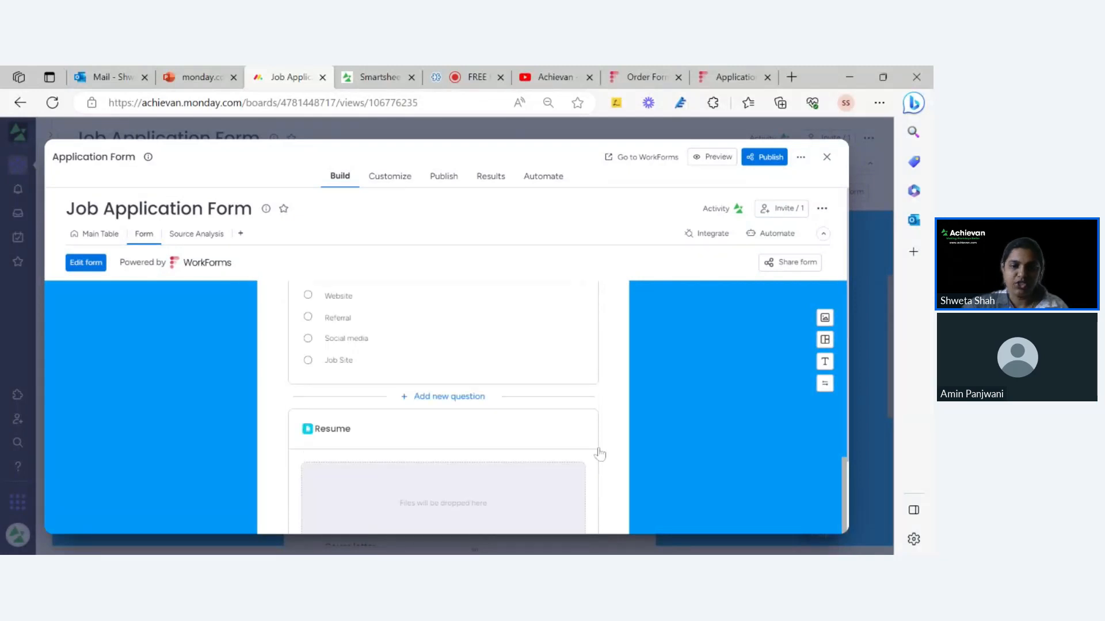
pyautogui.scroll(4, 597, 451)
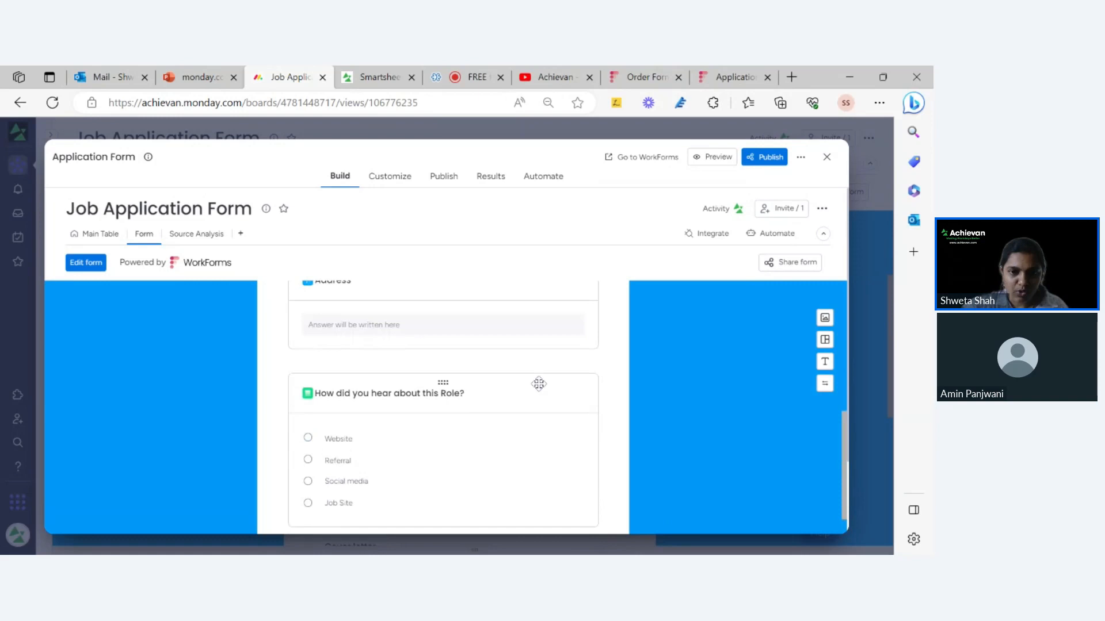
pyautogui.scroll(-2, 547, 409)
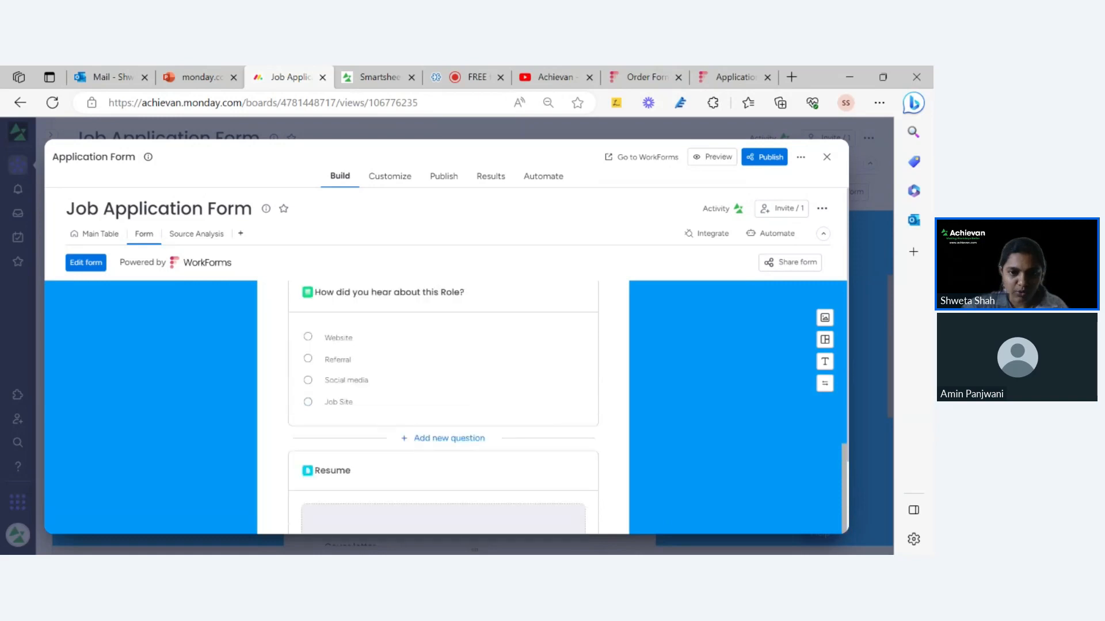
# - Include a condition on the "How did you hear about this Role?" question and review its settings
pyautogui.click(519, 303)
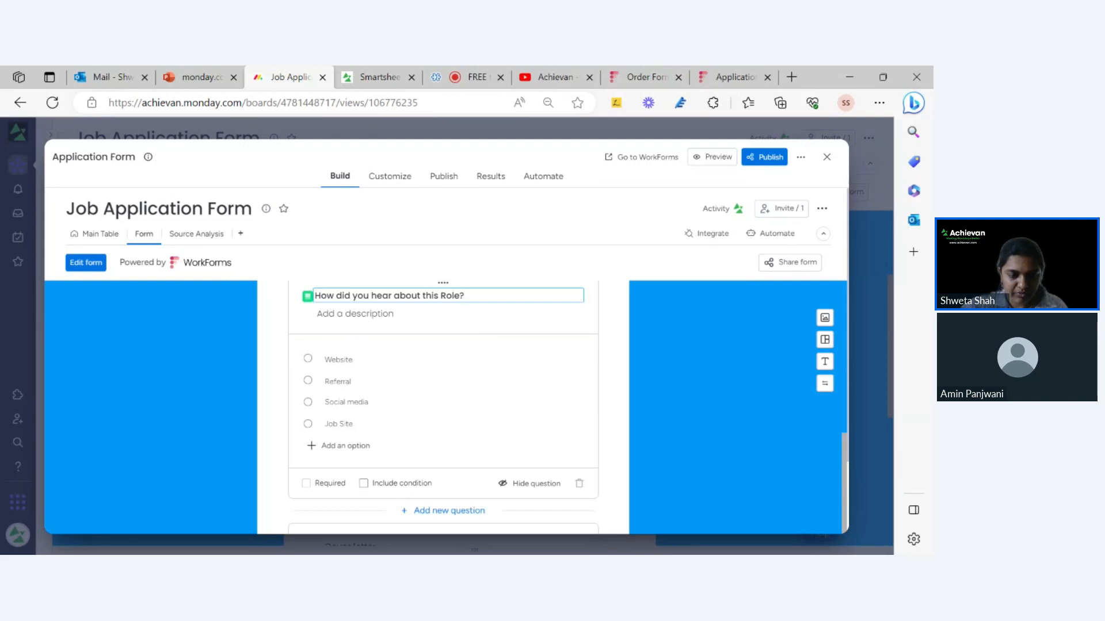
pyautogui.click(364, 483)
pyautogui.scroll(-2, 420, 457)
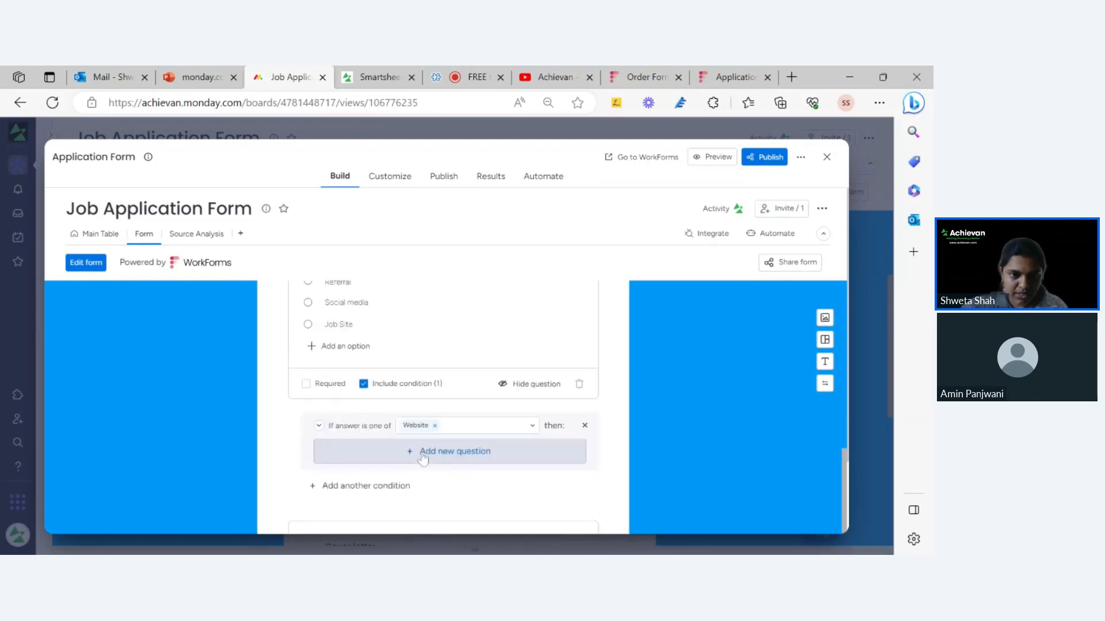
pyautogui.scroll(1, 397, 489)
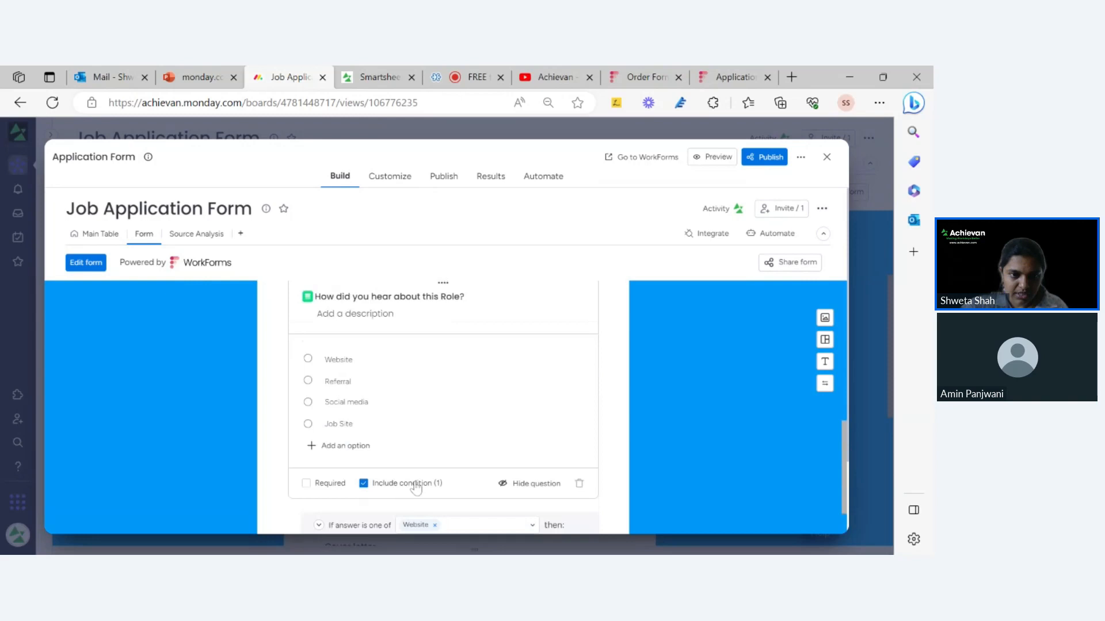
pyautogui.scroll(-2, 419, 473)
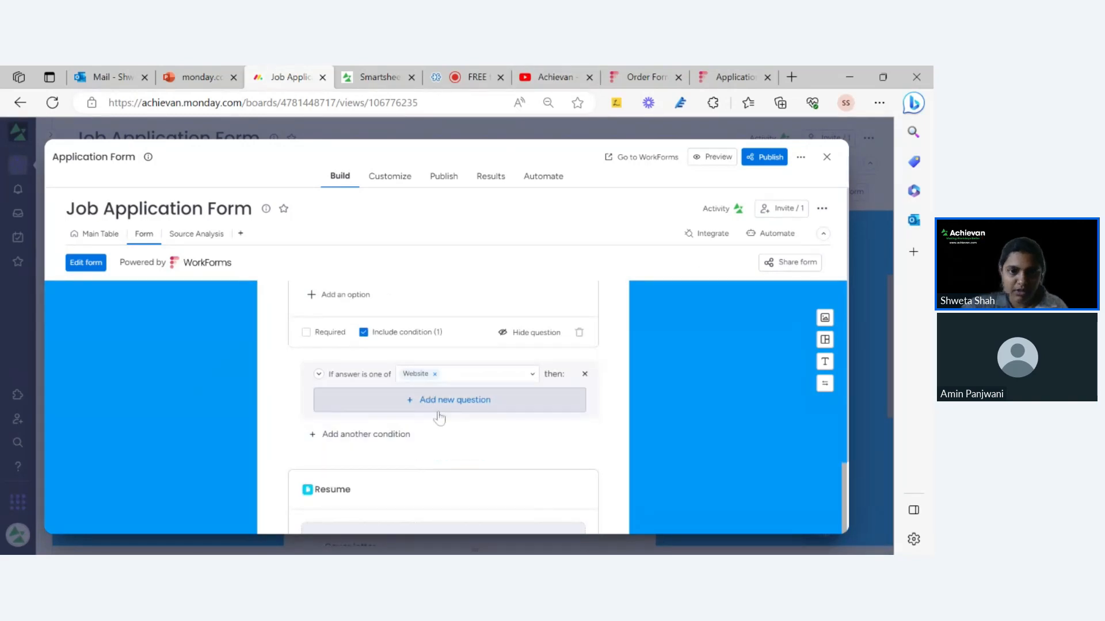
pyautogui.scroll(3, 441, 414)
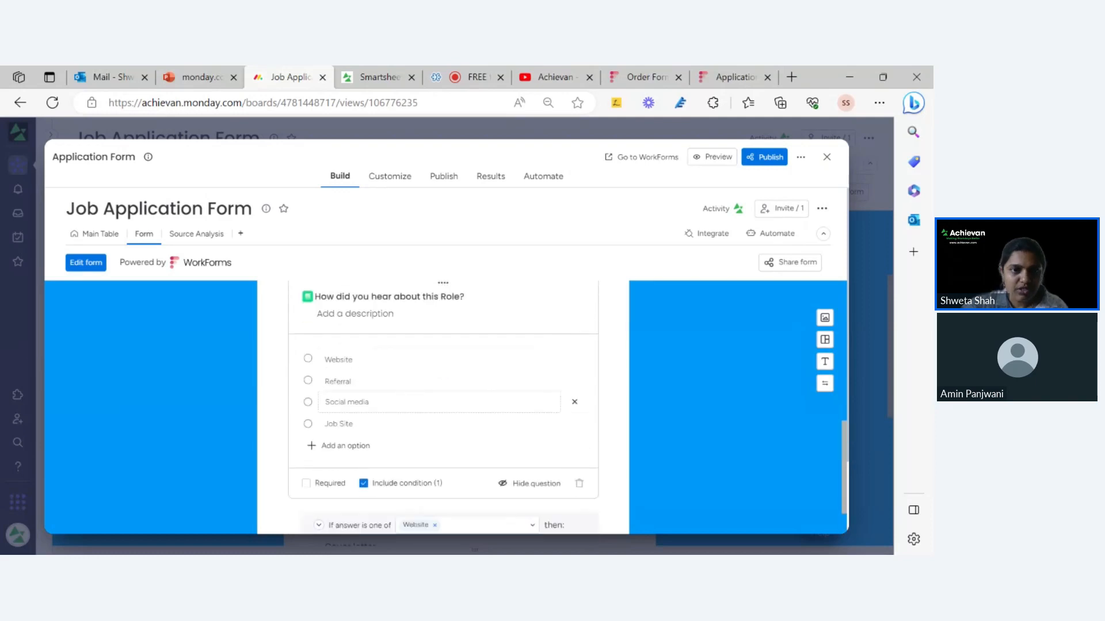
pyautogui.scroll(-1, 309, 411)
pyautogui.scroll(-2, 420, 417)
pyautogui.scroll(2, 420, 417)
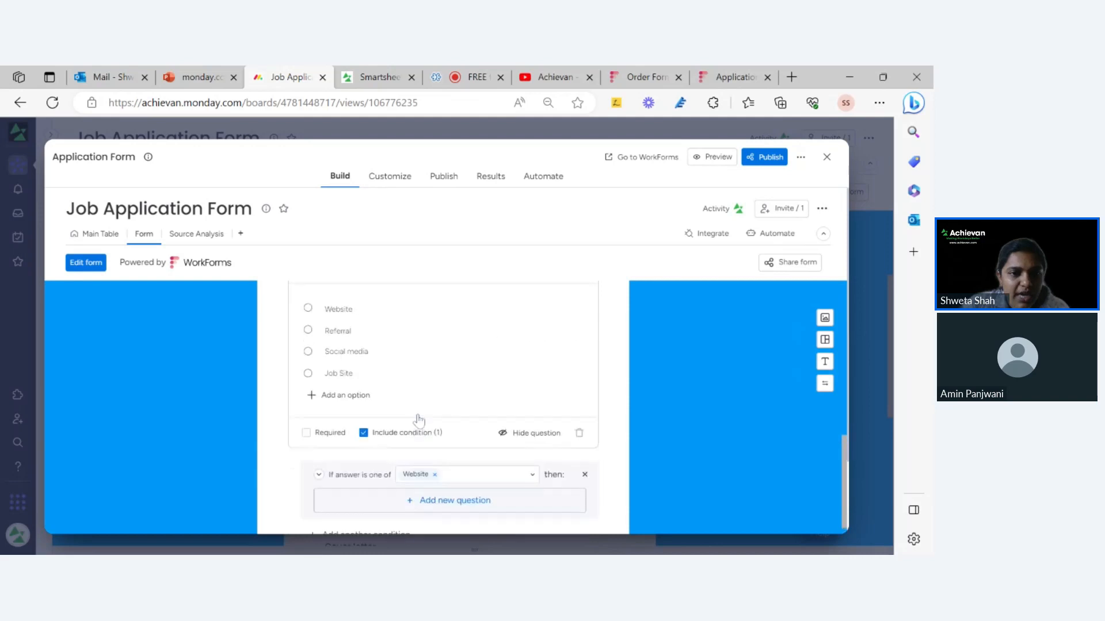
# - Replace Website with Job Site as the answer that triggers the condition
pyautogui.scroll(-3, 418, 420)
pyautogui.scroll(1, 417, 420)
pyautogui.click(435, 374)
pyautogui.scroll(2, 431, 377)
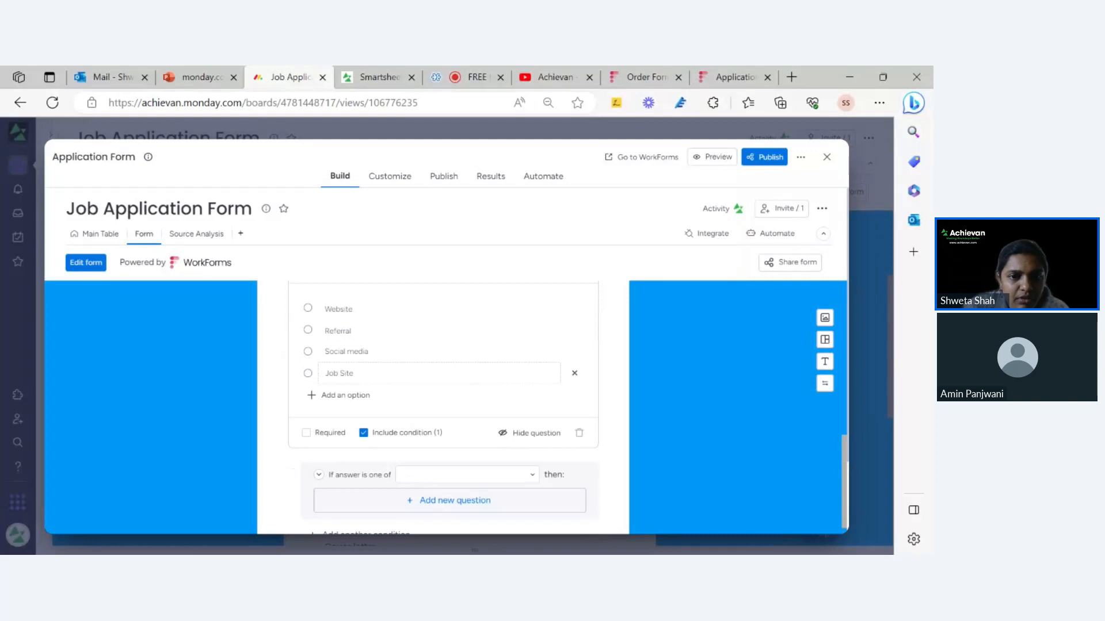
pyautogui.scroll(-2, 410, 405)
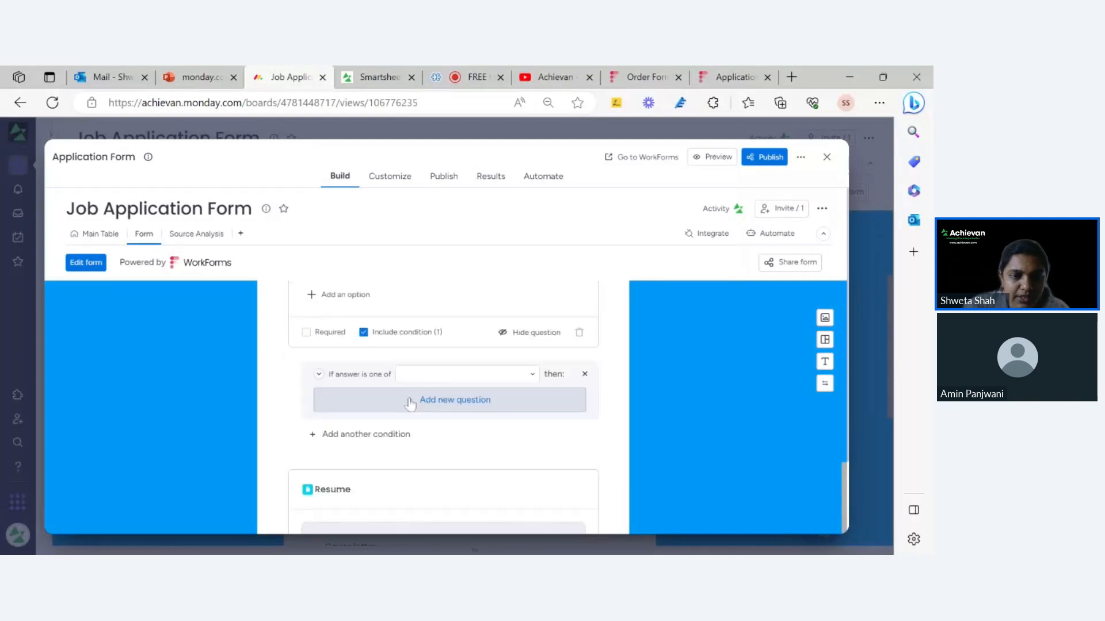
pyautogui.click(436, 375)
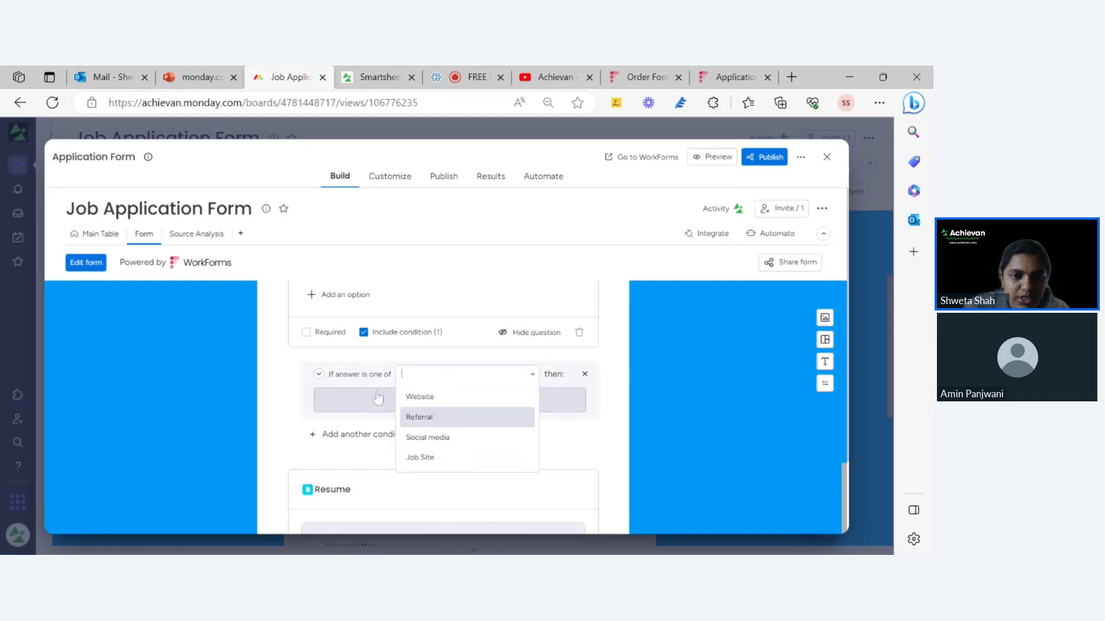
pyautogui.click(424, 459)
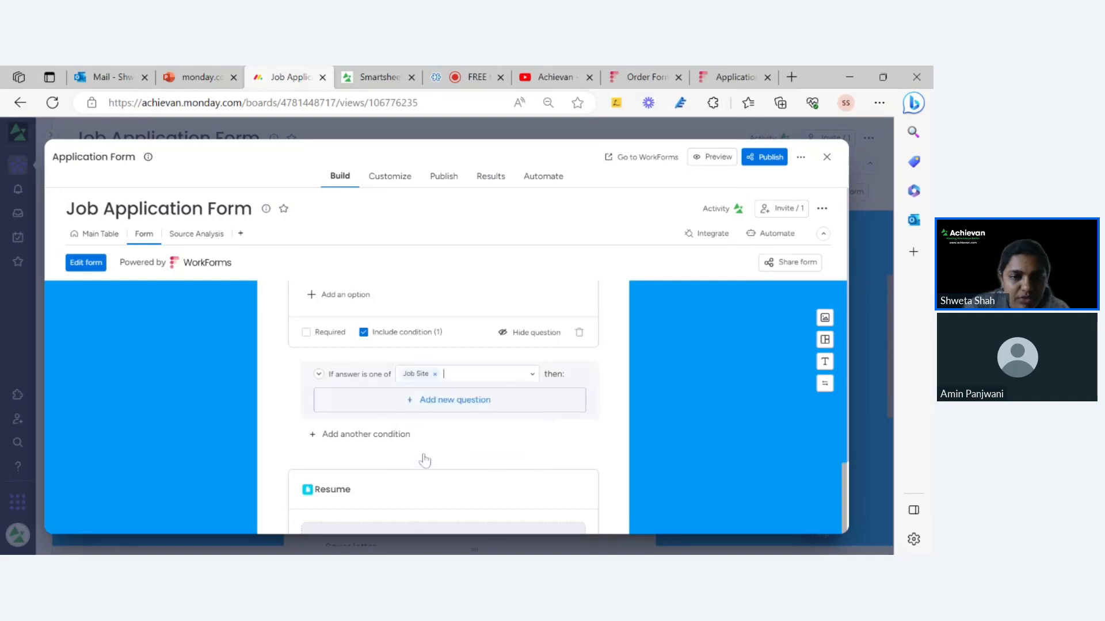
# - Add a single-select follow-up question under the Job Site condition
pyautogui.click(464, 403)
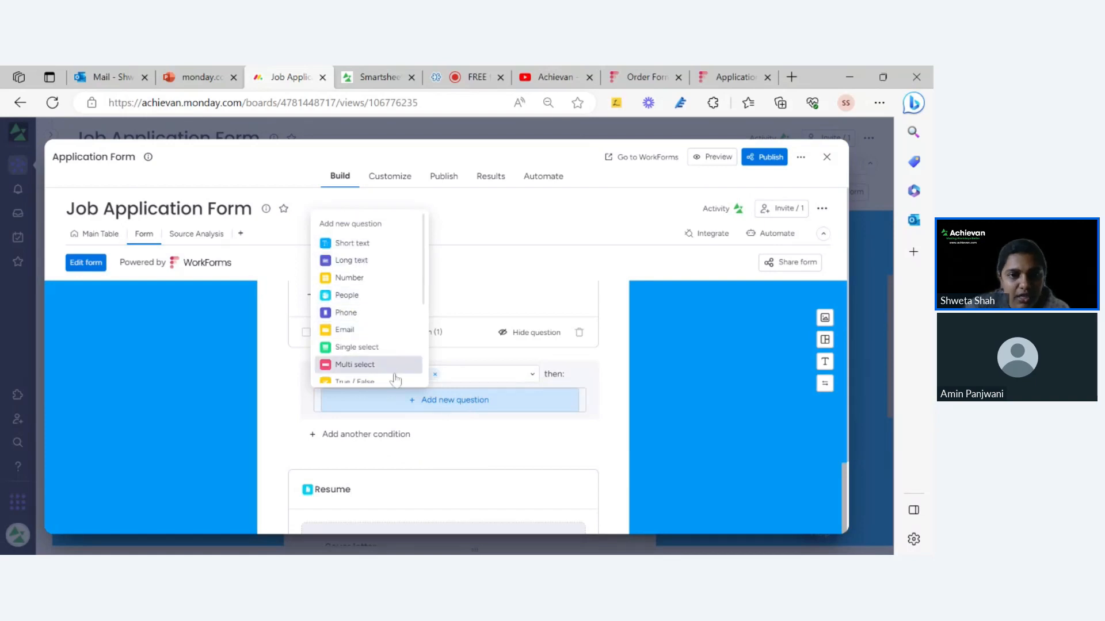
pyautogui.scroll(-1, 395, 368)
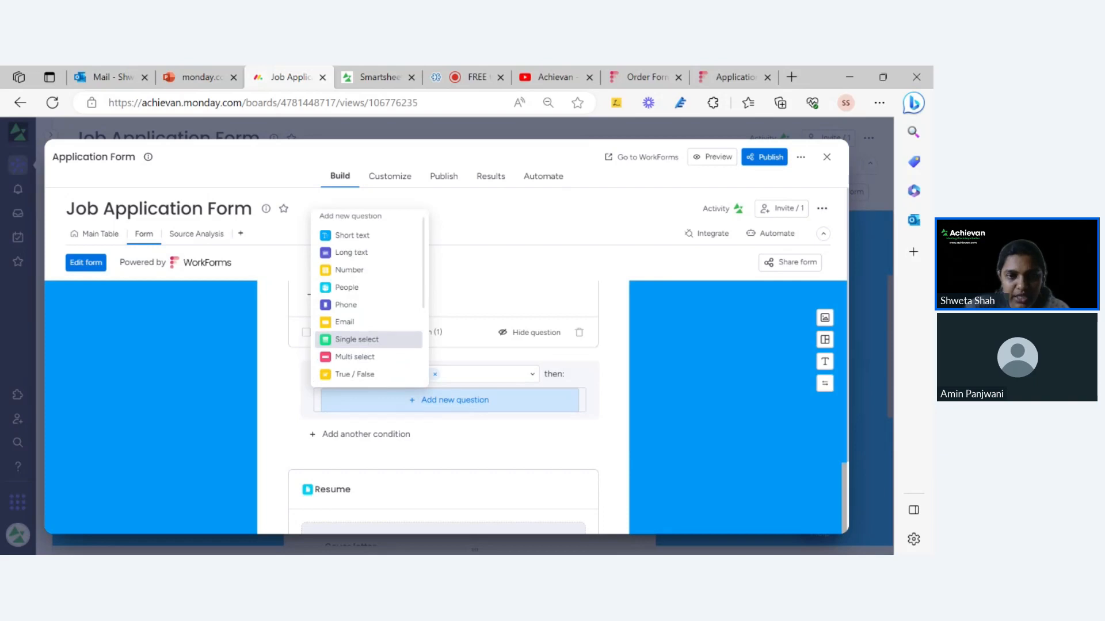
pyautogui.click(356, 339)
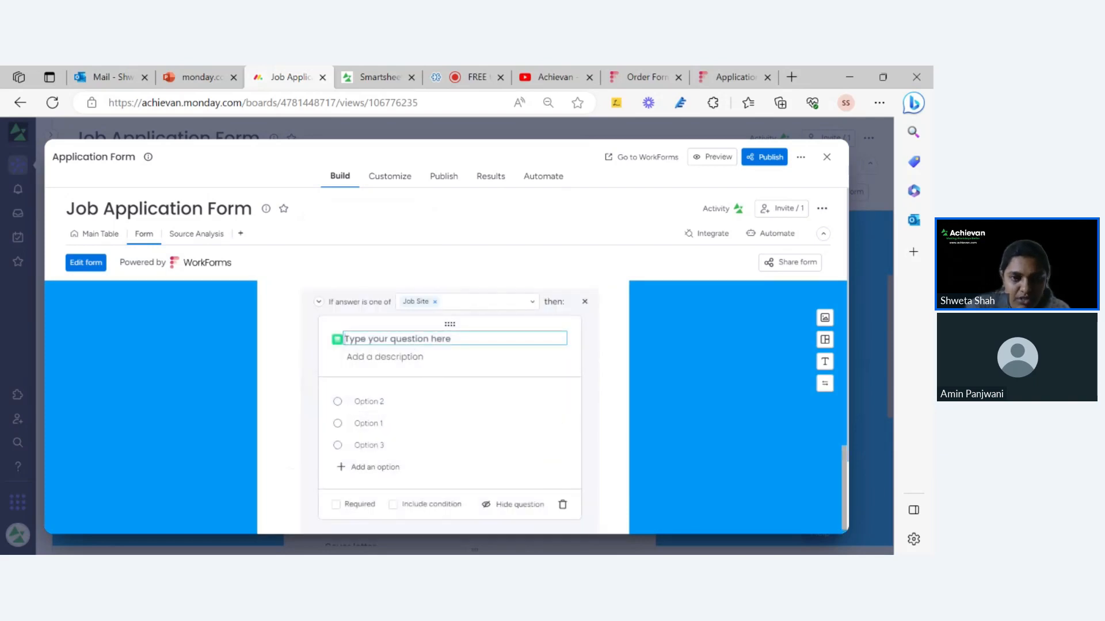
pyautogui.scroll(1, 417, 352)
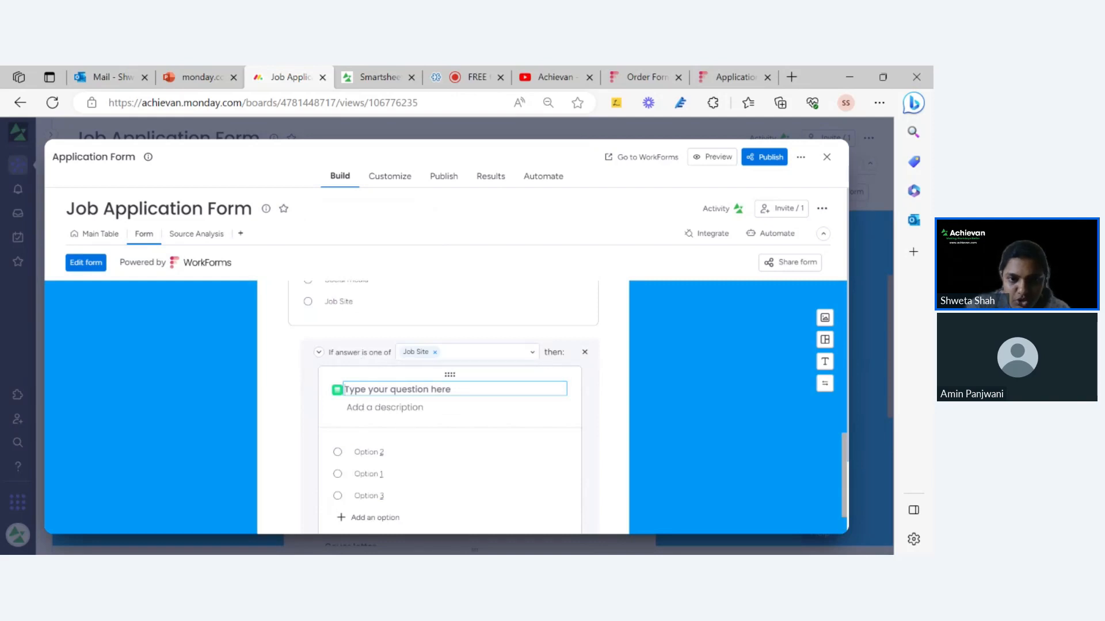
# - Title the conditional follow-up question "Which Job site"
pyautogui.write('wHAT')
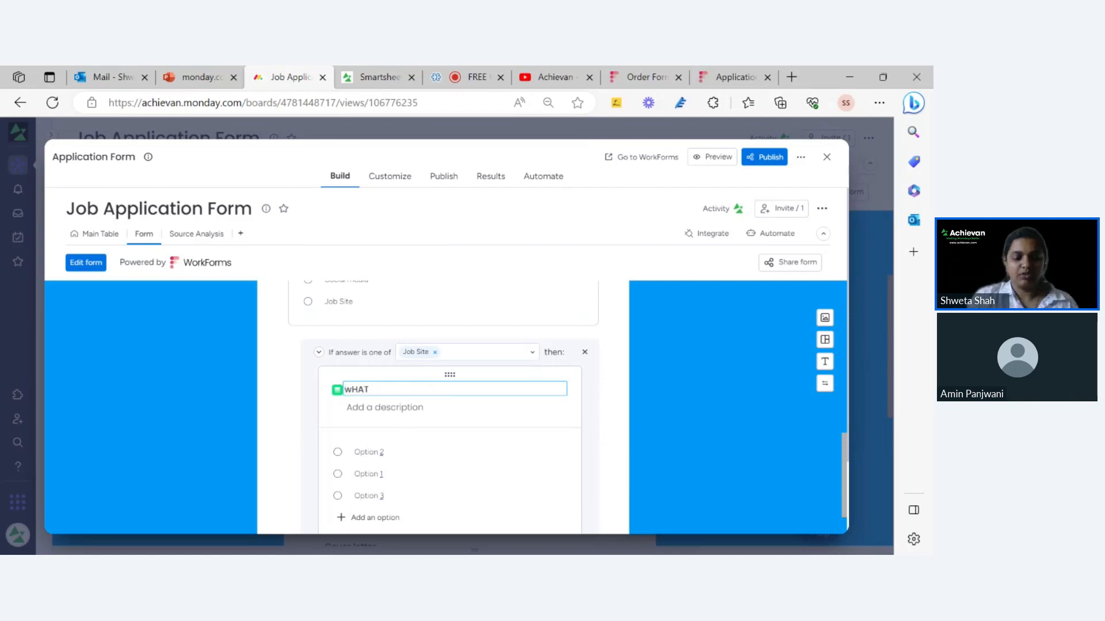
pyautogui.press('BackSpace')
pyautogui.press('BackSpace')
pyautogui.press('BackSpace')
pyautogui.press('BackSpace')
pyautogui.write('Whihch')
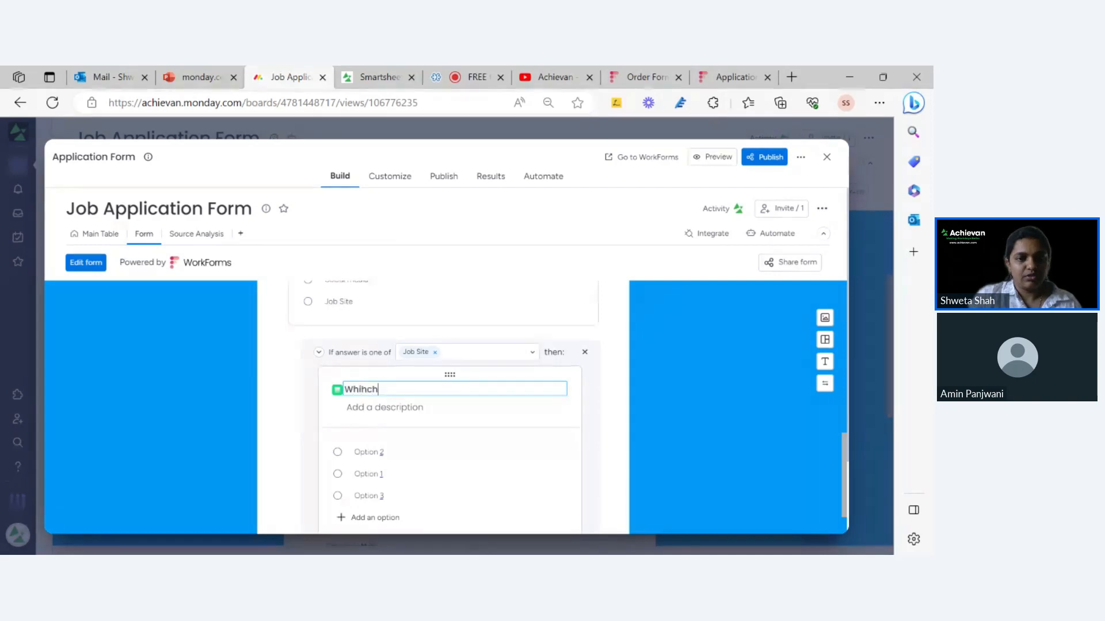
pyautogui.press('BackSpace')
pyautogui.press('BackSpace')
pyautogui.press('BackSpace')
pyautogui.write('ch Joib')
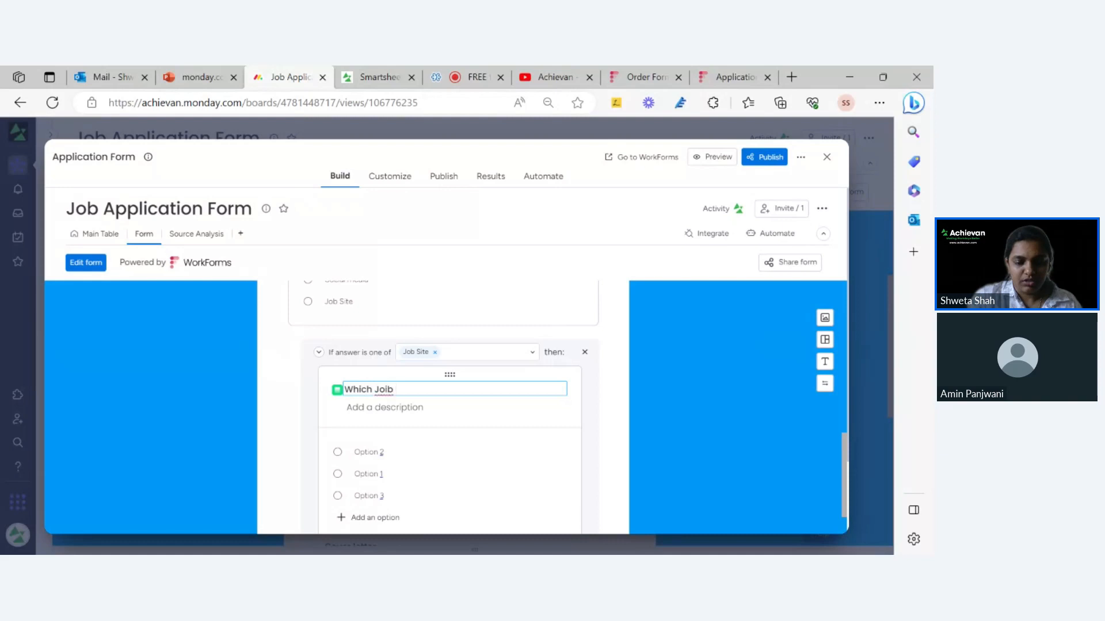
pyautogui.press('BackSpace')
pyautogui.press('BackSpace')
pyautogui.press('BackSpace')
pyautogui.write('b ')
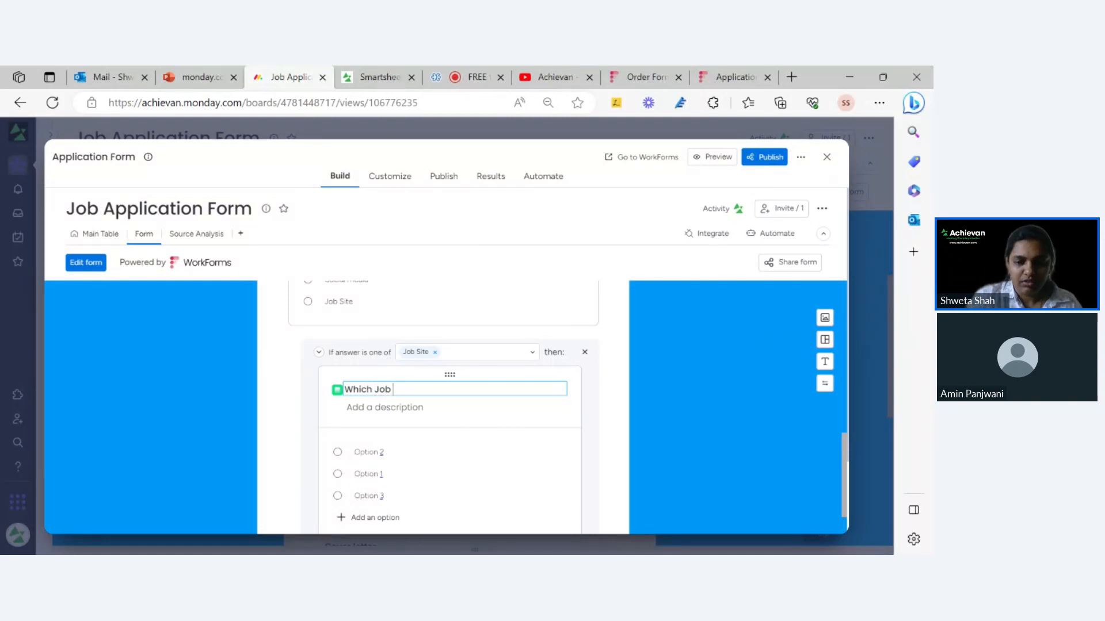
pyautogui.write('site')
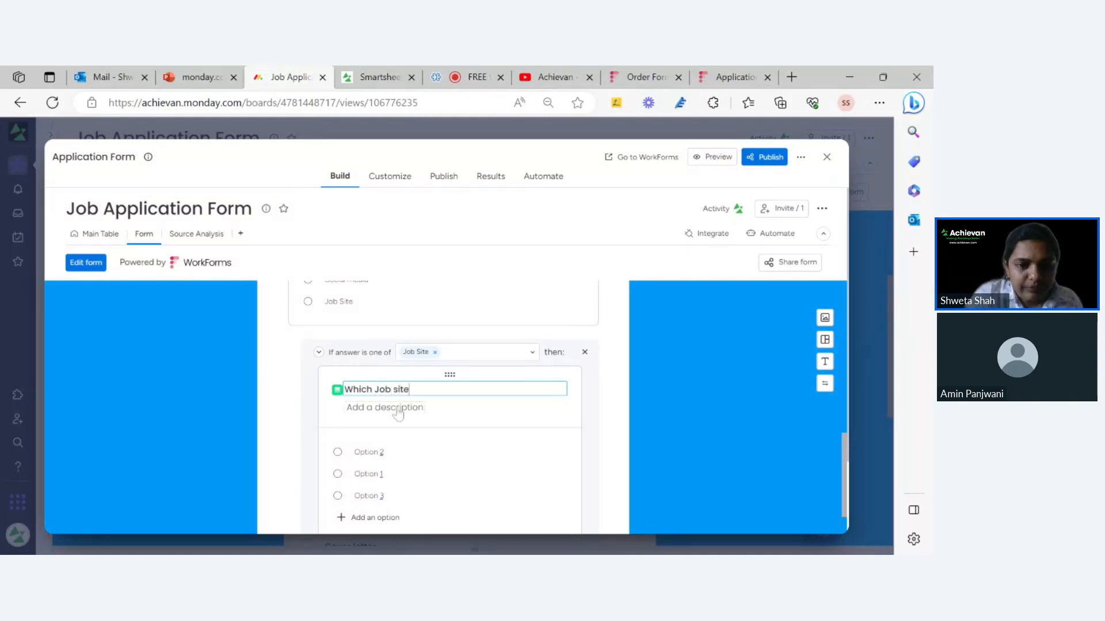
# - Rename the first two answer options of the "Which Job site" question to Indeed.com and monster.com
pyautogui.tripleClick(381, 452)
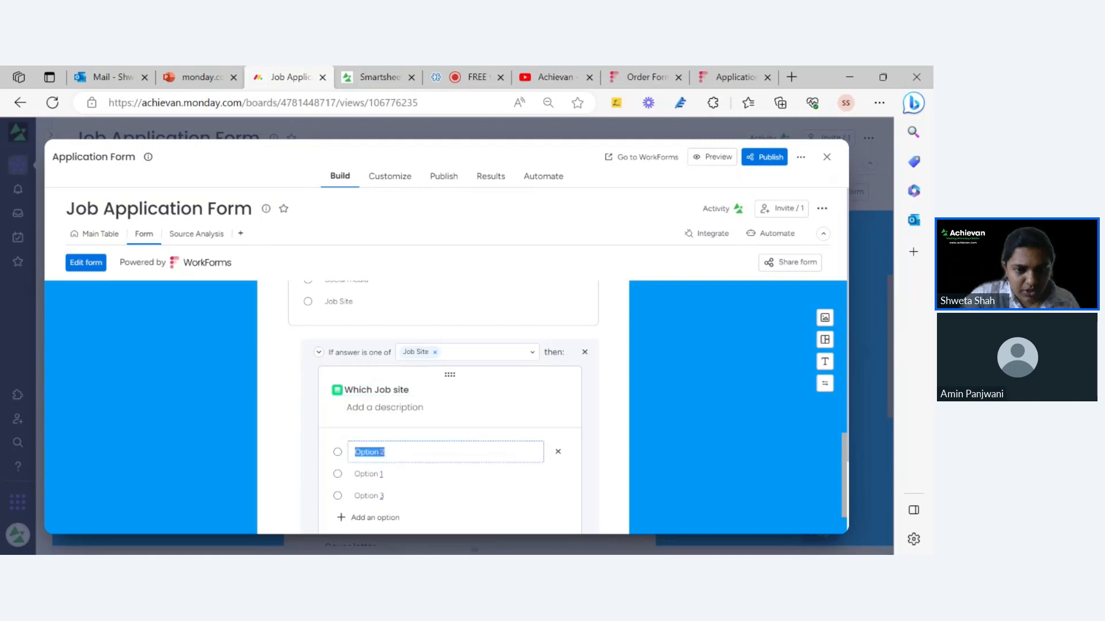
pyautogui.write('Indeed.com')
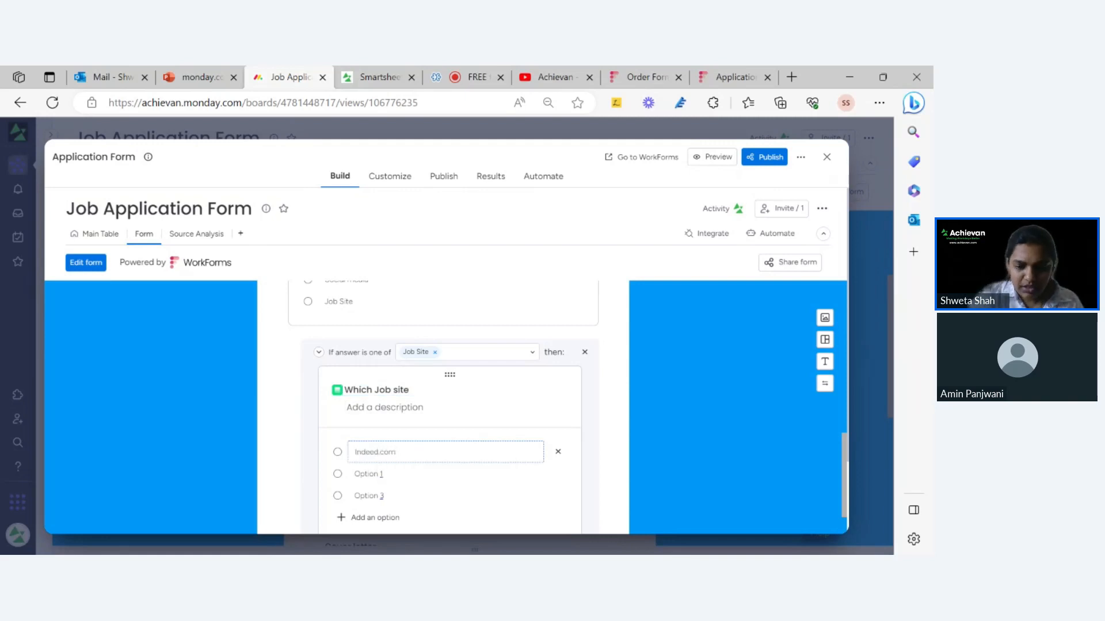
pyautogui.scroll(-1, 381, 452)
pyautogui.click(382, 423)
pyautogui.press('BackSpace')
pyautogui.press('BackSpace')
pyautogui.press('BackSpace')
pyautogui.press('BackSpace')
pyautogui.press('BackSpace')
pyautogui.press('BackSpace')
pyautogui.press('BackSpace')
pyautogui.press('BackSpace')
pyautogui.write('monster.com')
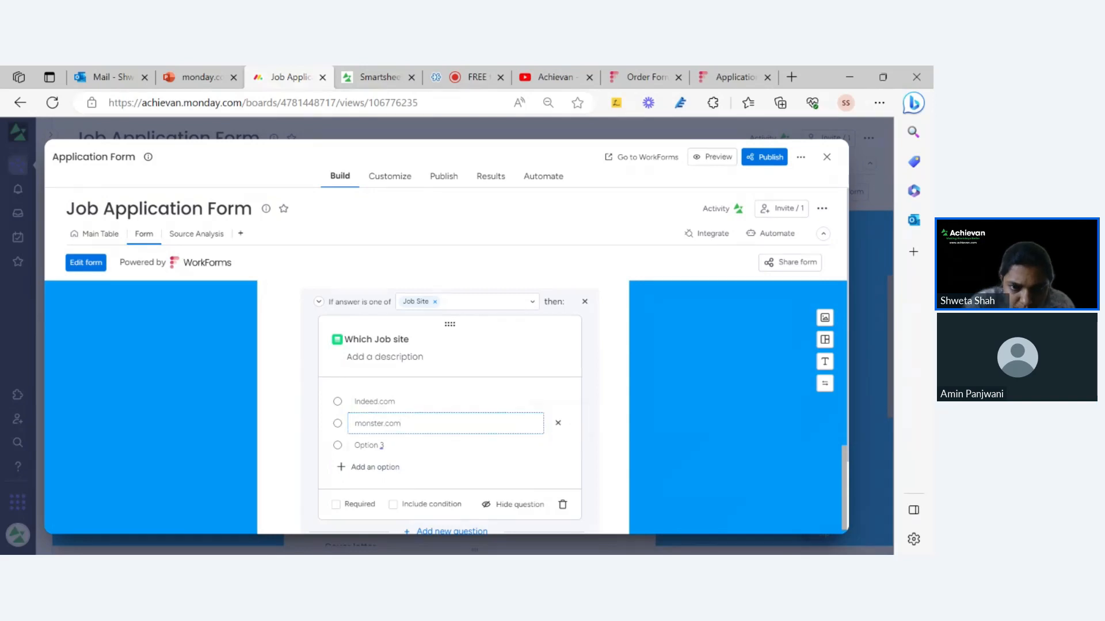
# - Remove the unused third option from the "Which Job site" question and finish editing it
pyautogui.click(559, 446)
pyautogui.click(559, 445)
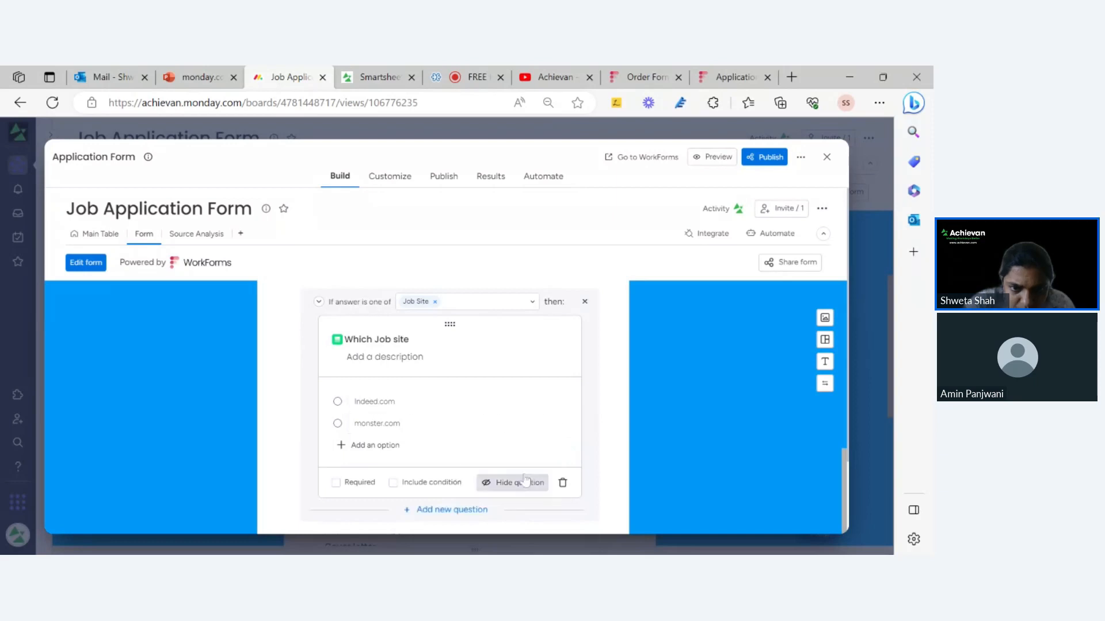
pyautogui.scroll(-2, 509, 475)
pyautogui.scroll(1, 576, 439)
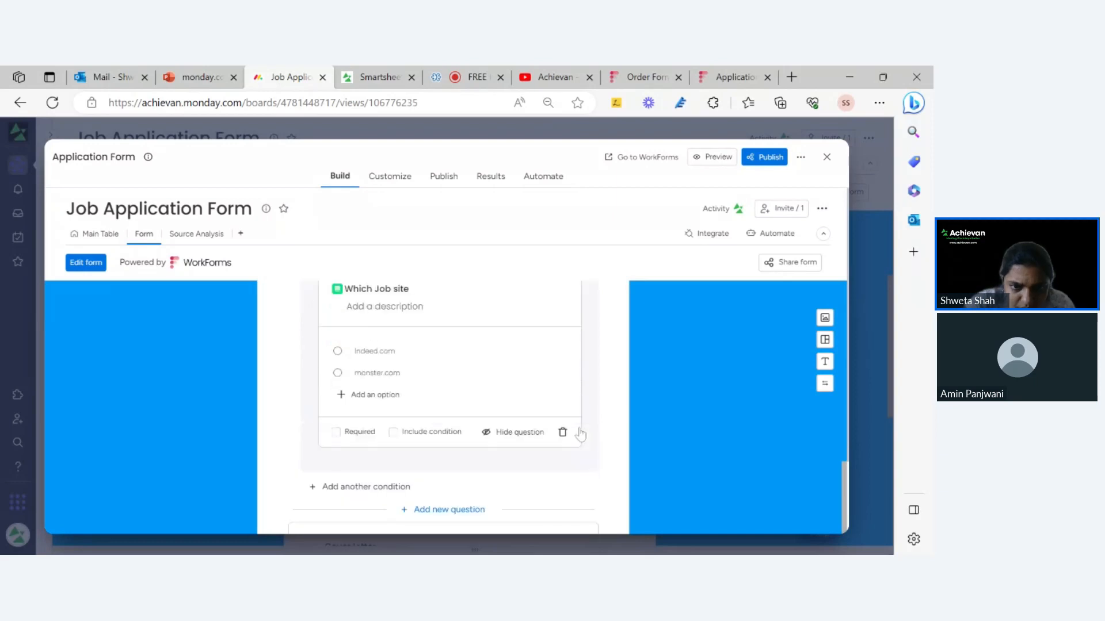
pyautogui.click(634, 395)
pyautogui.scroll(3, 619, 394)
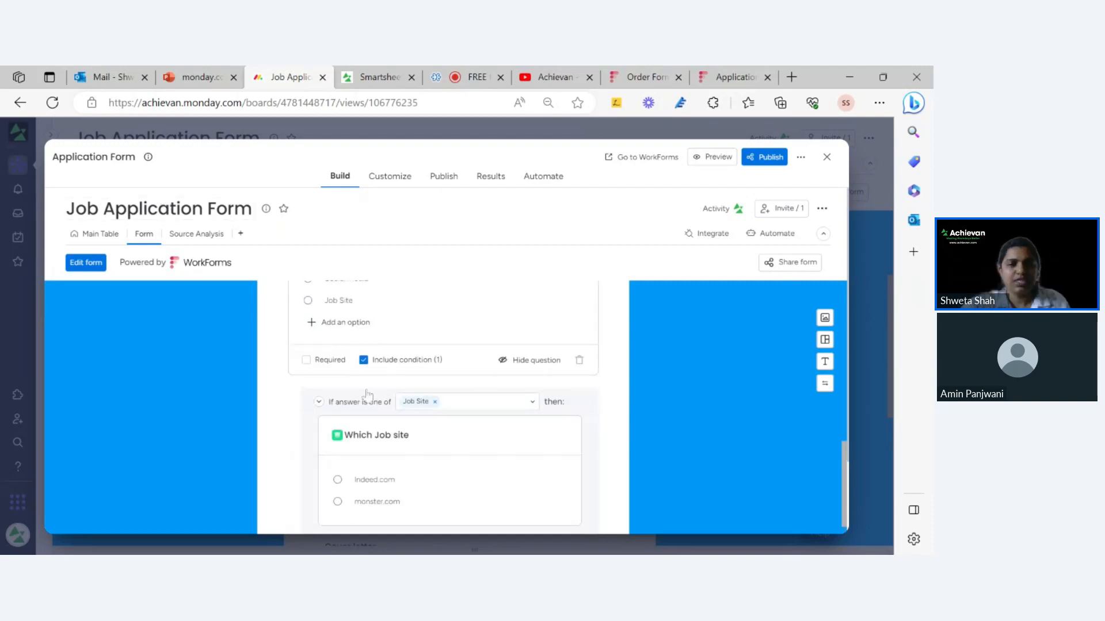
# - Return to the board's main table and check the labels available in the "Which Job site" column
pyautogui.click(89, 235)
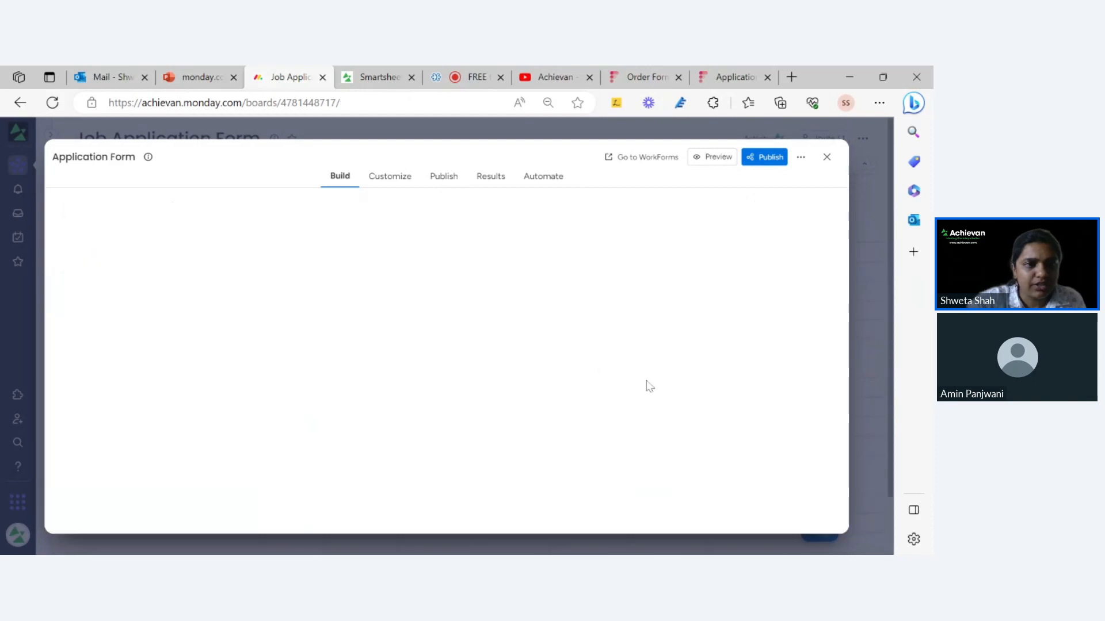
pyautogui.click(398, 125)
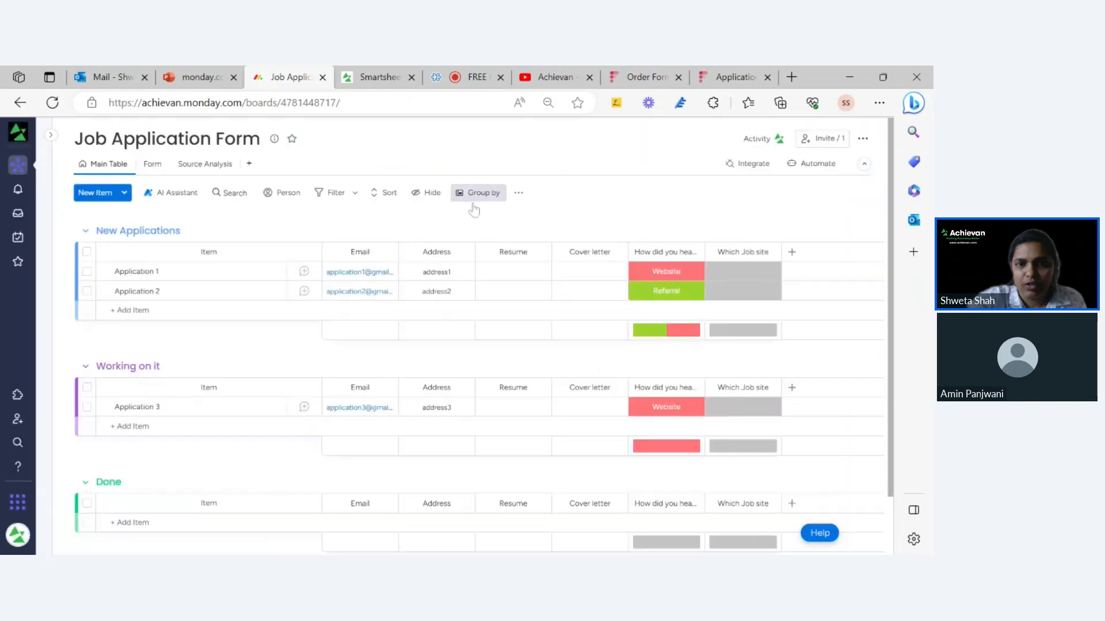
pyautogui.click(741, 265)
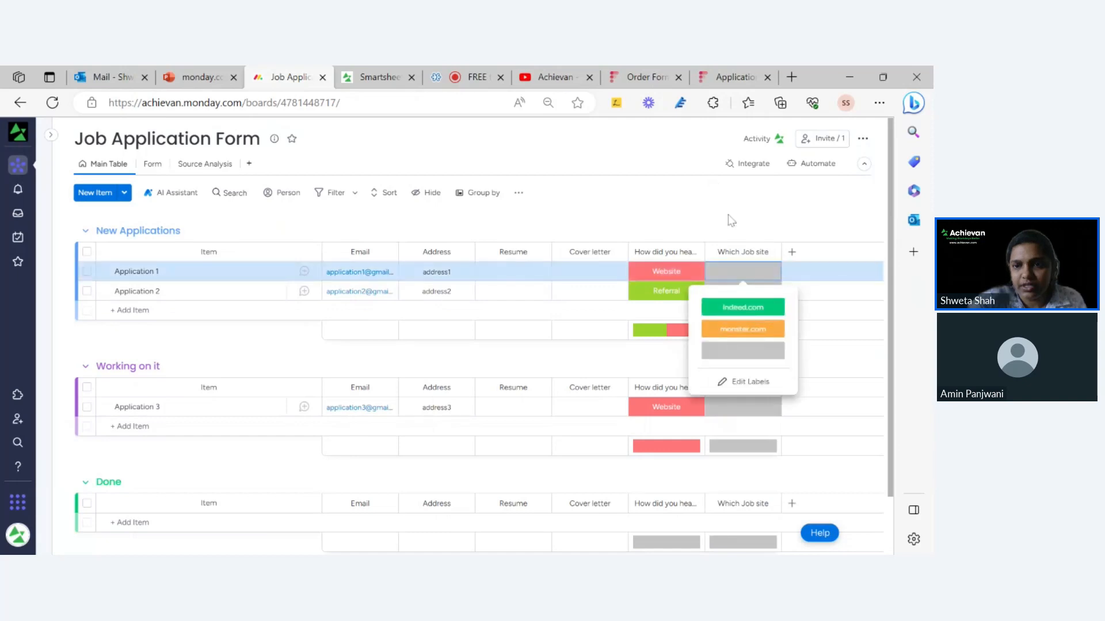
pyautogui.click(716, 194)
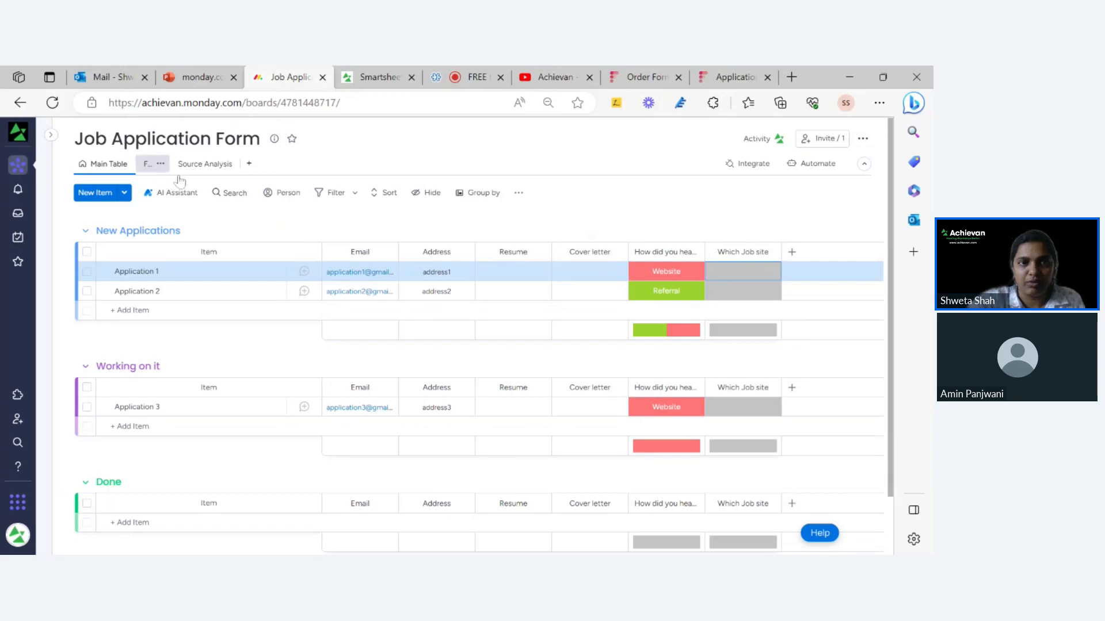
# - Add a new label "dfdf" to the "Which Job site" column
pyautogui.click(751, 278)
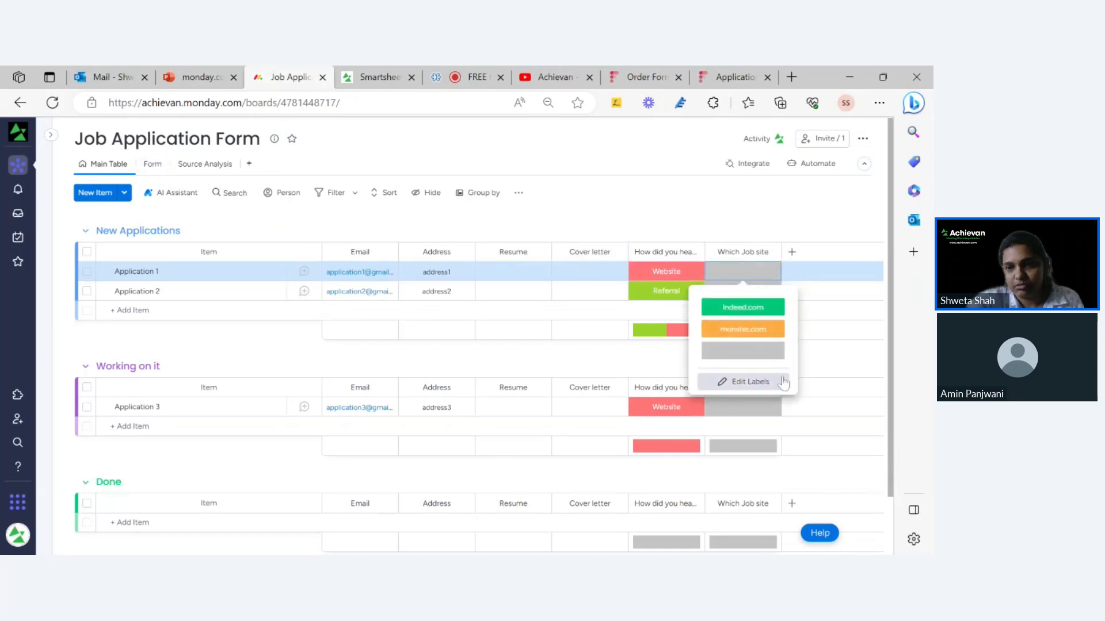
pyautogui.click(752, 383)
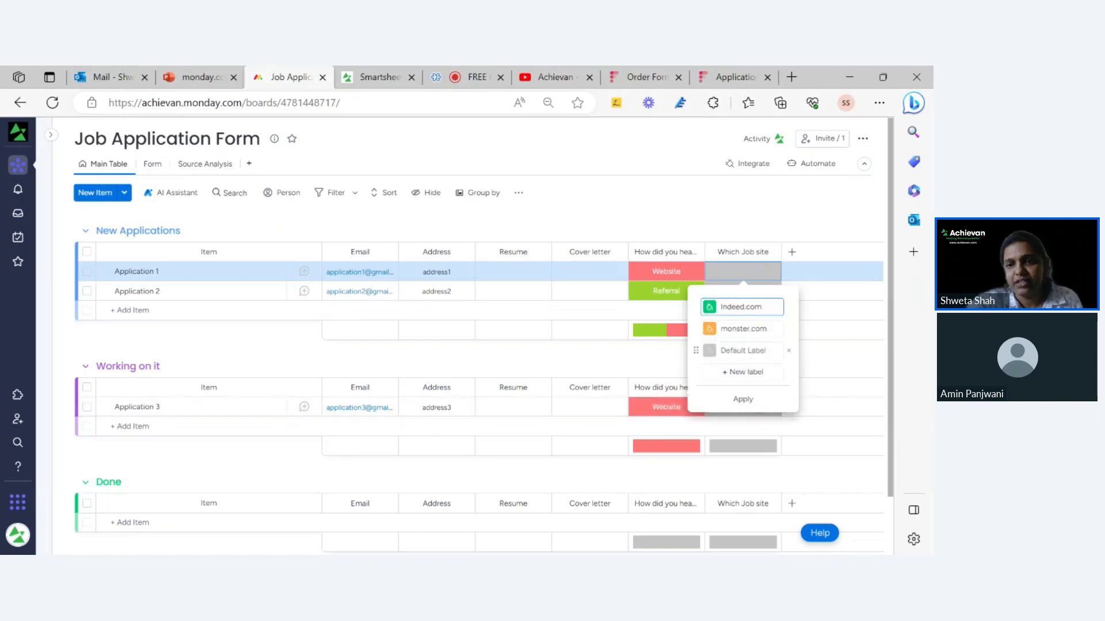
pyautogui.click(750, 399)
pyautogui.click(746, 291)
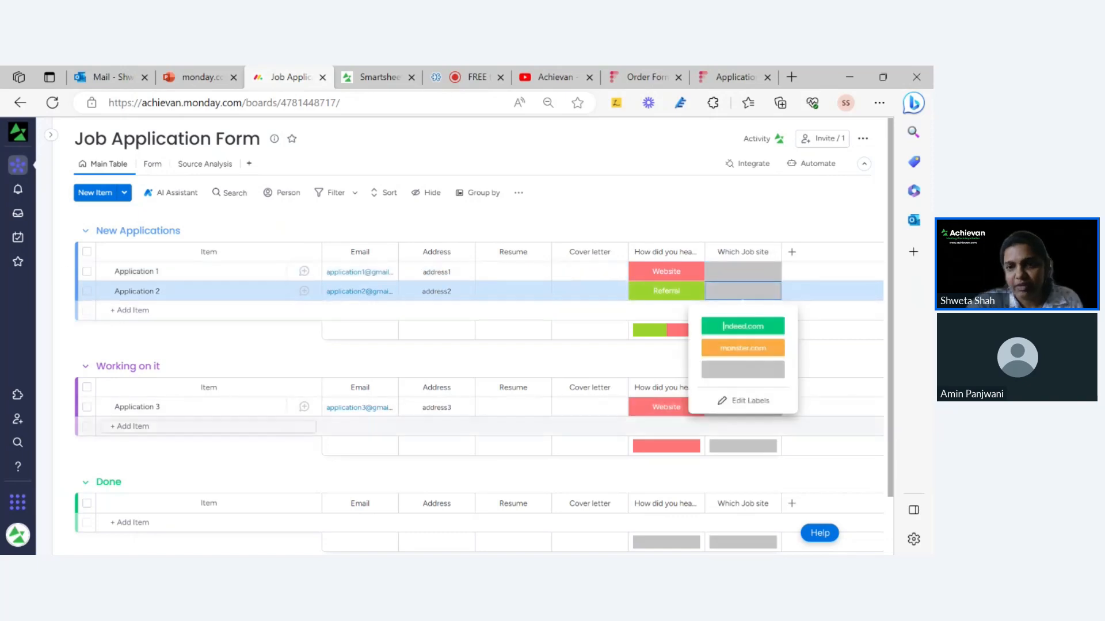
pyautogui.click(749, 401)
pyautogui.click(748, 391)
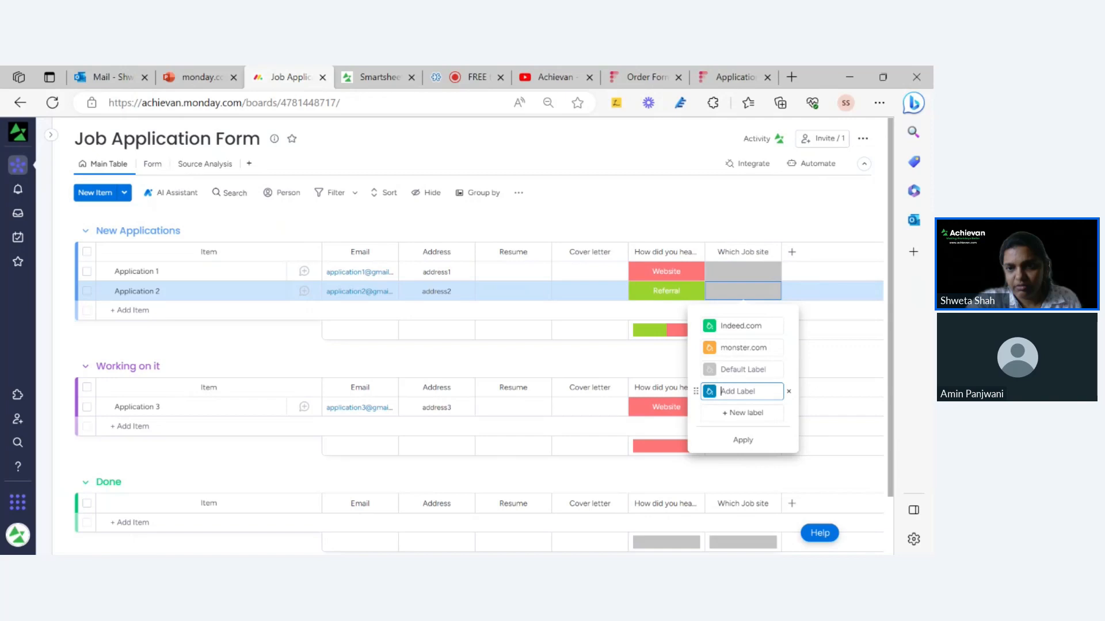
pyautogui.write('dfdf')
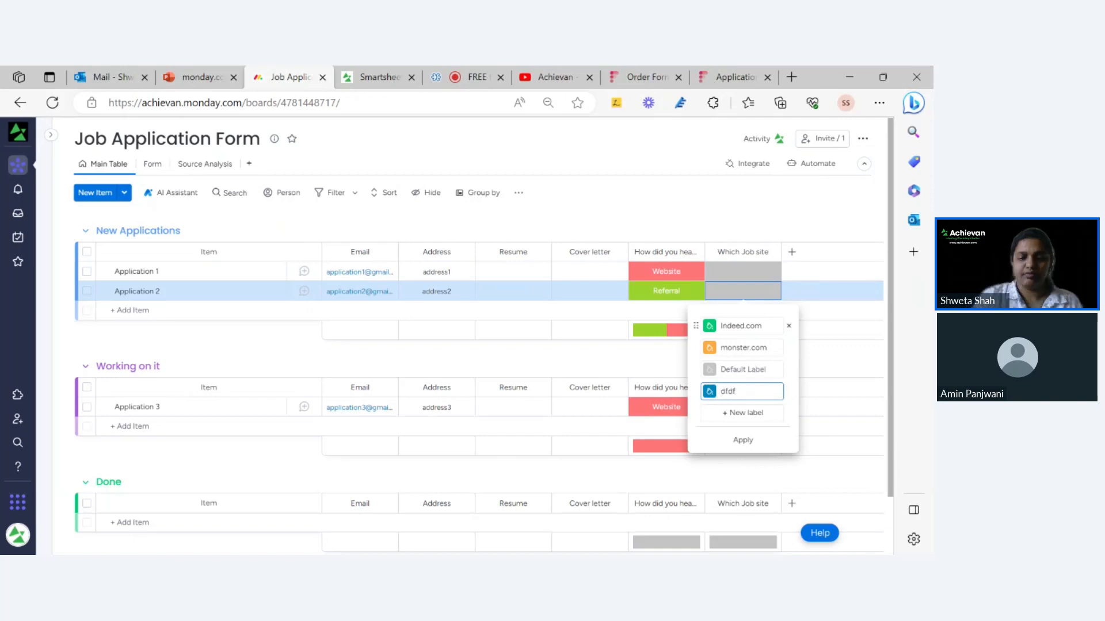
pyautogui.click(754, 196)
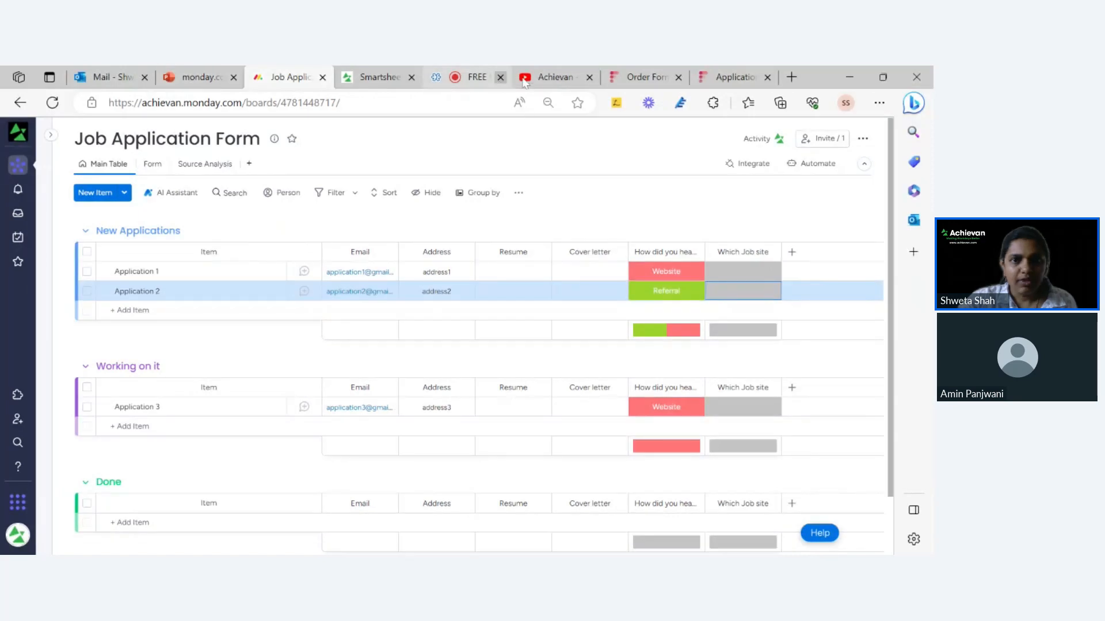
# - Switch to the shared Application Form, reload it and reset the saved answers to get a blank form
pyautogui.click(644, 76)
pyautogui.click(728, 76)
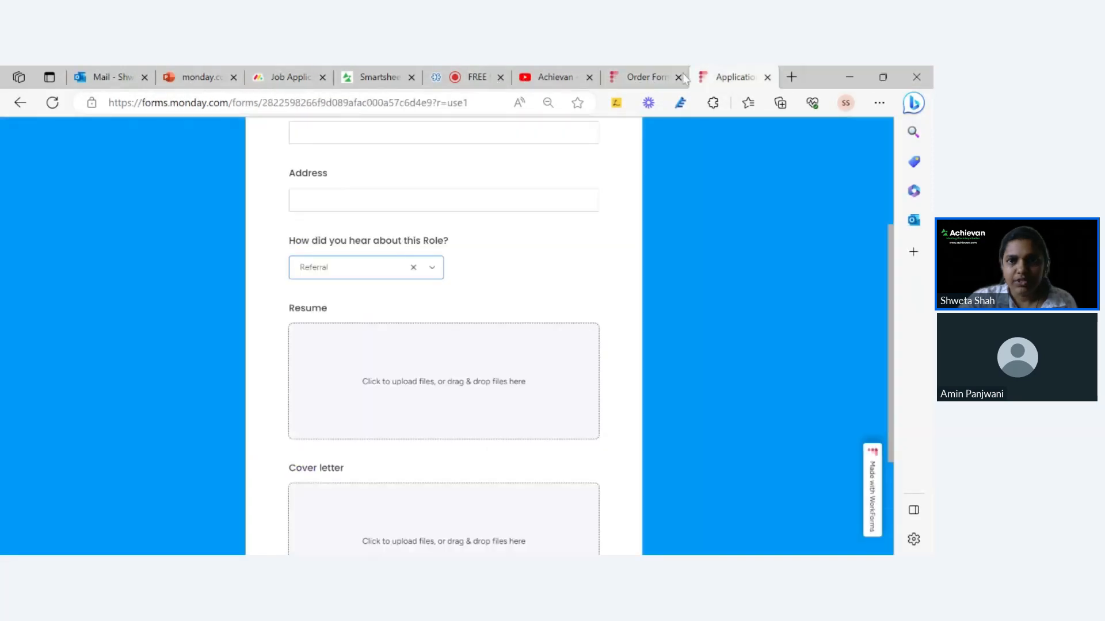
pyautogui.click(53, 103)
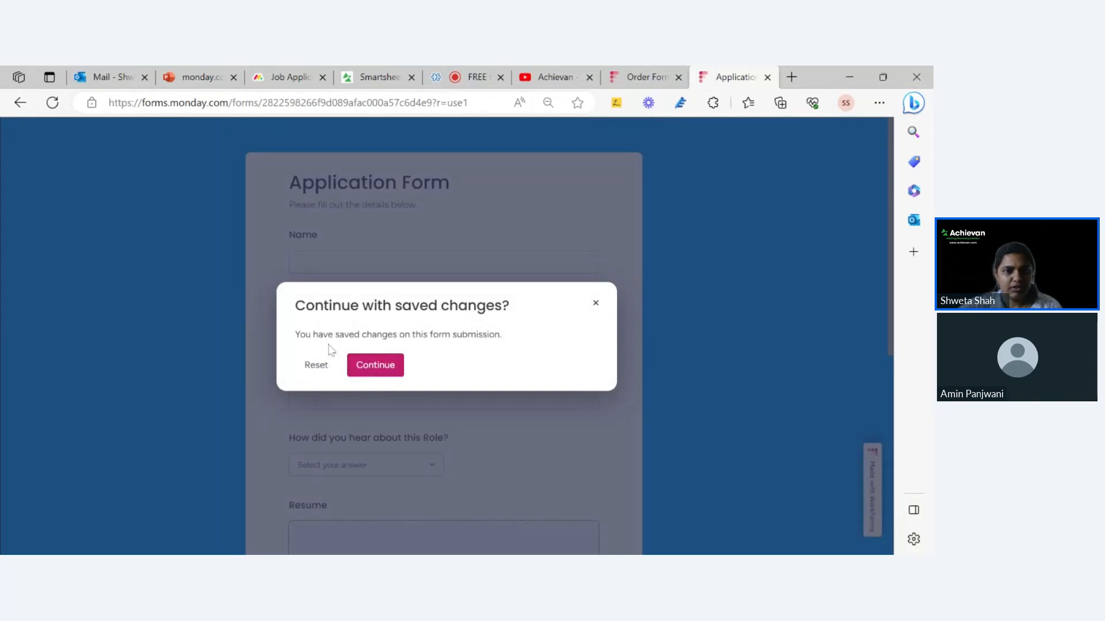
pyautogui.click(375, 367)
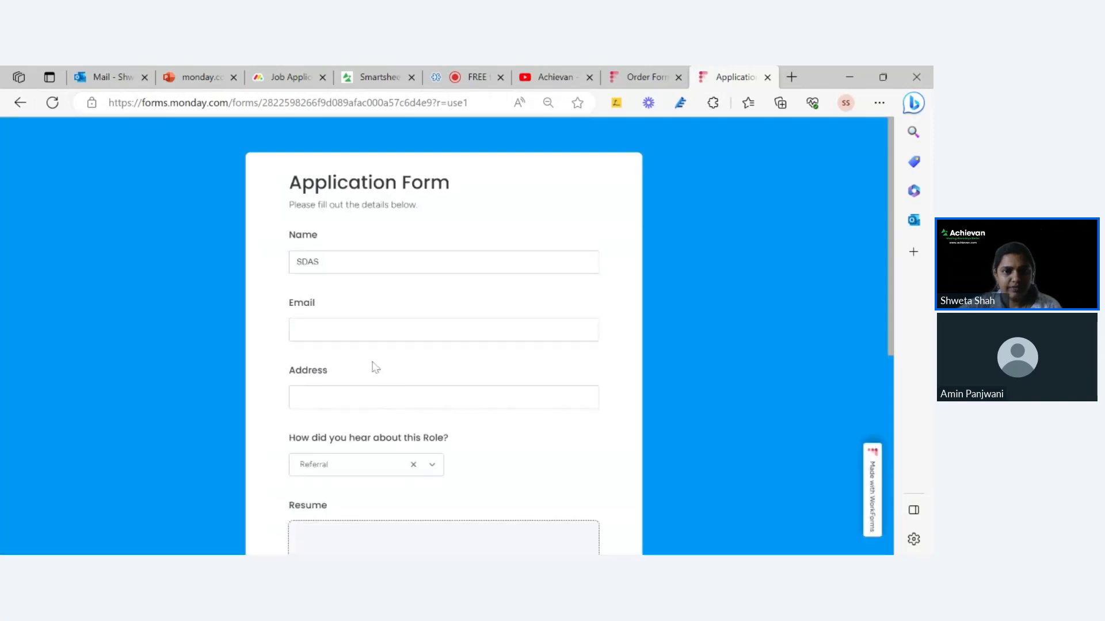
pyautogui.click(53, 102)
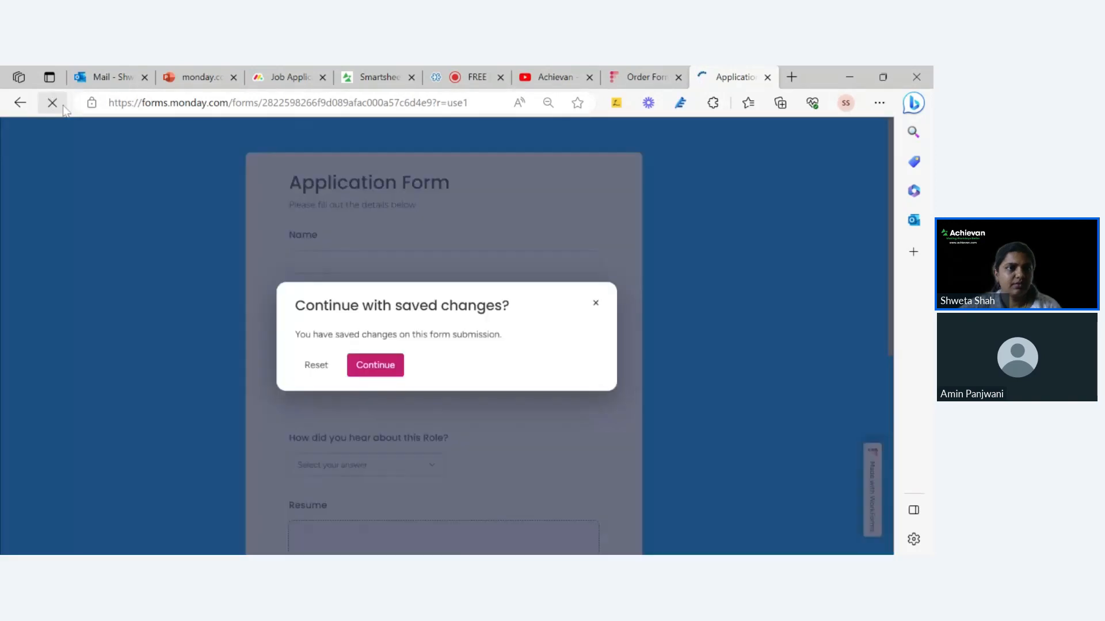
pyautogui.click(316, 365)
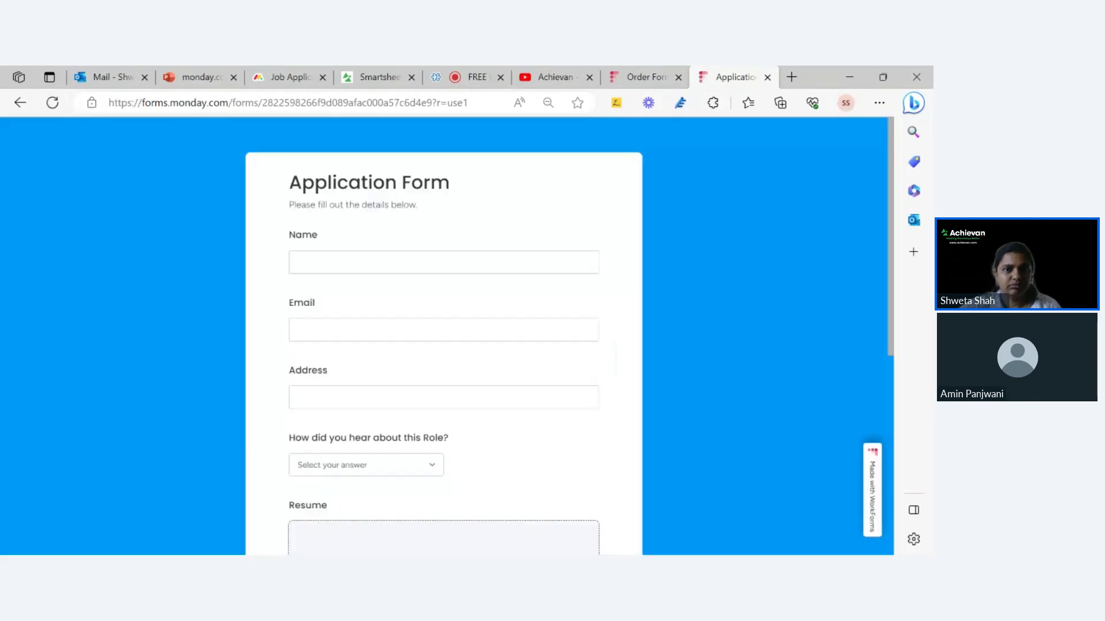
# - Answer "How did you hear about this Role?" with Job Site on the shared form
pyautogui.scroll(-5, 604, 450)
pyautogui.scroll(5, 604, 450)
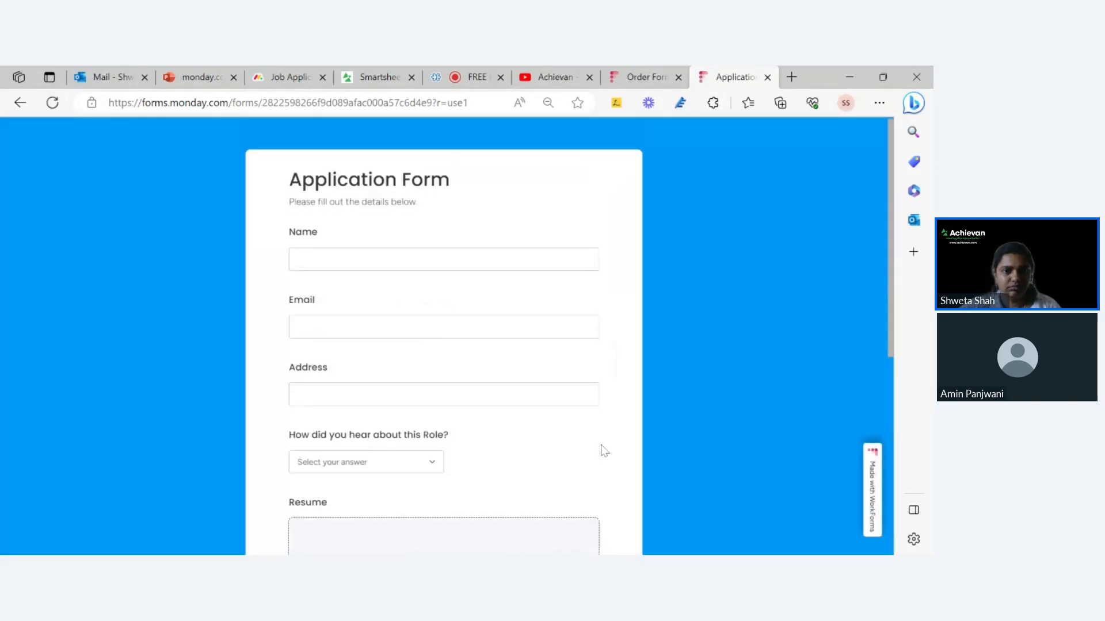
pyautogui.scroll(-3, 349, 352)
pyautogui.click(361, 270)
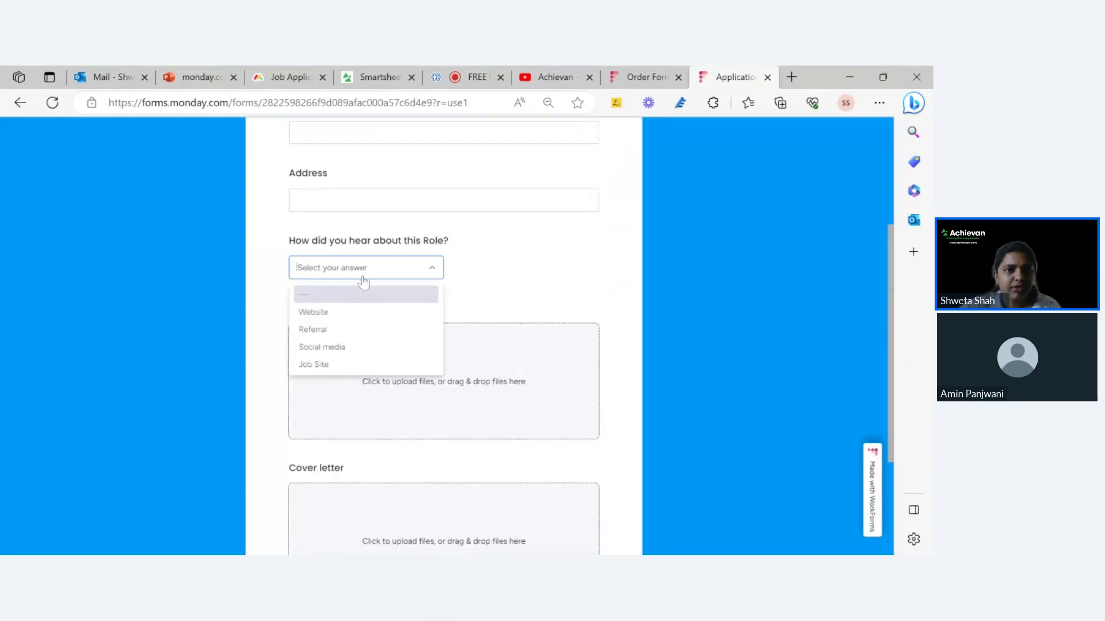
pyautogui.click(353, 368)
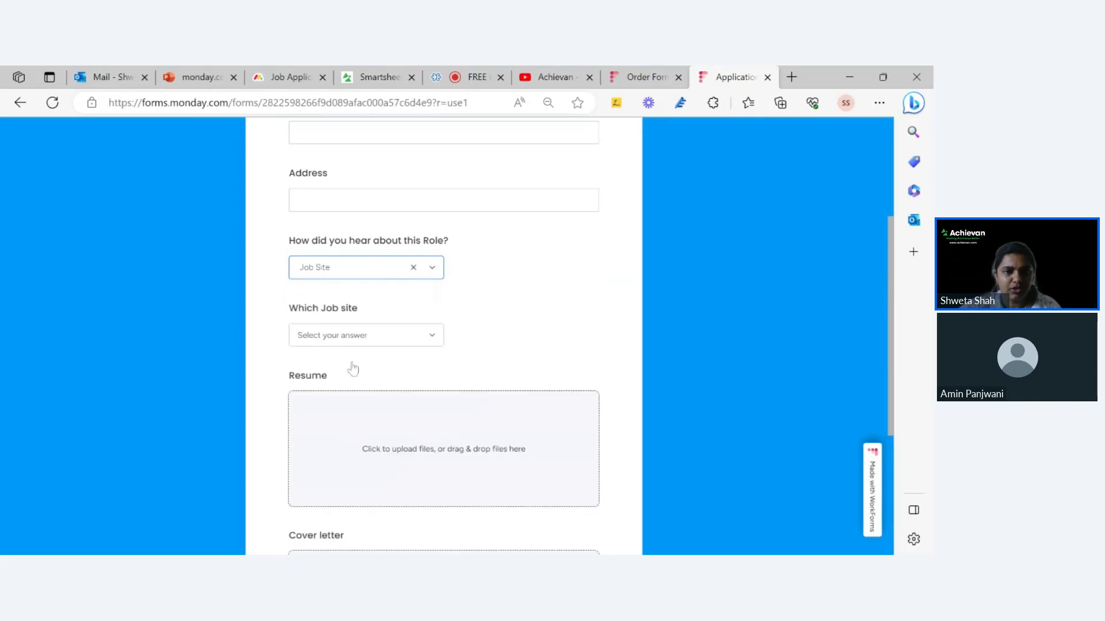
# - Answer the "Which Job site" follow-up question with Indeed.com, then change the answer to monster.com
pyautogui.click(337, 344)
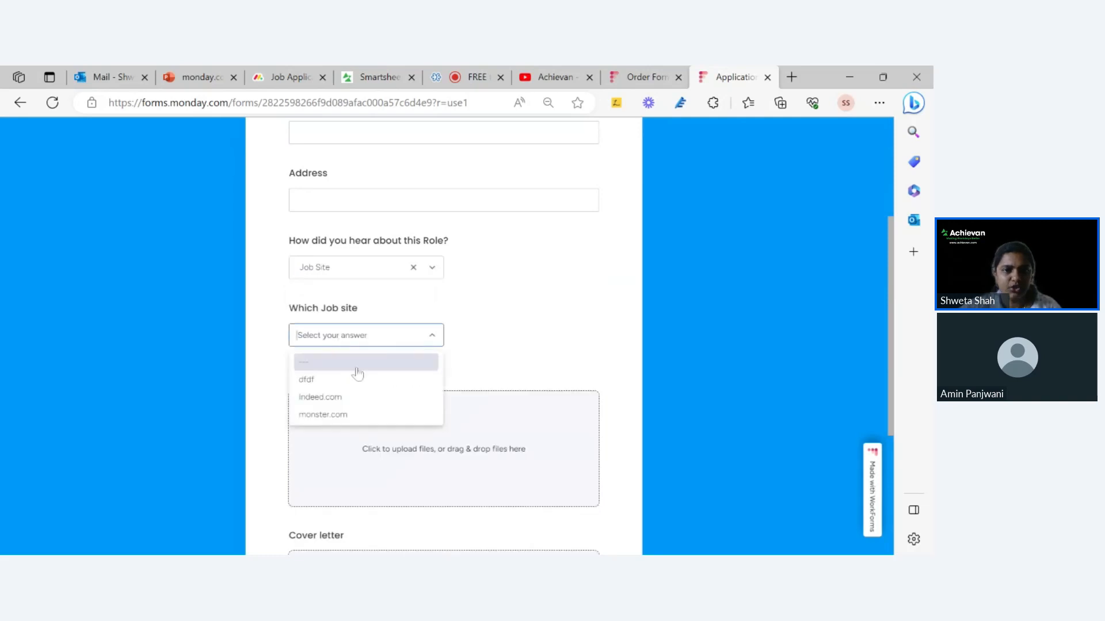
pyautogui.click(358, 397)
pyautogui.click(367, 339)
pyautogui.click(368, 414)
pyautogui.scroll(4, 377, 350)
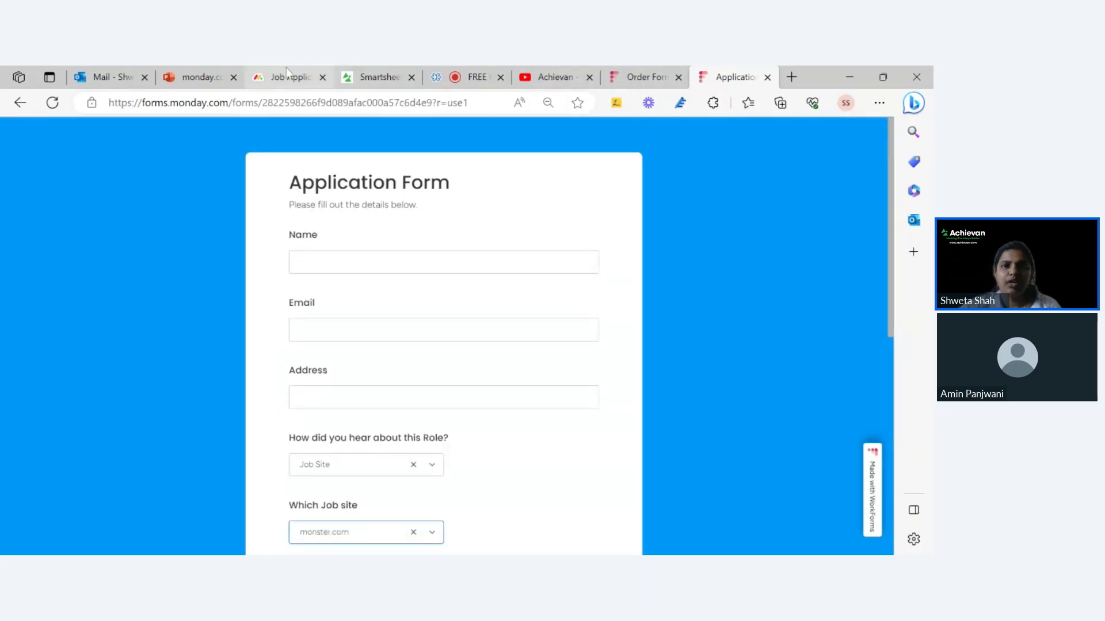
# - Return to the Job Application Form board and open its application form for editing
pyautogui.scroll(-4, 409, 238)
pyautogui.scroll(5, 413, 243)
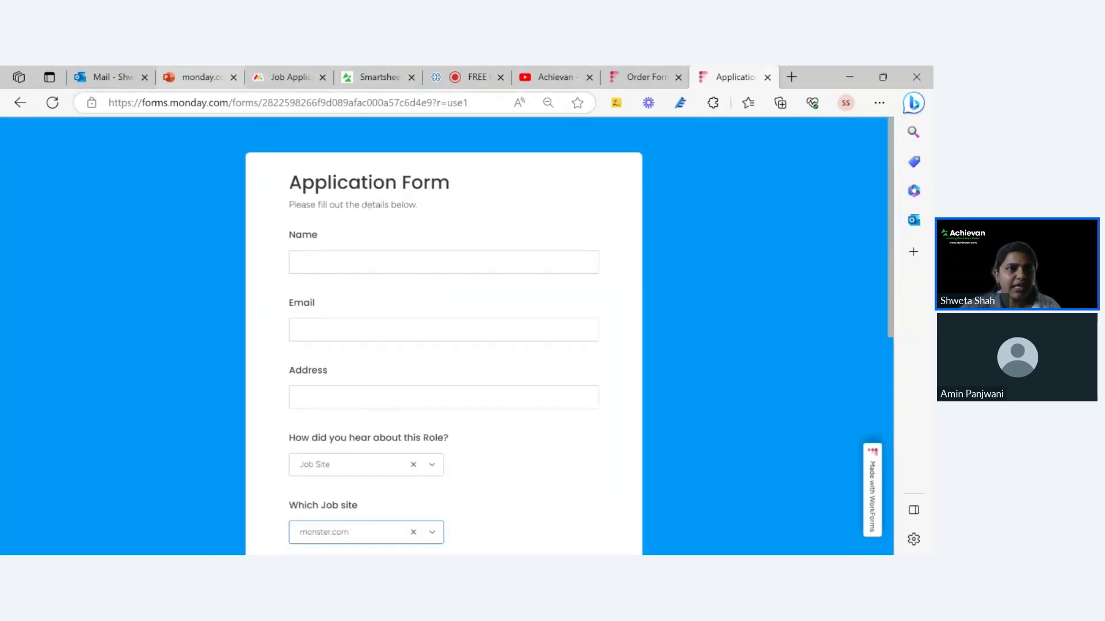
pyautogui.click(292, 78)
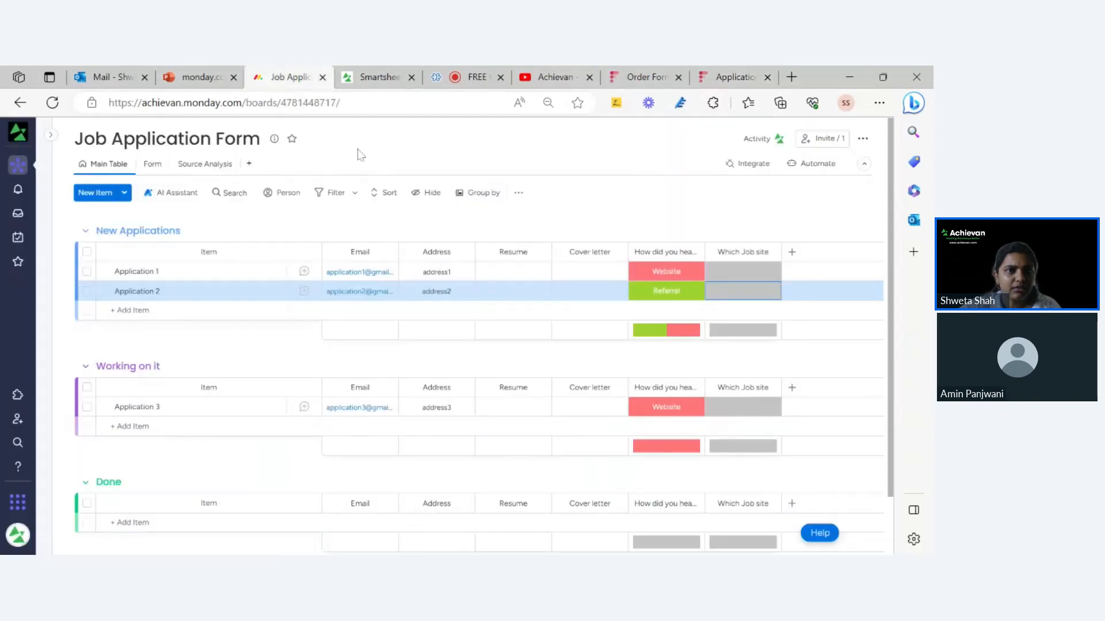
pyautogui.click(155, 165)
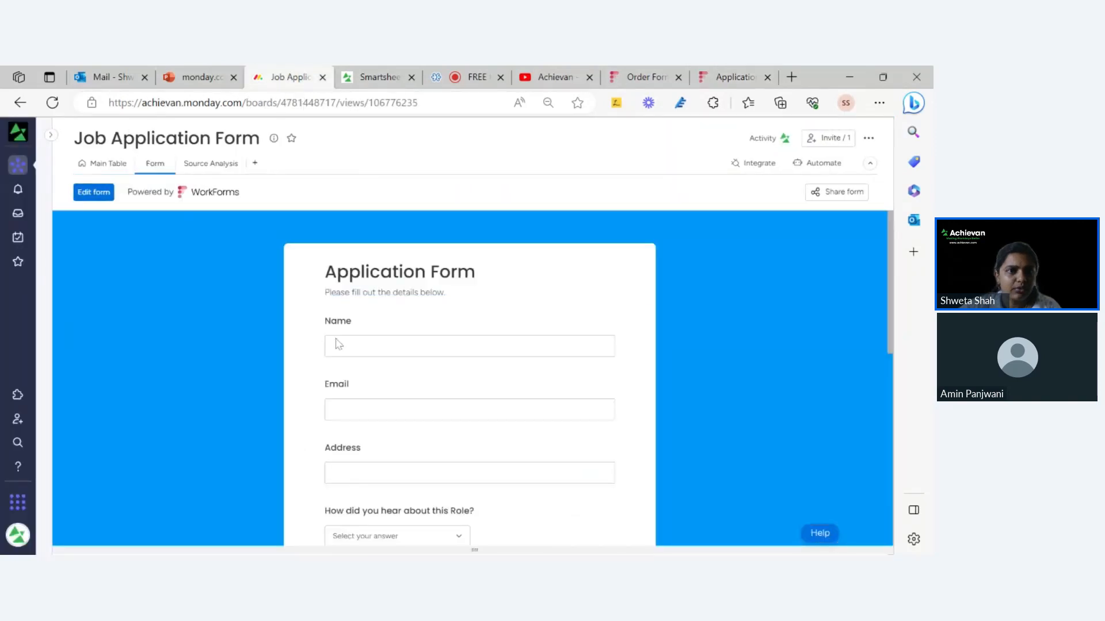
pyautogui.scroll(-3, 439, 388)
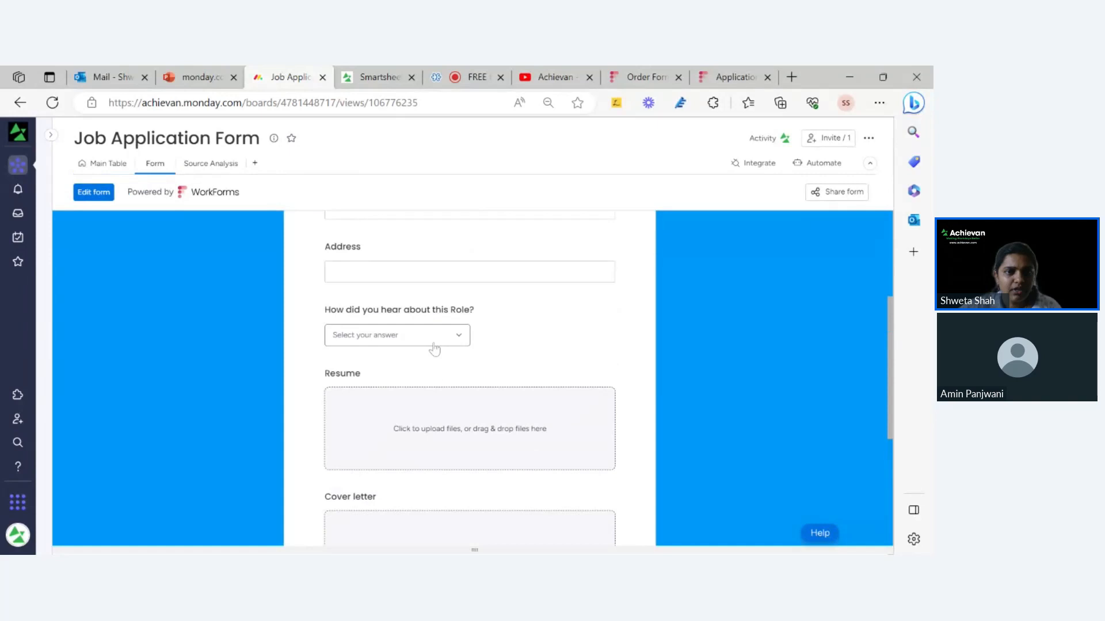
pyautogui.click(433, 338)
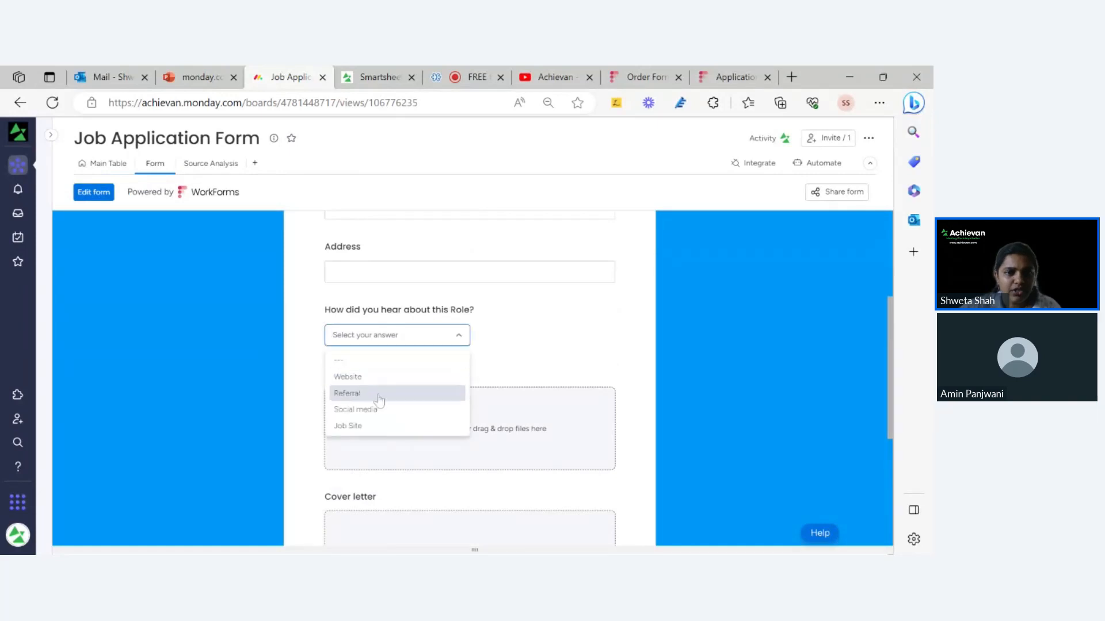
pyautogui.click(90, 196)
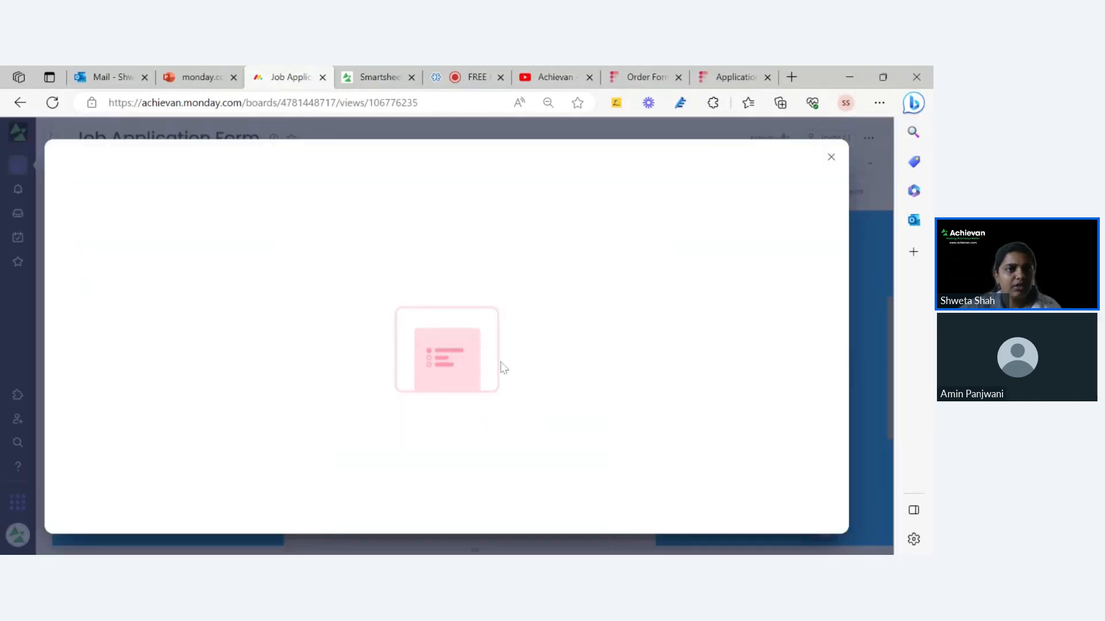
# - Add another condition under "How did you hear about this Role?" that applies when the answer is Referral
pyautogui.scroll(-5, 519, 382)
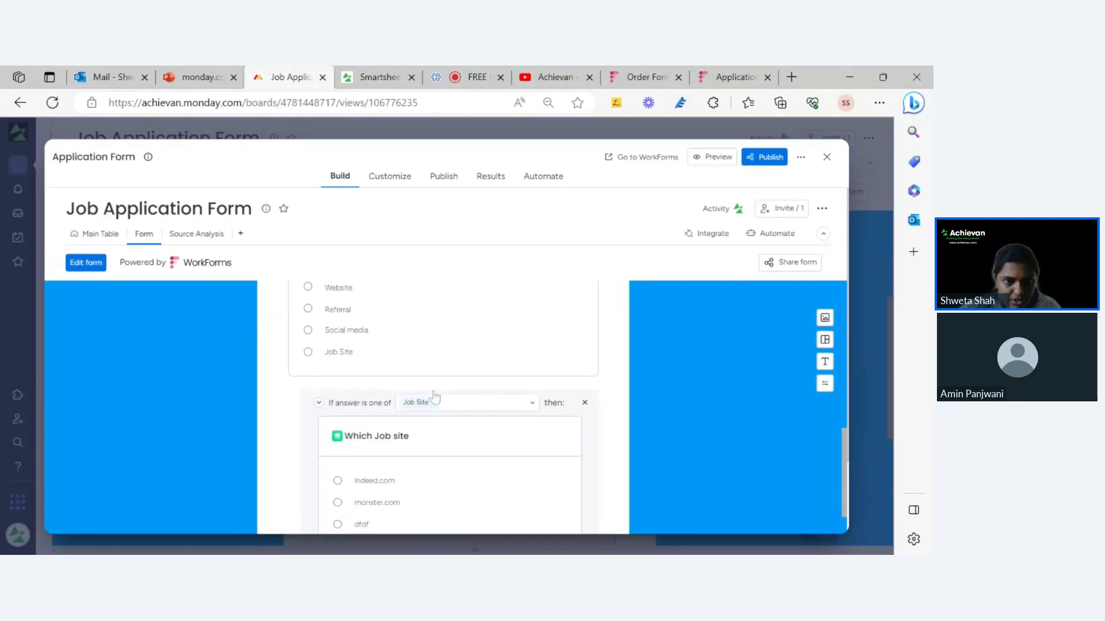
pyautogui.scroll(-3, 435, 398)
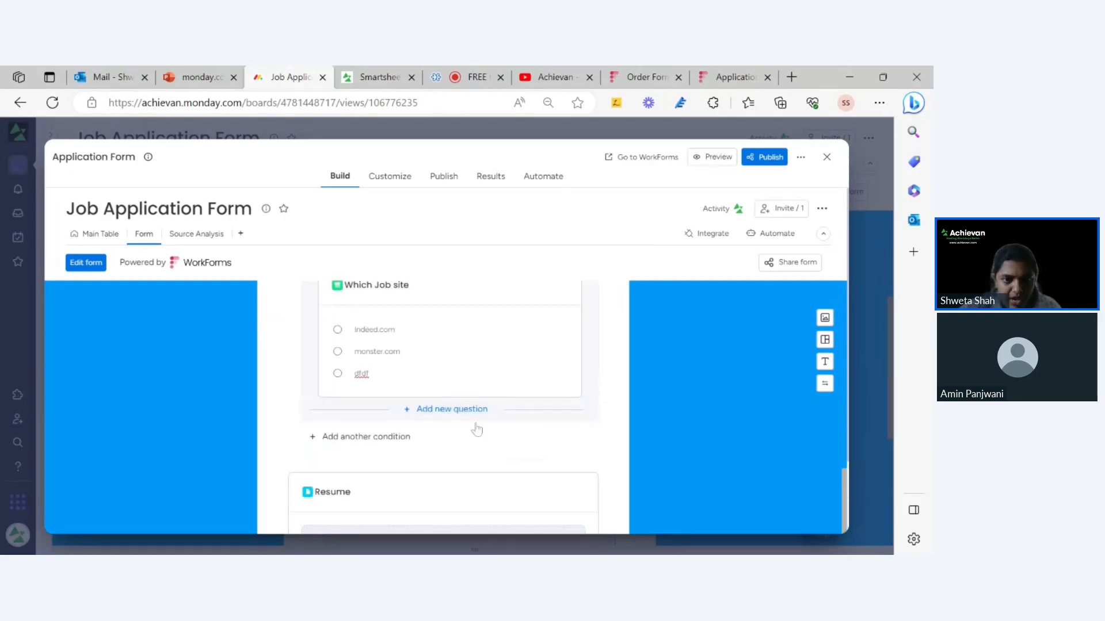
pyautogui.scroll(-3, 415, 448)
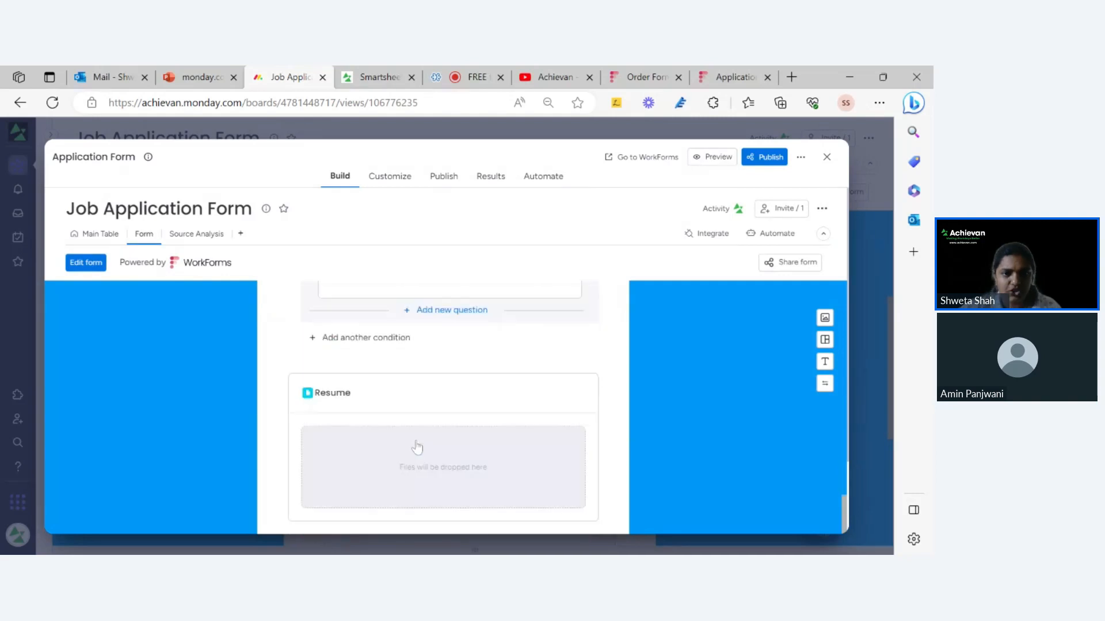
pyautogui.click(391, 338)
pyautogui.scroll(3, 414, 322)
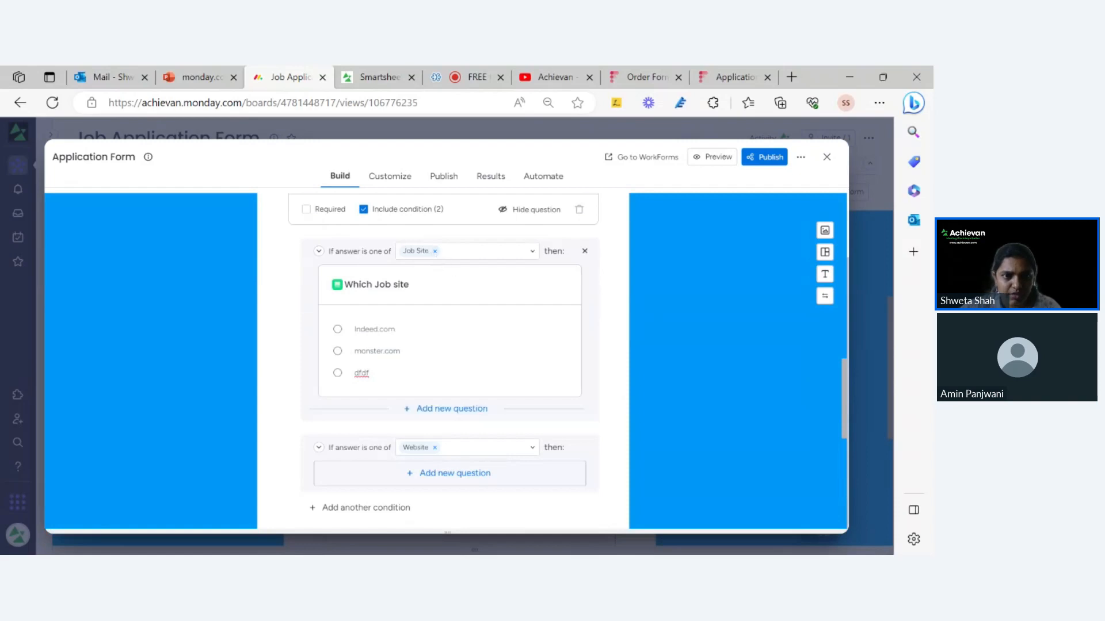
pyautogui.scroll(-2, 403, 322)
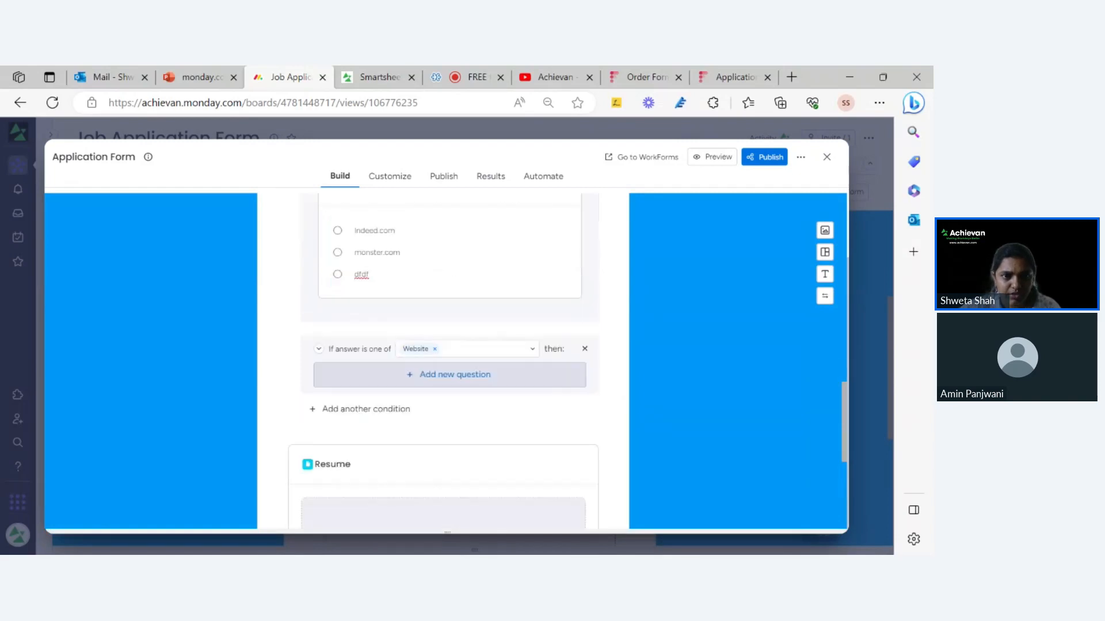
pyautogui.click(435, 347)
pyautogui.click(425, 348)
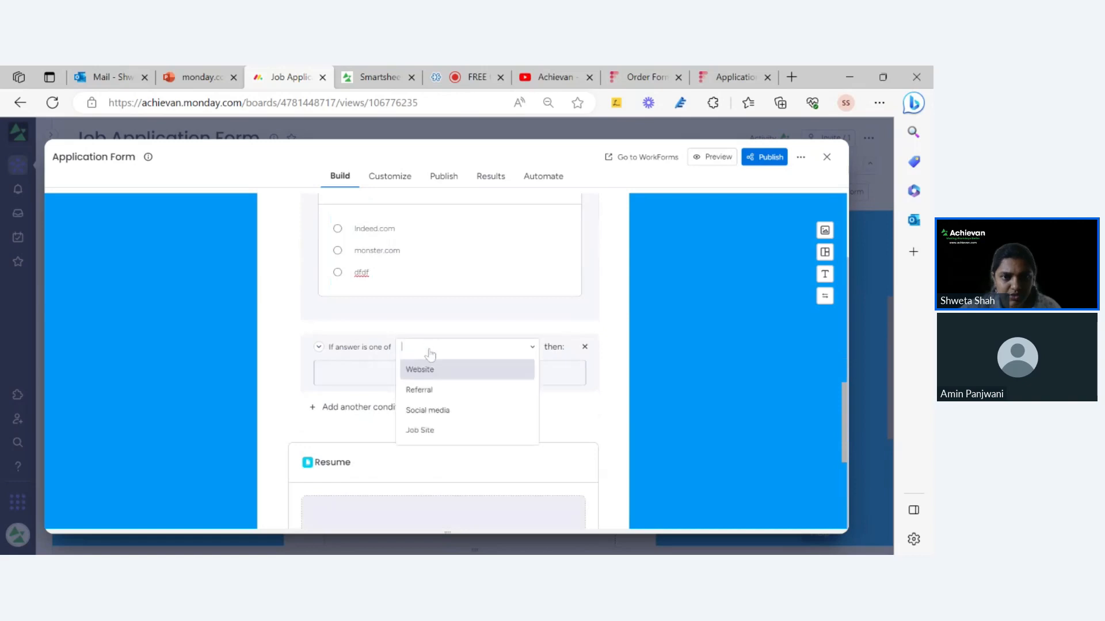
pyautogui.click(443, 390)
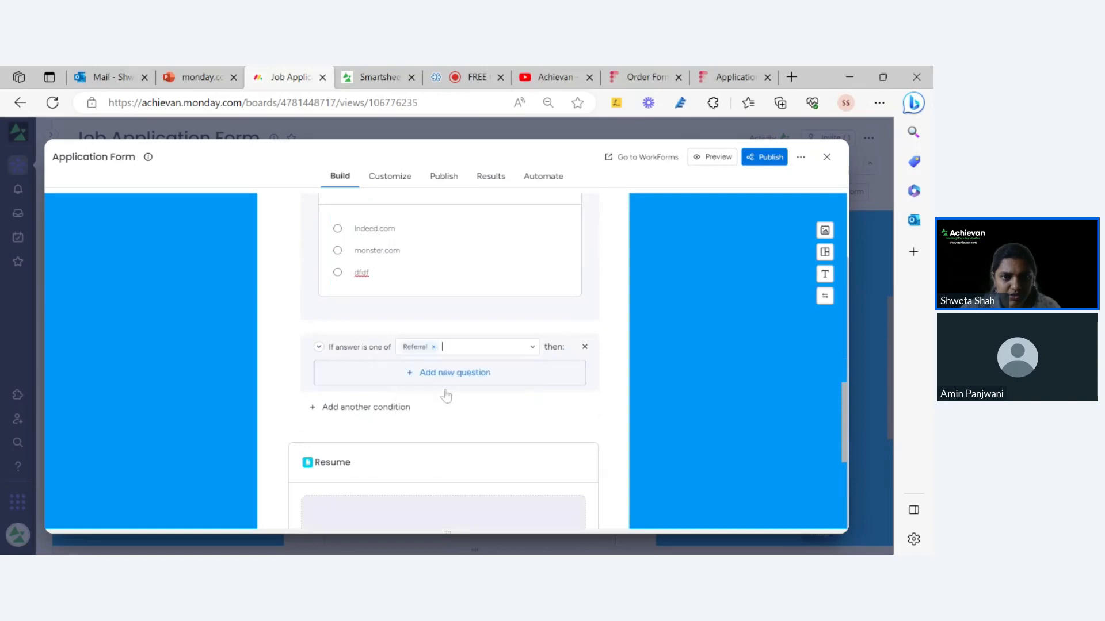
# - Add a short text question titled "Employee Ref. name" to the Referral condition
pyautogui.click(475, 384)
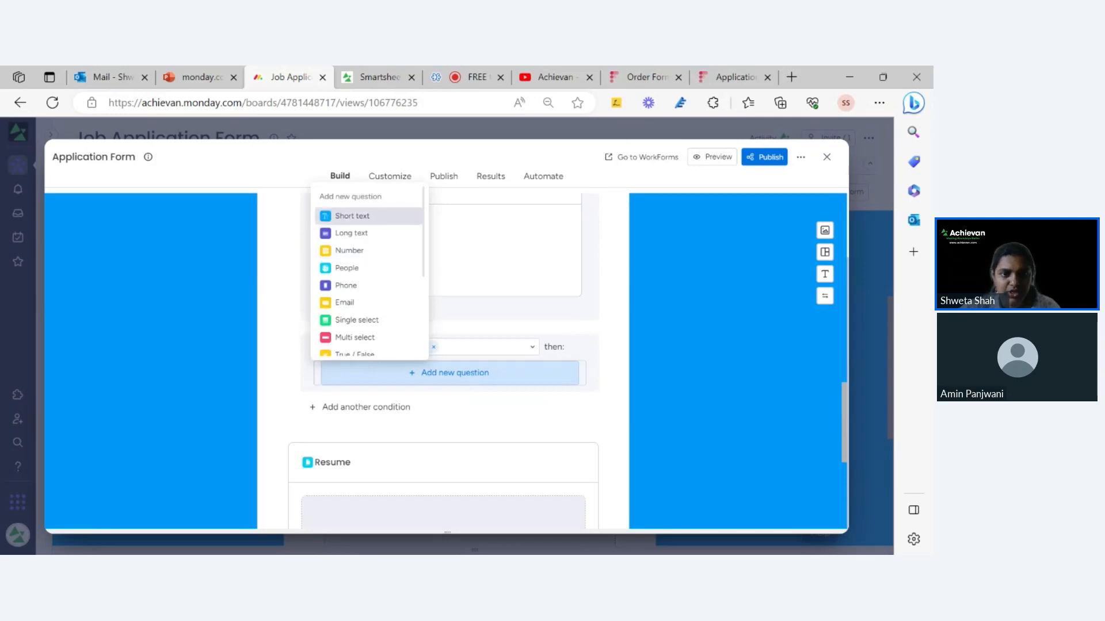
pyautogui.click(378, 222)
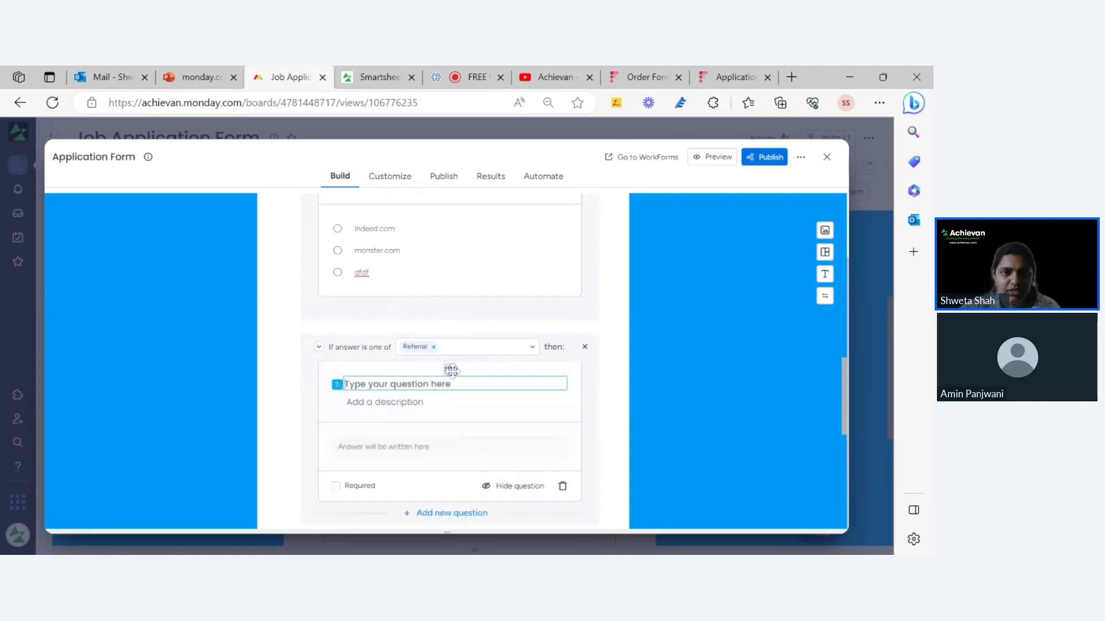
pyautogui.write('Em')
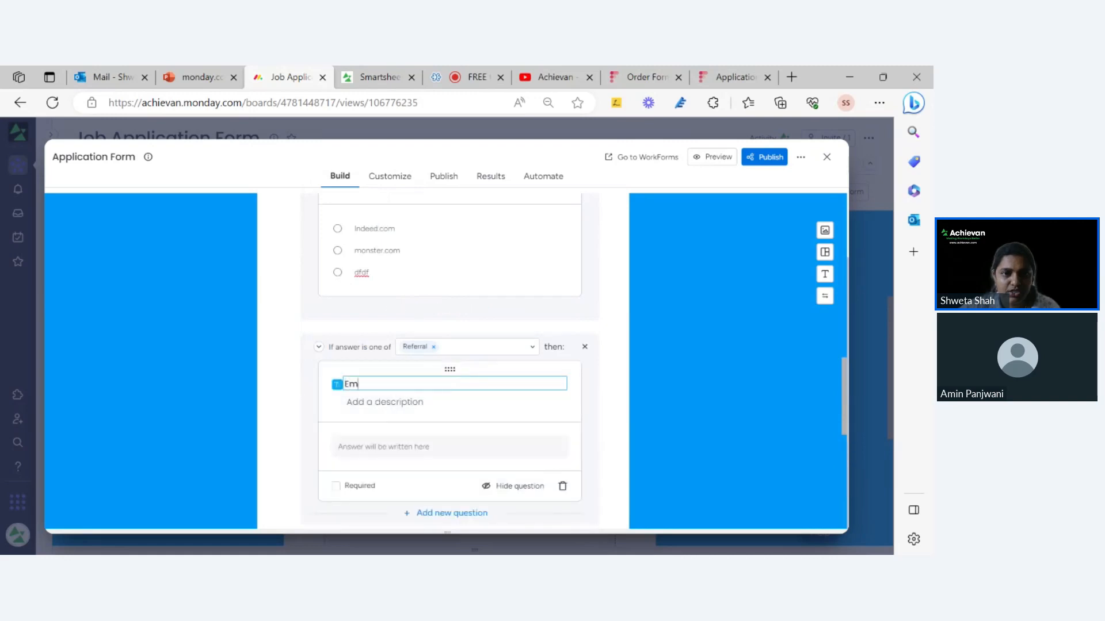
pyautogui.write('ployee')
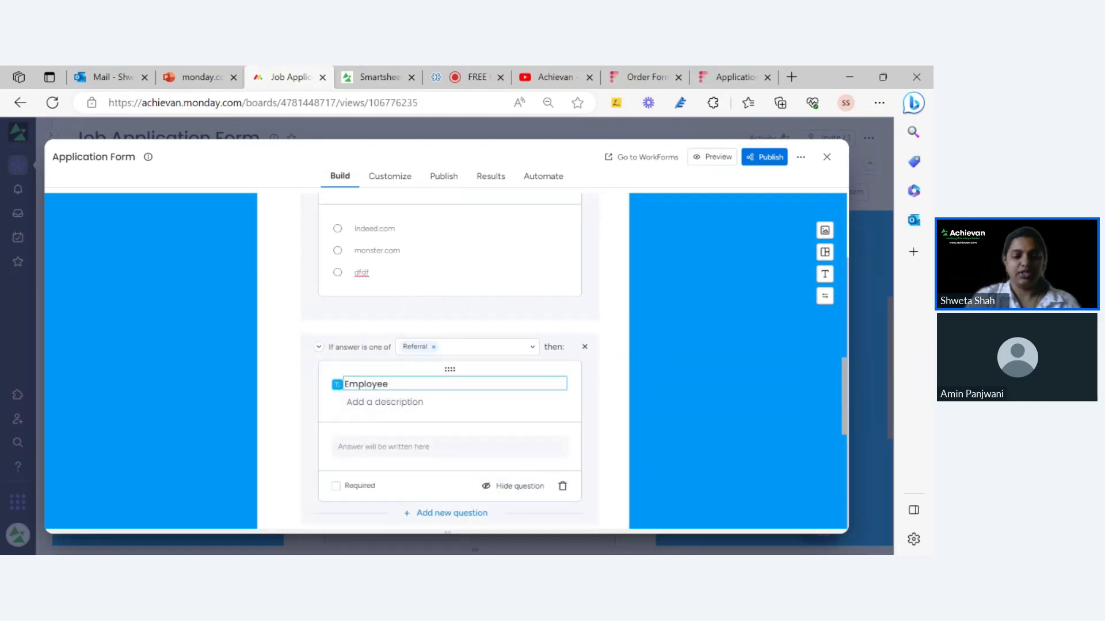
pyautogui.write(' name')
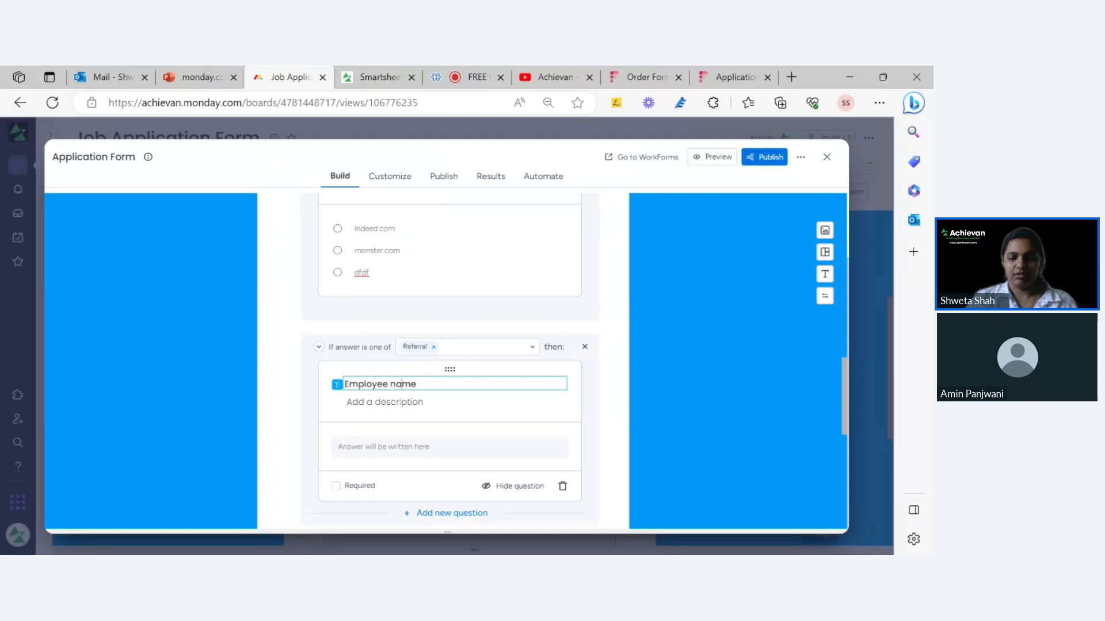
pyautogui.click(391, 383)
pyautogui.write('Ref.')
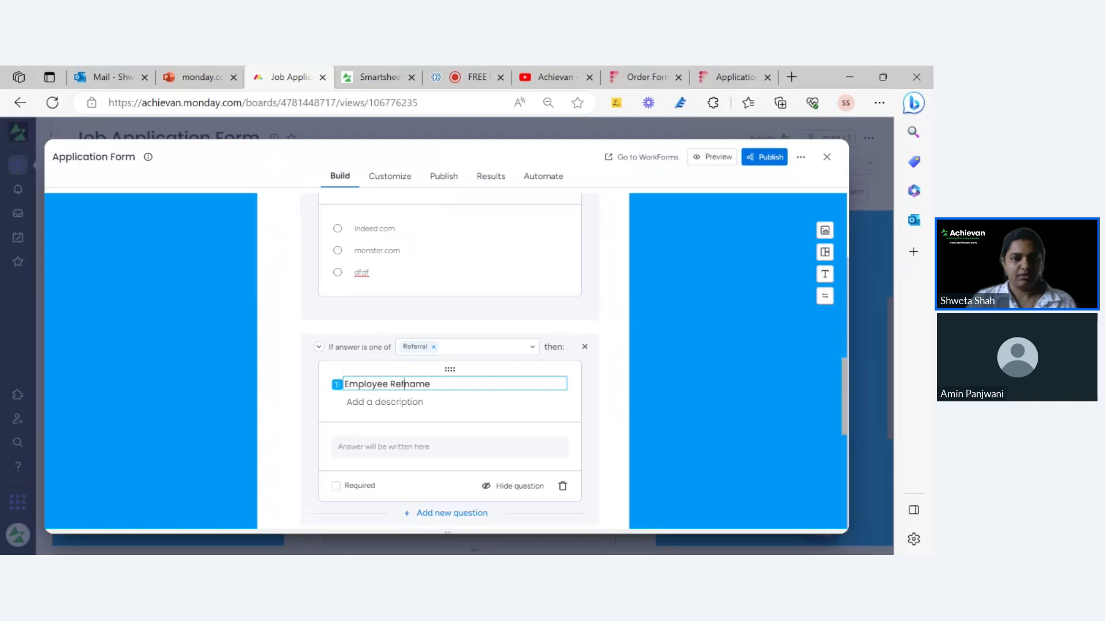
pyautogui.click(500, 444)
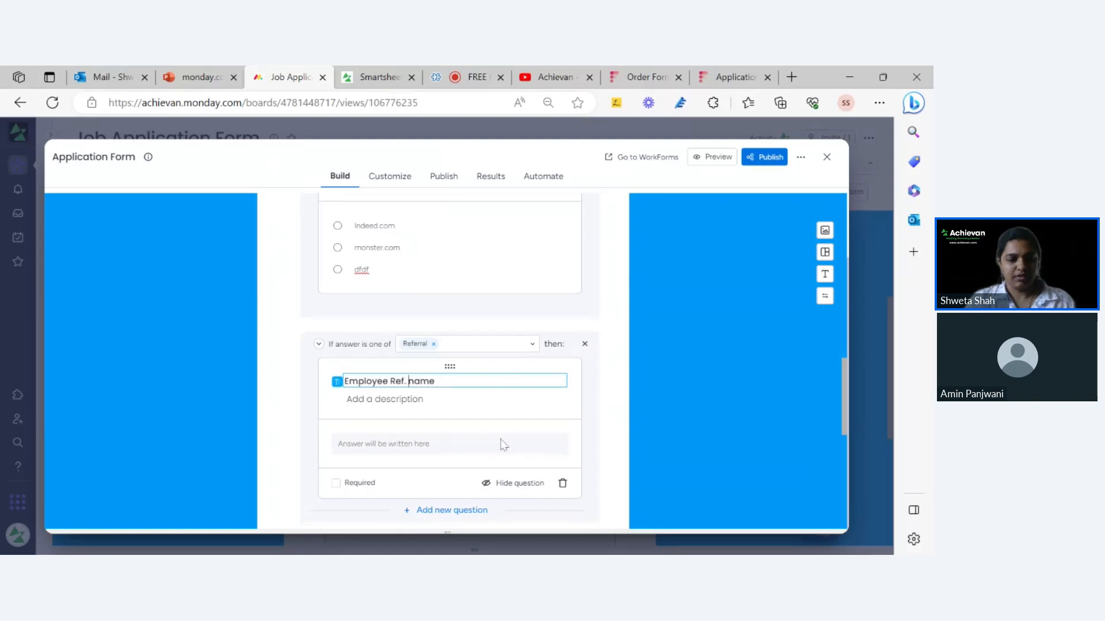
pyautogui.scroll(-3, 506, 426)
pyautogui.scroll(6, 620, 374)
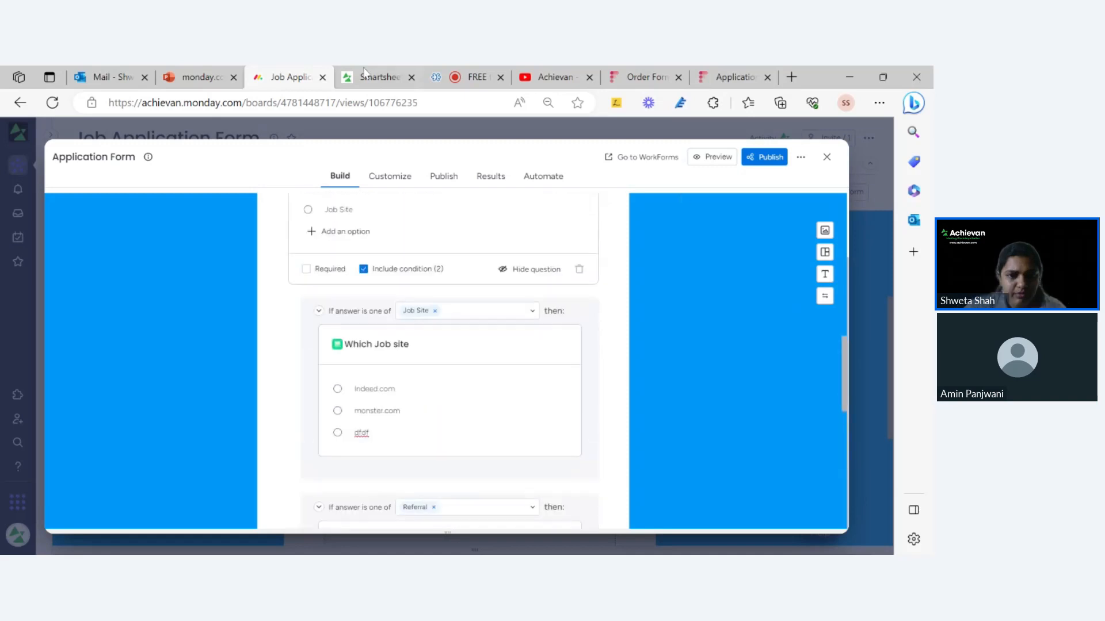
# - Switch to the shared Application Form, reload it and reset the saved answers
pyautogui.click(712, 81)
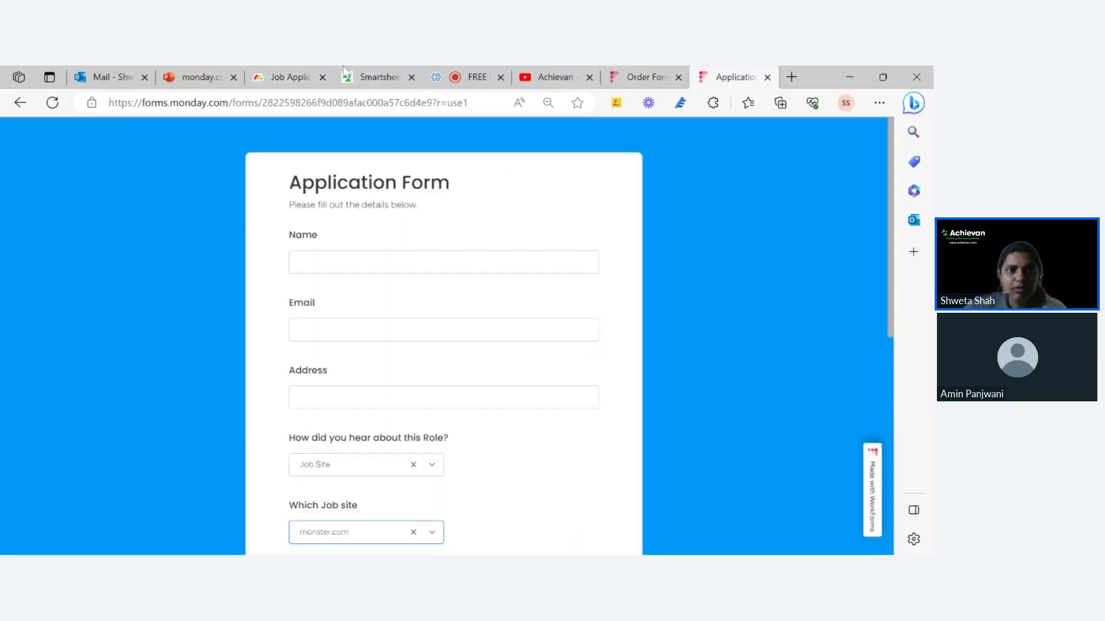
pyautogui.click(52, 104)
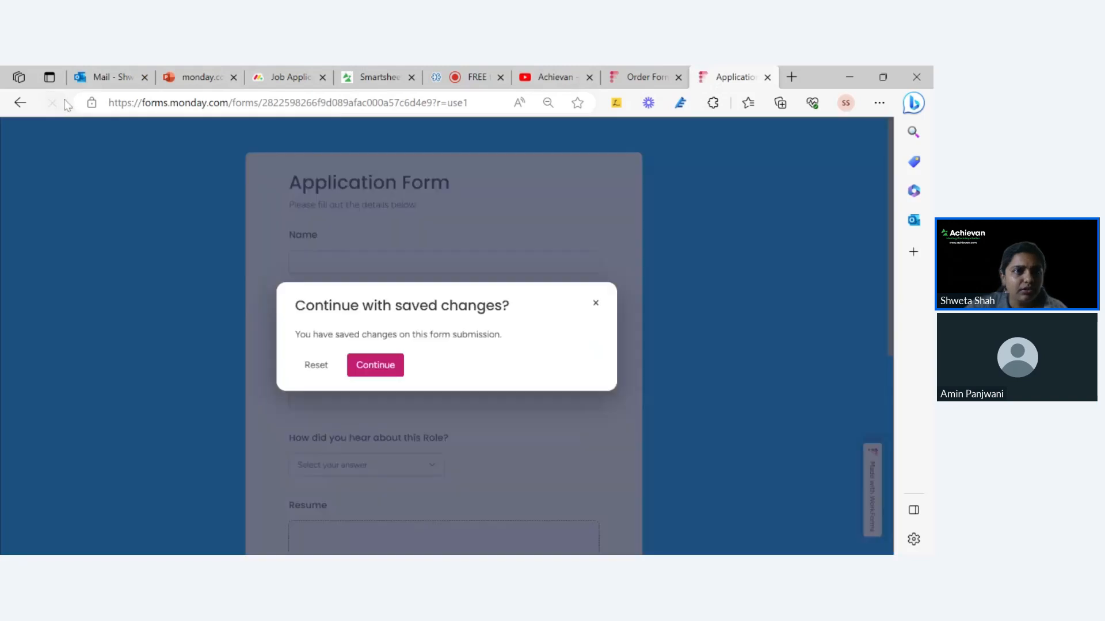
pyautogui.click(316, 365)
pyautogui.scroll(-3, 374, 363)
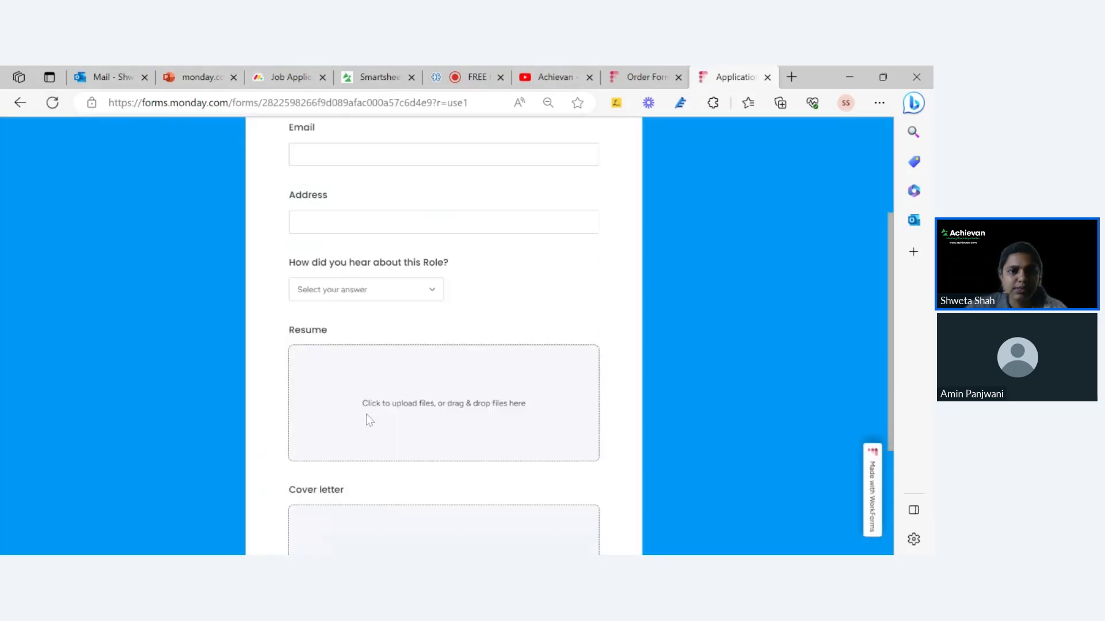
# - Answer "How did you hear about this Role?" with Referral on the shared form and check the "Employee Ref. name" follow-up question
pyautogui.click(387, 268)
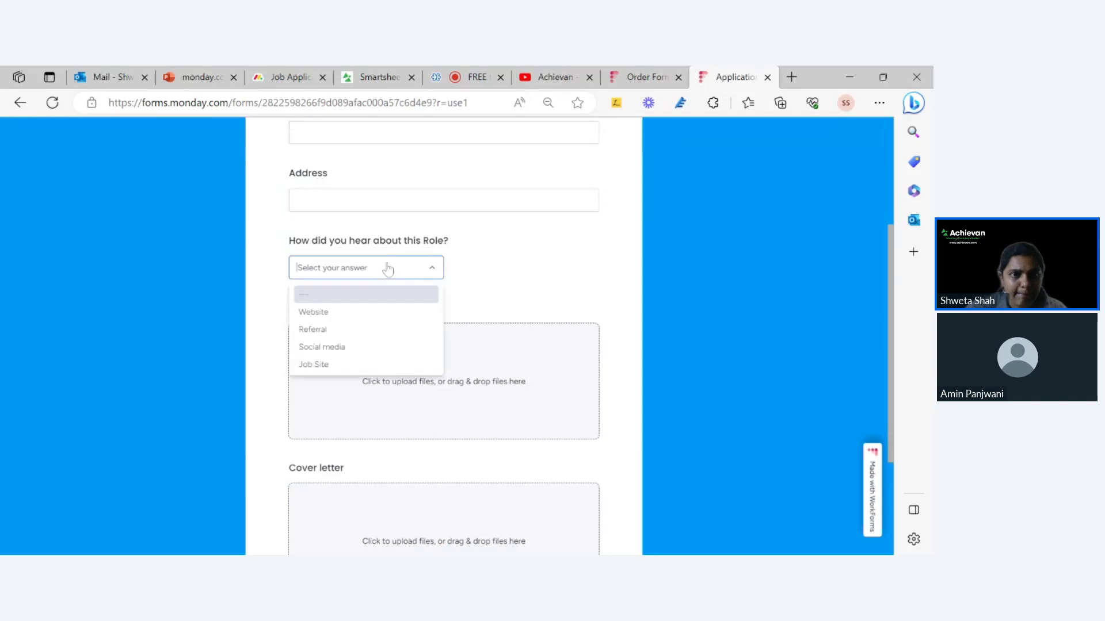
pyautogui.click(334, 329)
pyautogui.click(311, 334)
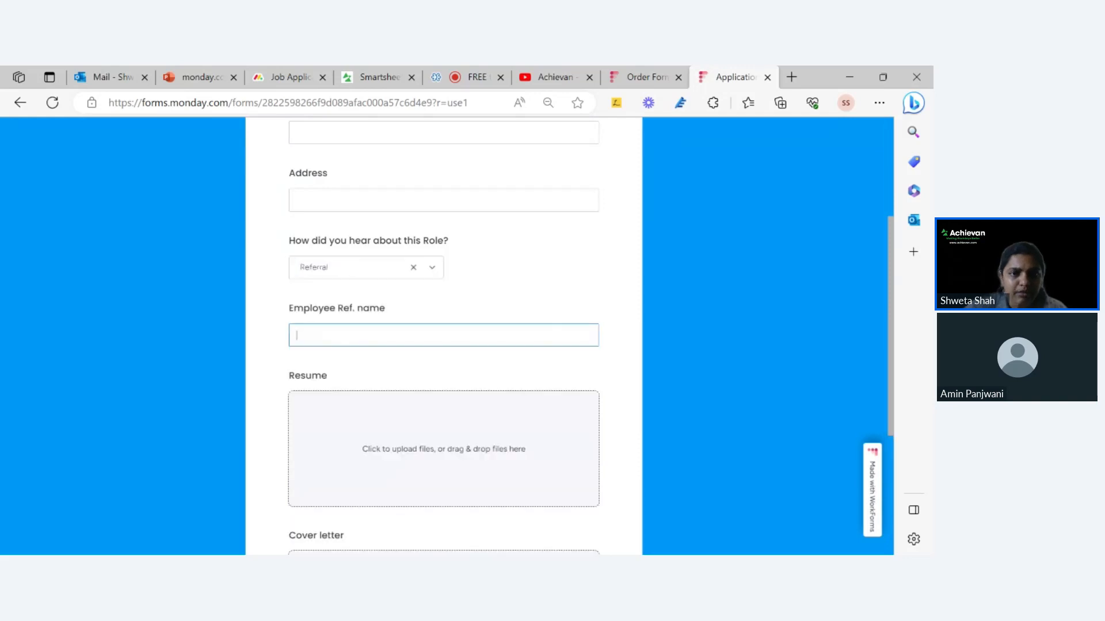
pyautogui.moveTo(381, 308); pyautogui.dragTo(337, 308)
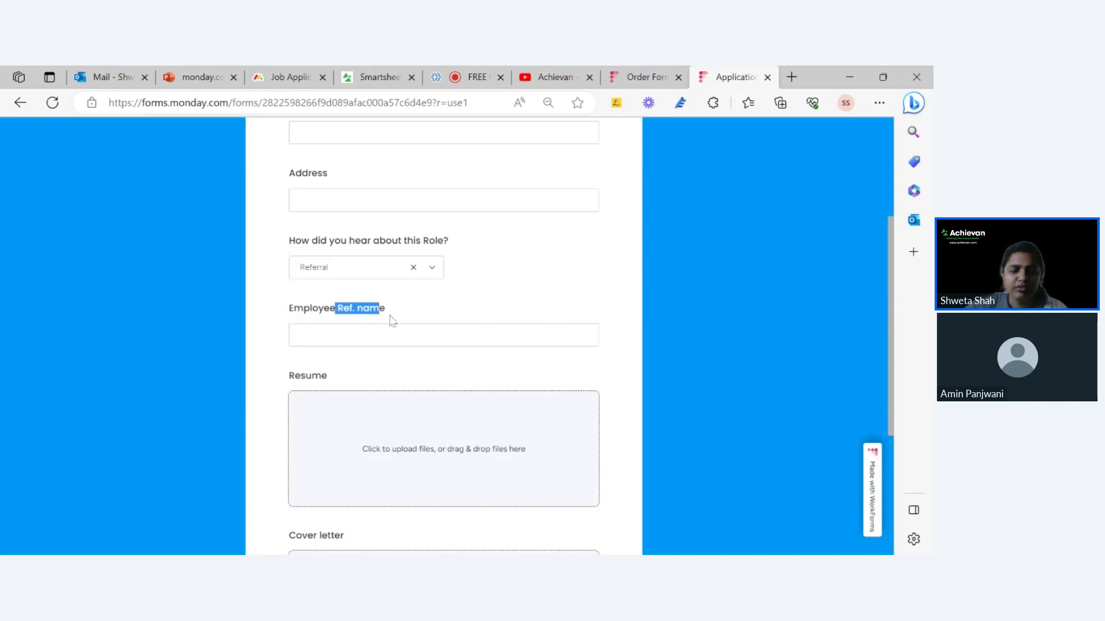
pyautogui.click(384, 309)
pyautogui.moveTo(293, 308); pyautogui.dragTo(396, 313)
pyautogui.scroll(3, 395, 312)
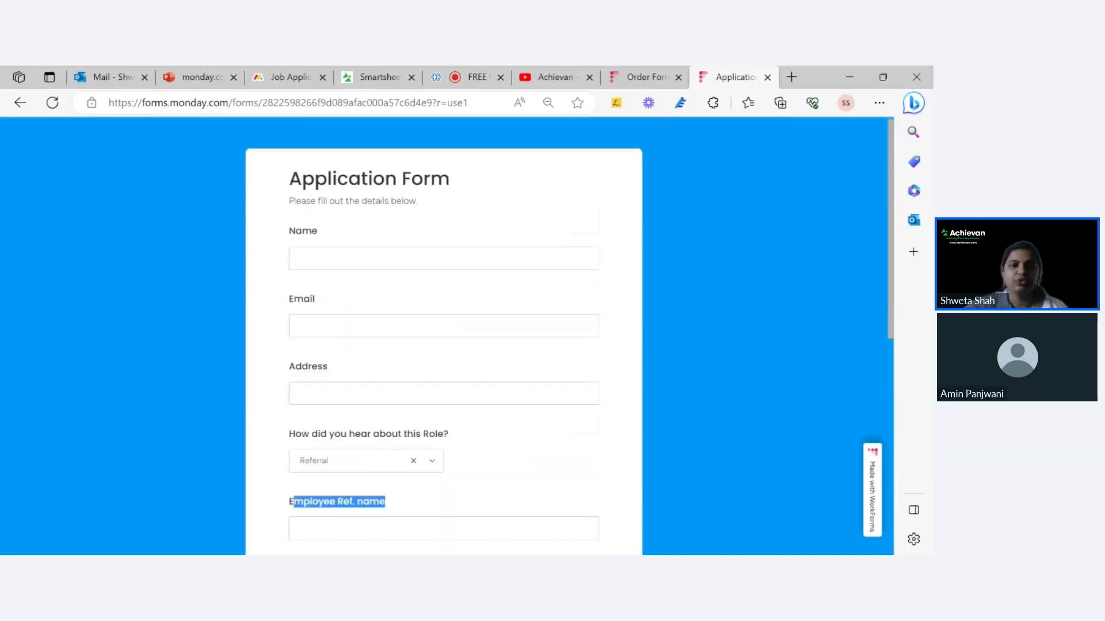
# - Go back to the board's form editor, review the Job Site and Referral conditions, and close the editor
pyautogui.click(296, 80)
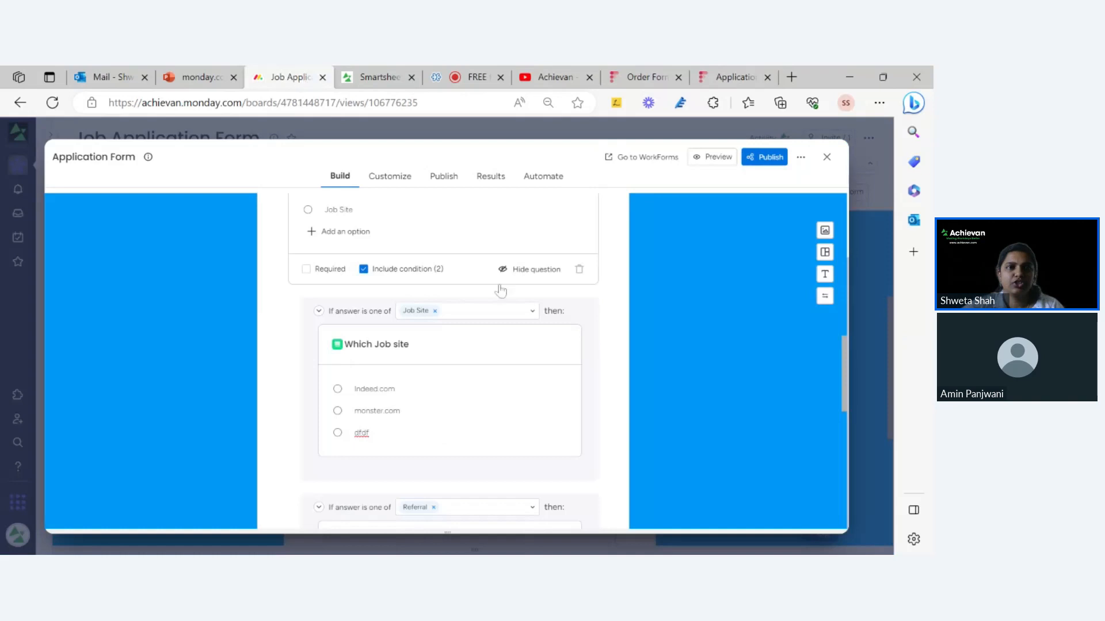
pyautogui.scroll(-5, 501, 291)
pyautogui.scroll(5, 501, 291)
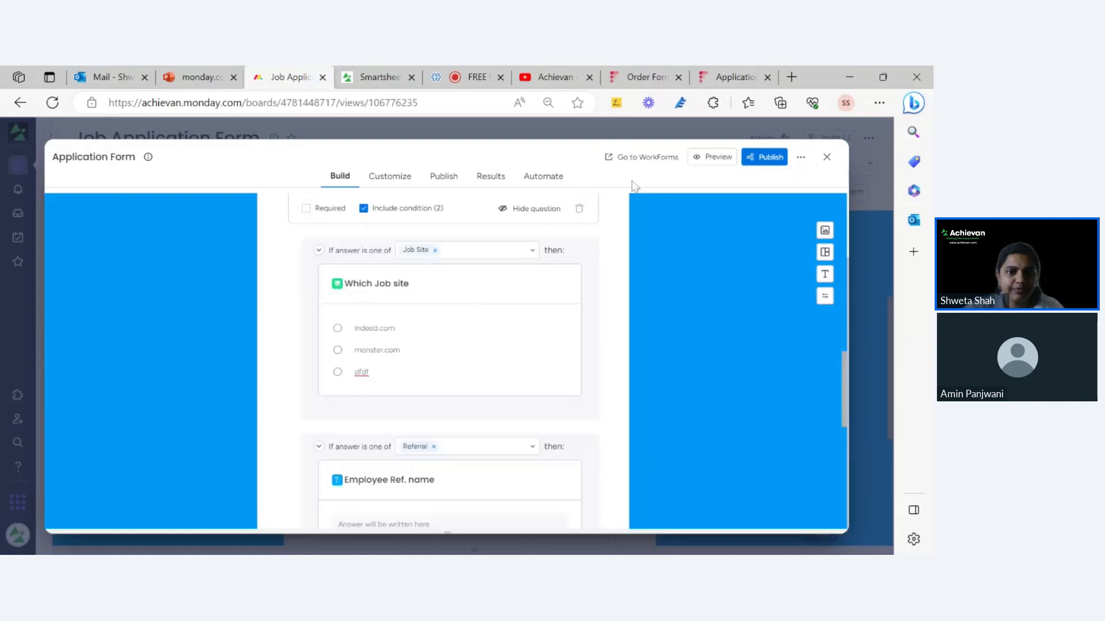
pyautogui.click(827, 158)
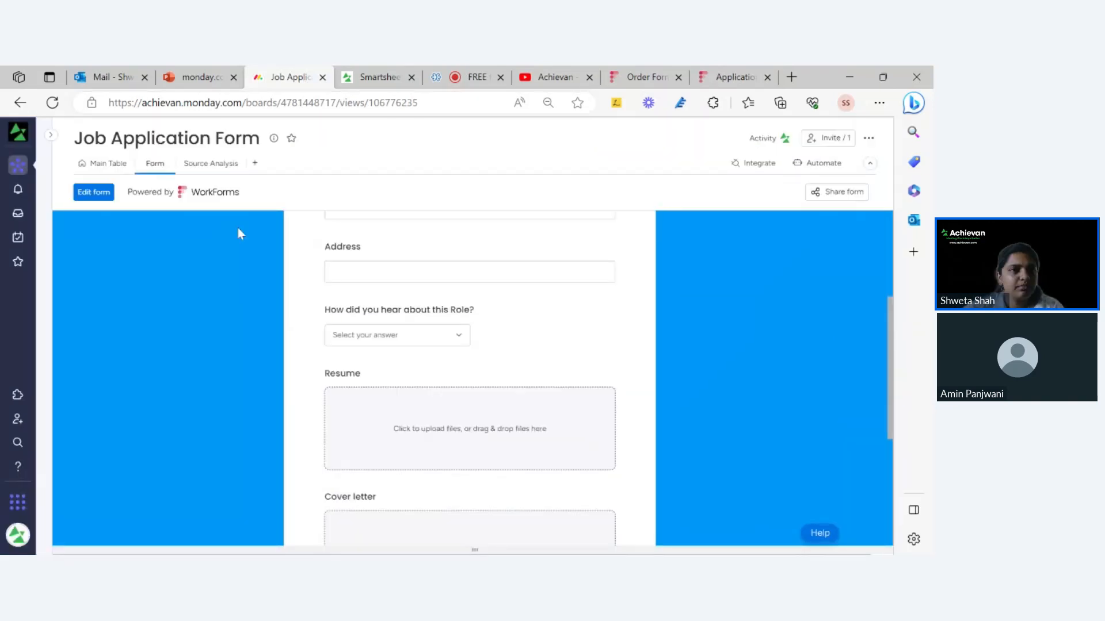
# - Look through the application form in the board's form view and open the main table to check its columns
pyautogui.scroll(2, 252, 252)
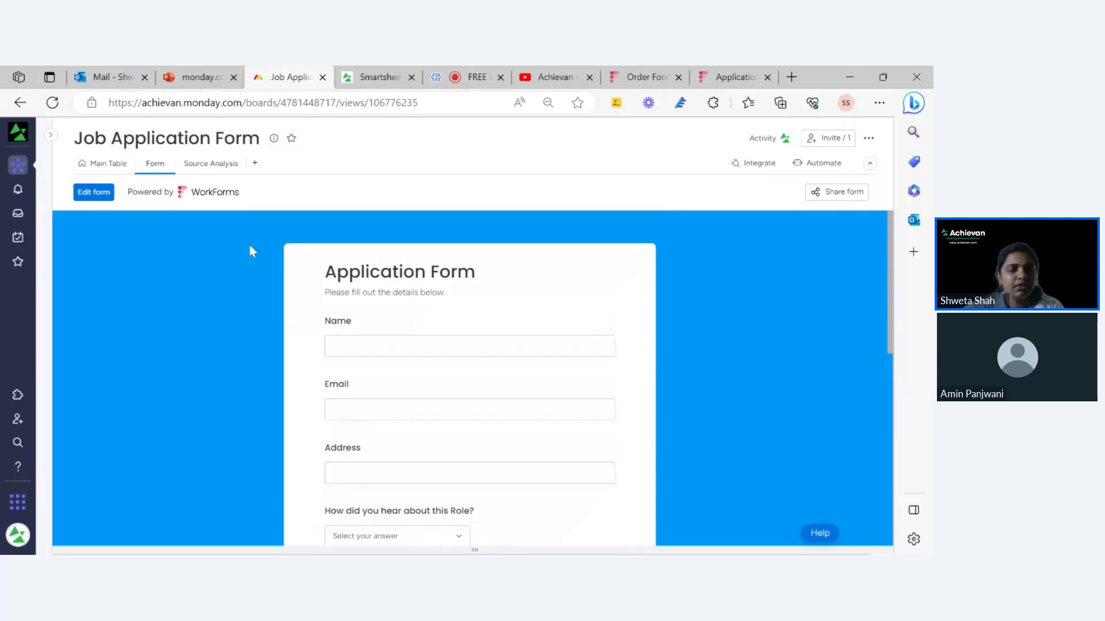
pyautogui.scroll(-3, 252, 252)
pyautogui.scroll(-3, 476, 405)
pyautogui.scroll(3, 477, 406)
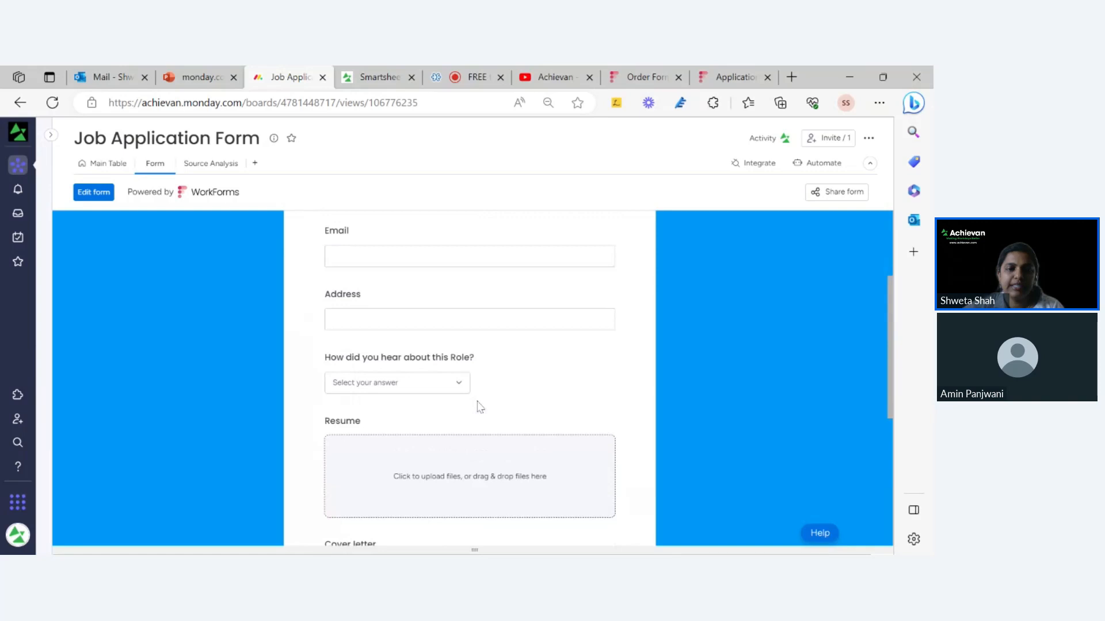
pyautogui.scroll(2, 477, 406)
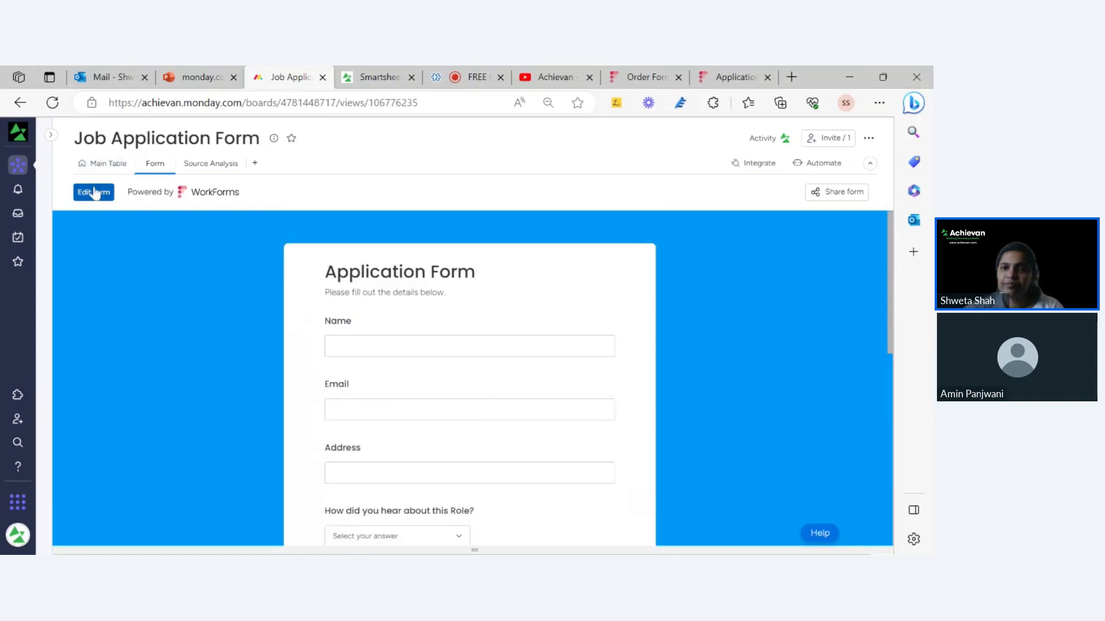
pyautogui.click(103, 165)
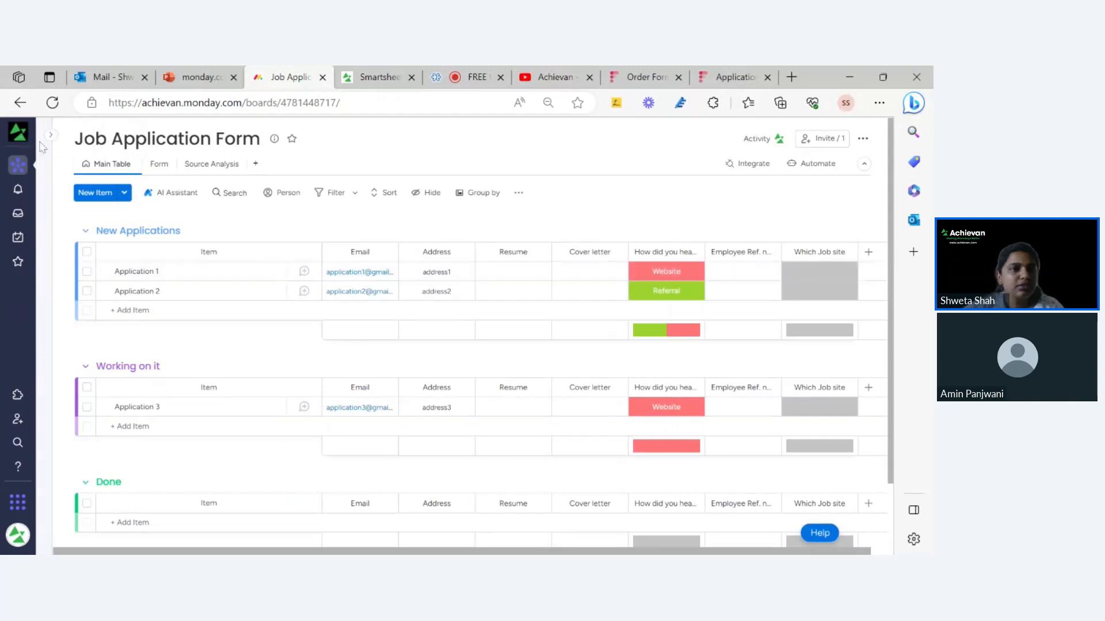
# - Open the Project Requests & Approvals board and look over its main table and Project Requests form view
pyautogui.moveTo(51, 293)
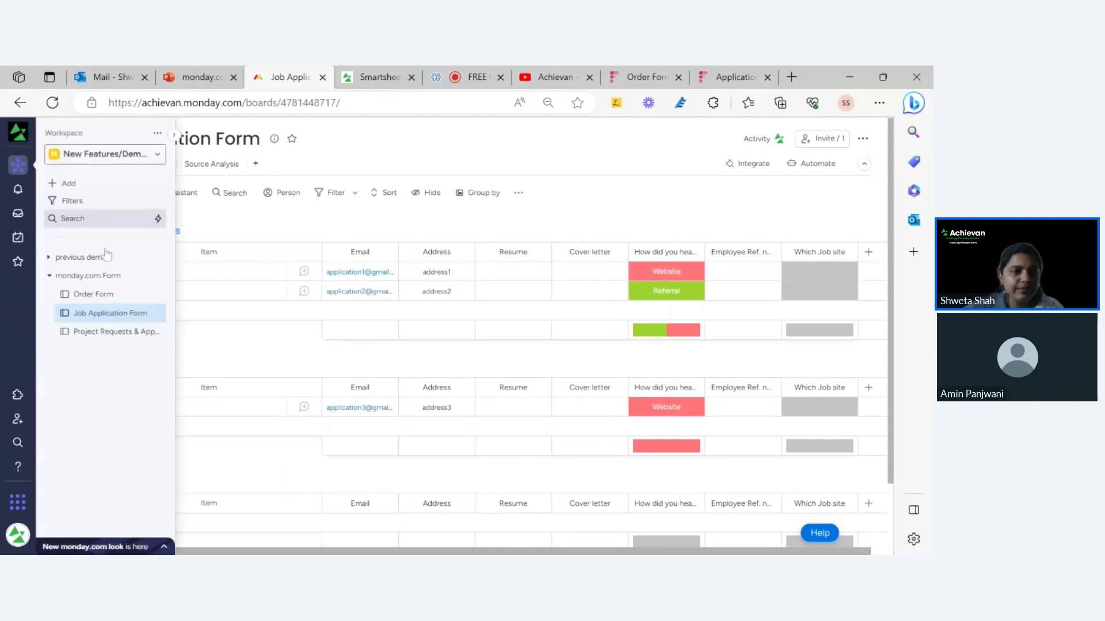
pyautogui.click(115, 333)
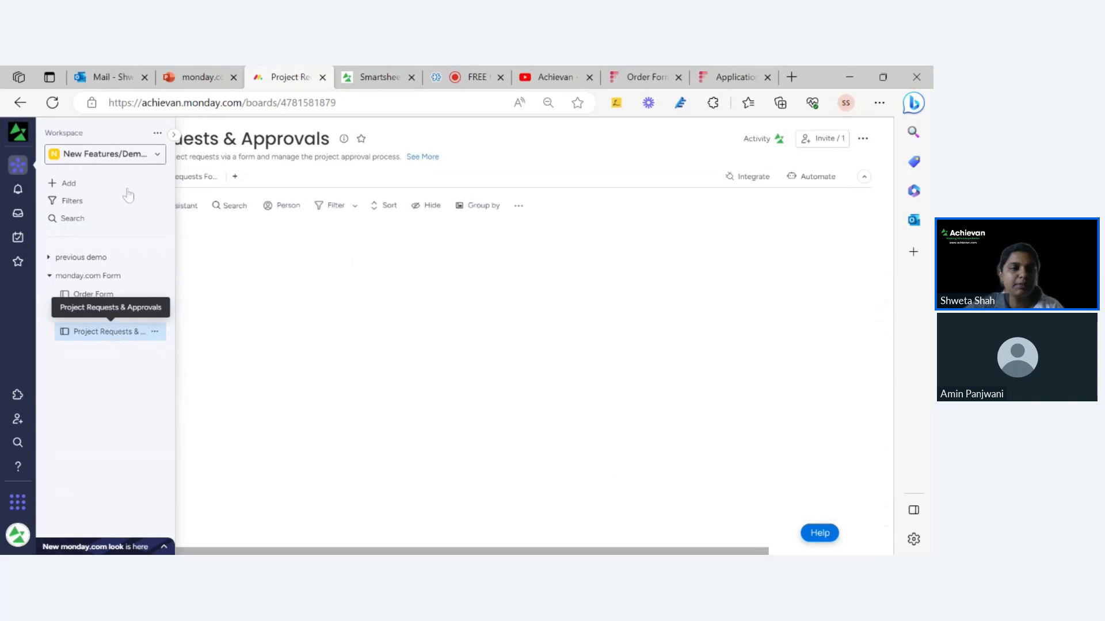
pyautogui.click(175, 136)
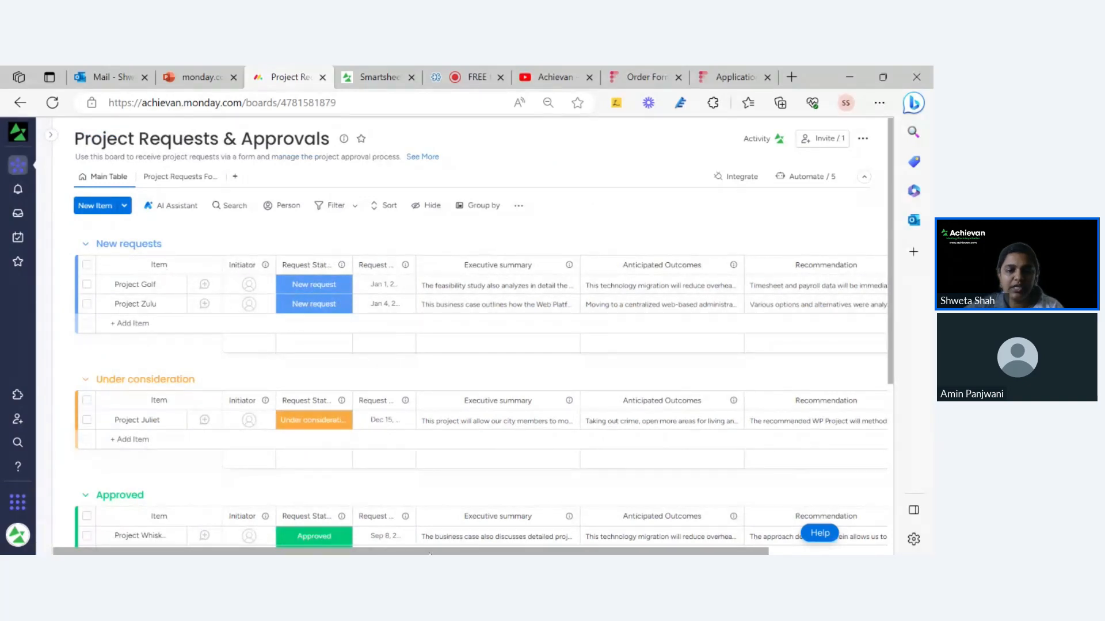
pyautogui.moveTo(429, 553)
pyautogui.mouseDown()
pyautogui.moveTo(549, 553)
pyautogui.moveTo(429, 553)
pyautogui.mouseUp()
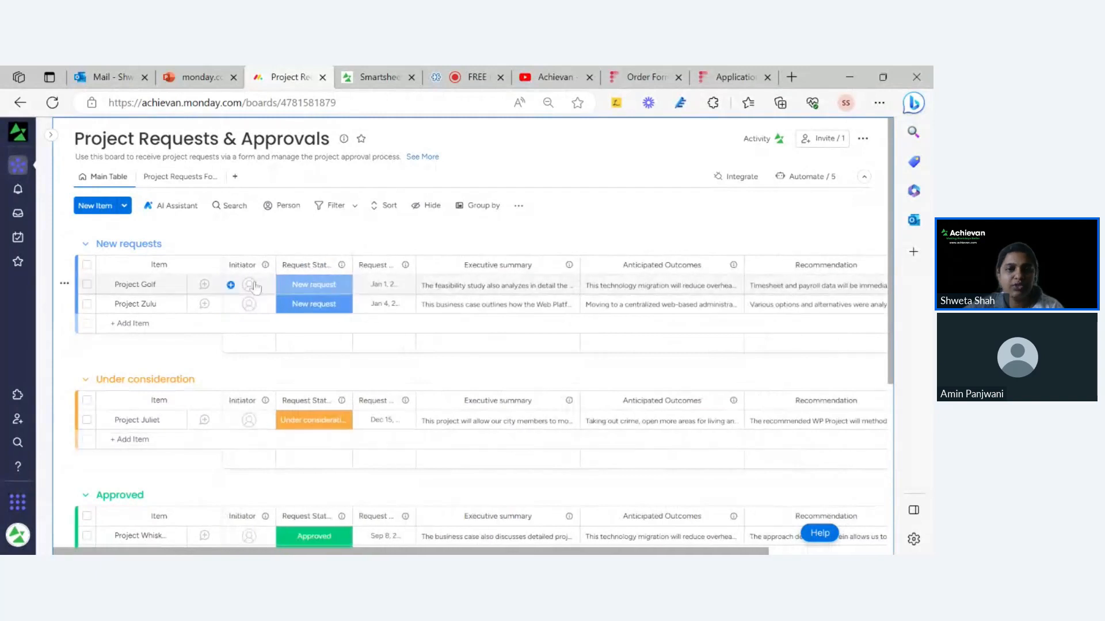
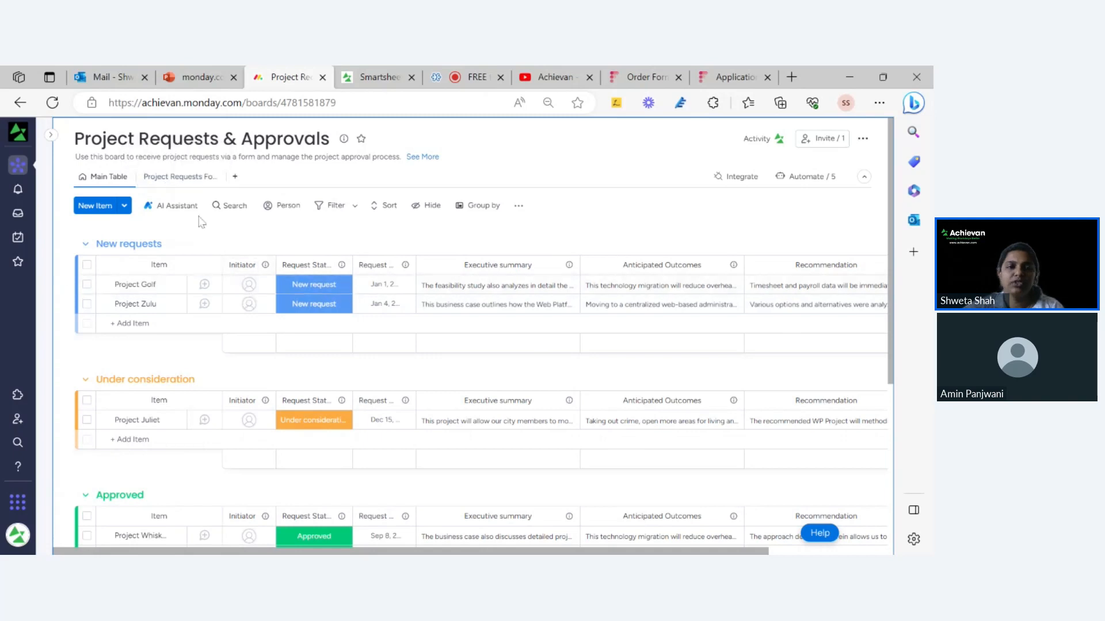
pyautogui.click(184, 183)
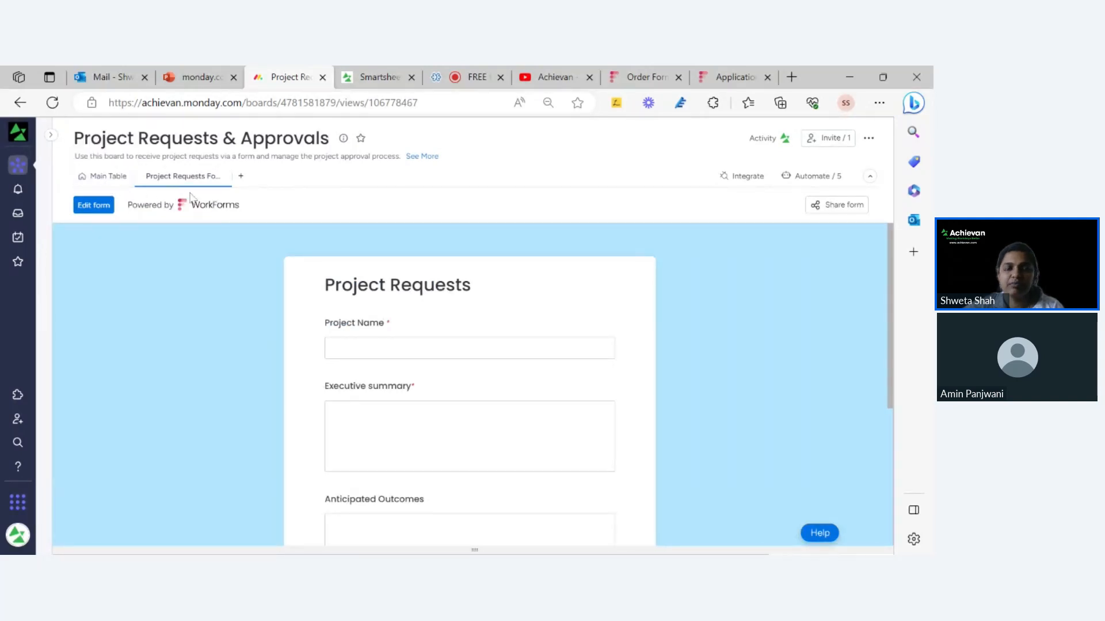
pyautogui.click(99, 178)
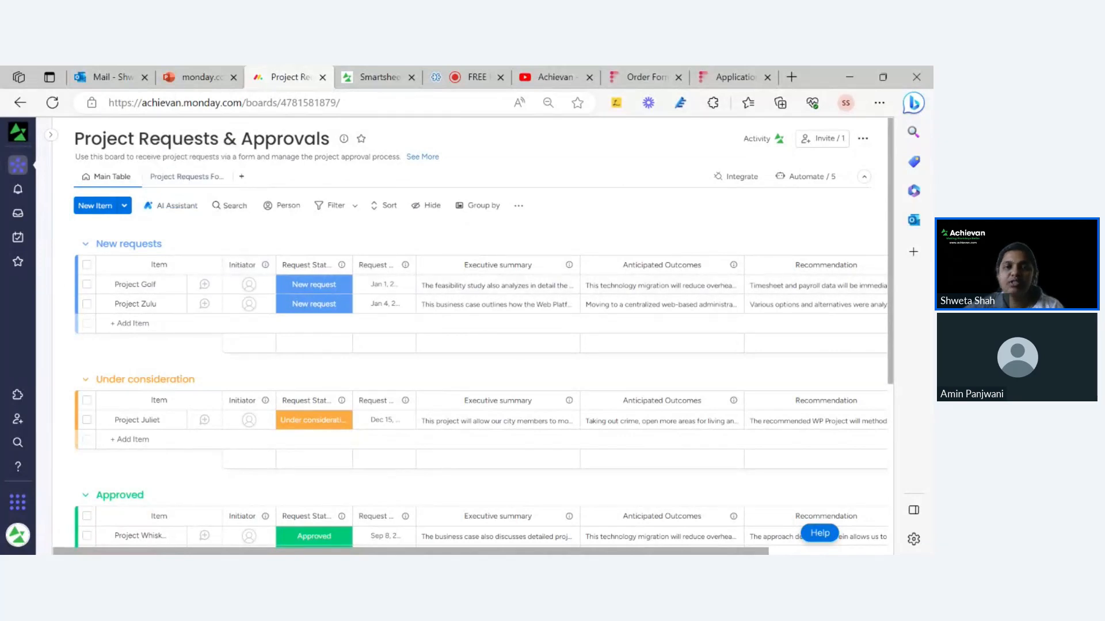
pyautogui.hscroll(3, 502, 420)
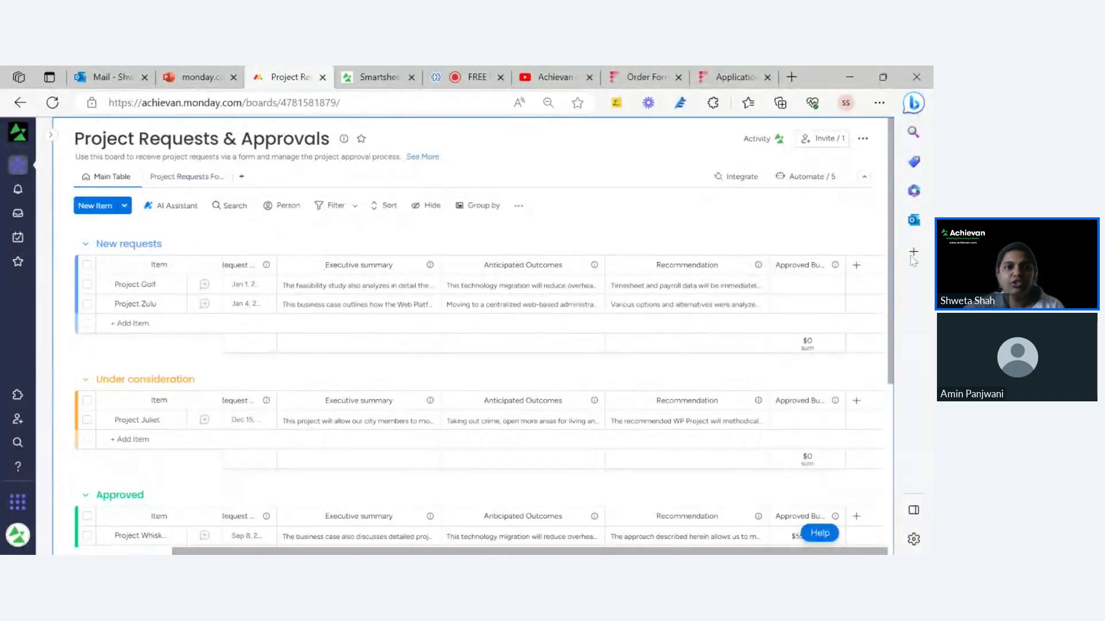
pyautogui.click(856, 265)
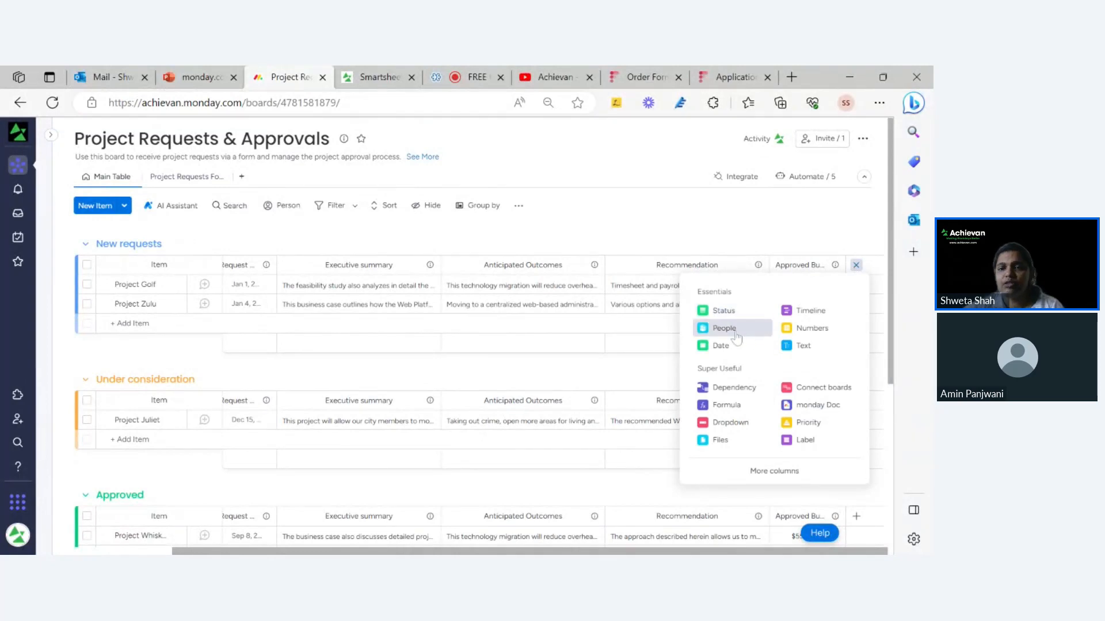
pyautogui.click(817, 217)
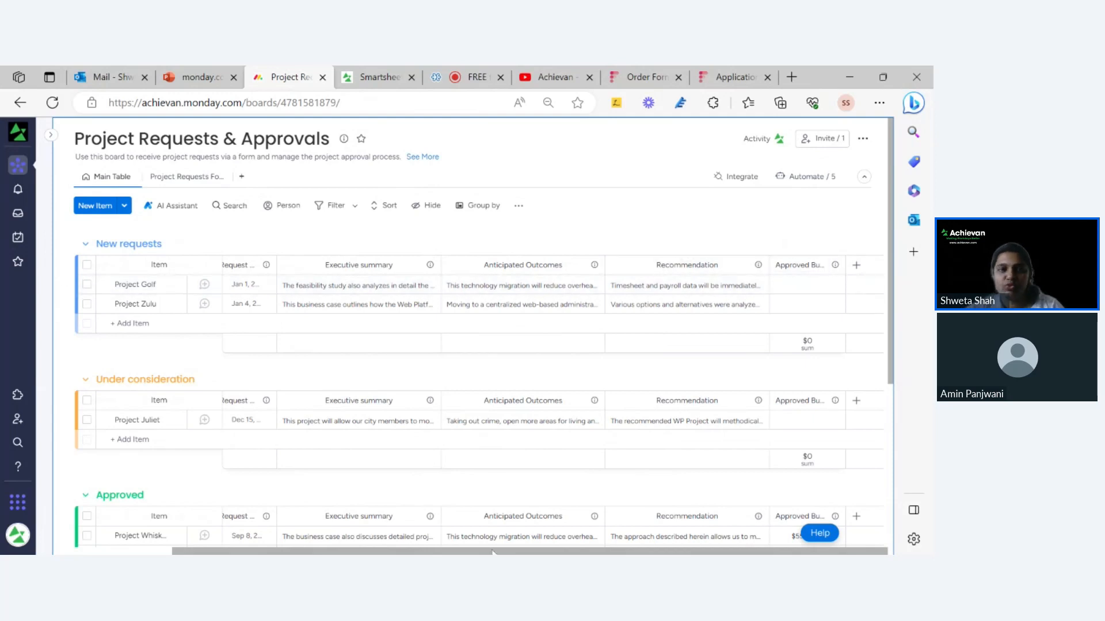
pyautogui.moveTo(492, 552); pyautogui.dragTo(371, 552)
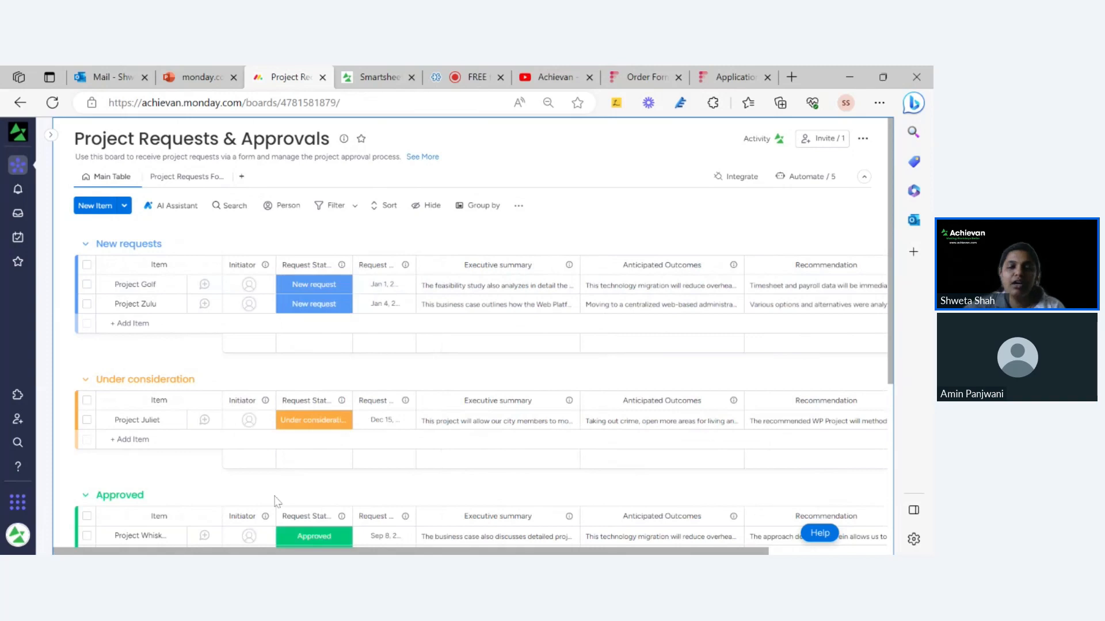
# - Add a People column named PM after the approved budget column in the board's main table
pyautogui.hscroll(5, 575, 346)
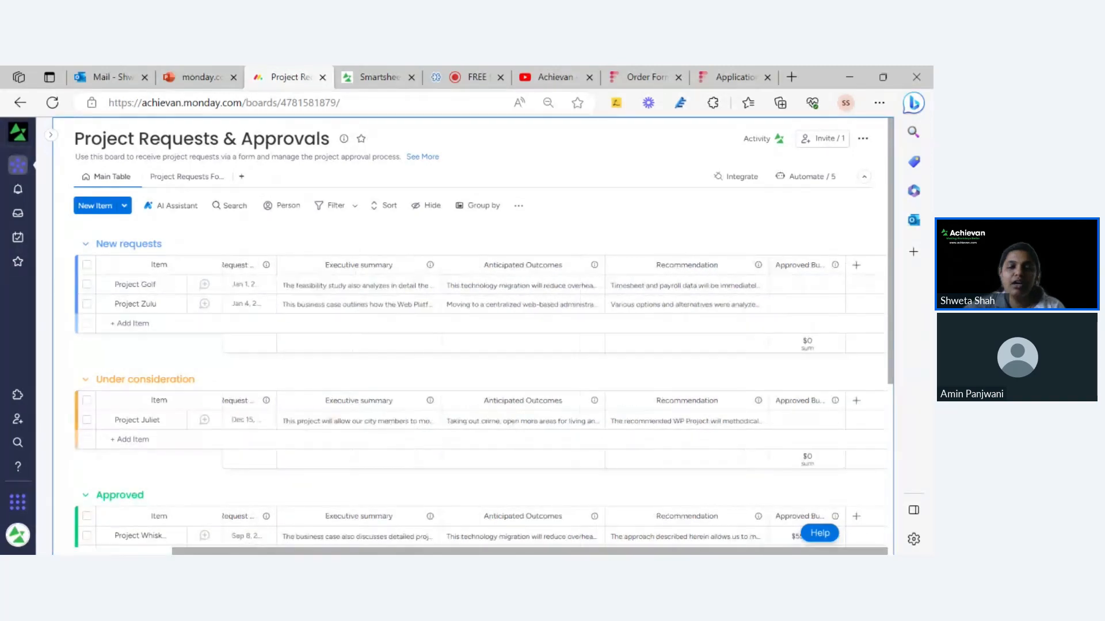
pyautogui.click(856, 266)
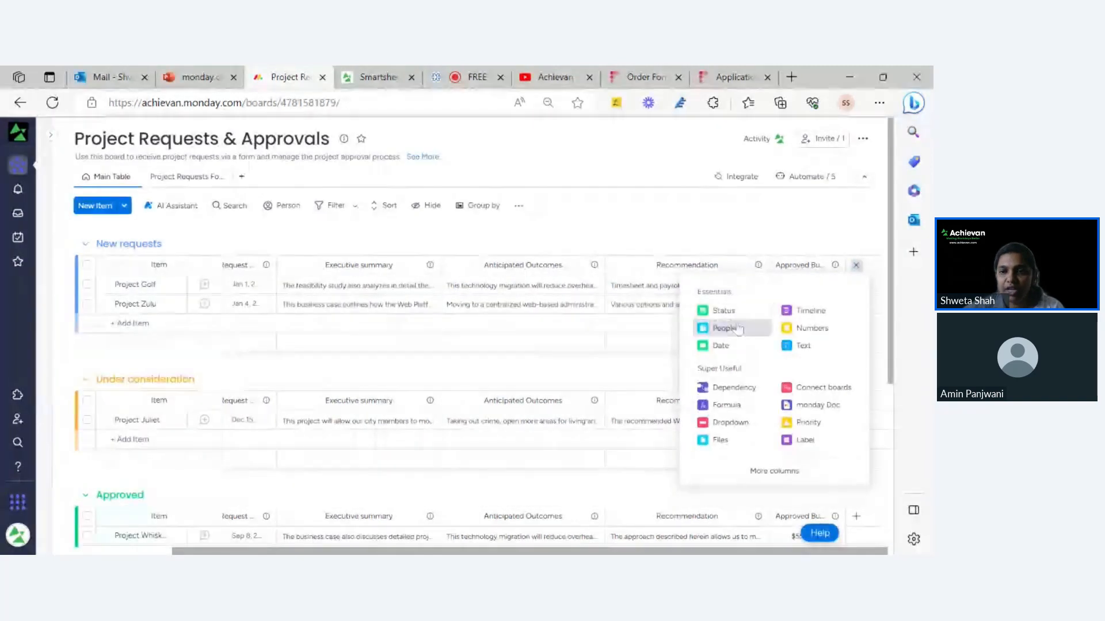
pyautogui.click(725, 328)
pyautogui.hotkey('ctrl', 'a')
pyautogui.write('P')
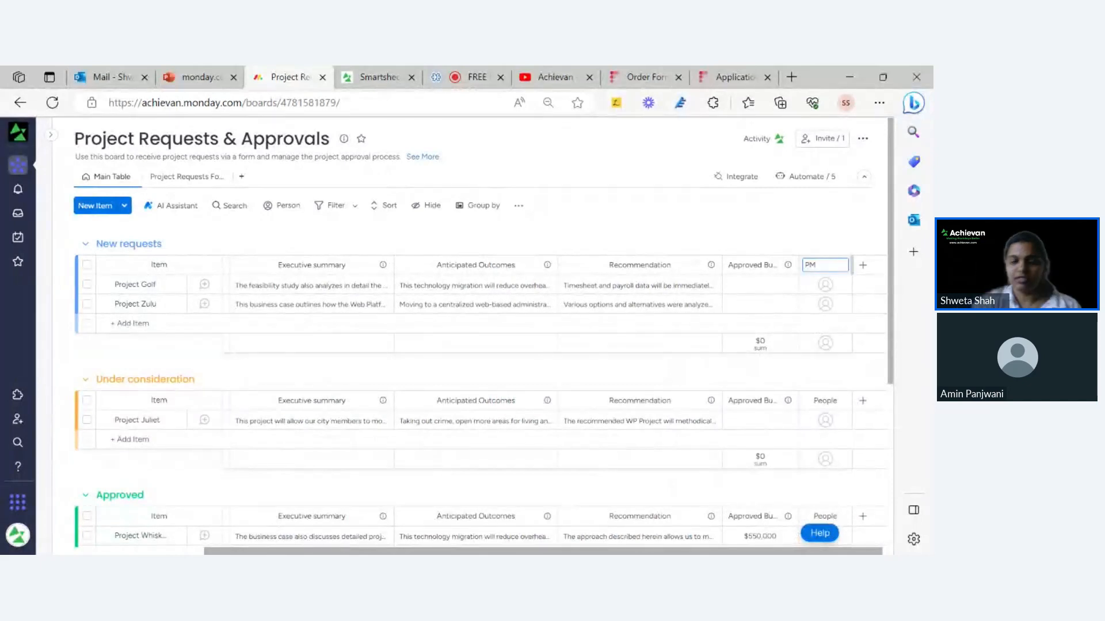
pyautogui.press('Return')
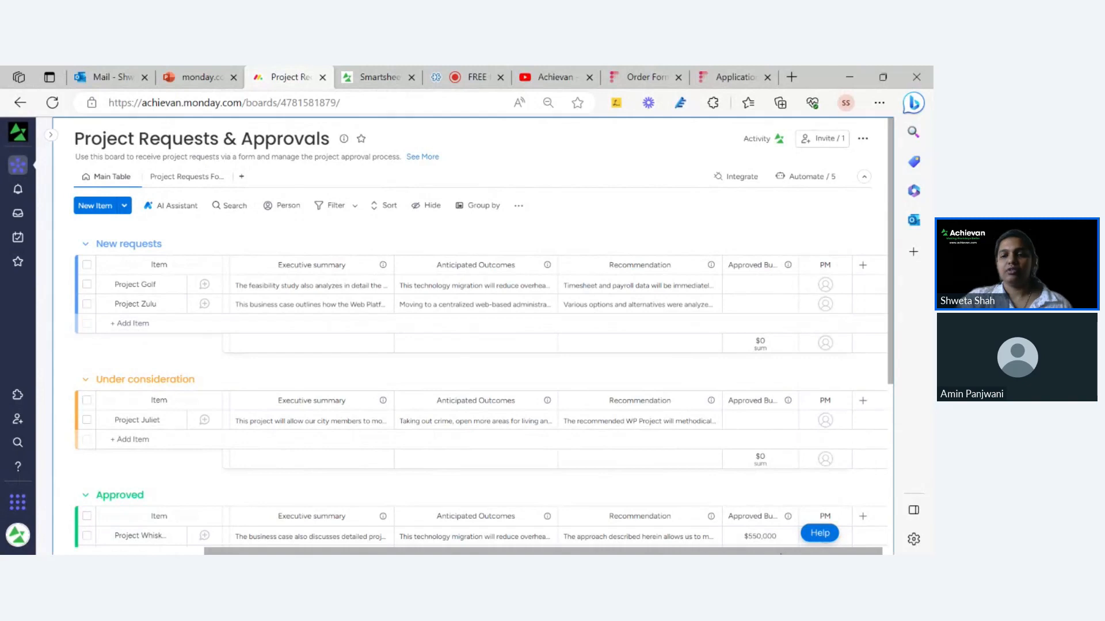
# - Review the board's columns from Initiator to PM and look through the questions in the Project Requests form view
pyautogui.moveTo(781, 554); pyautogui.dragTo(624, 554)
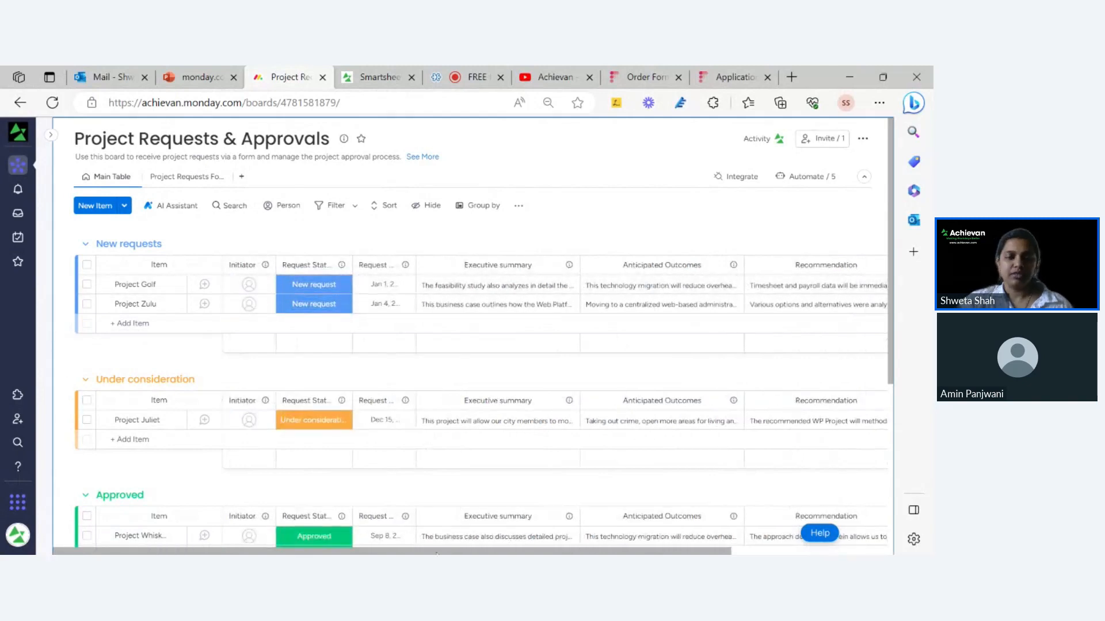
pyautogui.moveTo(437, 554); pyautogui.dragTo(595, 554)
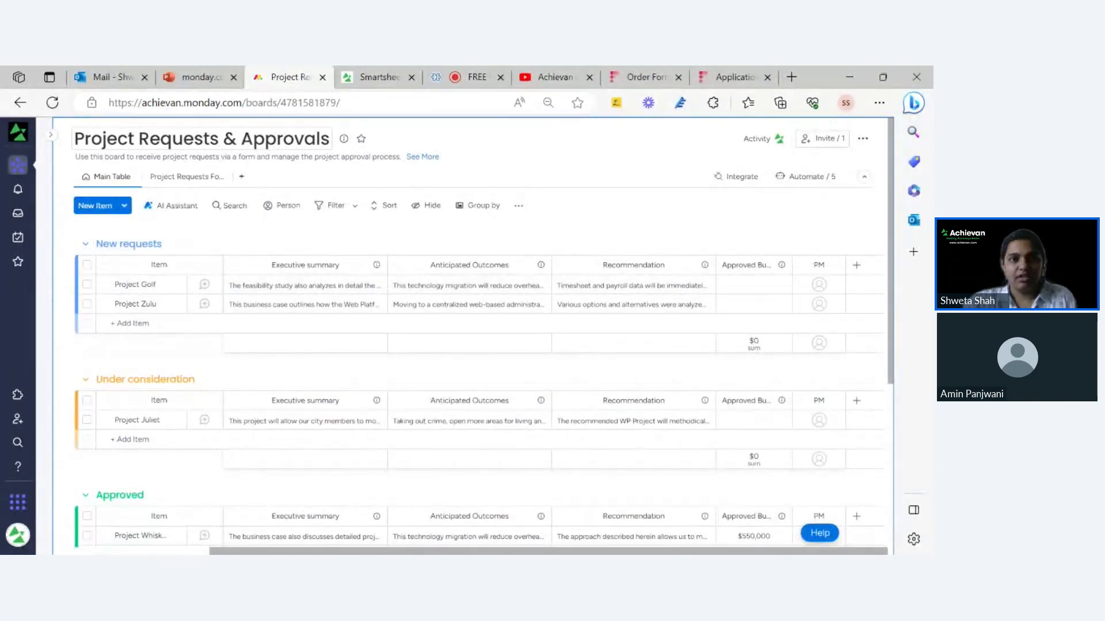
pyautogui.click(178, 179)
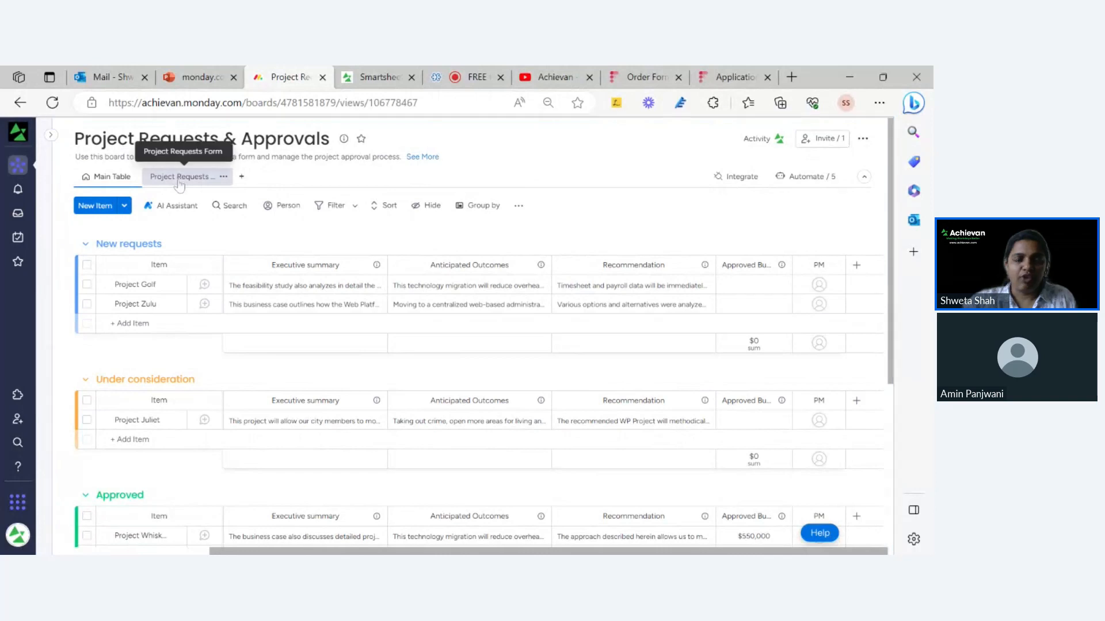
pyautogui.scroll(-3, 470, 386)
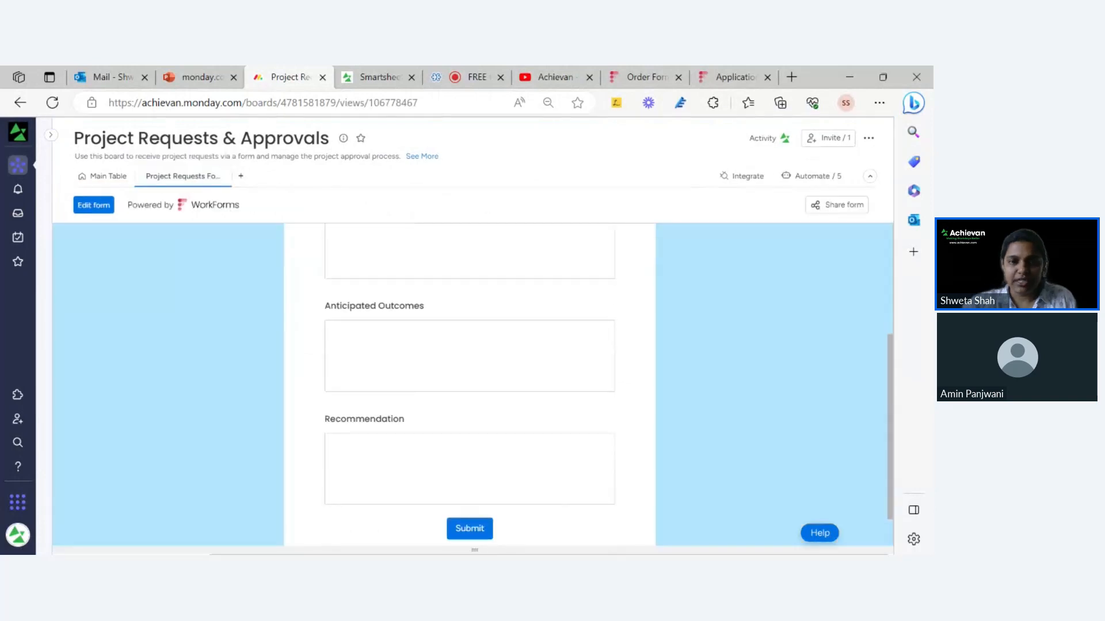
pyautogui.scroll(5, 434, 461)
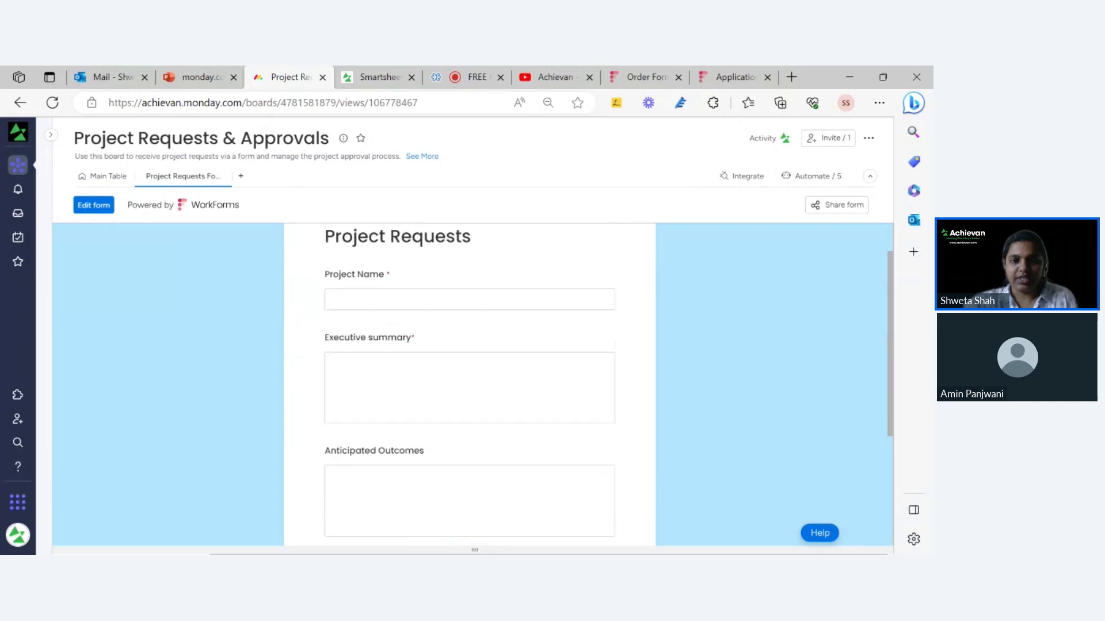
pyautogui.scroll(1, 434, 460)
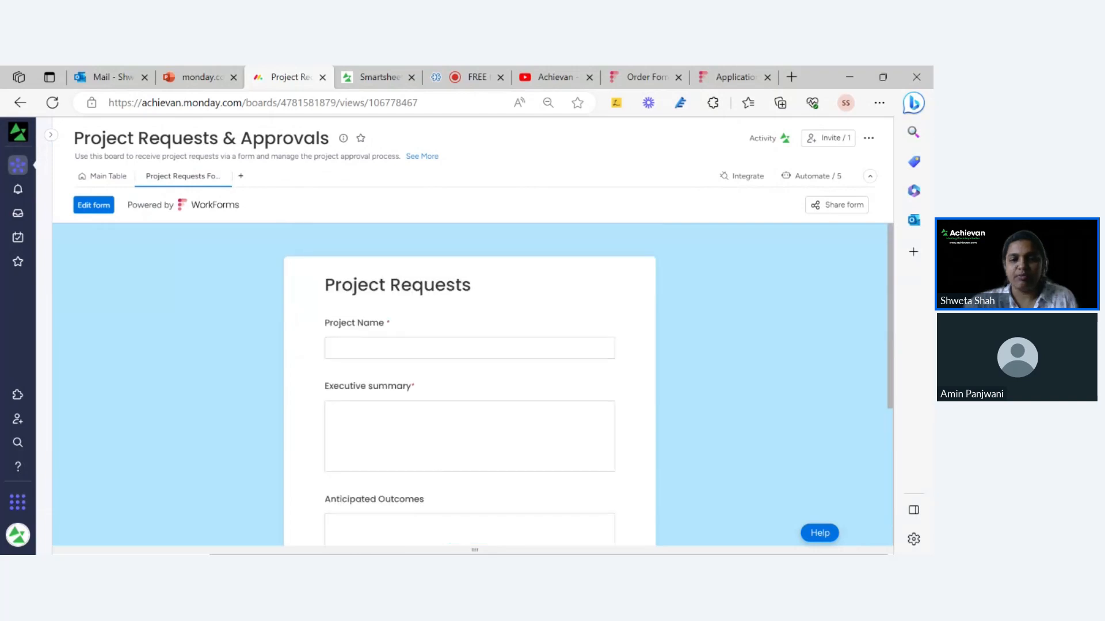
# - Open the Project Requests form for editing and examine its questions, including the locked people questions
pyautogui.click(99, 208)
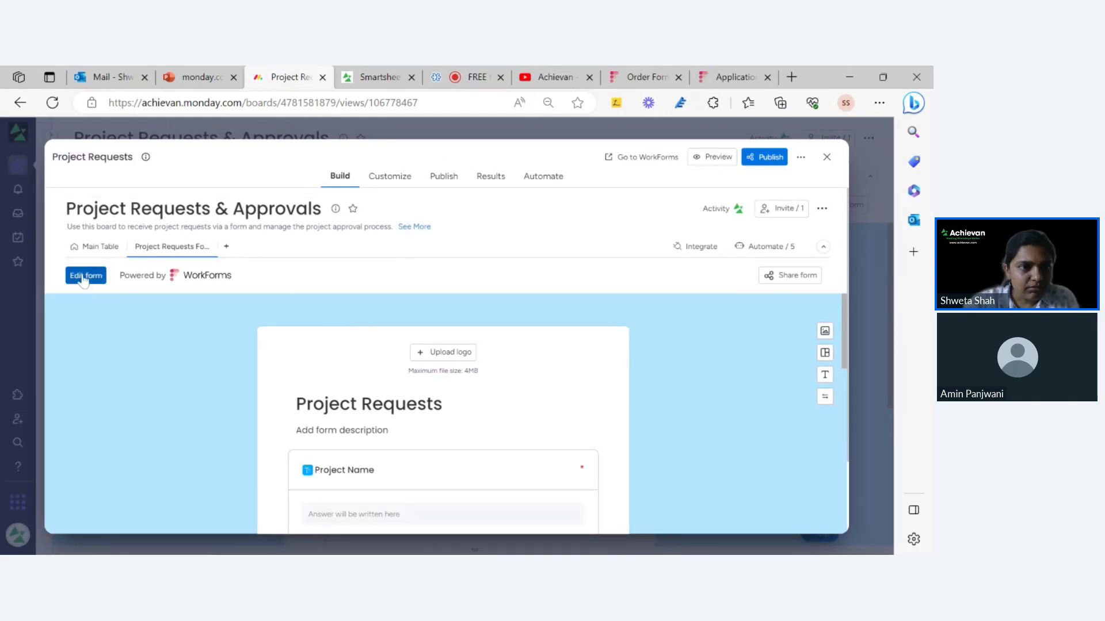
pyautogui.scroll(-2, 355, 354)
pyautogui.scroll(-2, 355, 353)
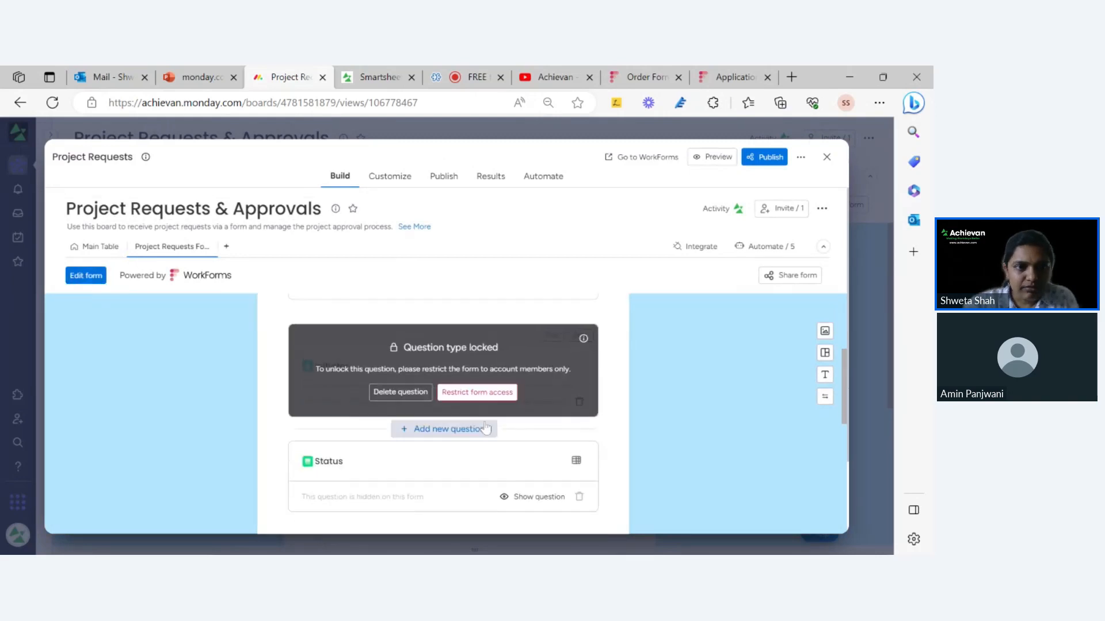
pyautogui.scroll(2, 486, 430)
pyautogui.scroll(-1, 493, 441)
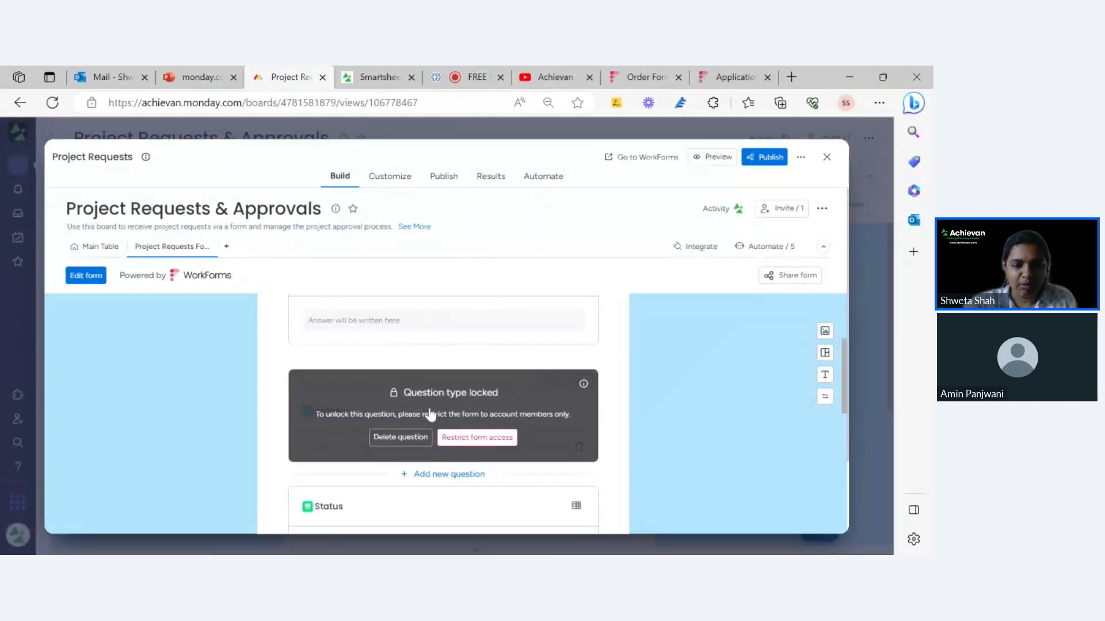
pyautogui.scroll(-8, 540, 436)
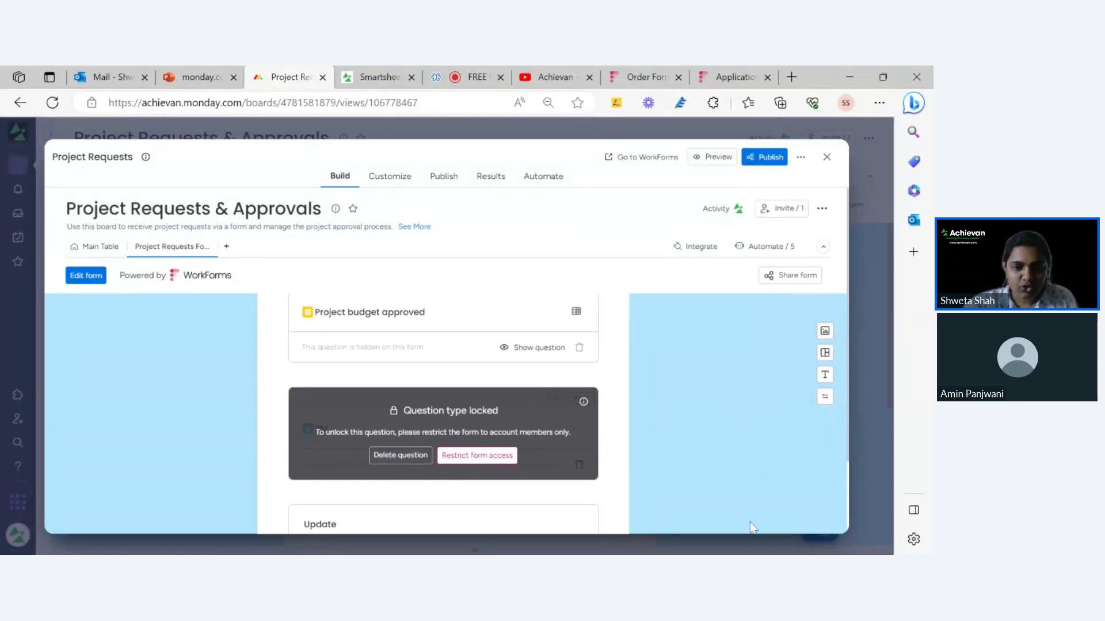
pyautogui.scroll(10, 723, 490)
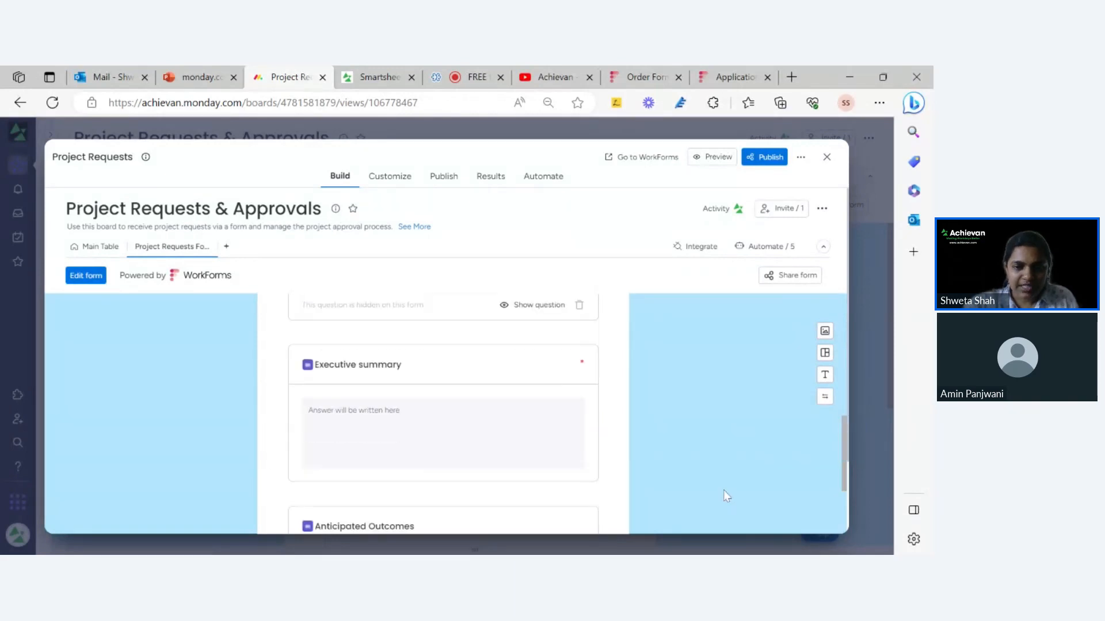
pyautogui.scroll(5, 725, 494)
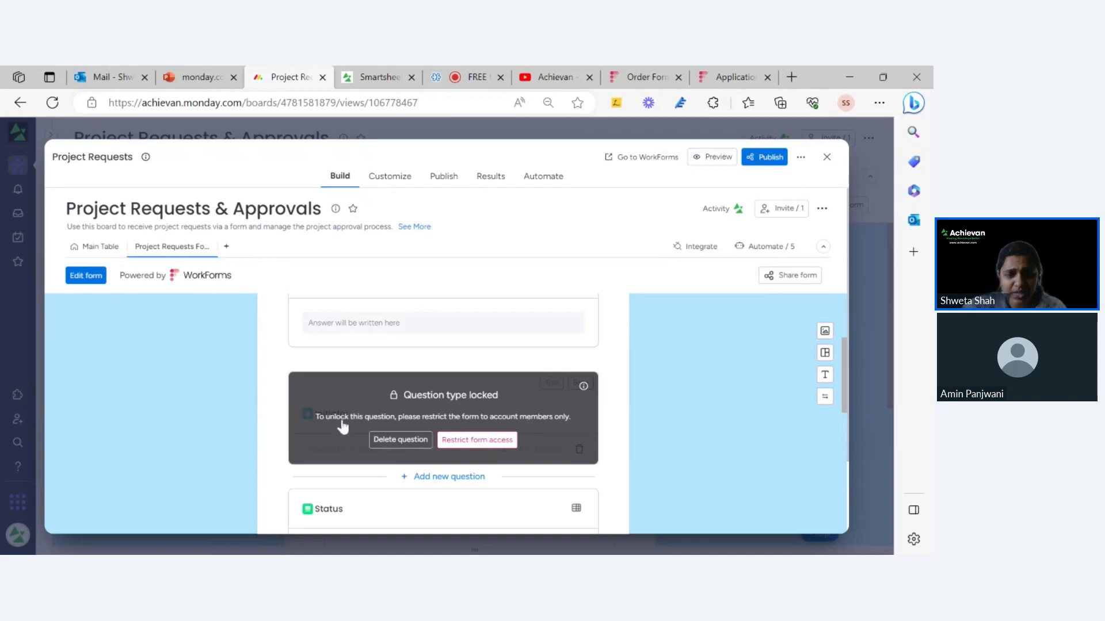
# - Restrict the form's access to account members only and check the Initiator and PM questions
pyautogui.click(485, 443)
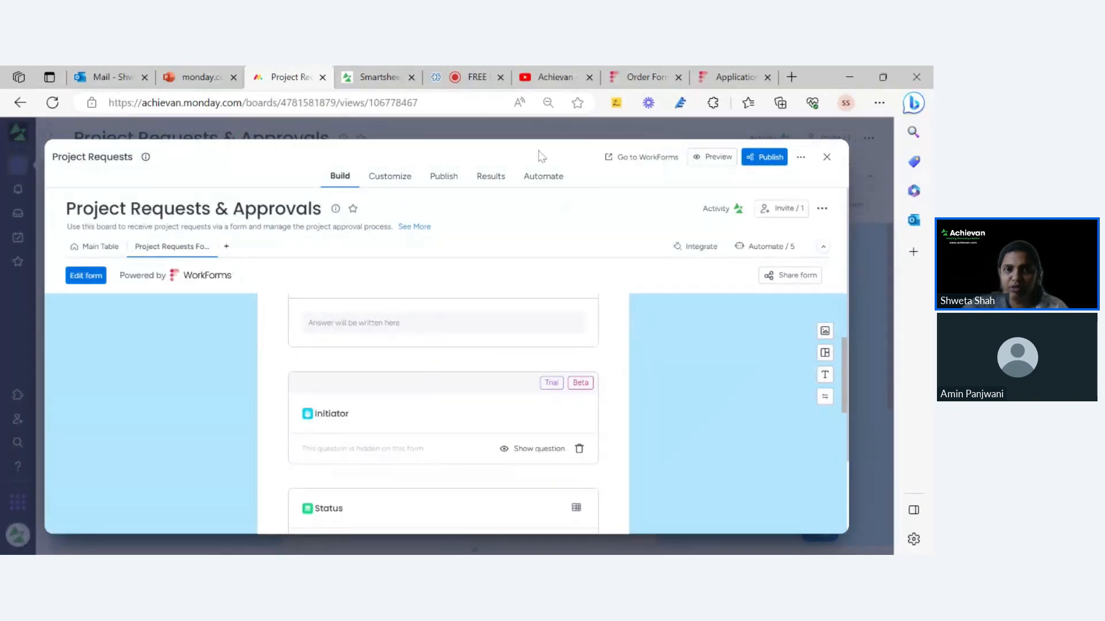
pyautogui.scroll(-1, 638, 403)
pyautogui.scroll(-15, 637, 404)
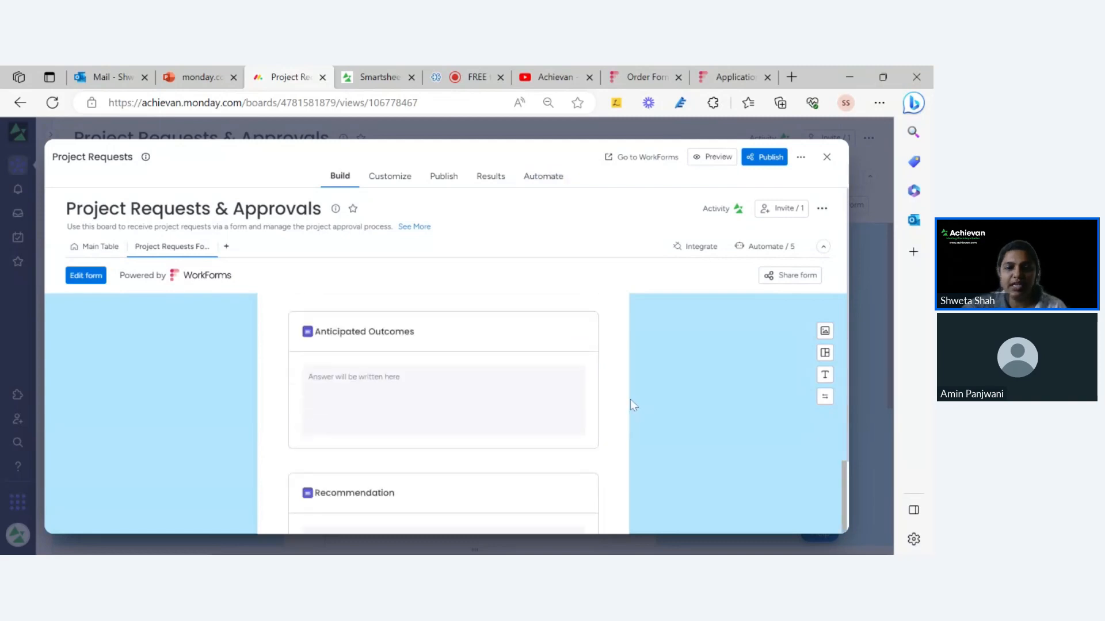
pyautogui.scroll(-2, 631, 404)
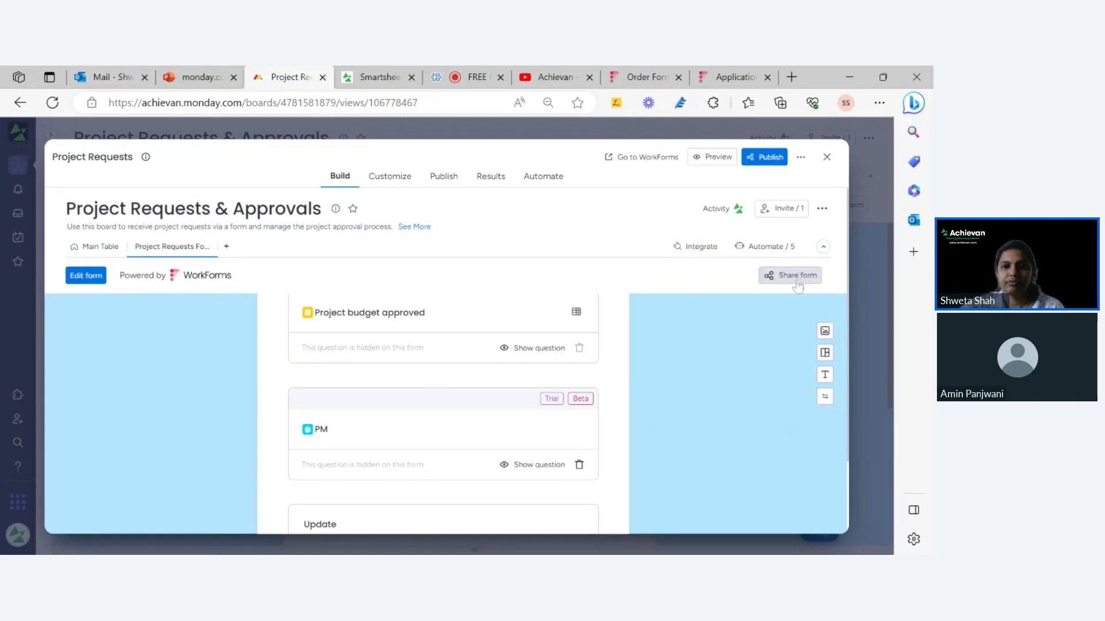
# - Copy the Project Requests share link, open it in a new browser tab, and return to the board to close the form editor
pyautogui.click(456, 178)
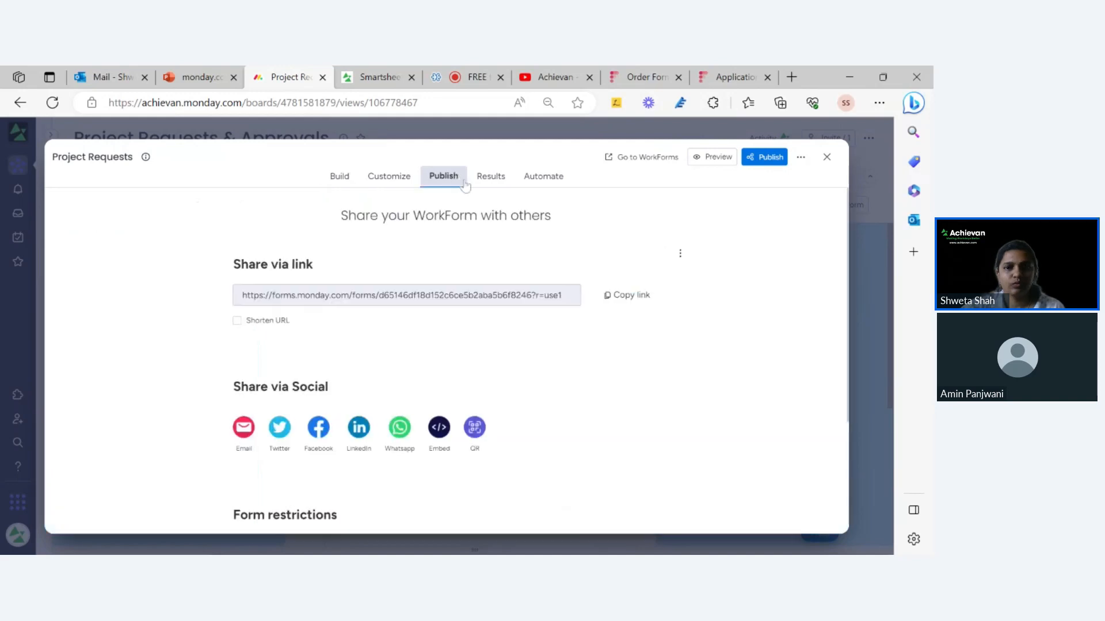
pyautogui.click(618, 297)
pyautogui.click(791, 77)
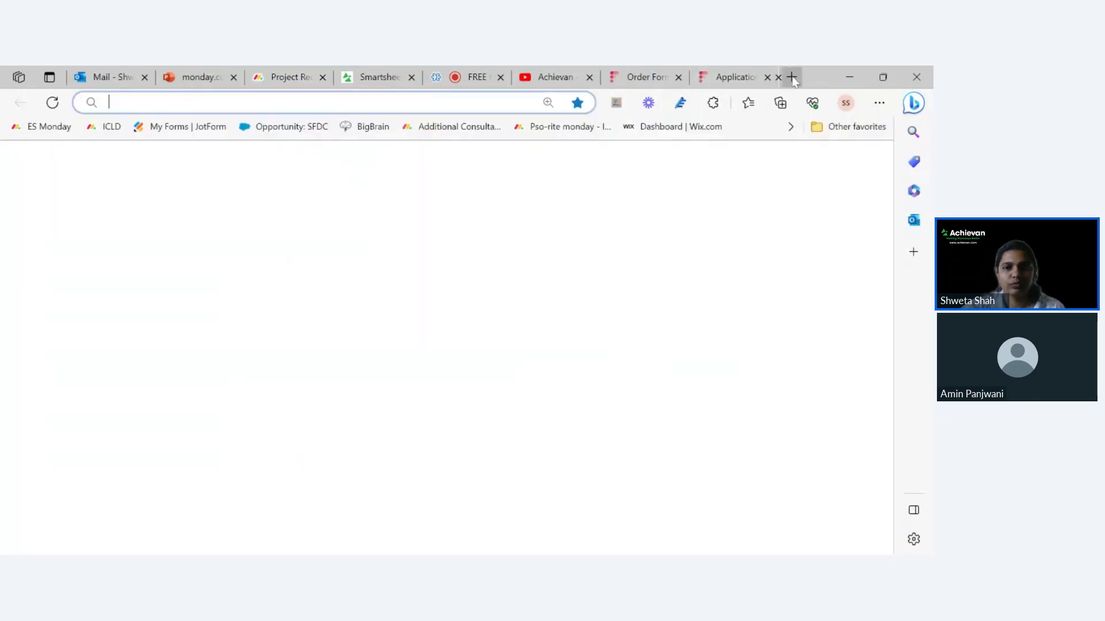
pyautogui.hotkey('ctrl', 'v')
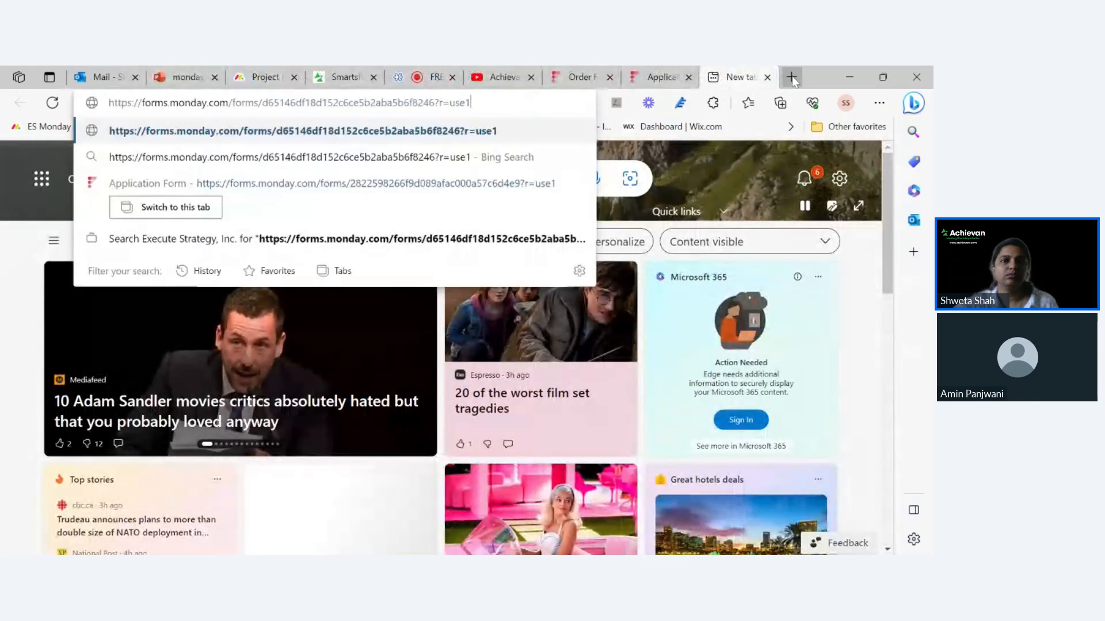
pyautogui.press('Return')
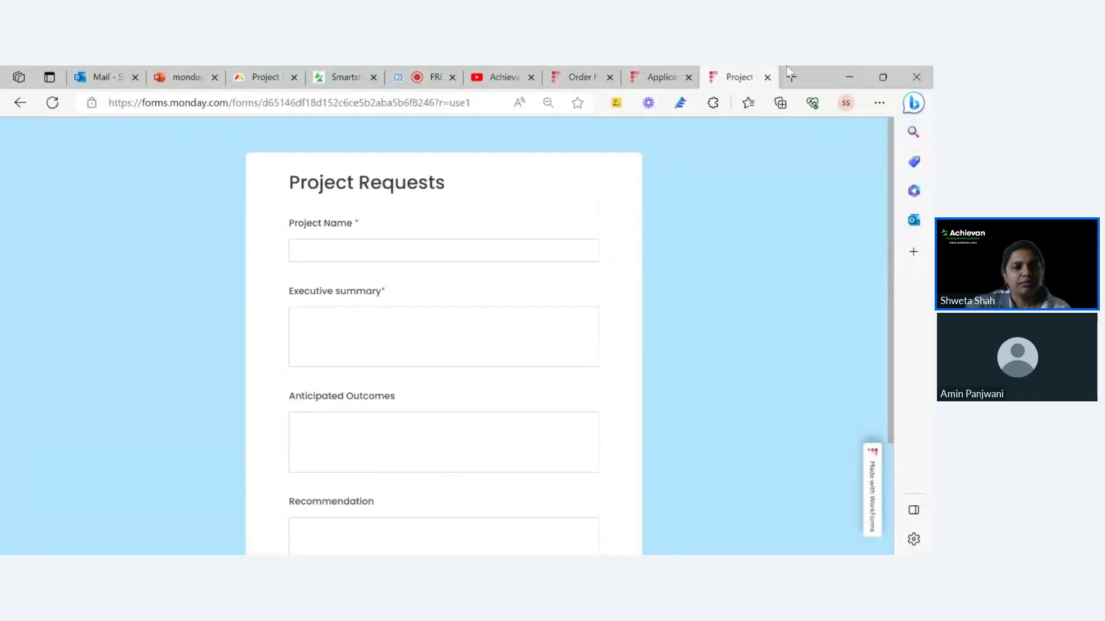
pyautogui.click(274, 83)
pyautogui.click(827, 157)
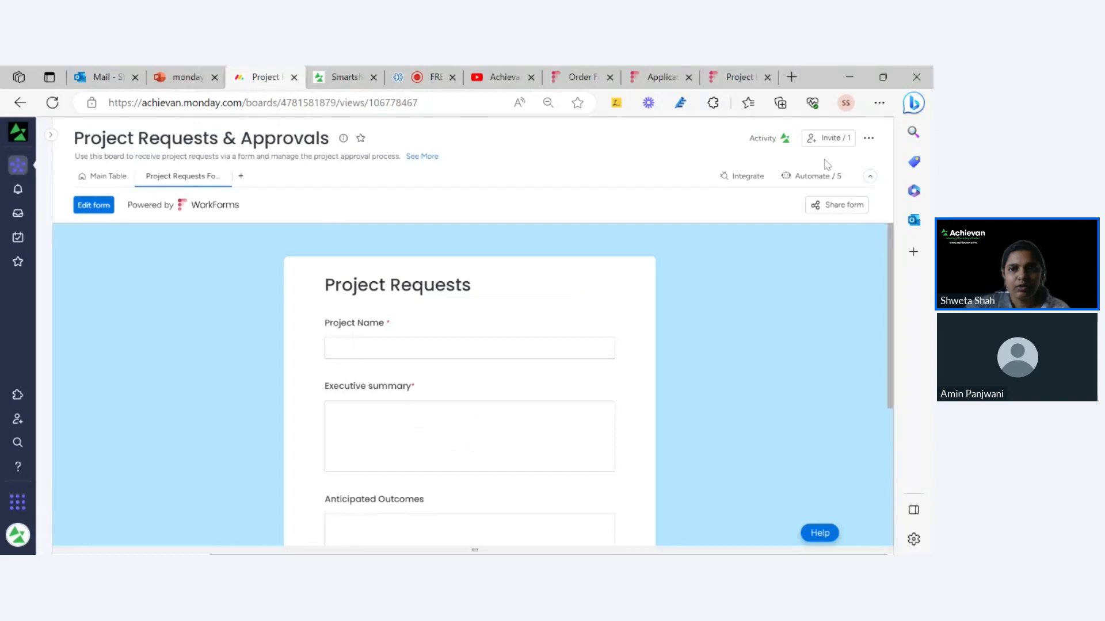
# - Reopen the Project Requests form for editing and make its hidden PM question visible to respondents
pyautogui.scroll(5, 399, 361)
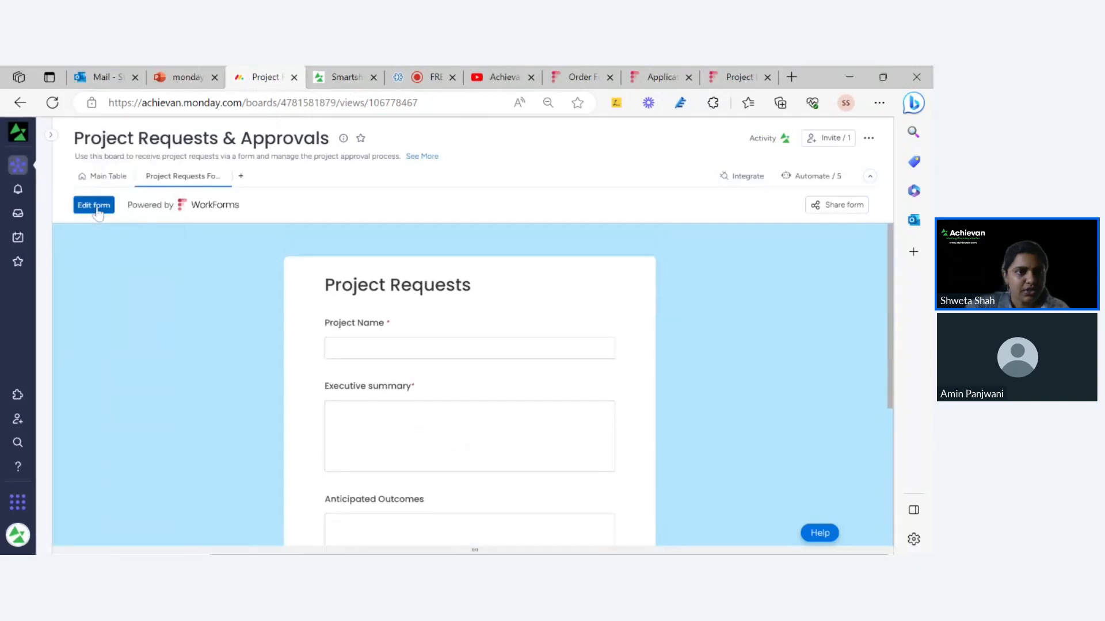
pyautogui.click(97, 210)
pyautogui.scroll(-5, 513, 361)
pyautogui.scroll(-6, 514, 361)
pyautogui.scroll(3, 512, 355)
pyautogui.scroll(-6, 511, 358)
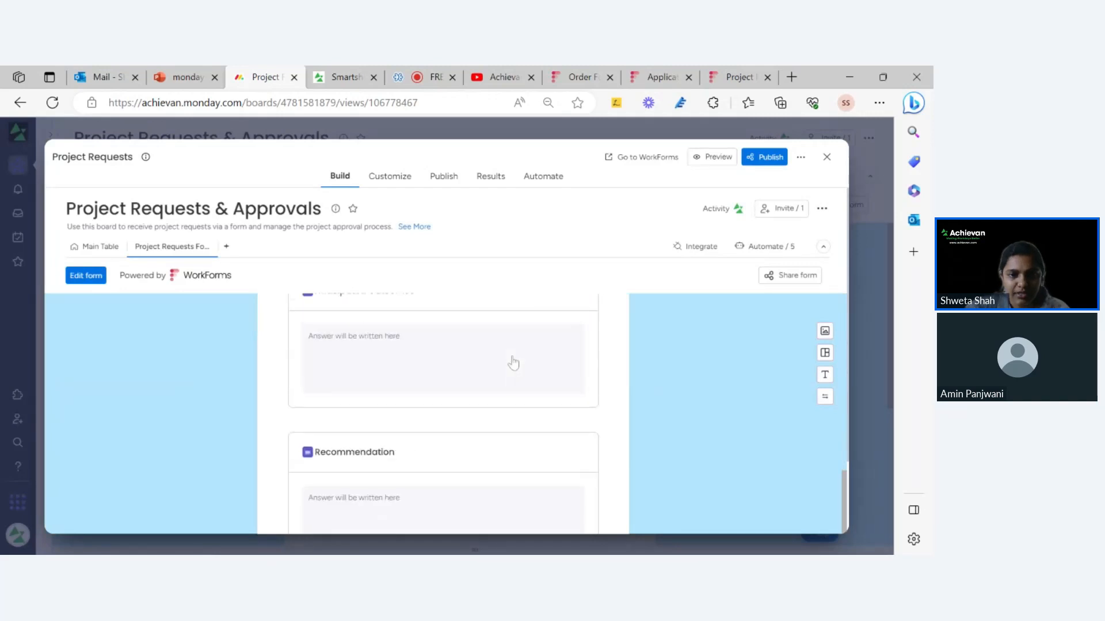
pyautogui.scroll(-5, 512, 361)
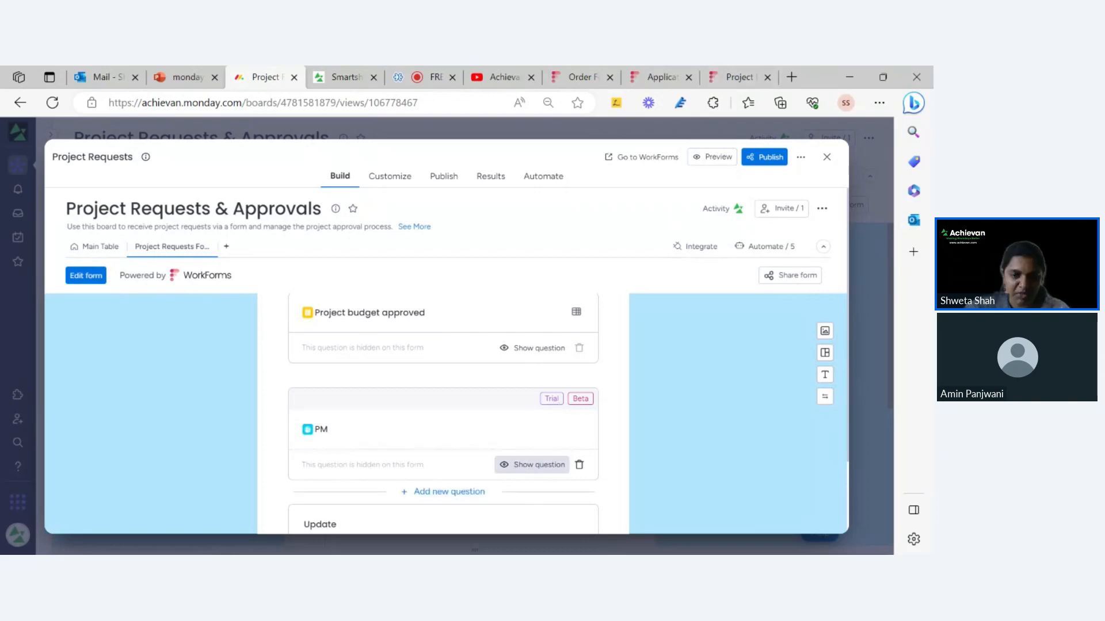
pyautogui.click(532, 464)
pyautogui.scroll(-2, 529, 468)
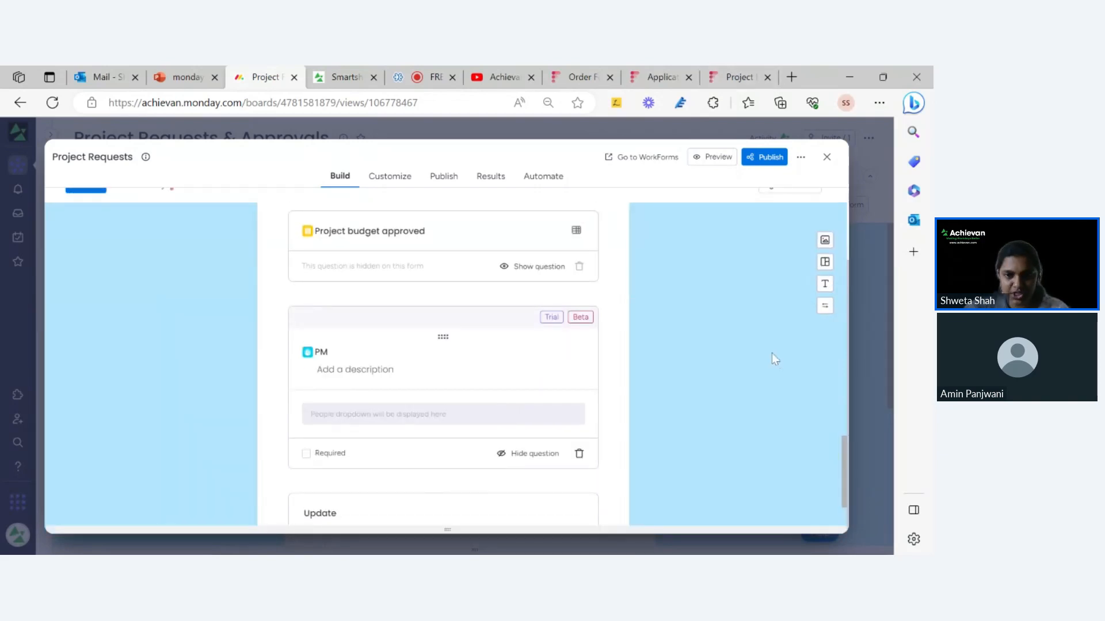
# - Reload the shared Project Requests form and check its questions from Project Name through PM
pyautogui.click(734, 76)
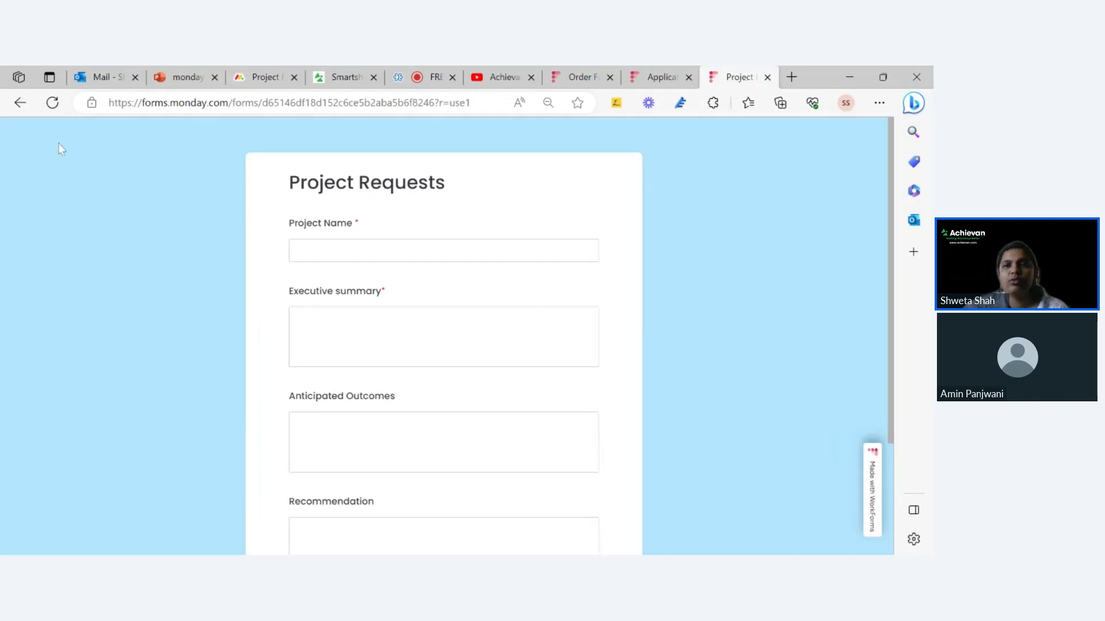
pyautogui.click(45, 100)
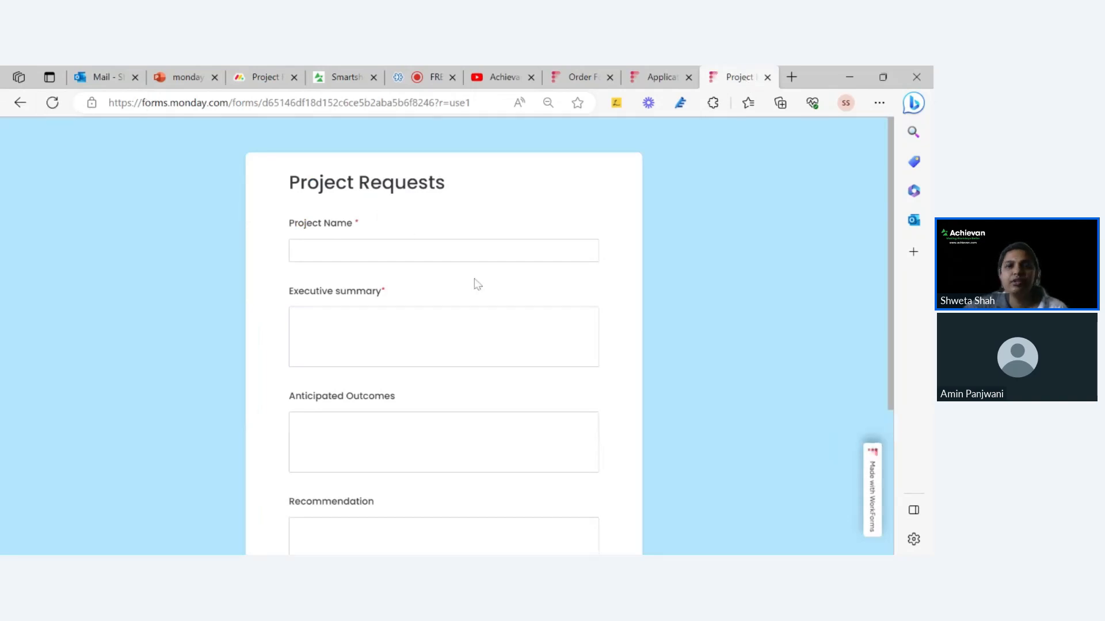
pyautogui.scroll(-4, 477, 284)
pyautogui.scroll(4, 477, 284)
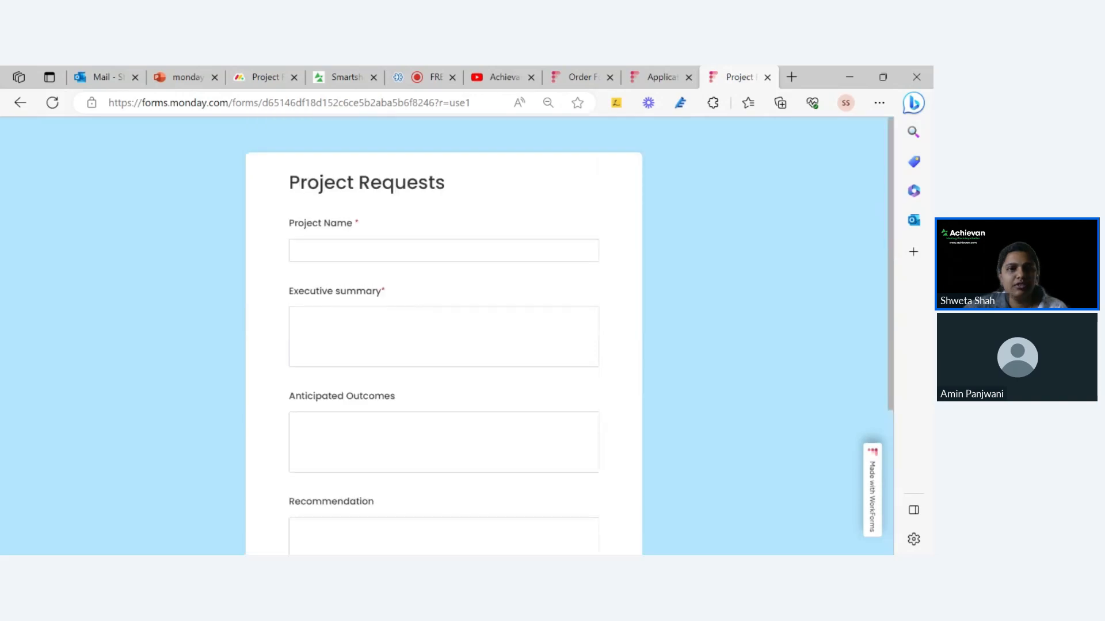
pyautogui.scroll(-3, 358, 254)
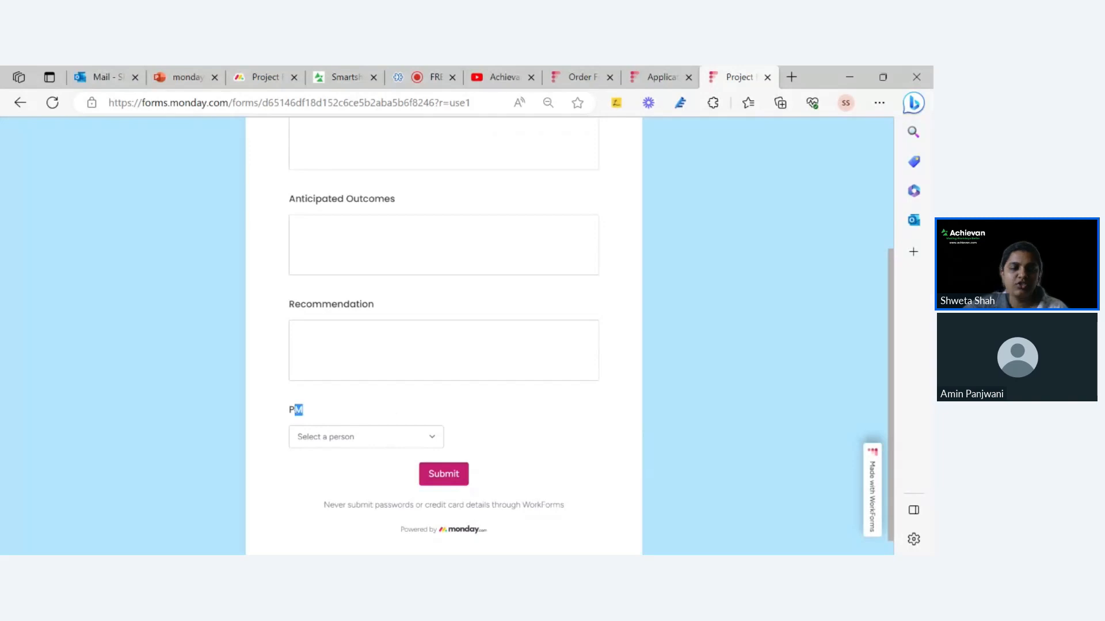
pyautogui.scroll(4, 297, 410)
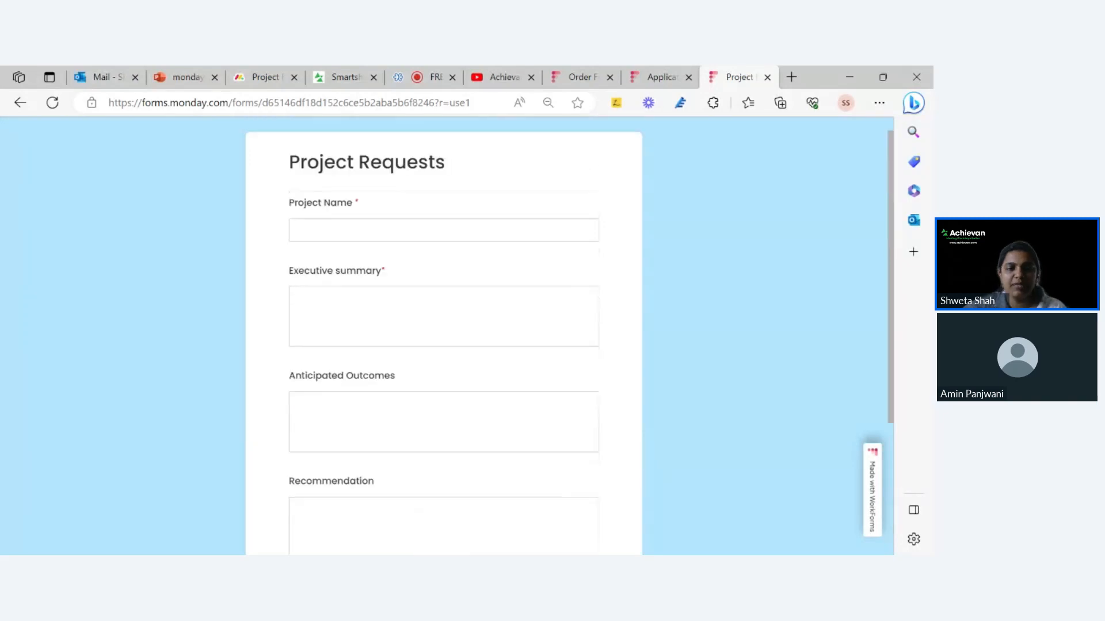
pyautogui.scroll(-4, 328, 390)
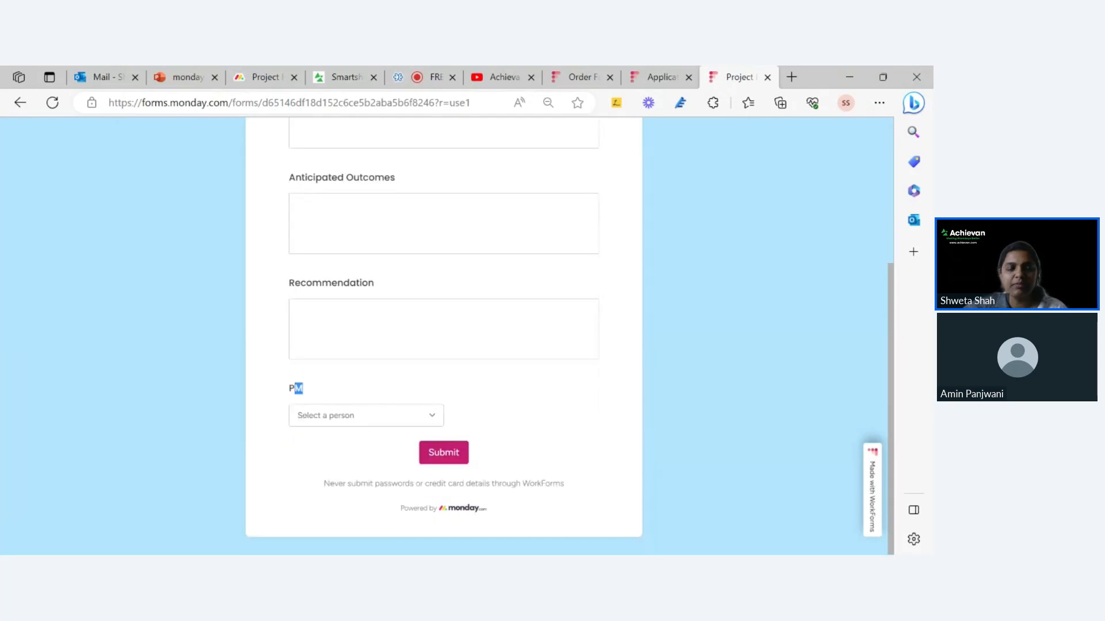
# - Look through the people available for the PM question and choose the Achievan account
pyautogui.click(329, 423)
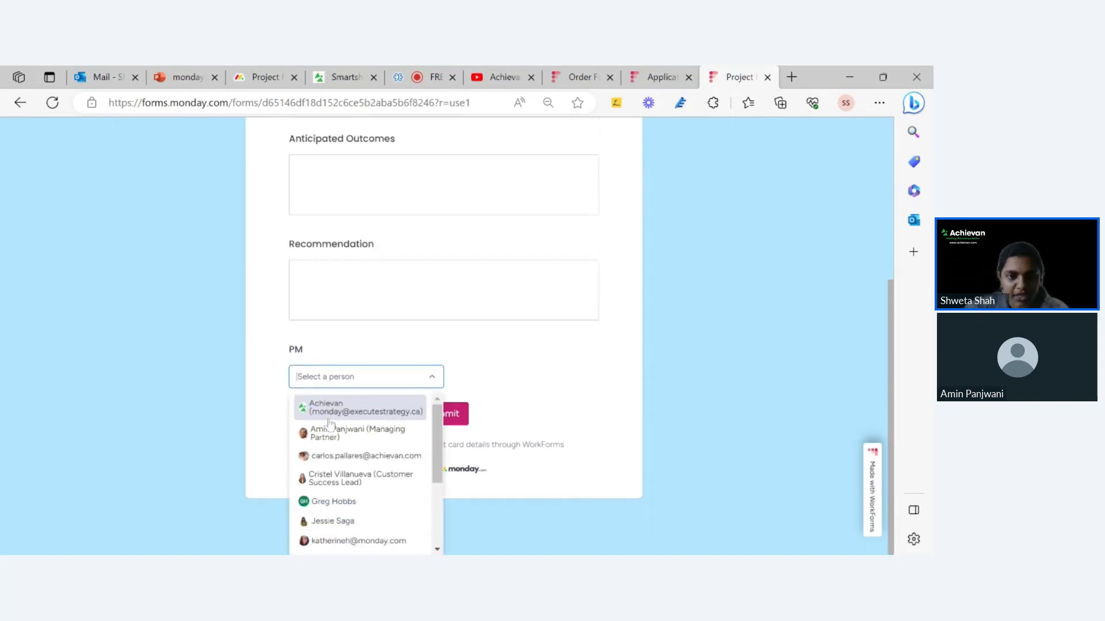
pyautogui.scroll(-3, 331, 403)
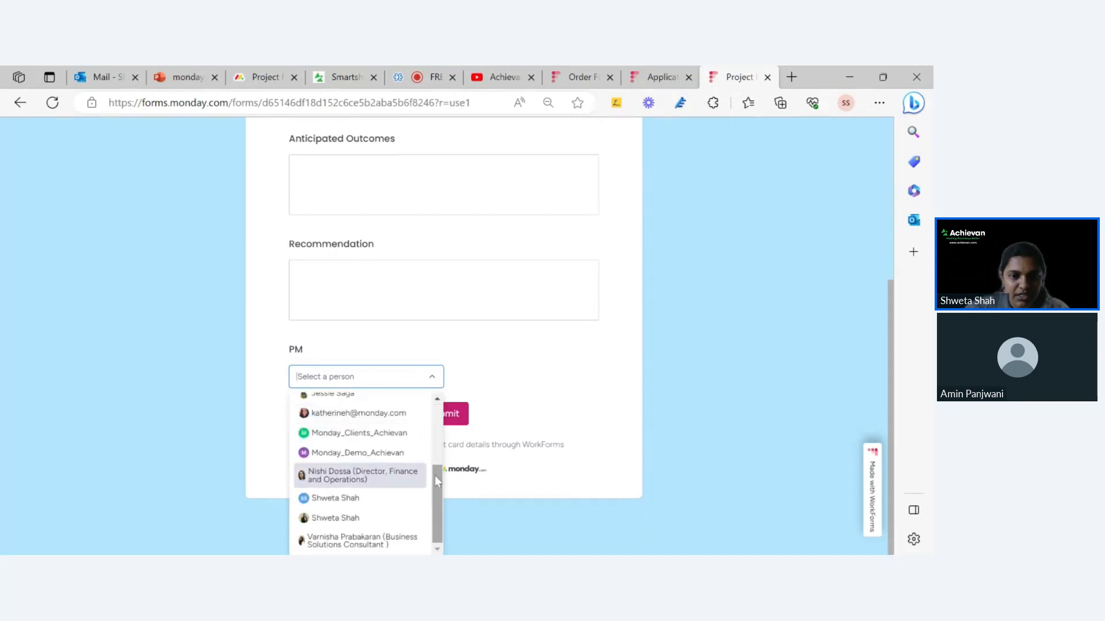
pyautogui.scroll(3, 425, 466)
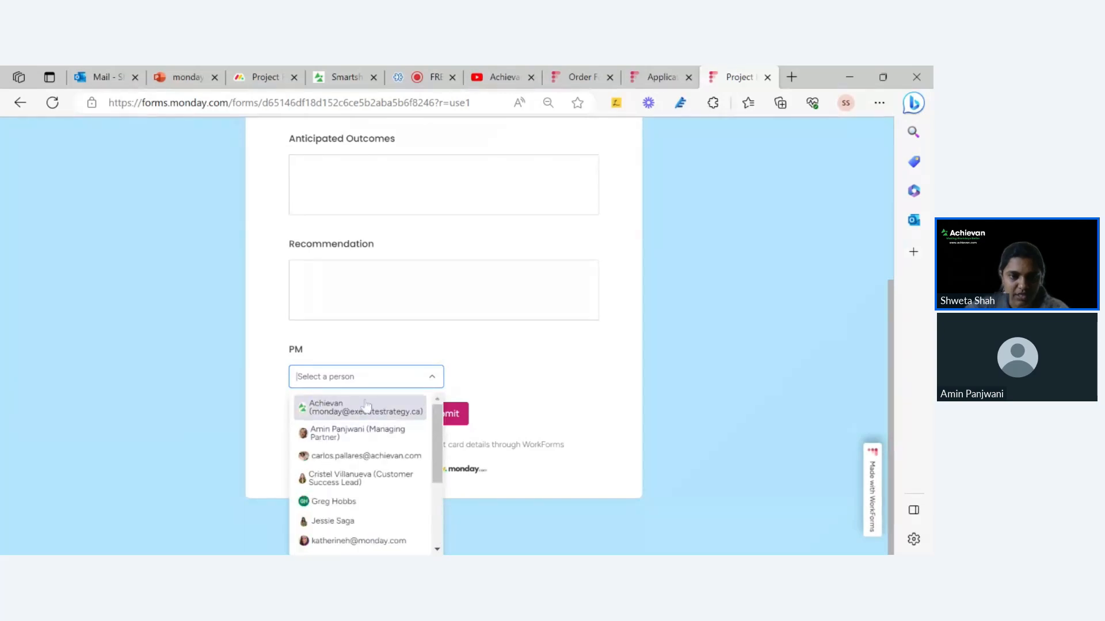
pyautogui.scroll(-1, 384, 457)
pyautogui.scroll(-3, 385, 457)
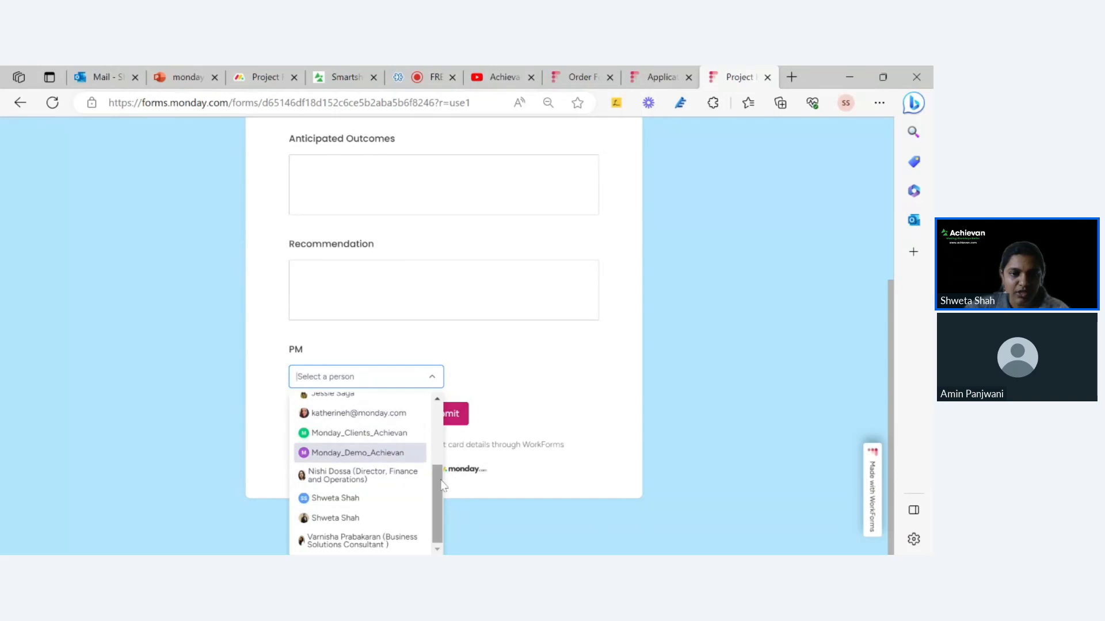
pyautogui.scroll(3, 433, 464)
pyautogui.scroll(2, 436, 449)
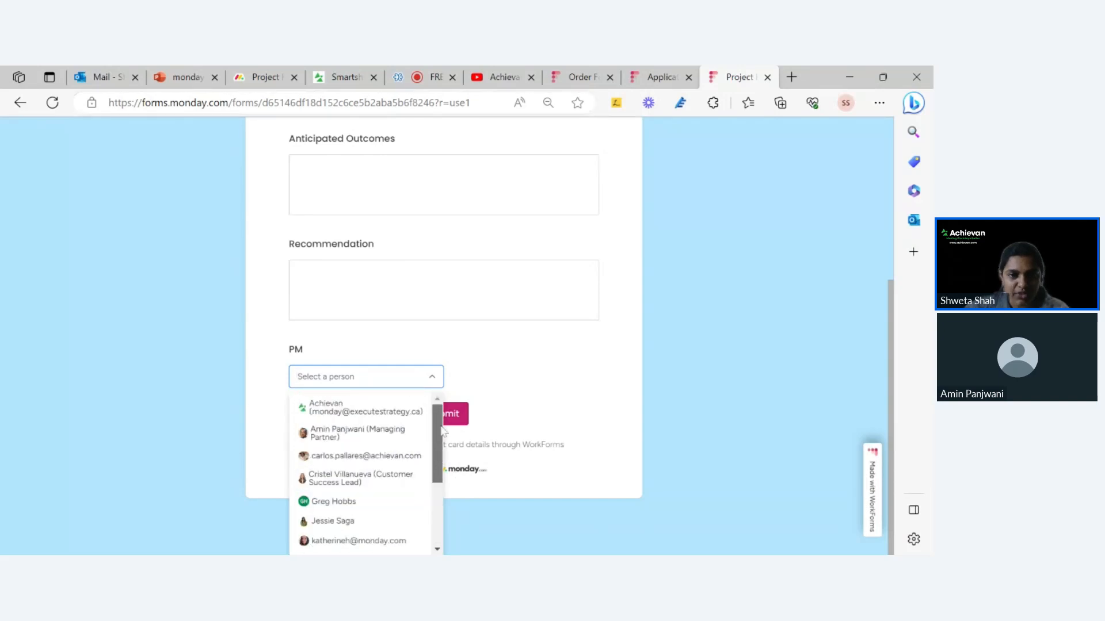
pyautogui.scroll(-4, 377, 459)
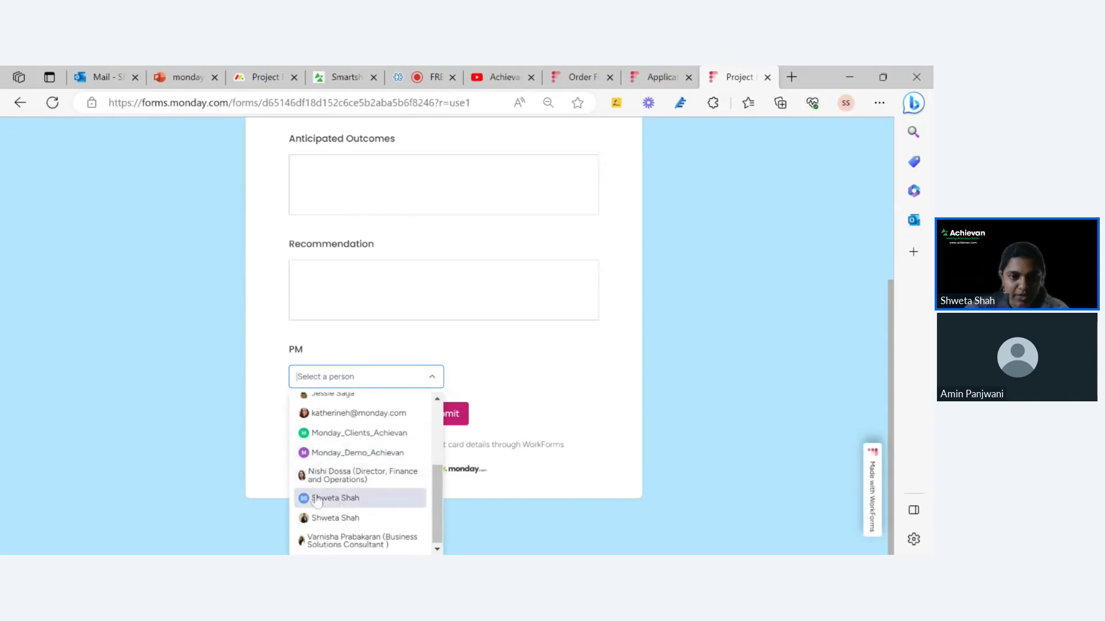
pyautogui.scroll(4, 357, 404)
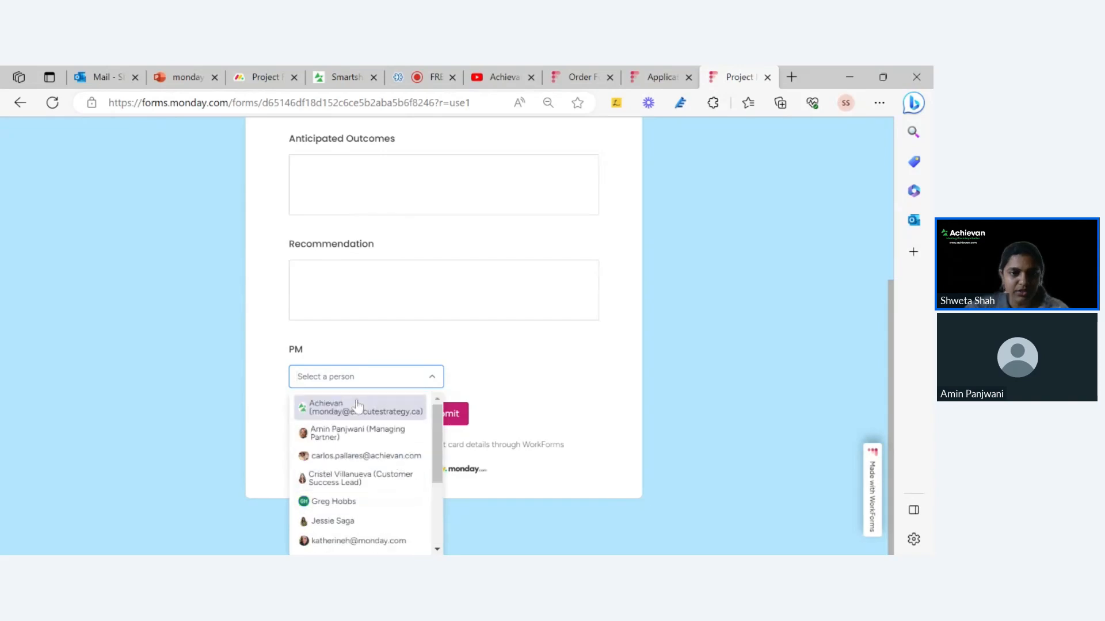
pyautogui.click(362, 410)
pyautogui.click(435, 341)
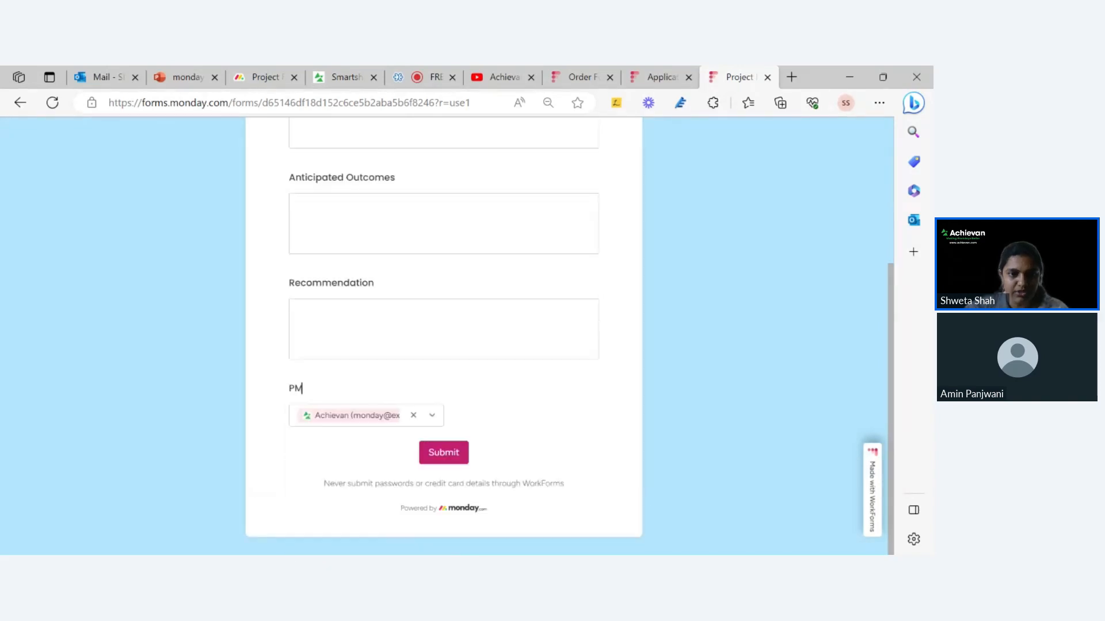
pyautogui.scroll(3, 426, 345)
pyautogui.scroll(-3, 415, 357)
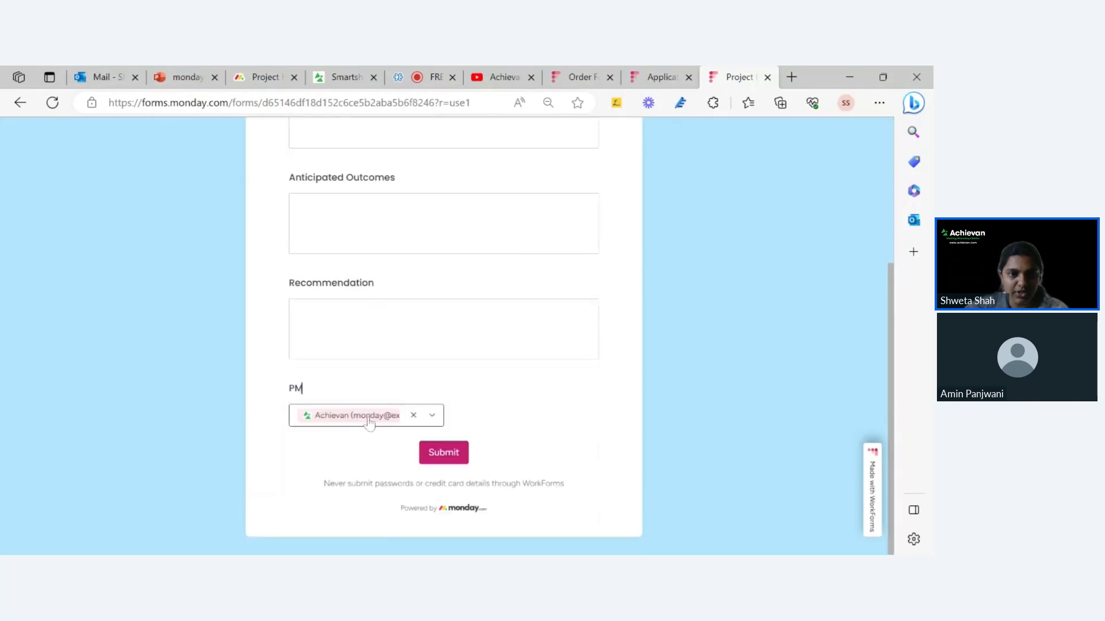
# - Enter "Project Beta" as the project name and try to submit the request
pyautogui.scroll(1, 352, 362)
pyautogui.scroll(2, 443, 336)
pyautogui.click(351, 247)
pyautogui.write('project')
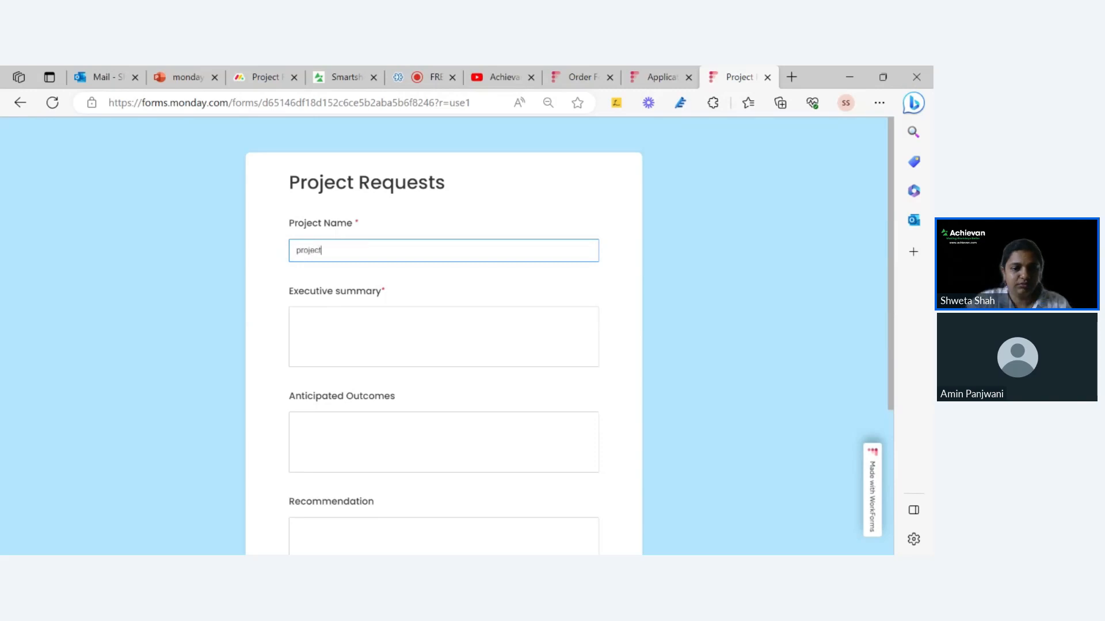
pyautogui.click(412, 300)
pyautogui.scroll(-3, 494, 382)
pyautogui.scroll(3, 494, 382)
pyautogui.scroll(-4, 495, 384)
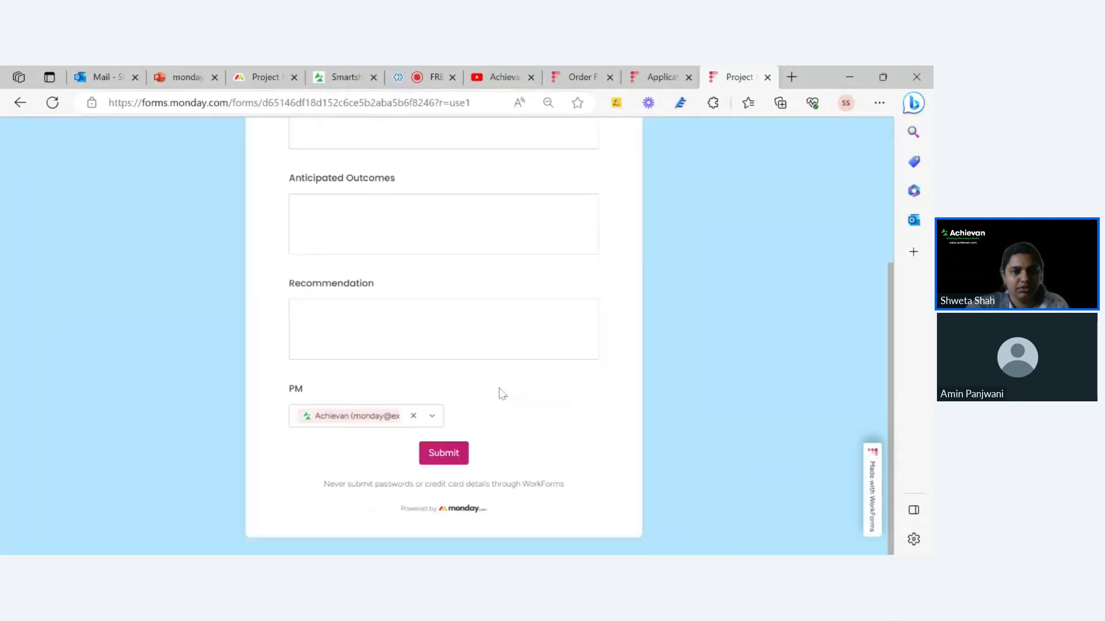
pyautogui.click(443, 453)
pyautogui.scroll(-4, 403, 313)
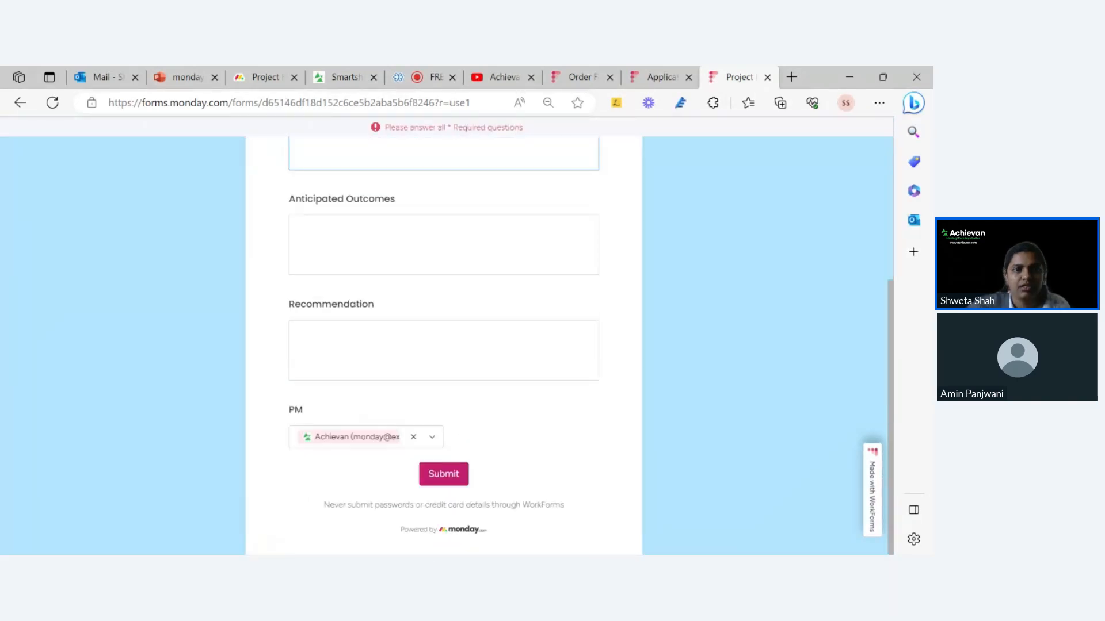
# - Enter "dasdsa" as the executive summary and submit the project request
pyautogui.scroll(4, 402, 314)
pyautogui.write('d')
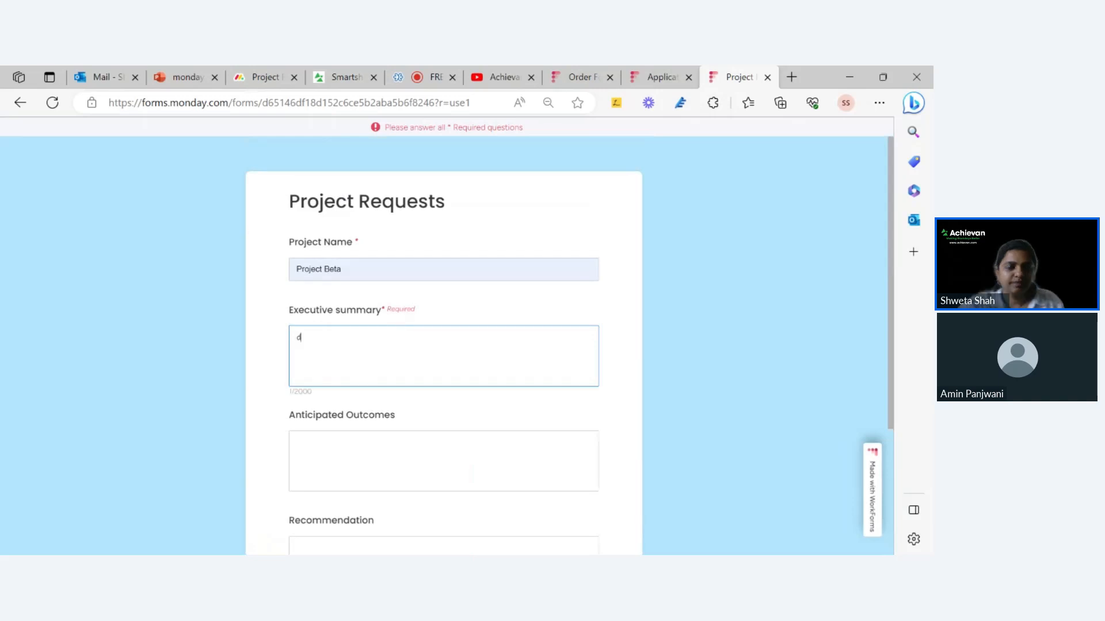
pyautogui.scroll(-4, 443, 336)
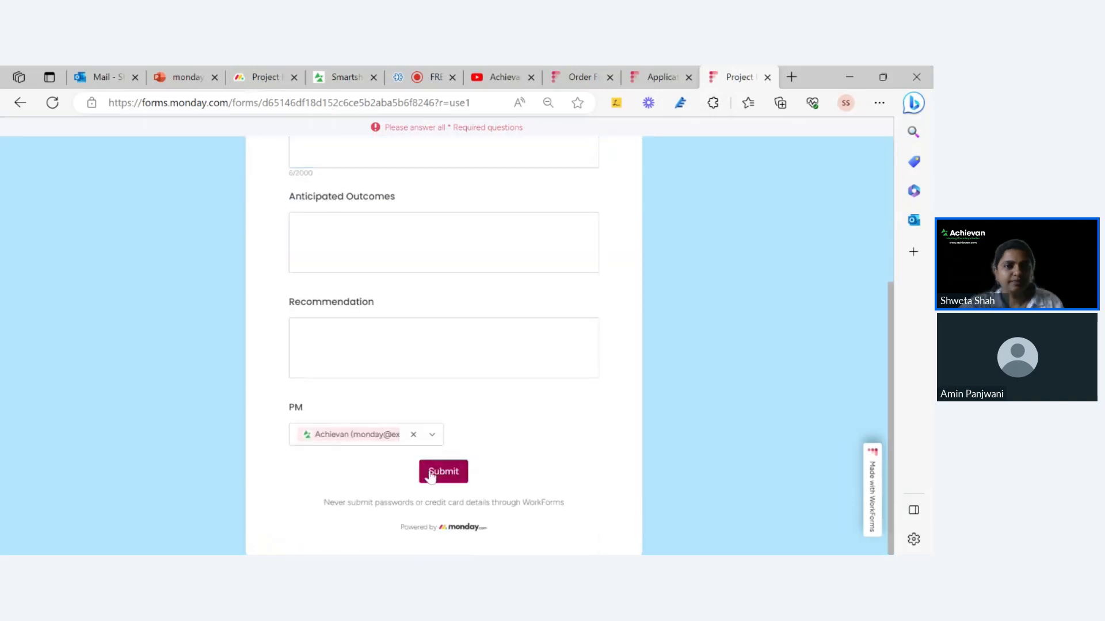
pyautogui.click(430, 475)
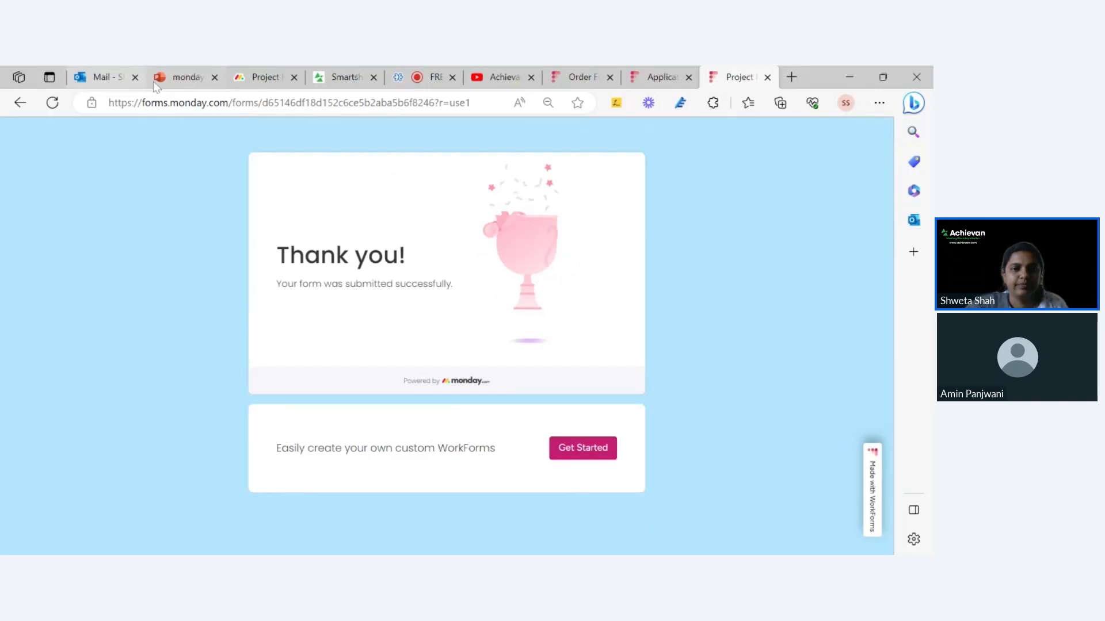
# - Close the form editor and examine the Project Beta entry in the board's main table, including its Initiator and PM
pyautogui.click(248, 80)
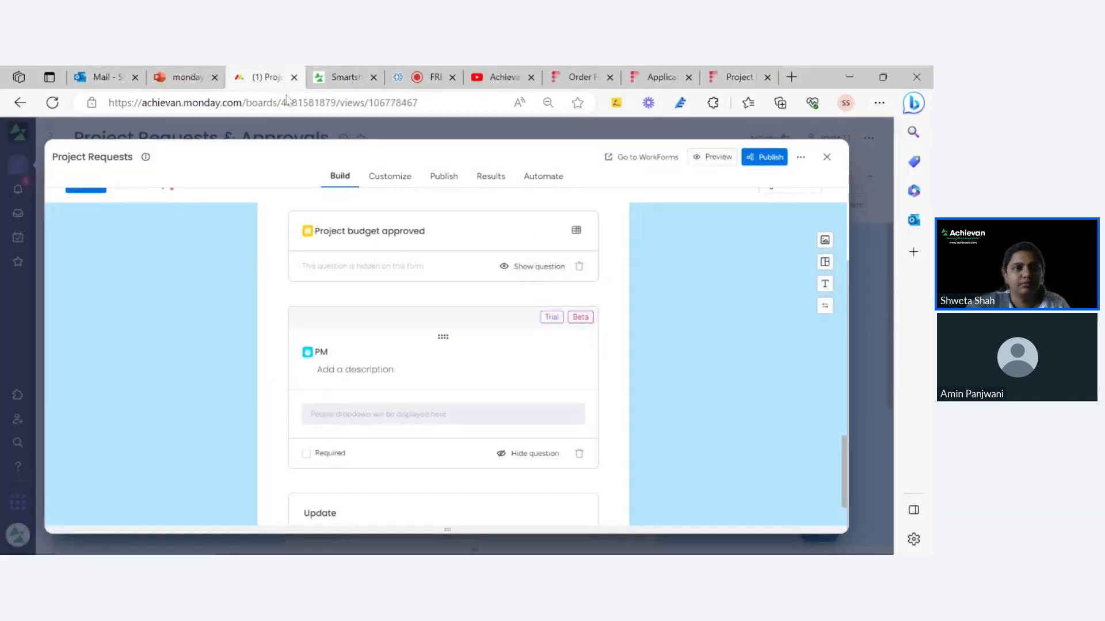
pyautogui.click(826, 157)
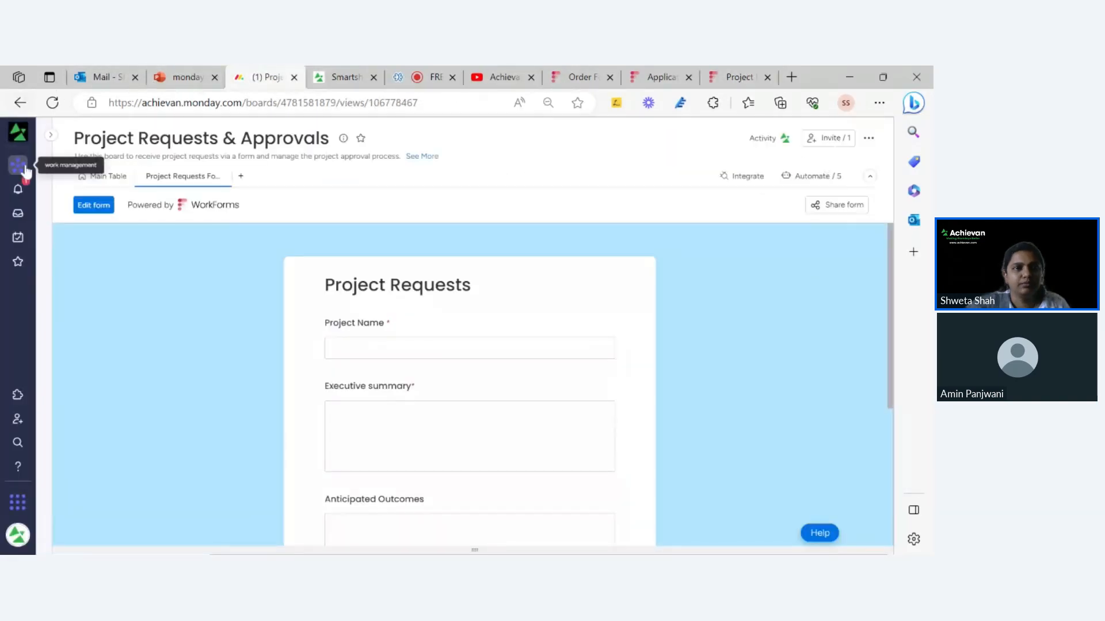
pyautogui.click(111, 180)
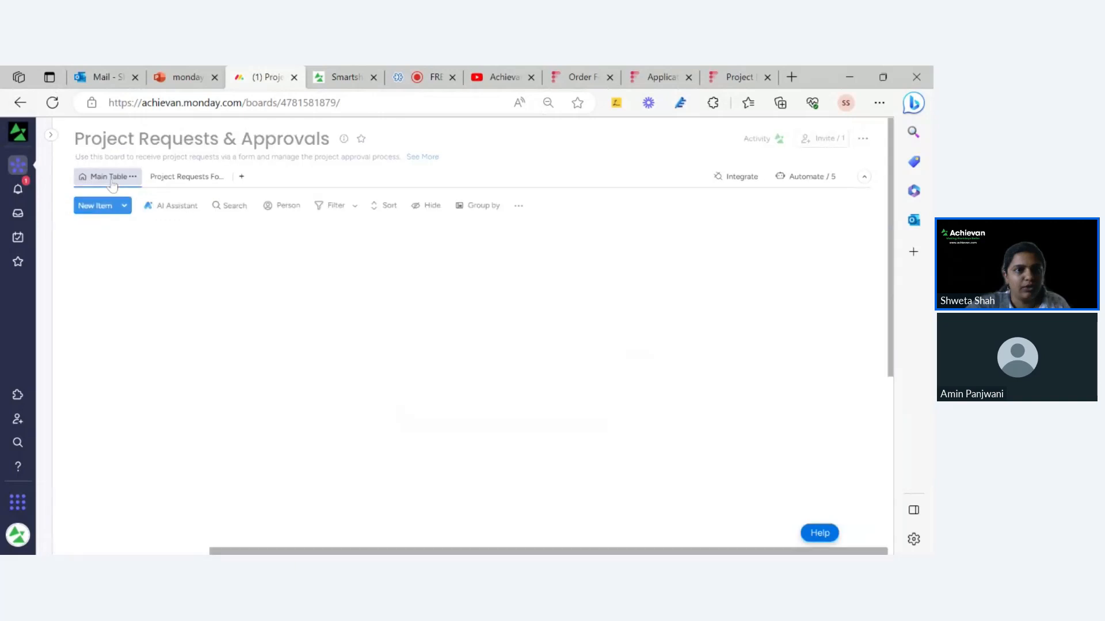
pyautogui.moveTo(821, 332)
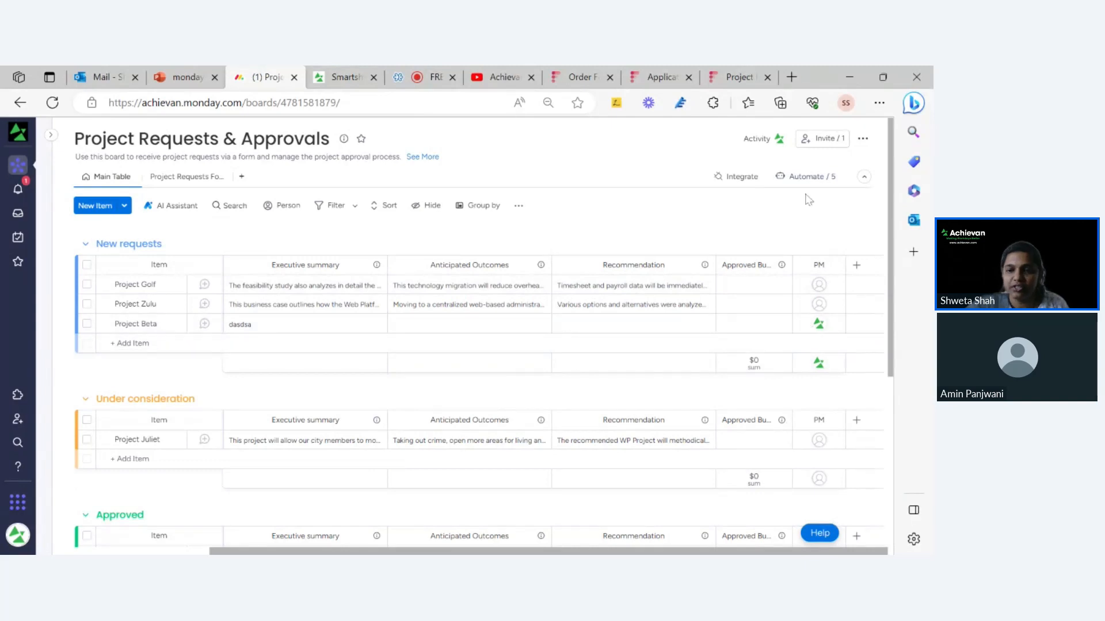
pyautogui.moveTo(849, 551)
pyautogui.mouseDown()
pyautogui.moveTo(706, 551)
pyautogui.moveTo(849, 551)
pyautogui.mouseUp()
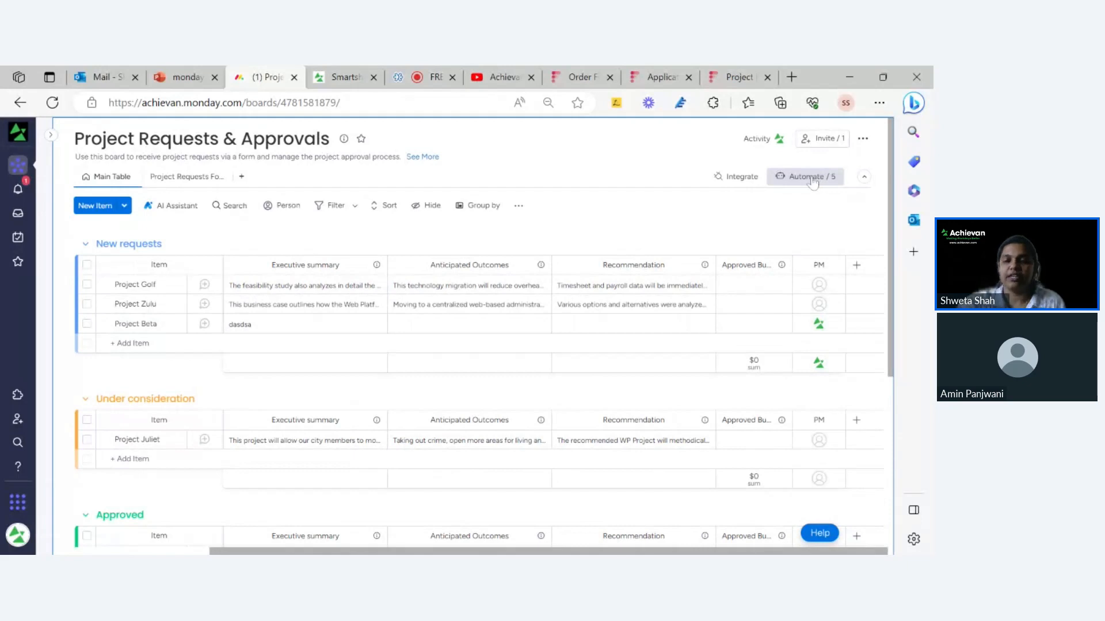
pyautogui.click(818, 325)
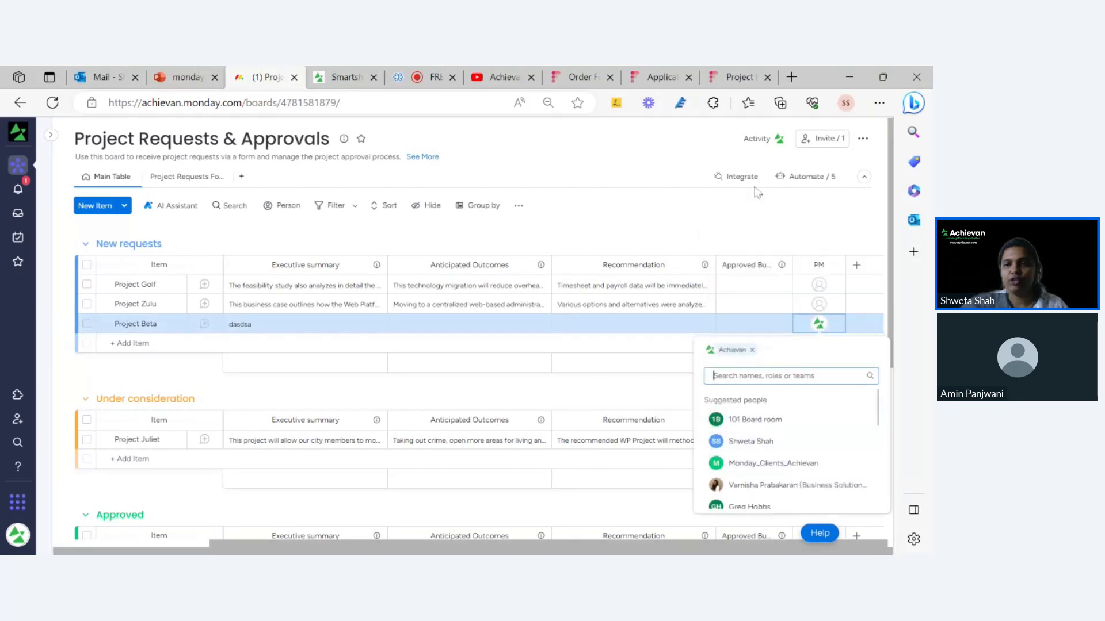
pyautogui.click(787, 239)
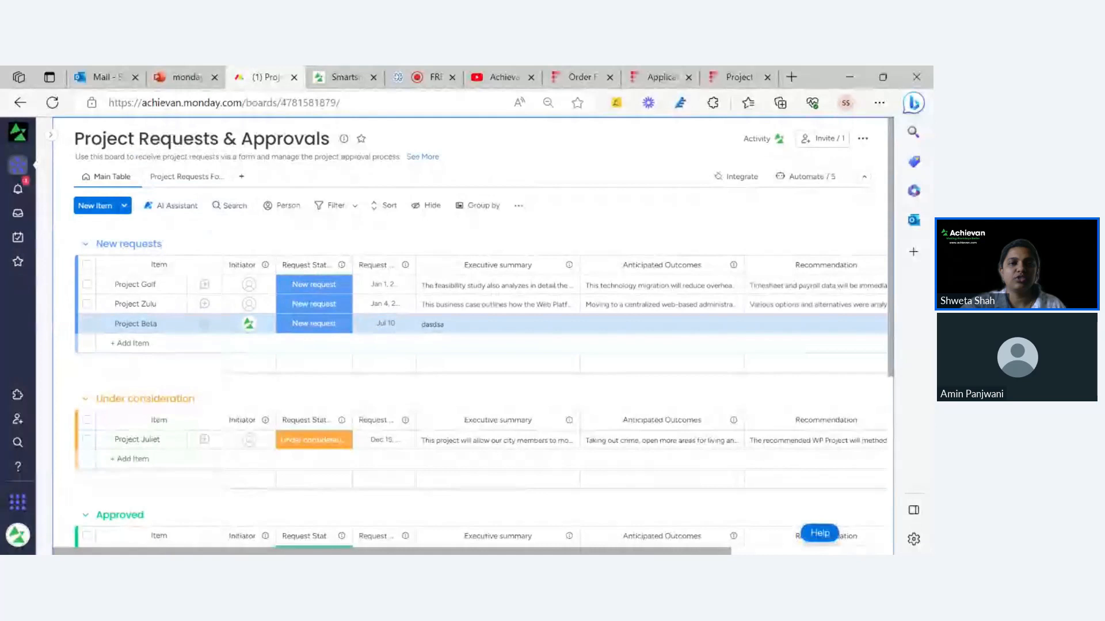
pyautogui.hscroll(3, 469, 322)
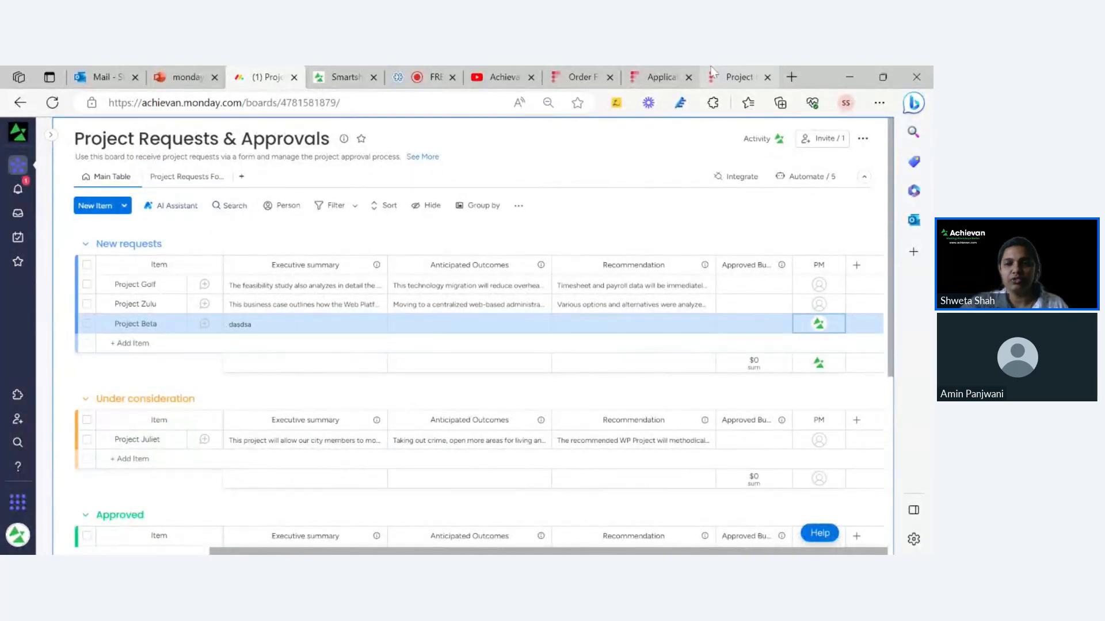
# - Switch to the shared Application Form and review its questions, including the referral and file upload questions
pyautogui.click(661, 76)
pyautogui.scroll(-10, 226, 336)
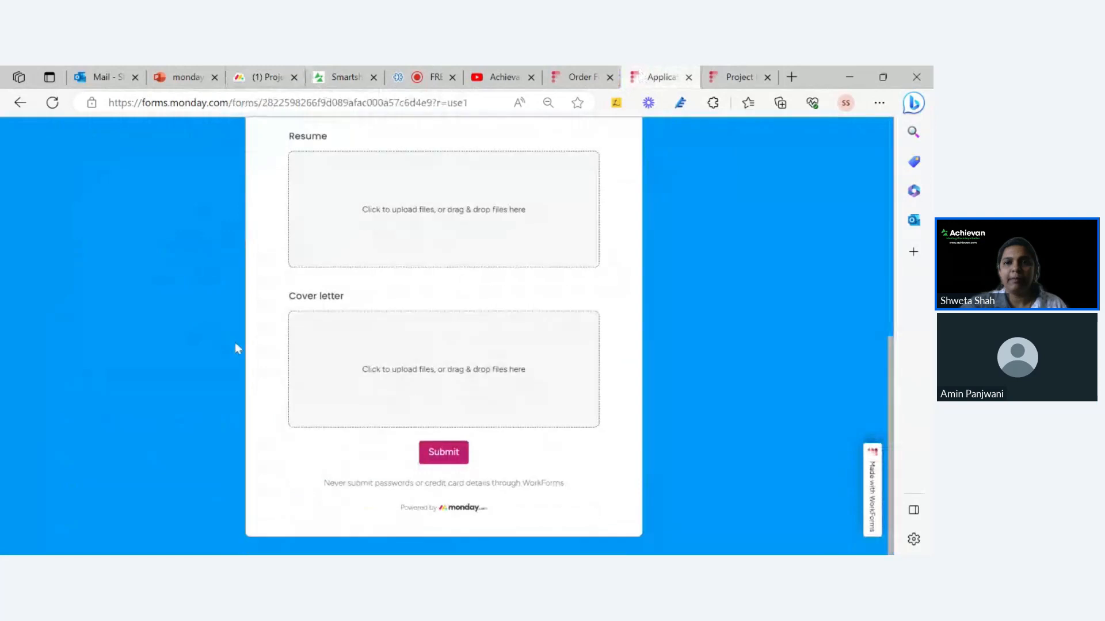
pyautogui.scroll(10, 247, 357)
pyautogui.scroll(-10, 438, 362)
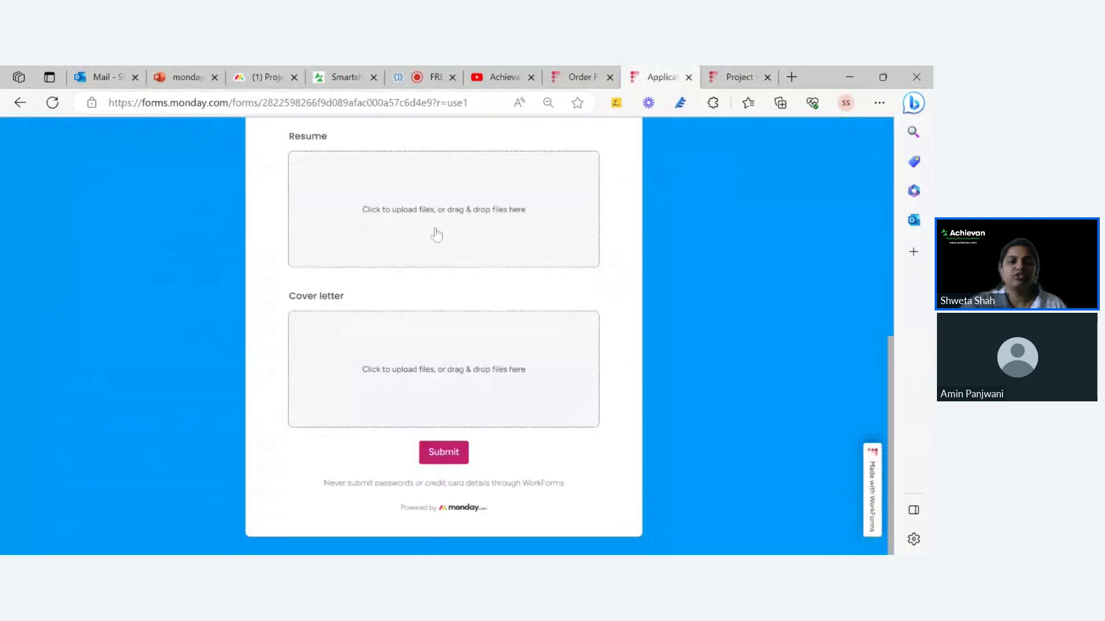
pyautogui.scroll(5, 440, 236)
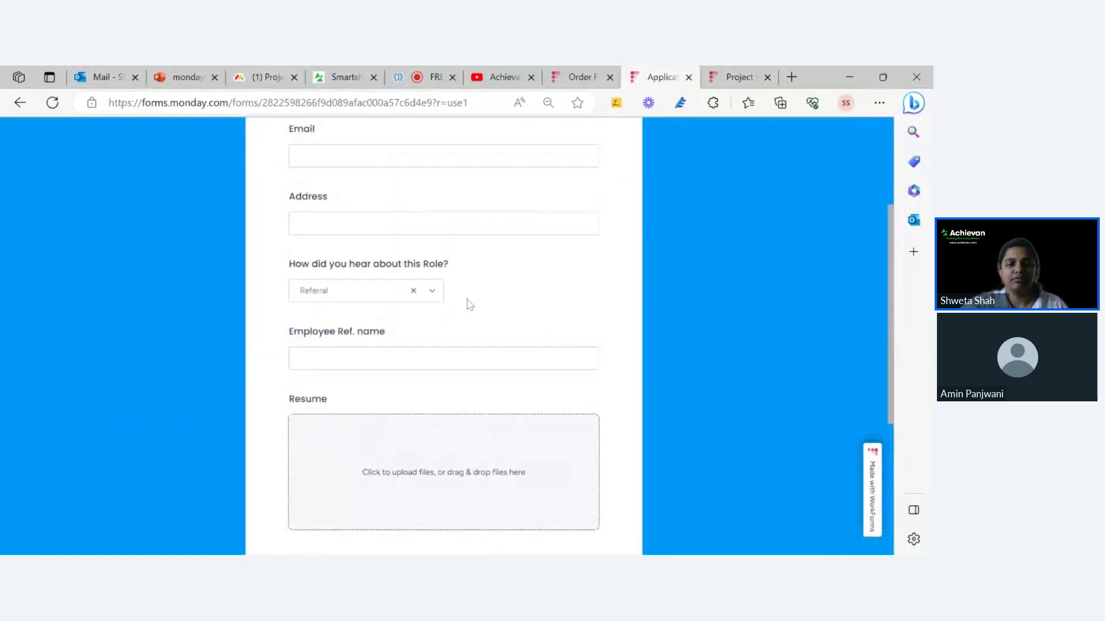
pyautogui.scroll(1, 496, 320)
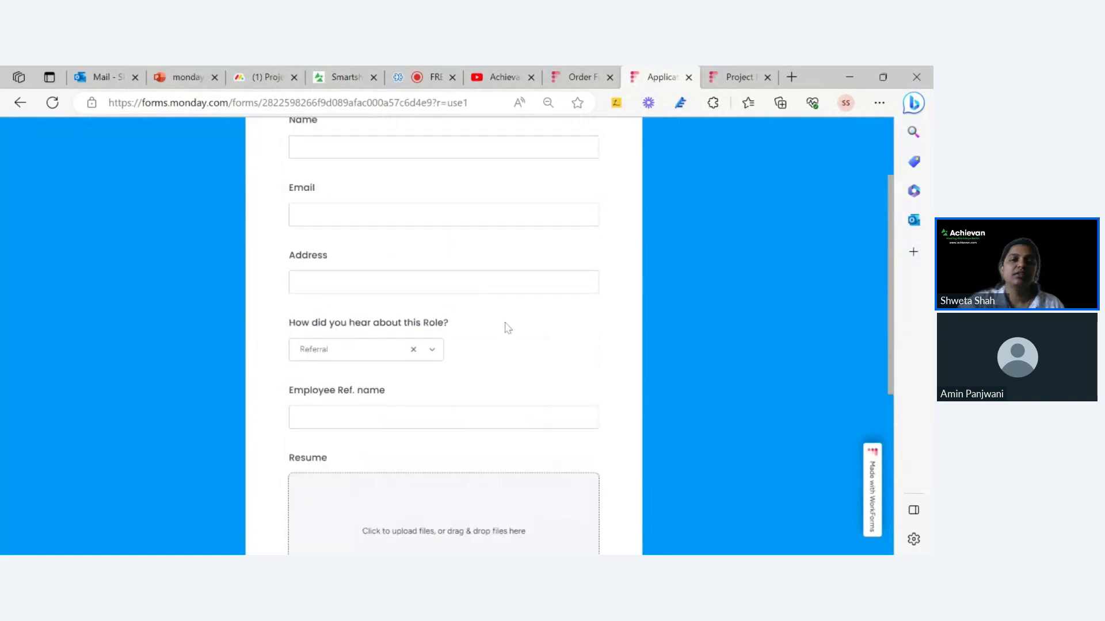
pyautogui.scroll(2, 507, 328)
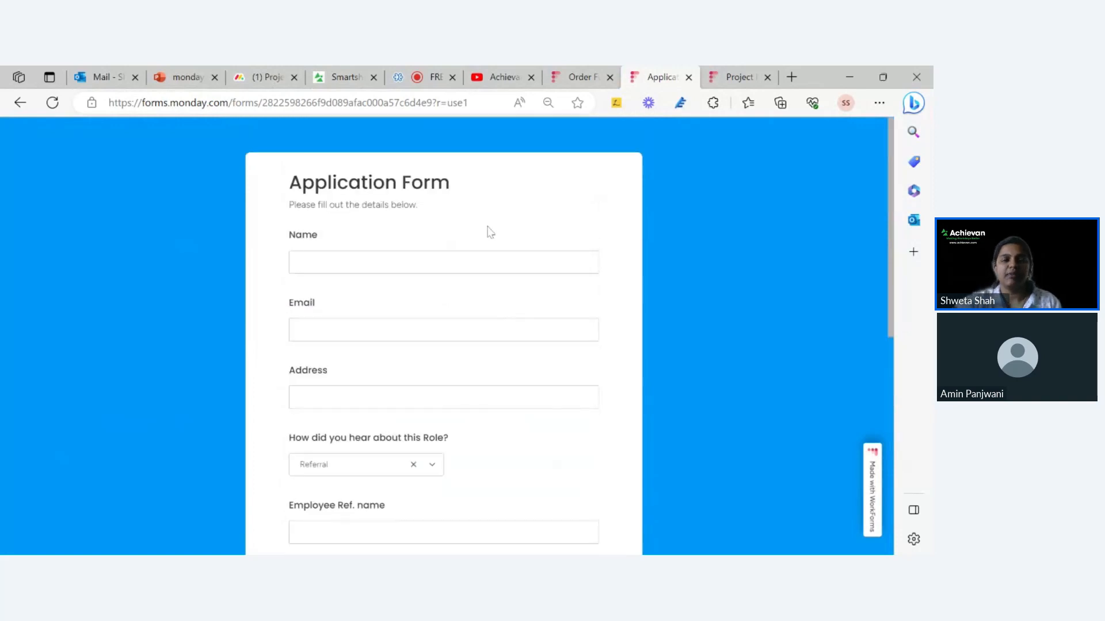